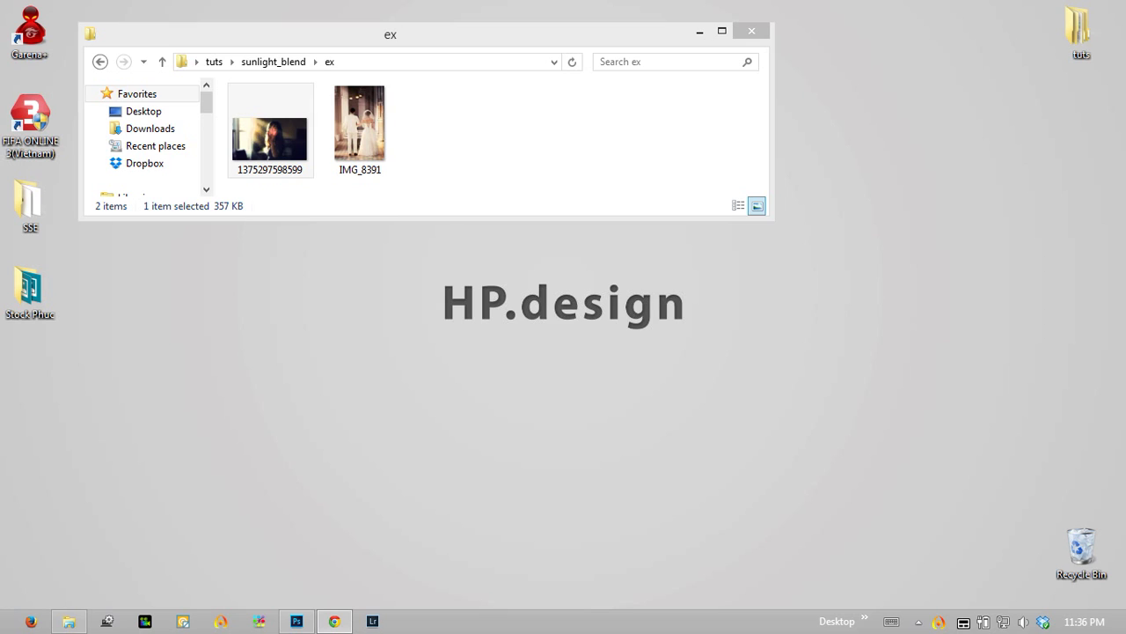
double_click(286, 143)
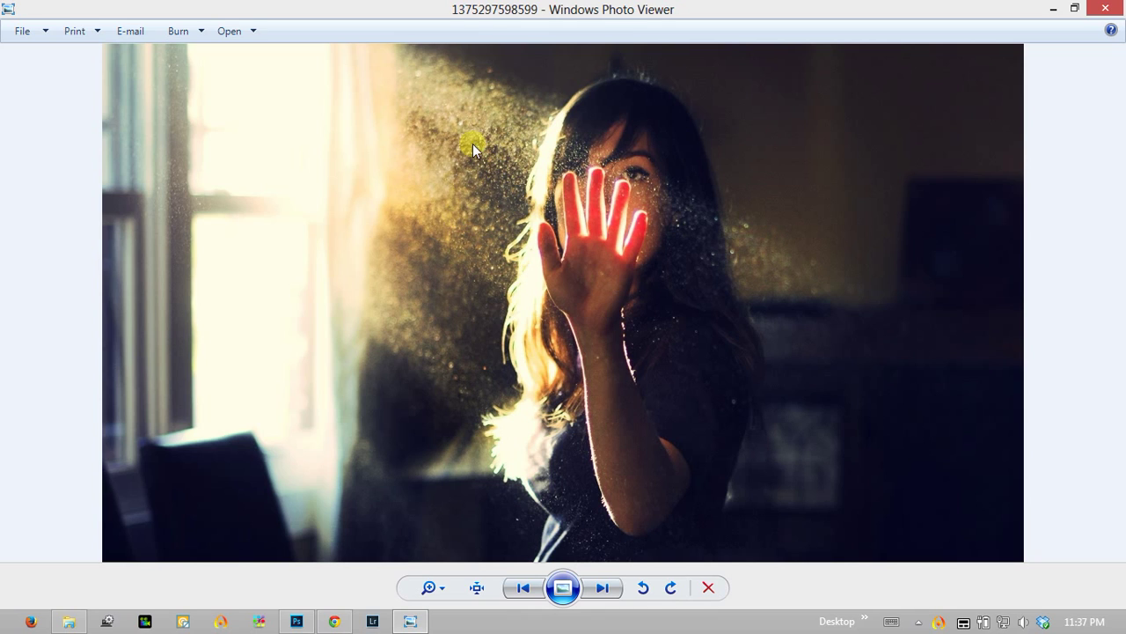
Go to the wedding photo IMG_8391, zoom in to inspect the lamps, then fit it back.
click(602, 590)
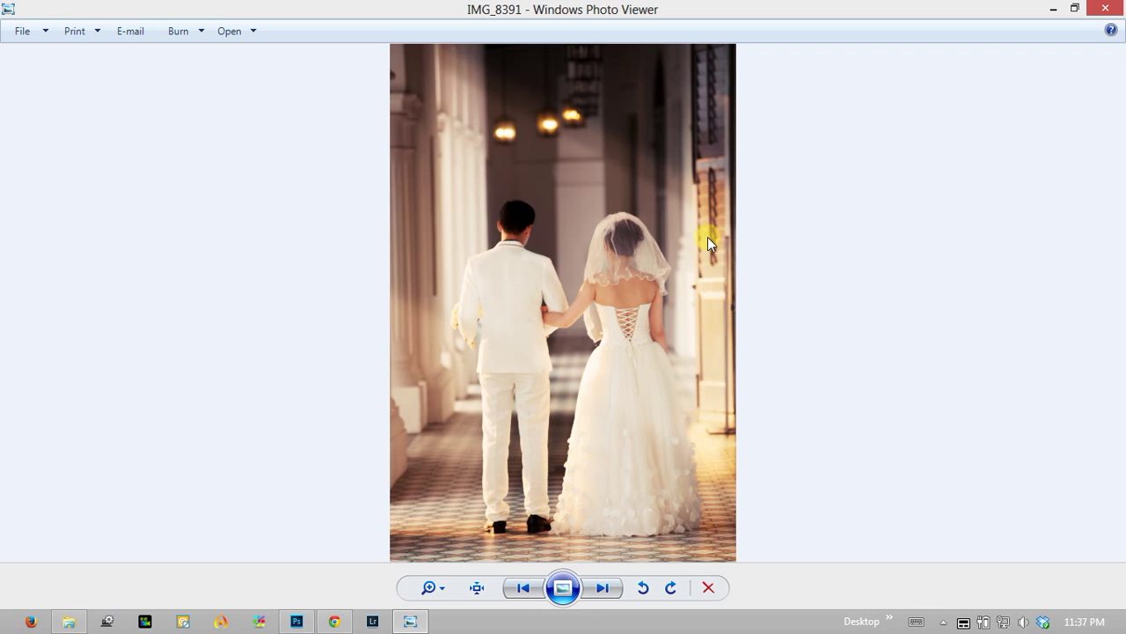
click(430, 587)
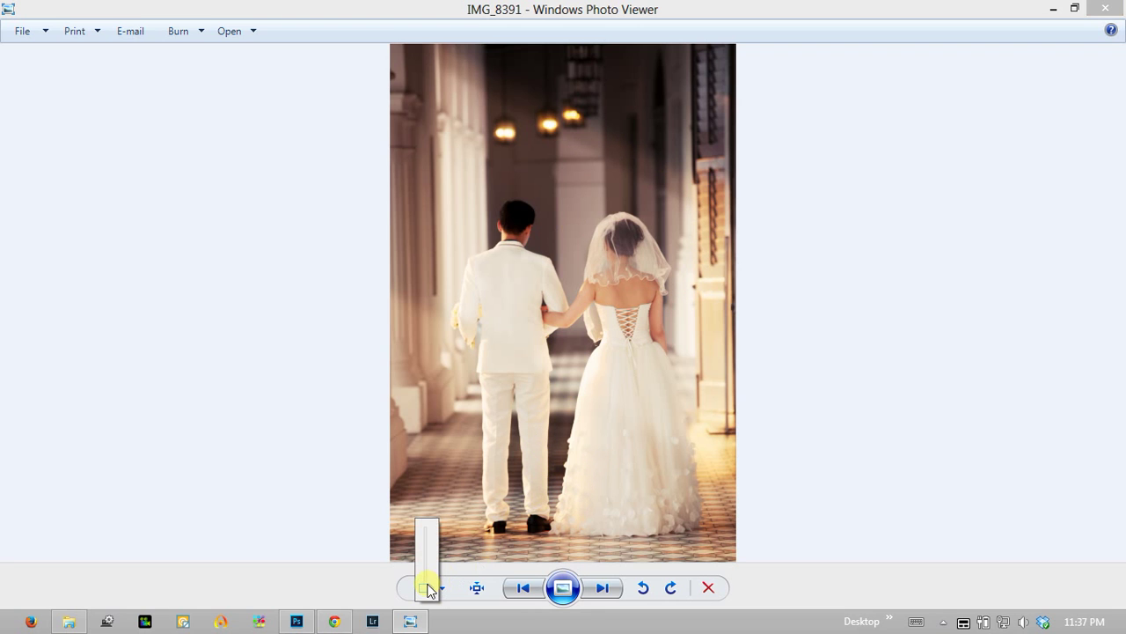
drag(428, 586, 429, 576)
drag(438, 106, 439, 485)
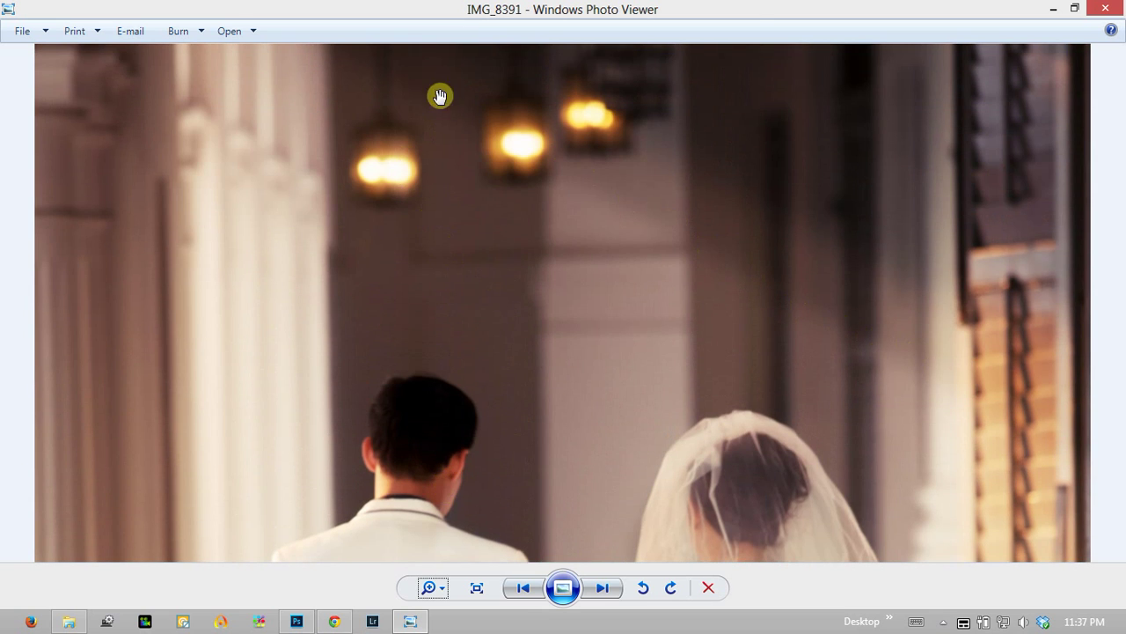
click(430, 588)
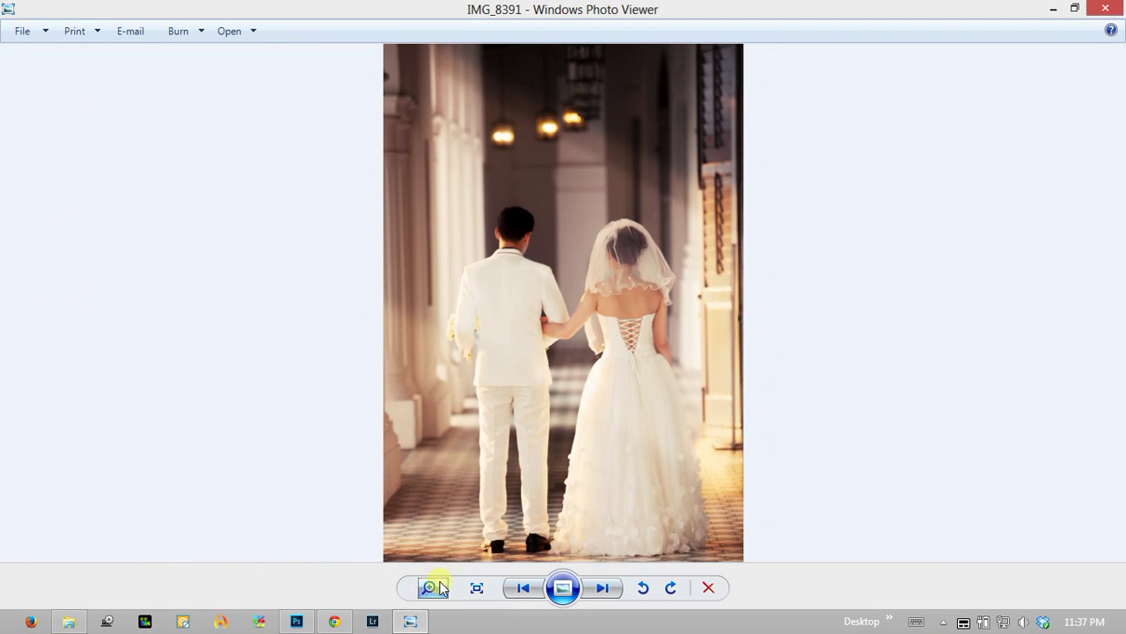
click(519, 589)
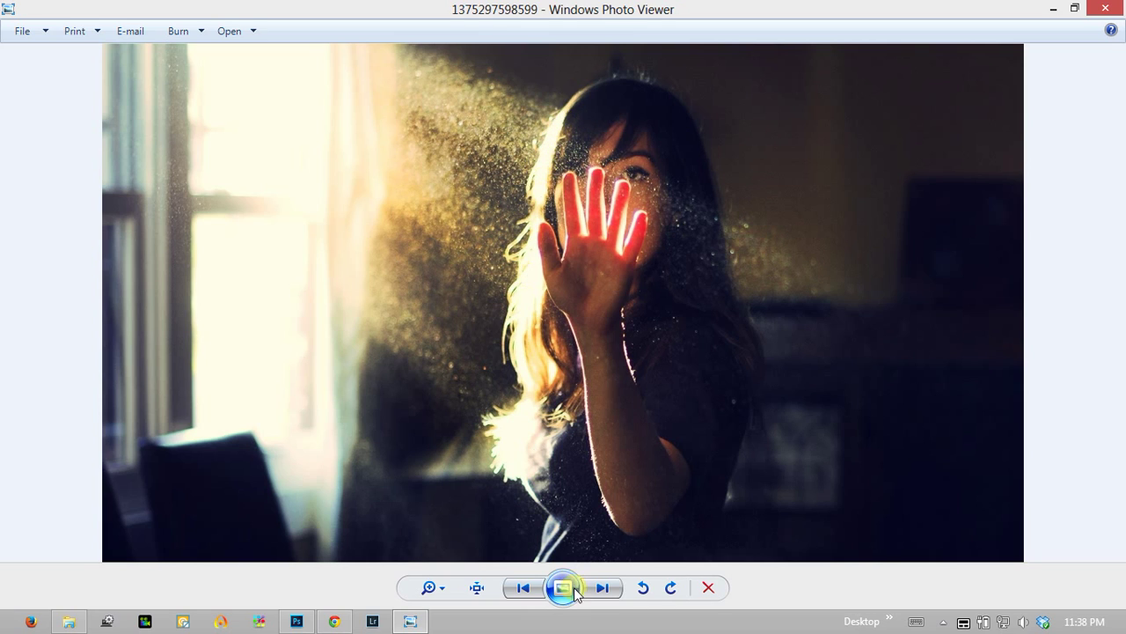
click(602, 587)
click(521, 587)
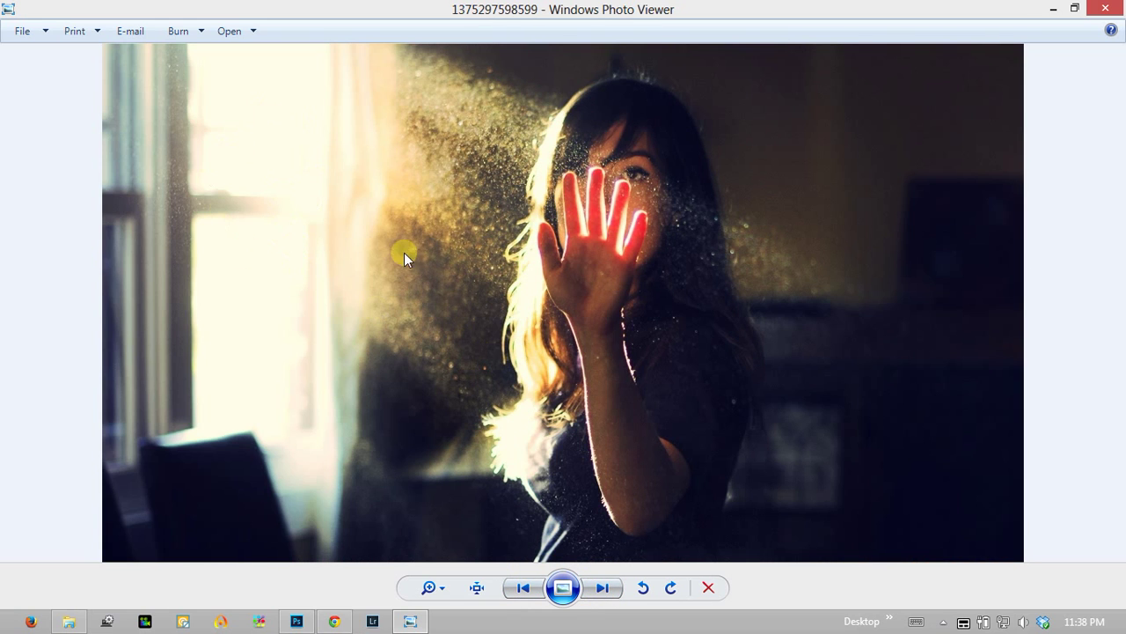
click(618, 584)
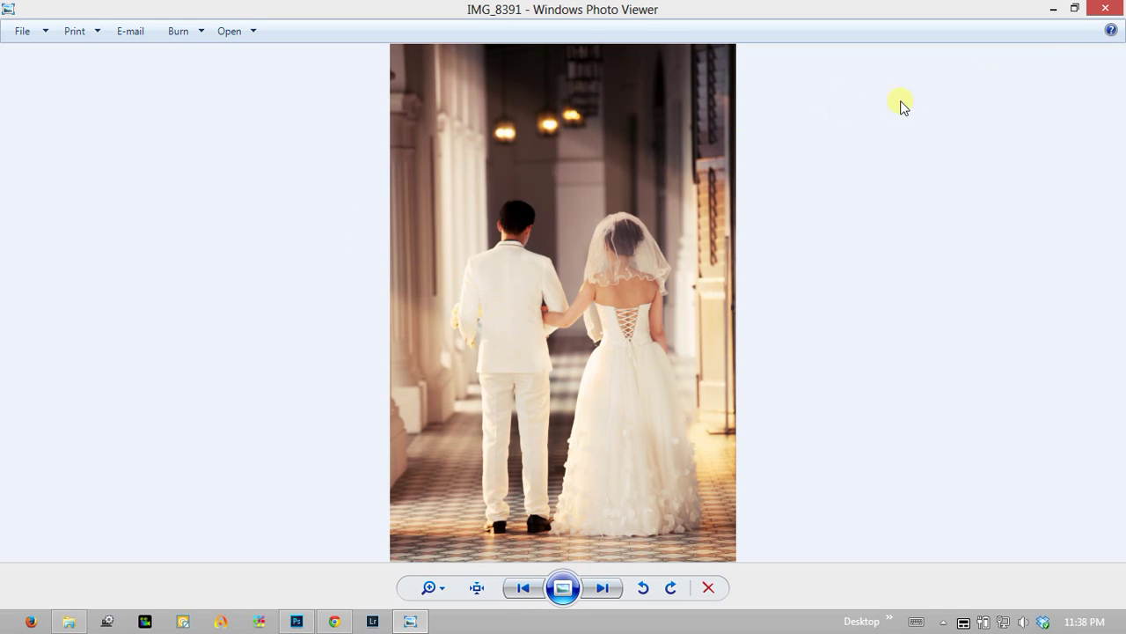
click(1105, 8)
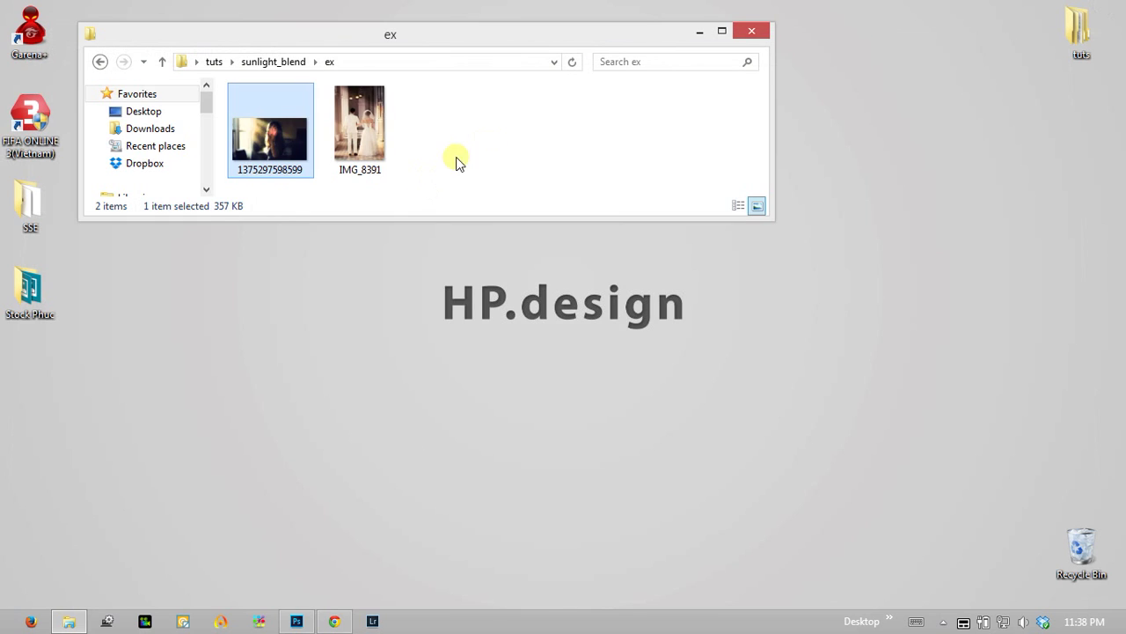
Preview stock photo _MG_0216 from the stock folder, then close the viewer and return to Photoshop.
click(99, 62)
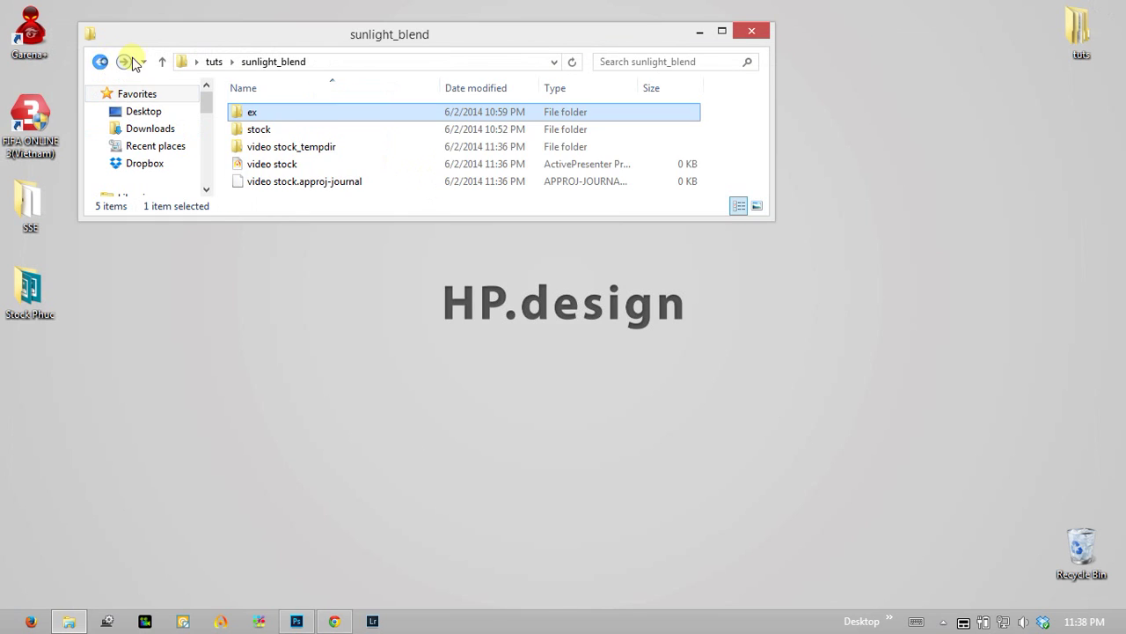
double_click(300, 132)
double_click(274, 139)
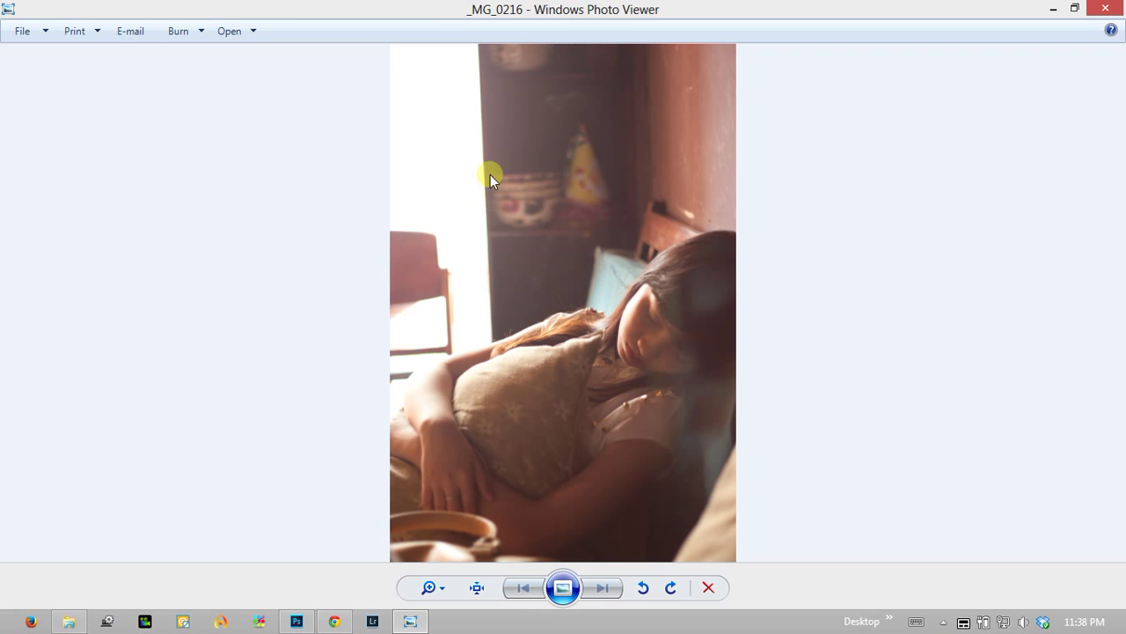
click(1104, 8)
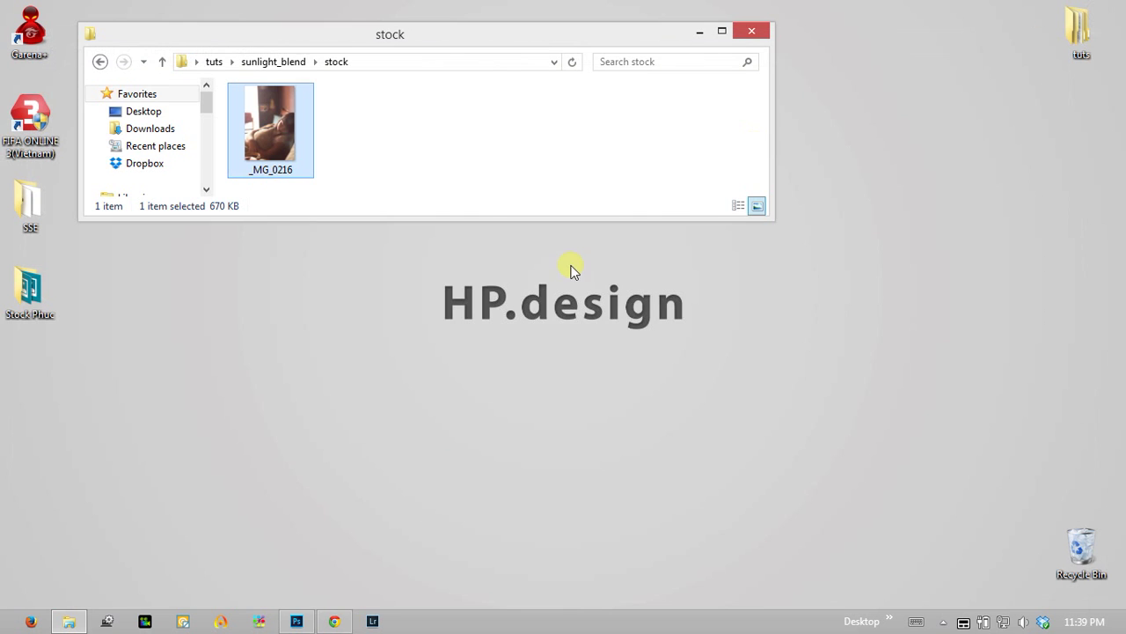
click(299, 622)
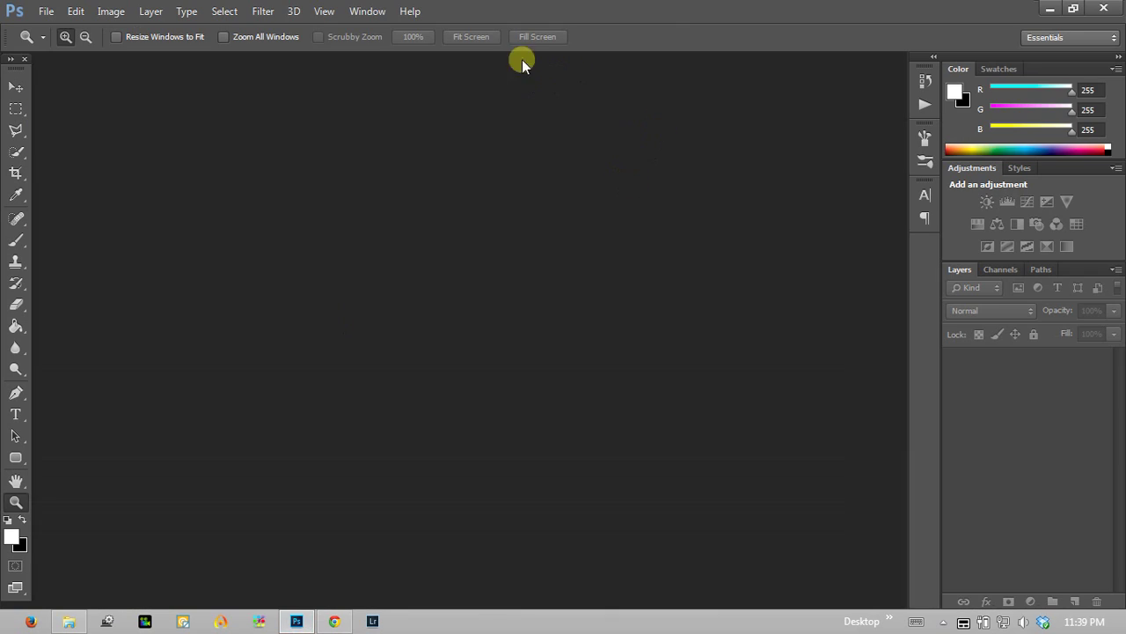
Drag _MG_0216 from Explorer into Photoshop as a new document and maximize the window.
click(1073, 9)
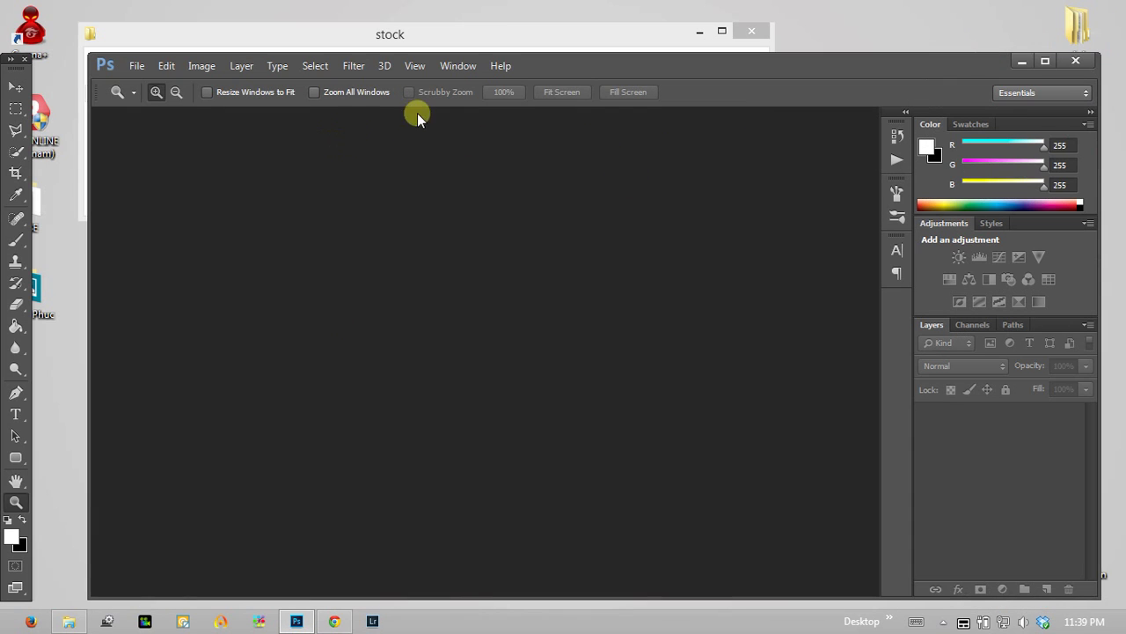
drag(585, 77, 716, 177)
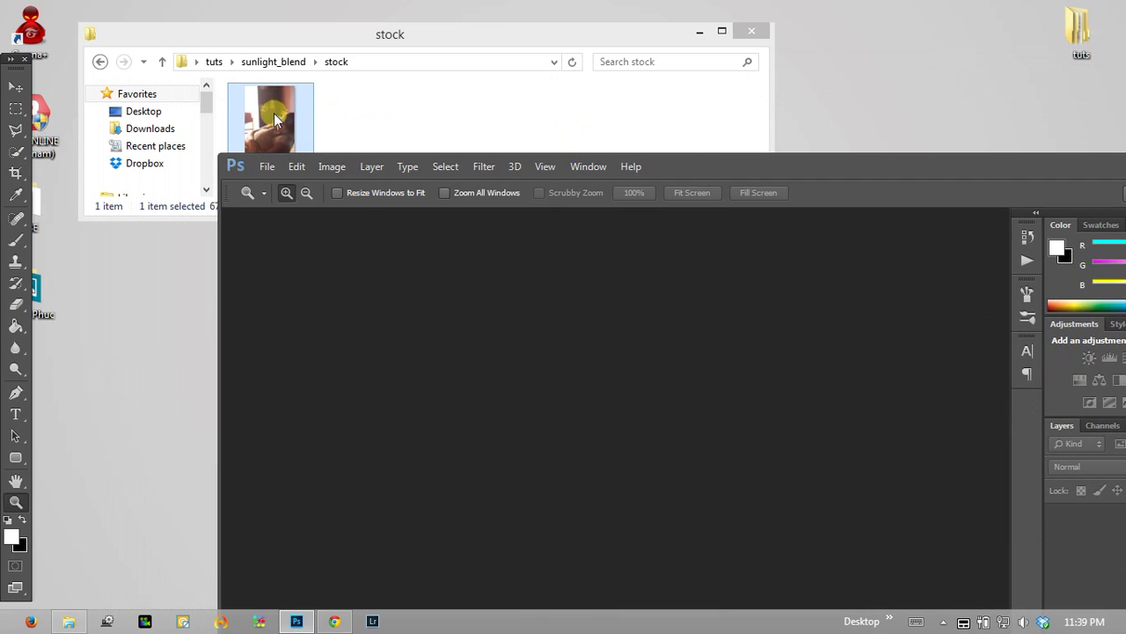
drag(274, 113, 480, 388)
drag(897, 176, 709, 26)
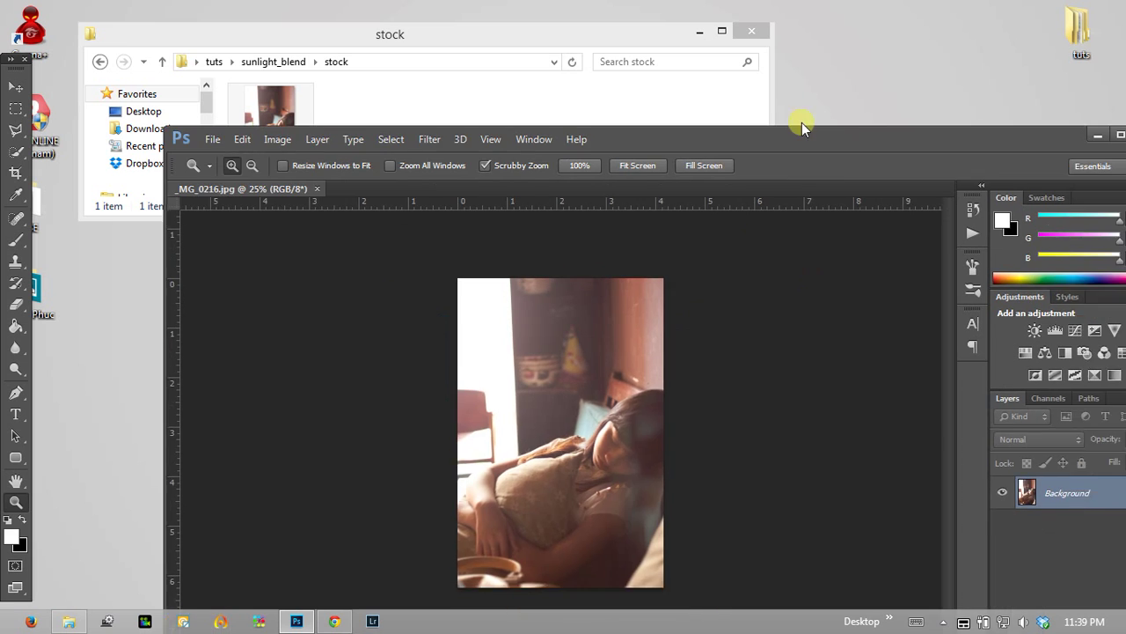
double_click(667, 29)
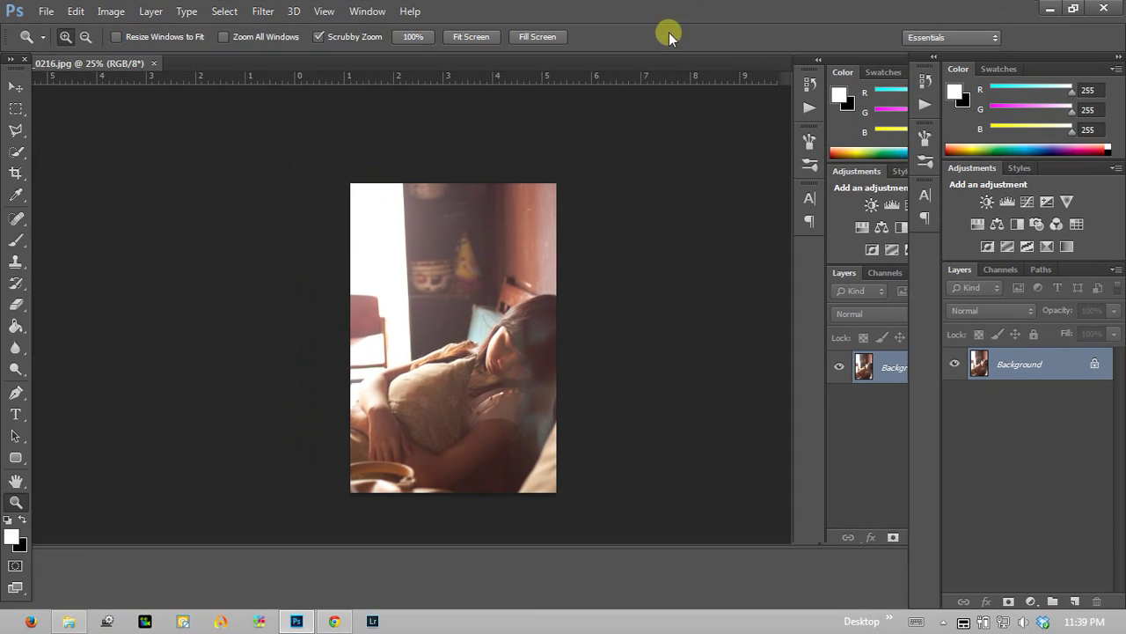
Zoom to 50% and back to full view, then check Image Size (1000 × 1500 px, 240 ppi).
click(448, 342)
click(438, 331)
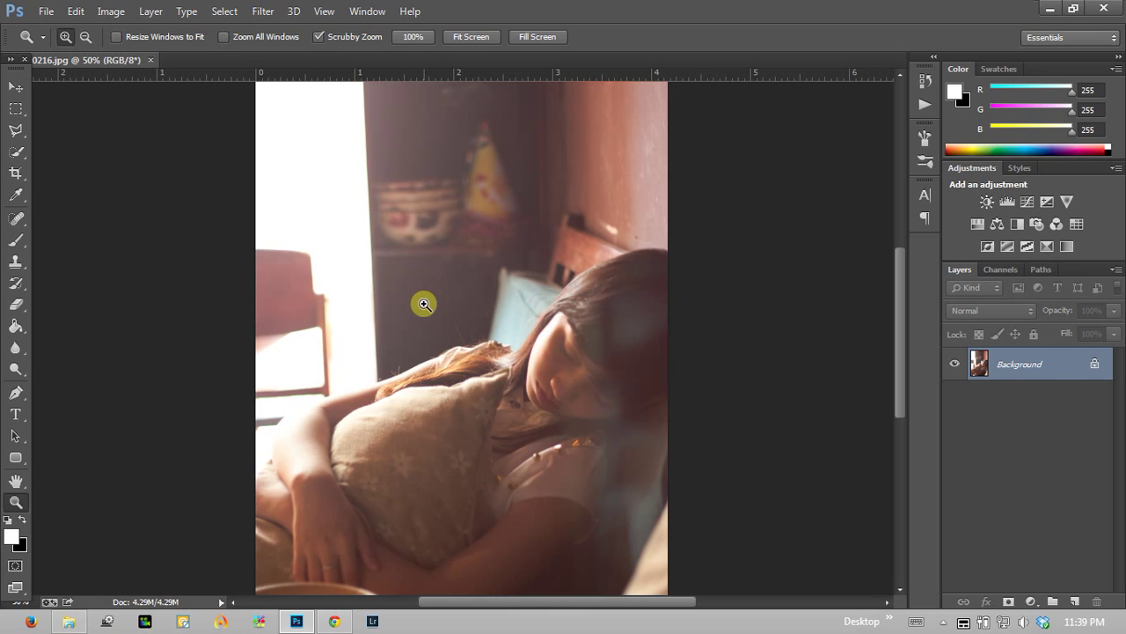
alt+click(439, 329)
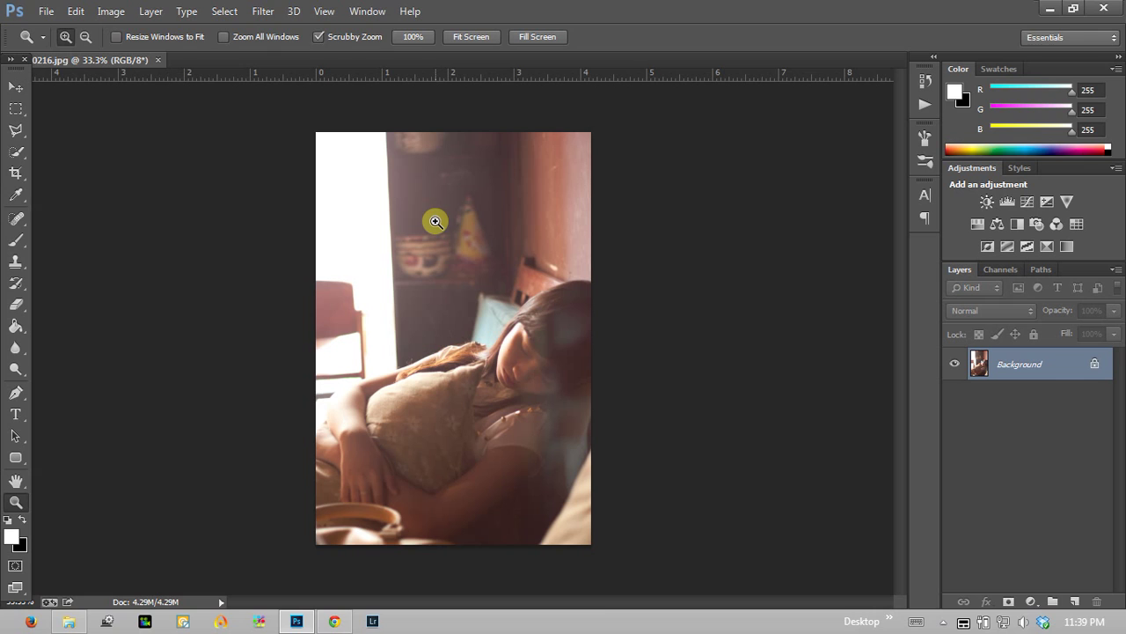
key(ctrl+alt+i)
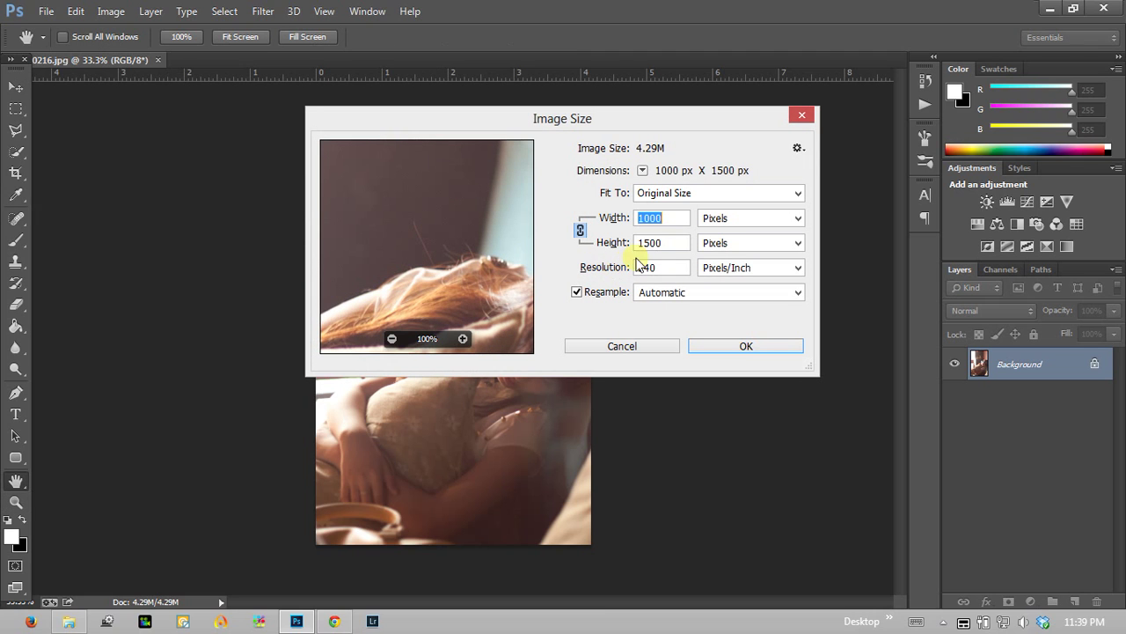
click(661, 219)
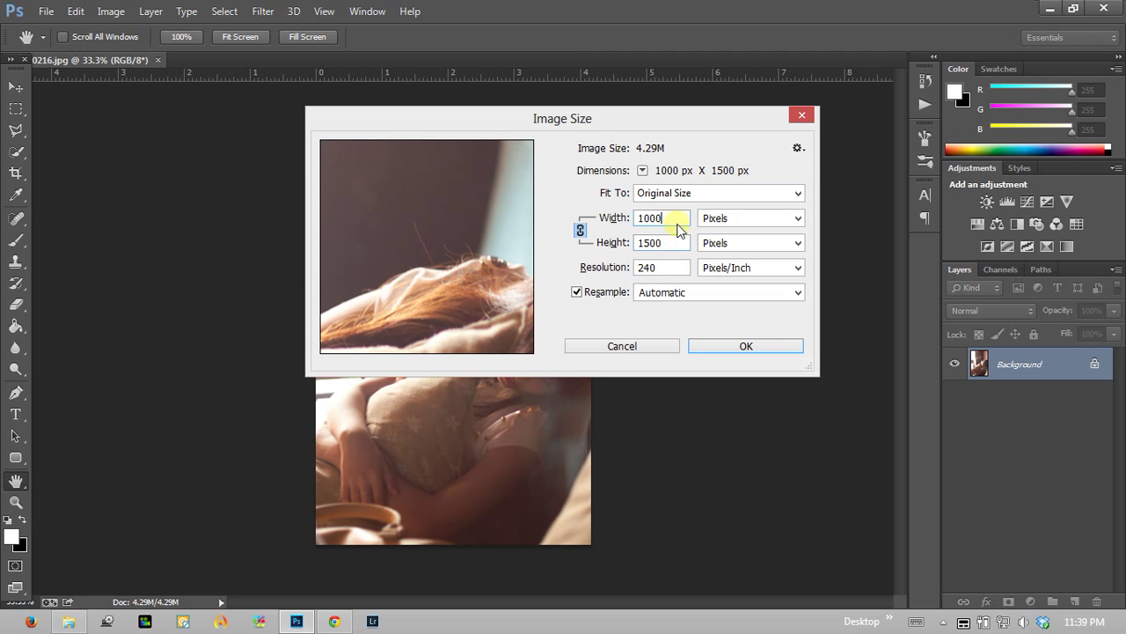
click(672, 244)
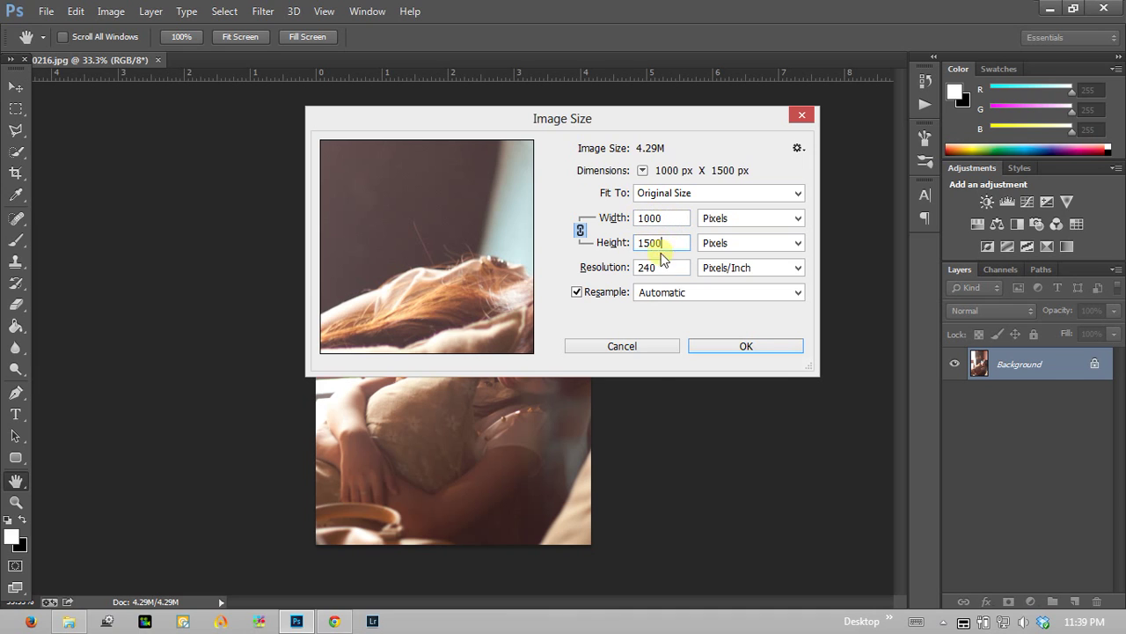
click(651, 349)
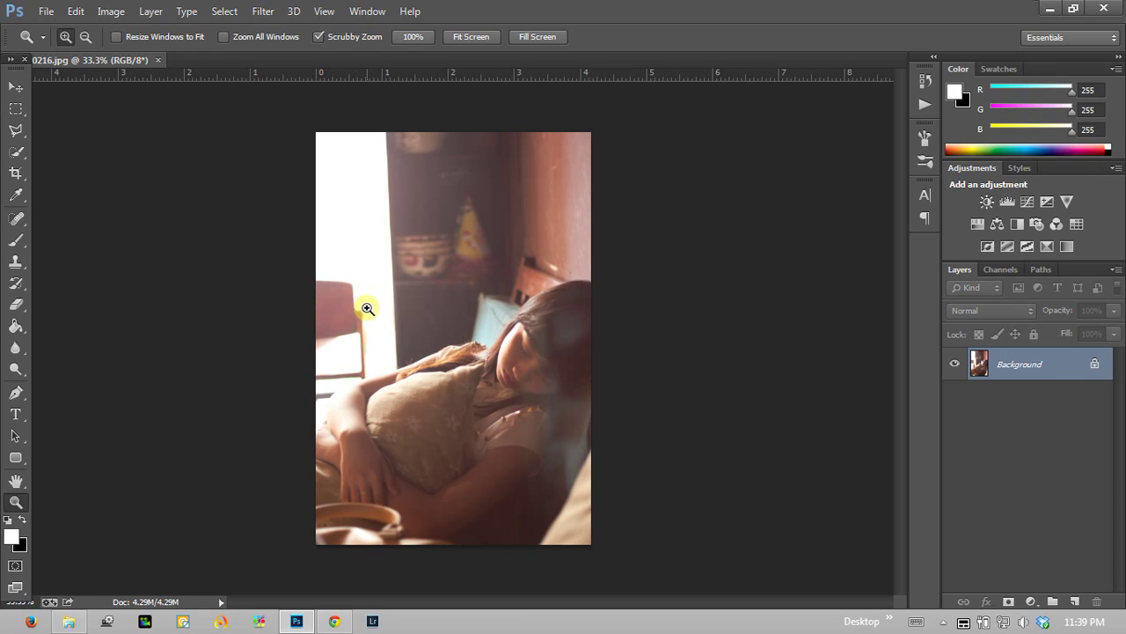
Zoom the sleeping-girl photo to 66.7%, choose Fit on Screen, then zoom out and in.
click(485, 343)
right_click(449, 320)
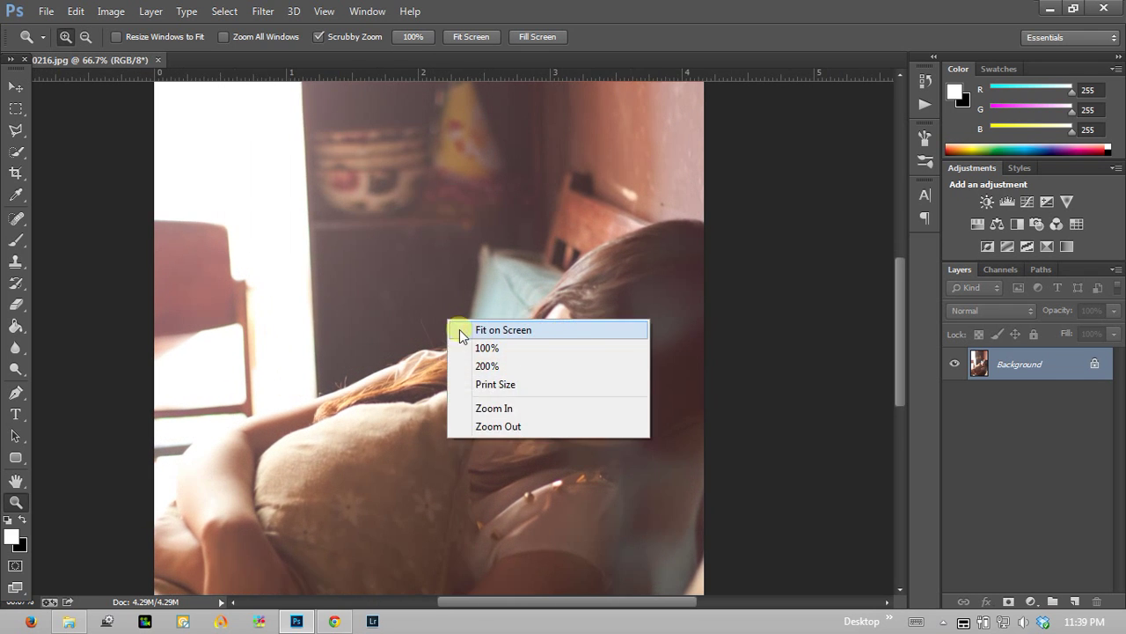
click(461, 331)
alt+click(431, 340)
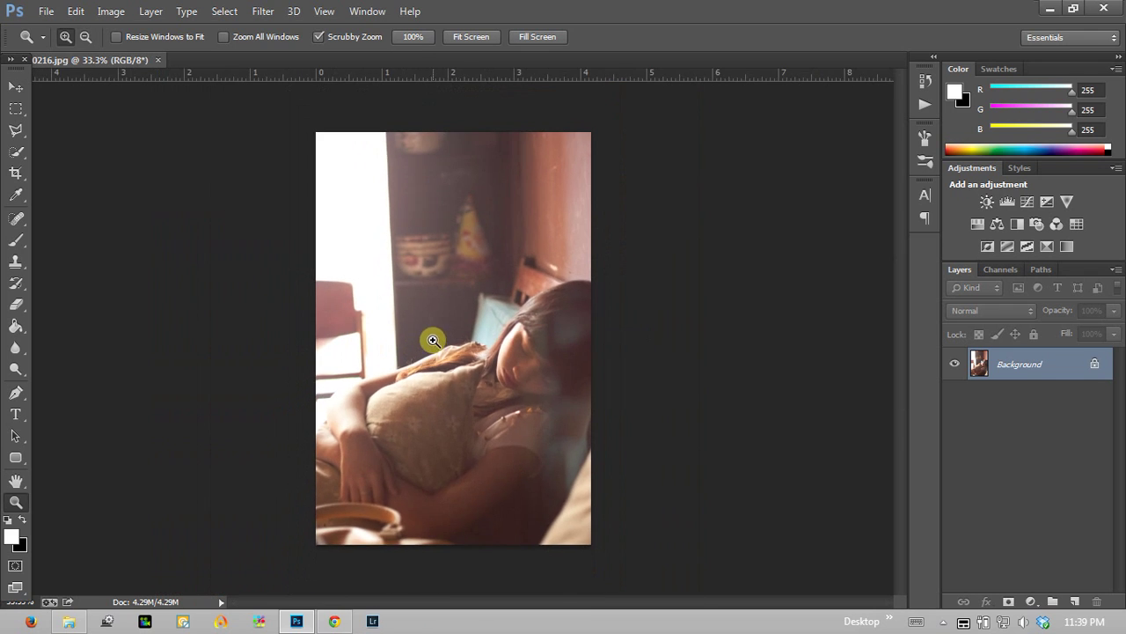
alt+click(437, 335)
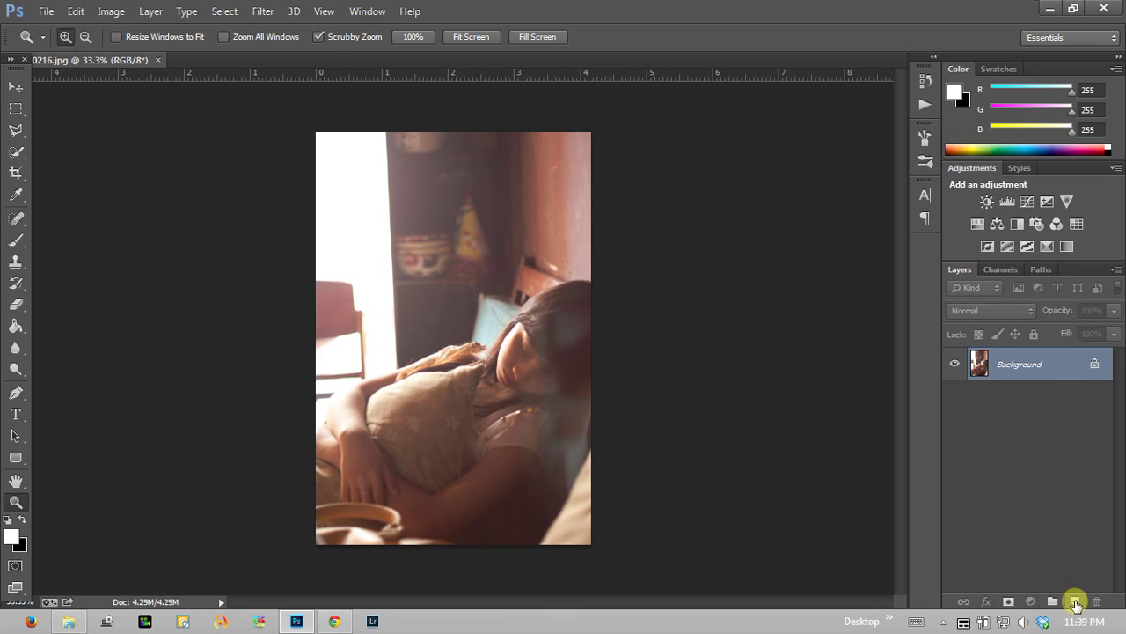
click(1075, 601)
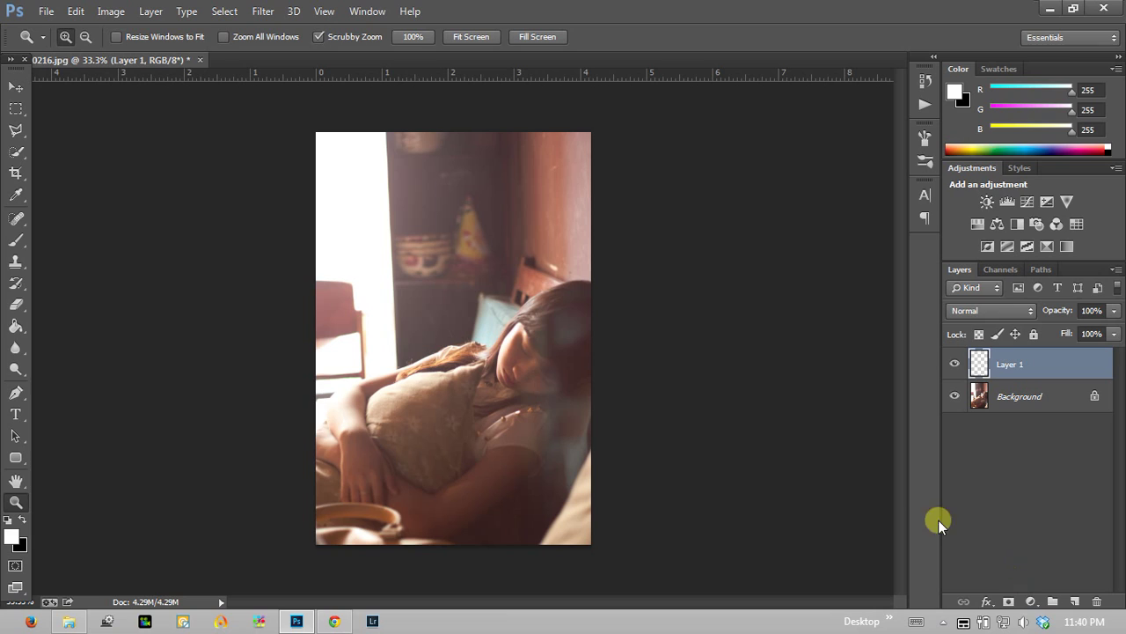
double_click(1011, 366)
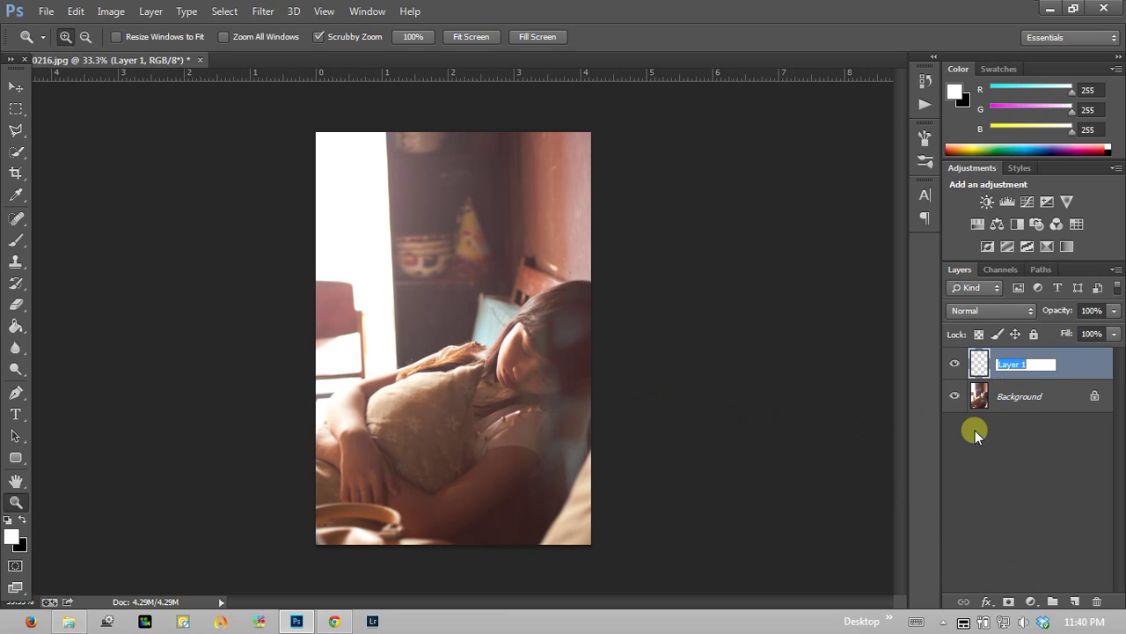
text(tia na)
text(ng)
key(Return)
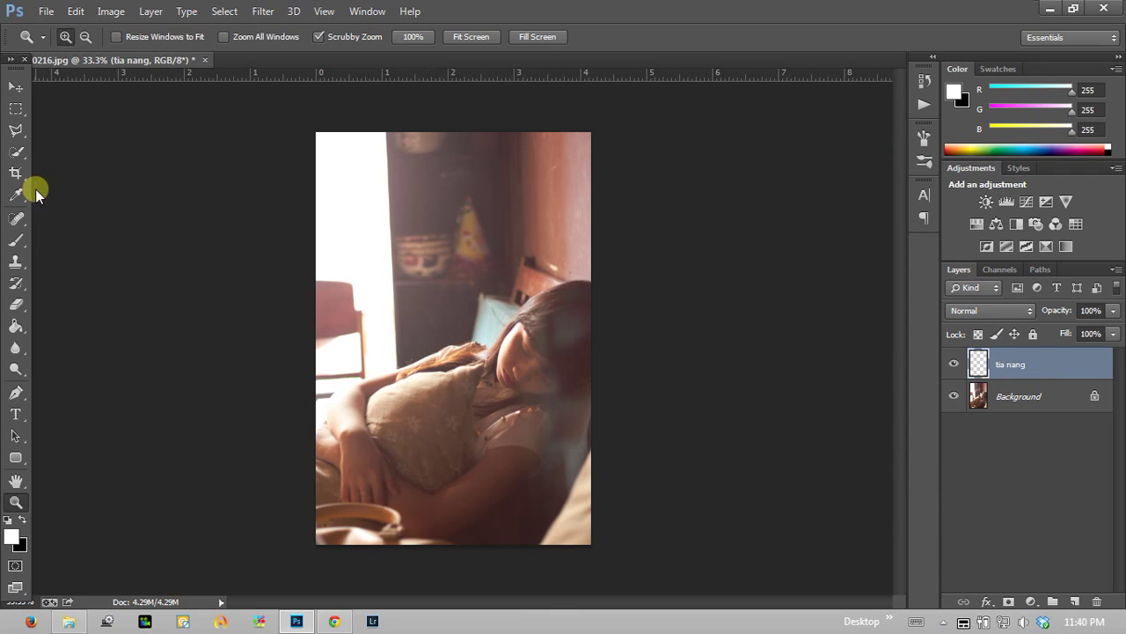
click(15, 239)
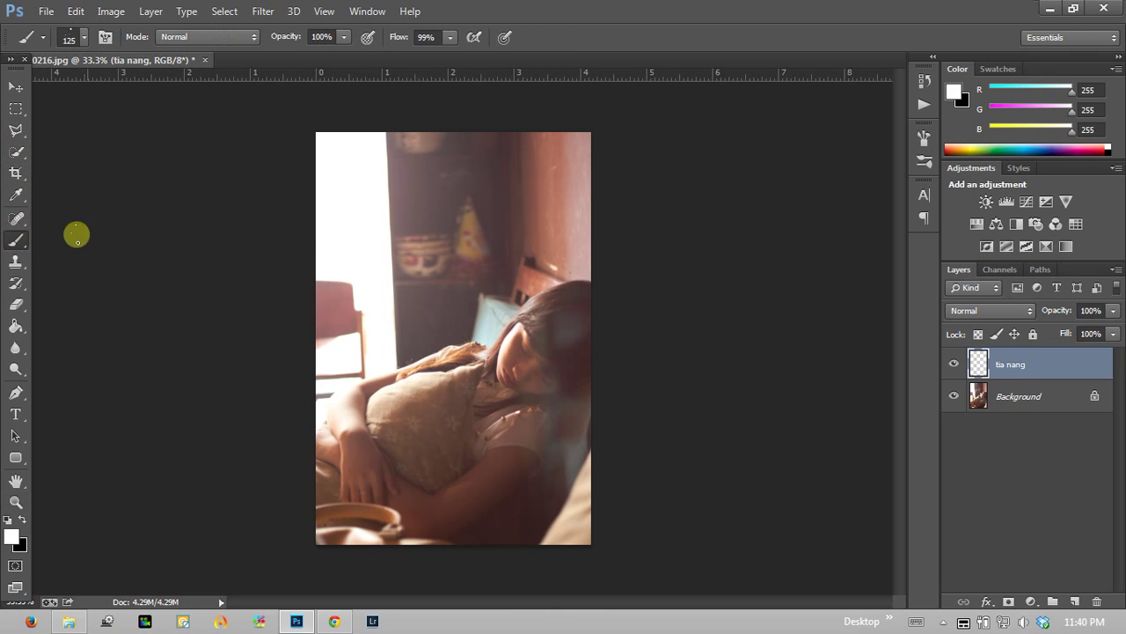
Choose the Polygonal Lasso Tool and place beam corners from above the top-left to the girl's shoulder.
click(16, 130)
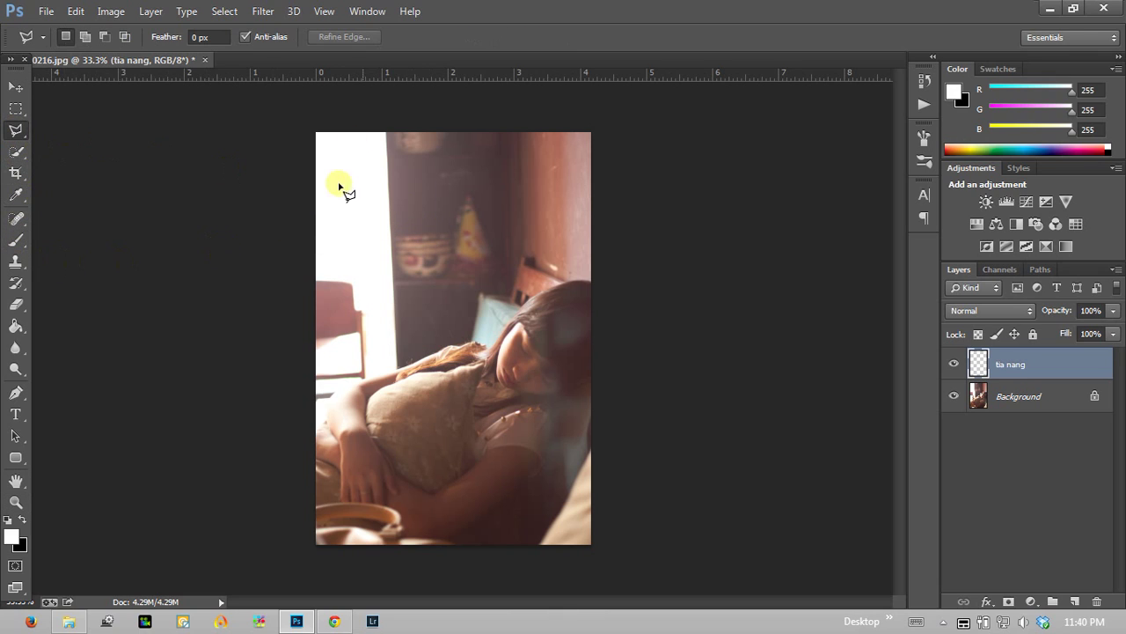
right_click(19, 132)
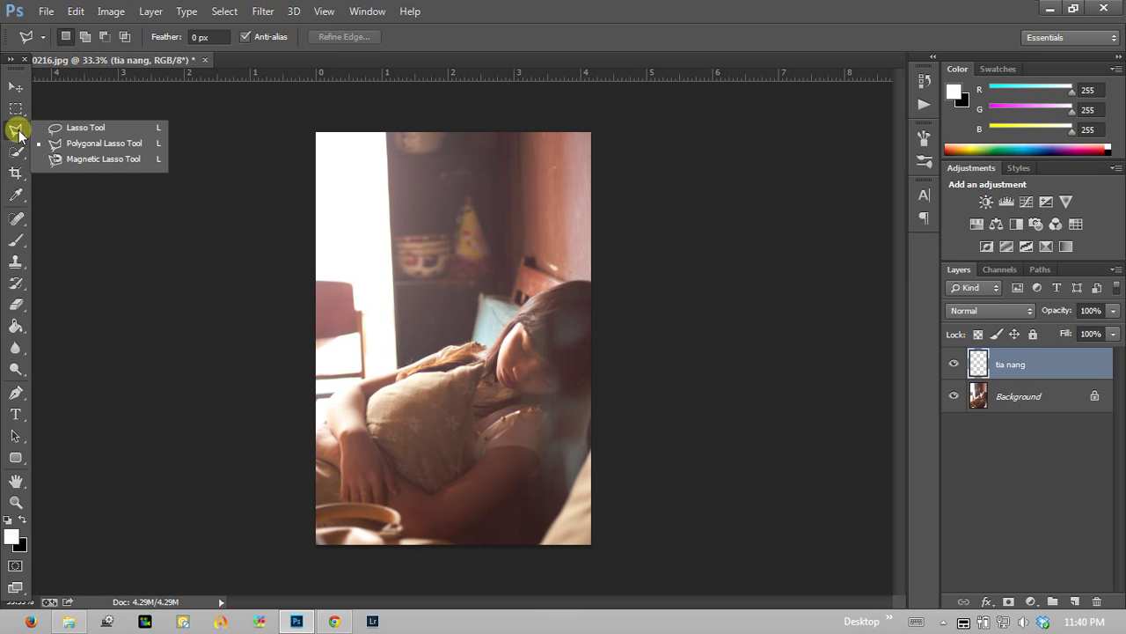
click(83, 142)
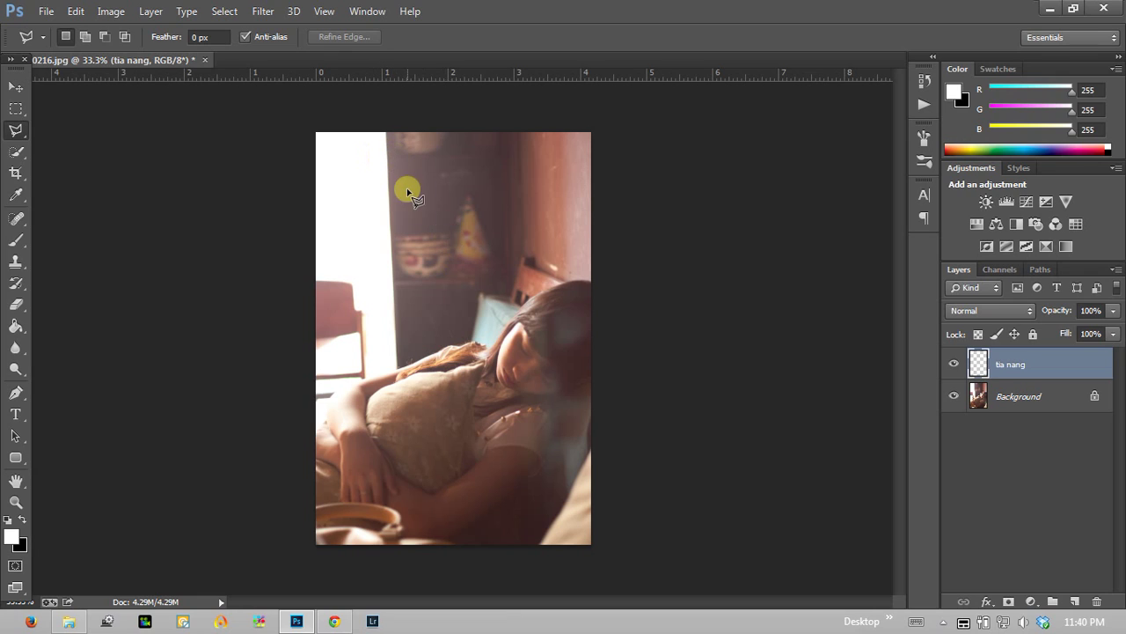
click(379, 120)
click(533, 303)
click(440, 356)
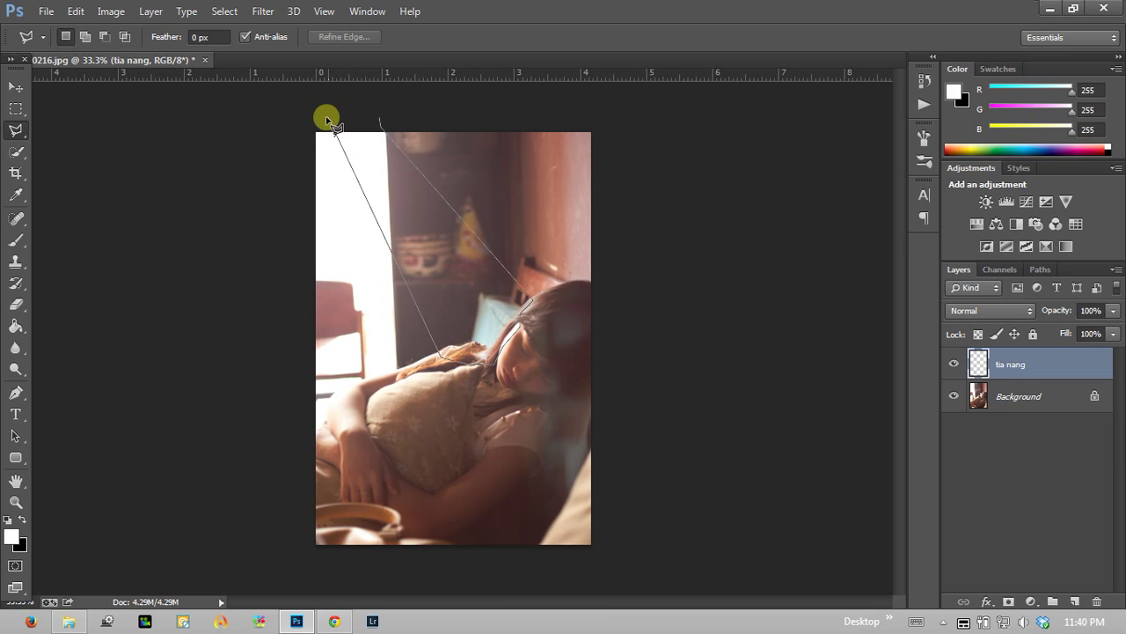
click(305, 109)
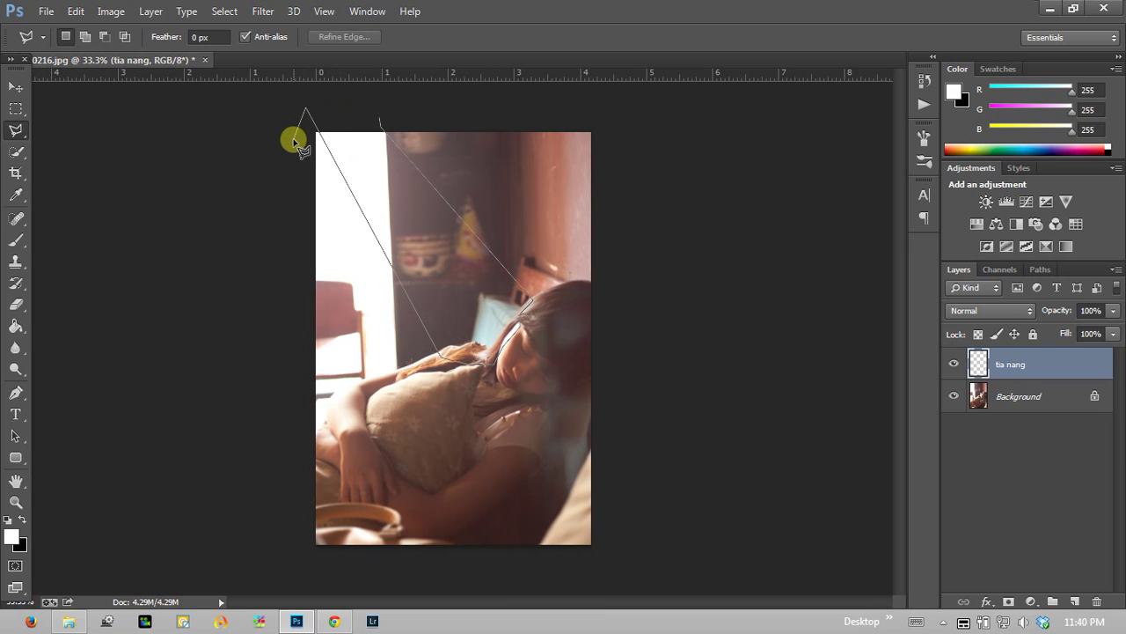
click(300, 126)
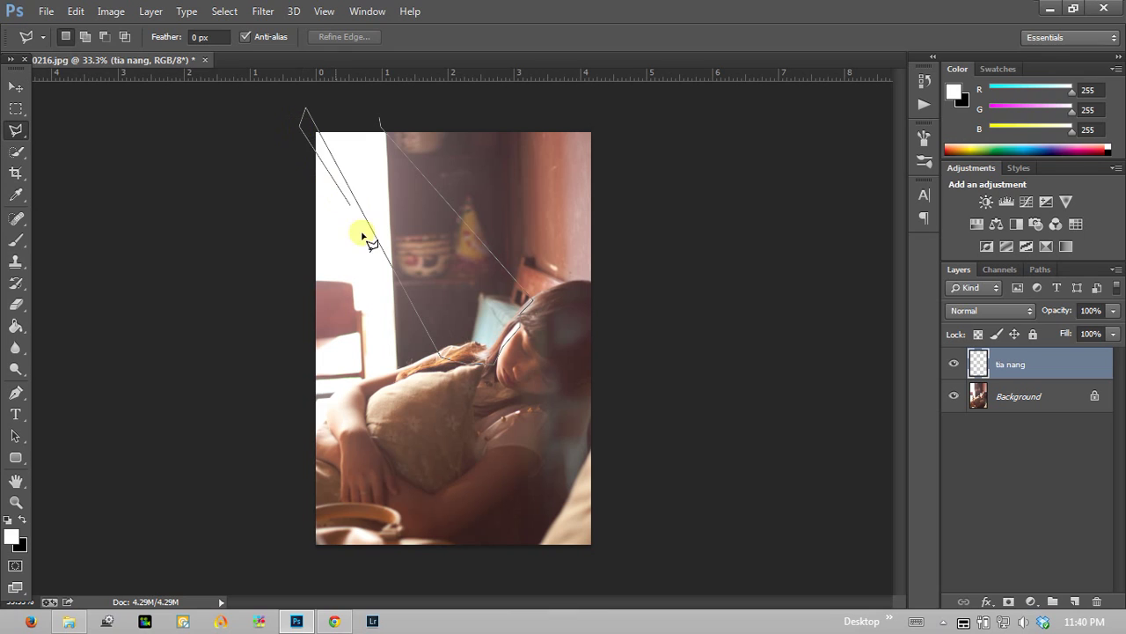
click(396, 376)
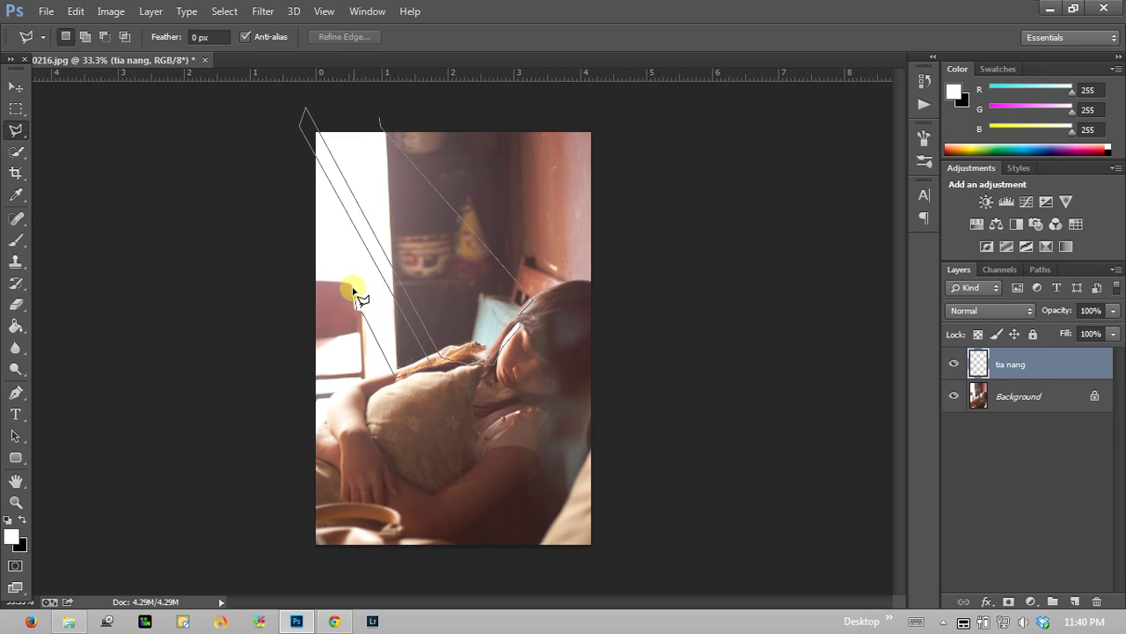
Finish the beam outline along the photo's left edge and close it into a selection.
click(353, 288)
click(293, 181)
click(317, 337)
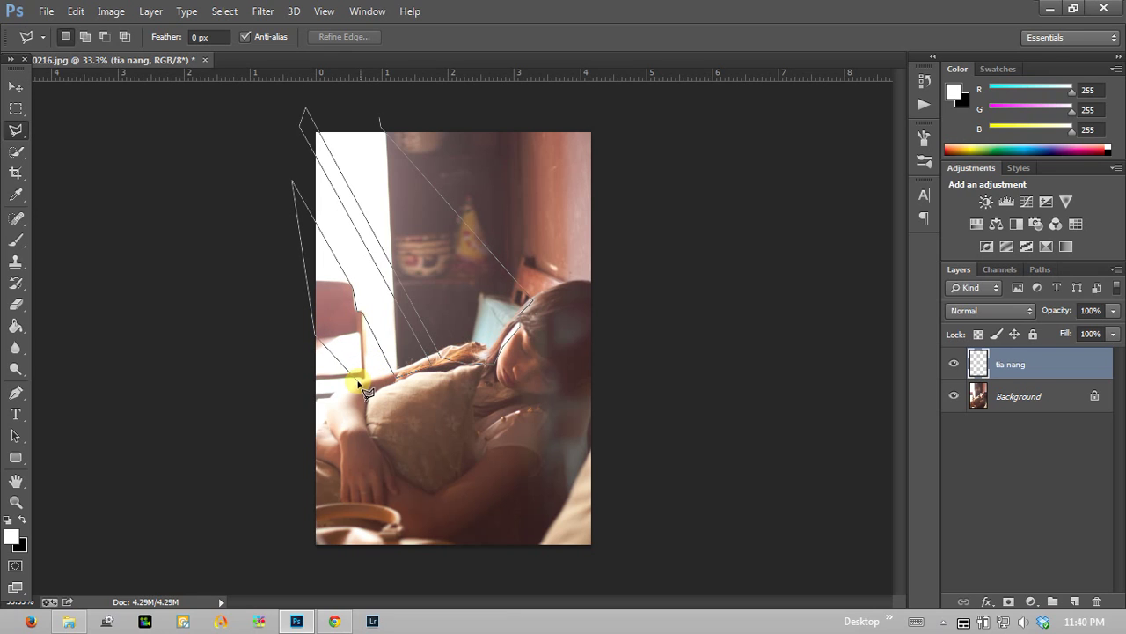
click(361, 380)
click(331, 414)
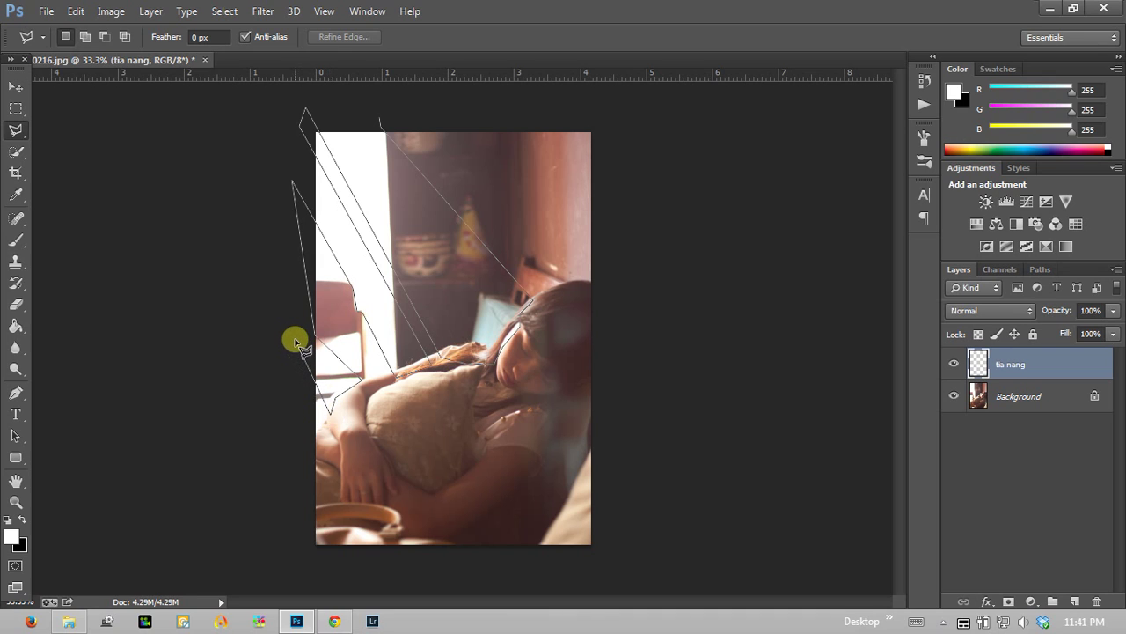
click(293, 338)
click(261, 120)
click(307, 94)
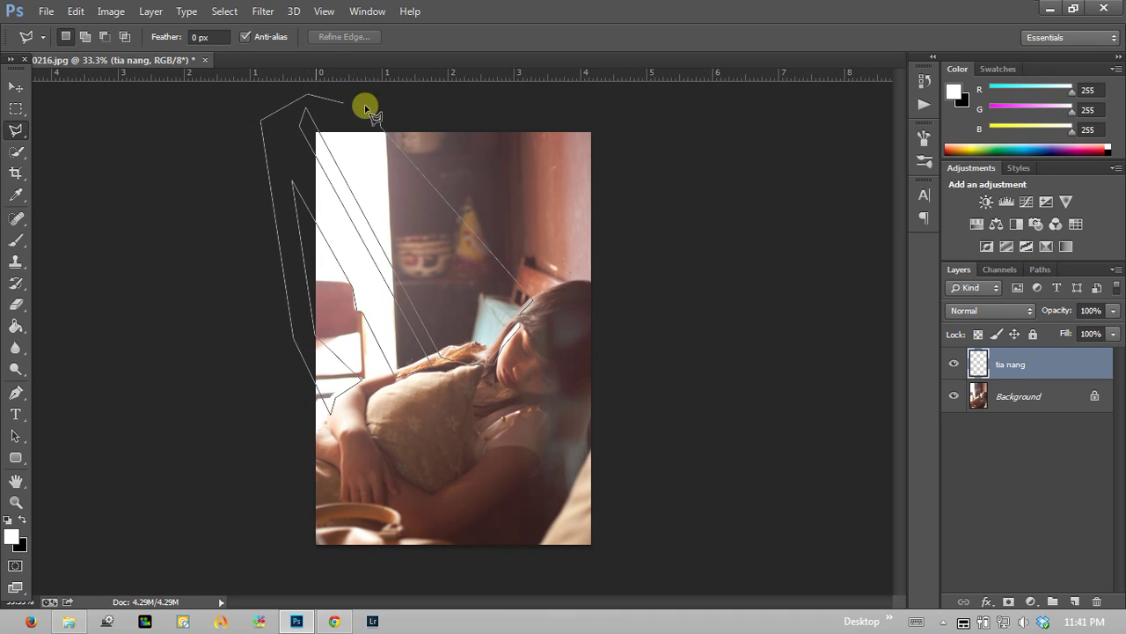
click(380, 116)
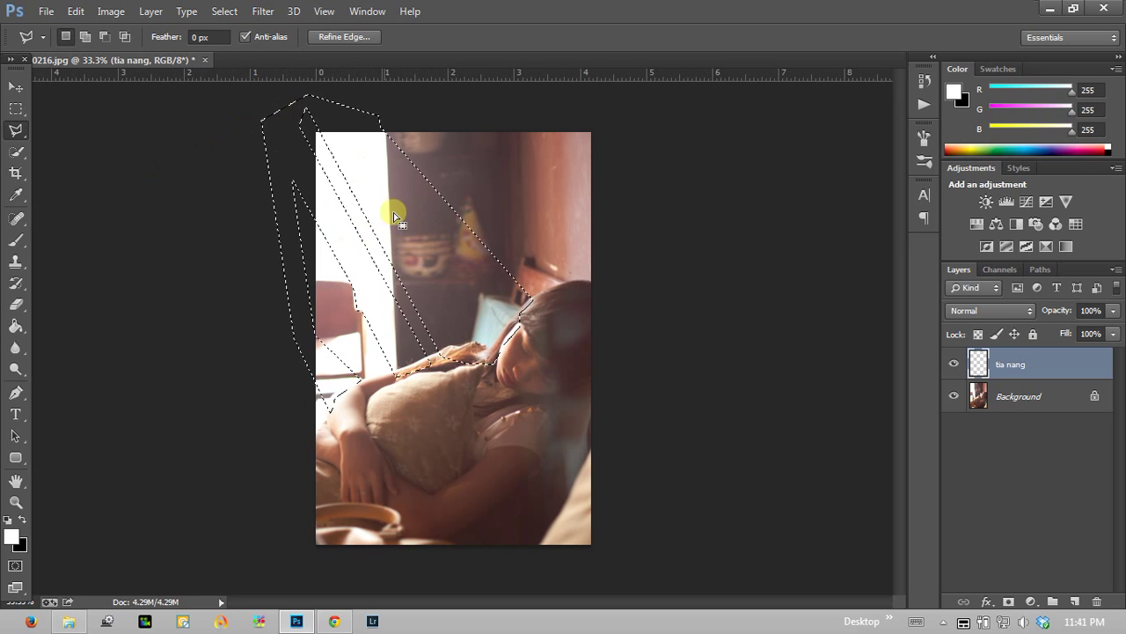
click(15, 326)
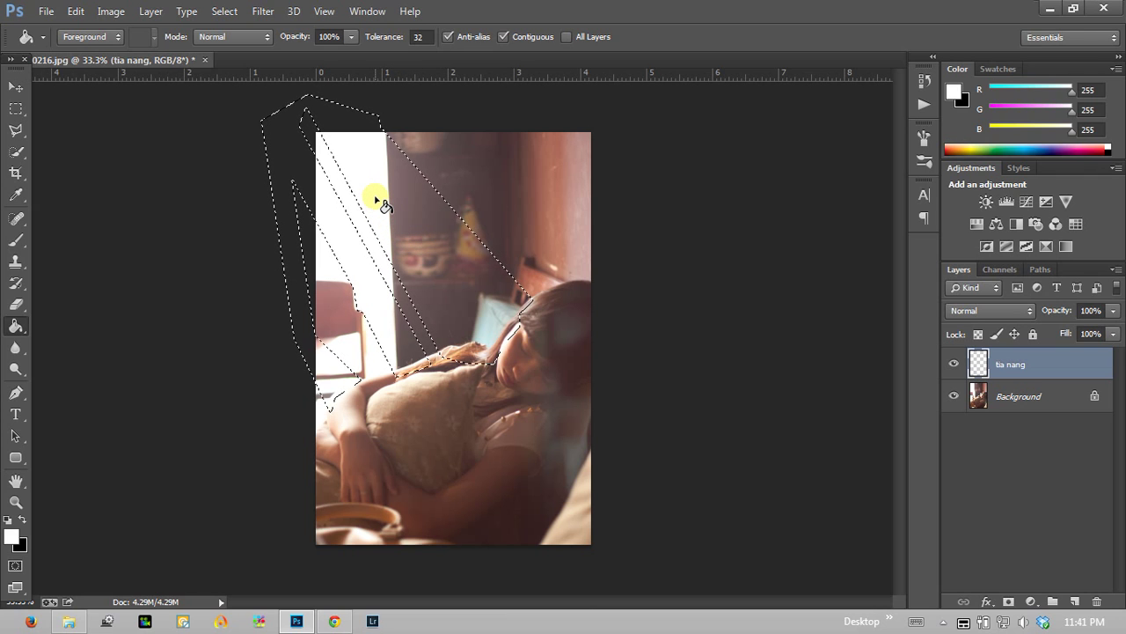
Fill the beam selection with white on the tia nang layer using the Paint Bucket.
click(22, 518)
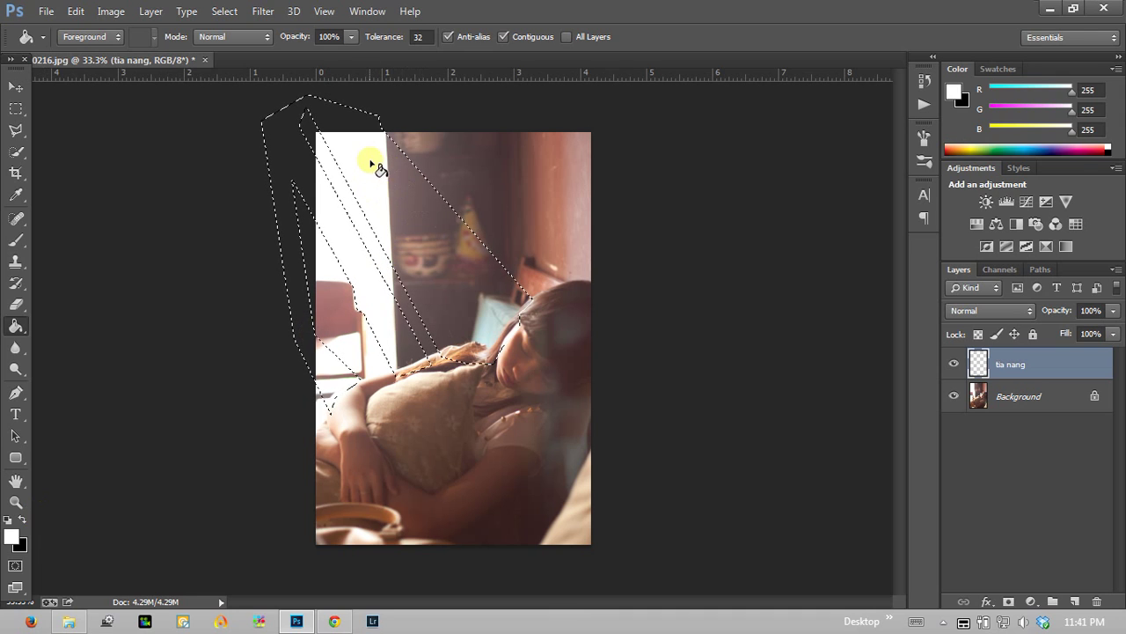
click(390, 201)
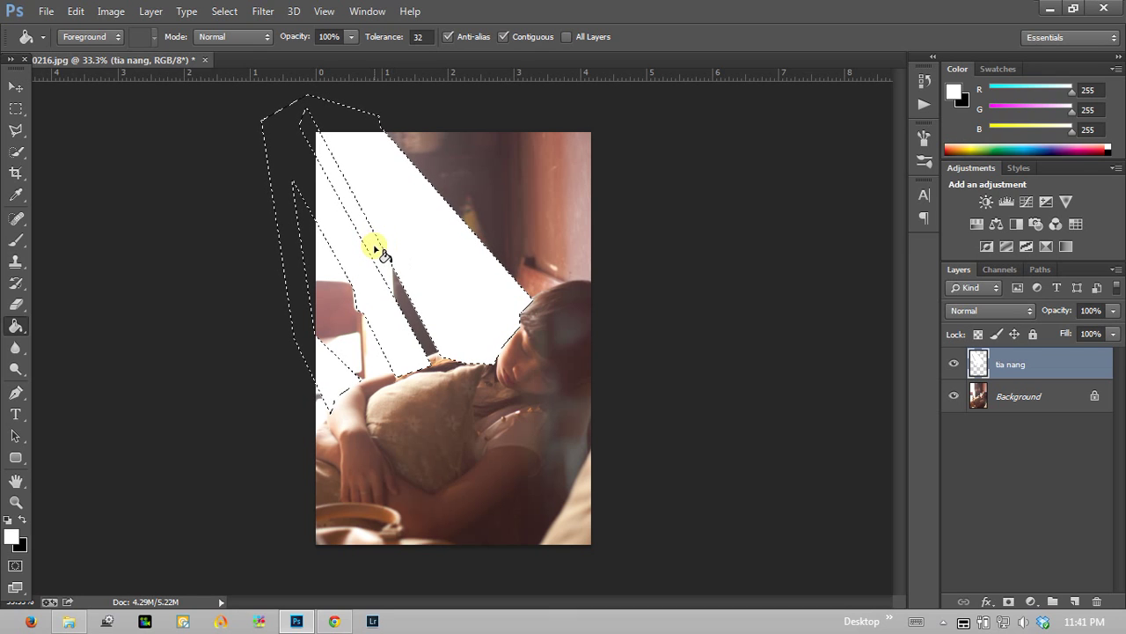
Sample the filled beam's white with the Eyedropper Tool.
click(16, 193)
right_click(16, 193)
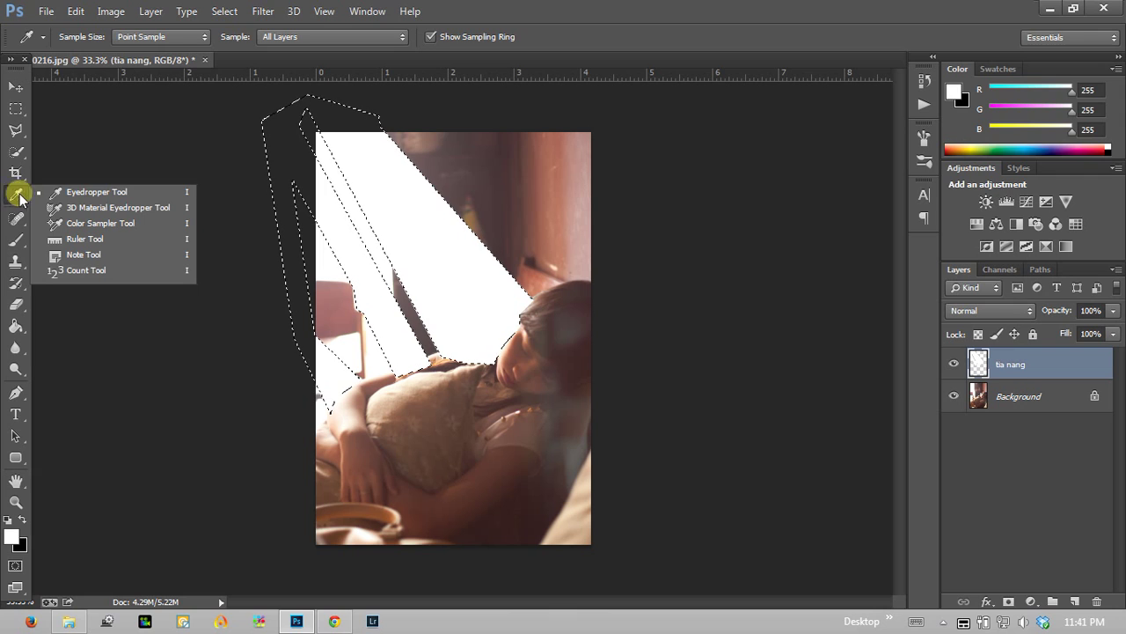
click(73, 193)
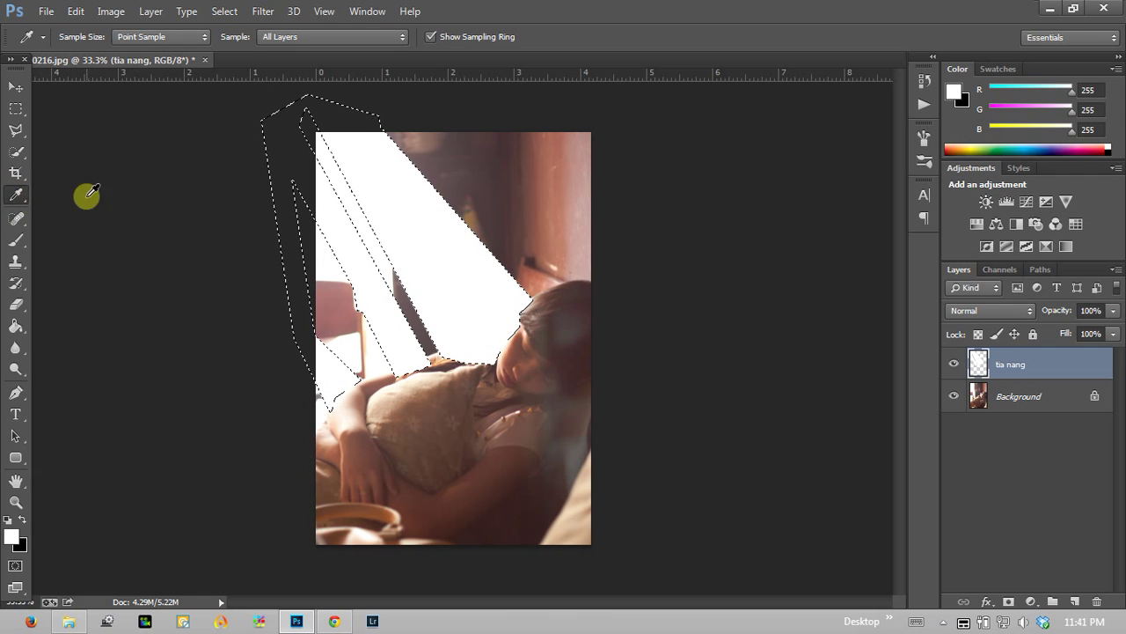
click(359, 221)
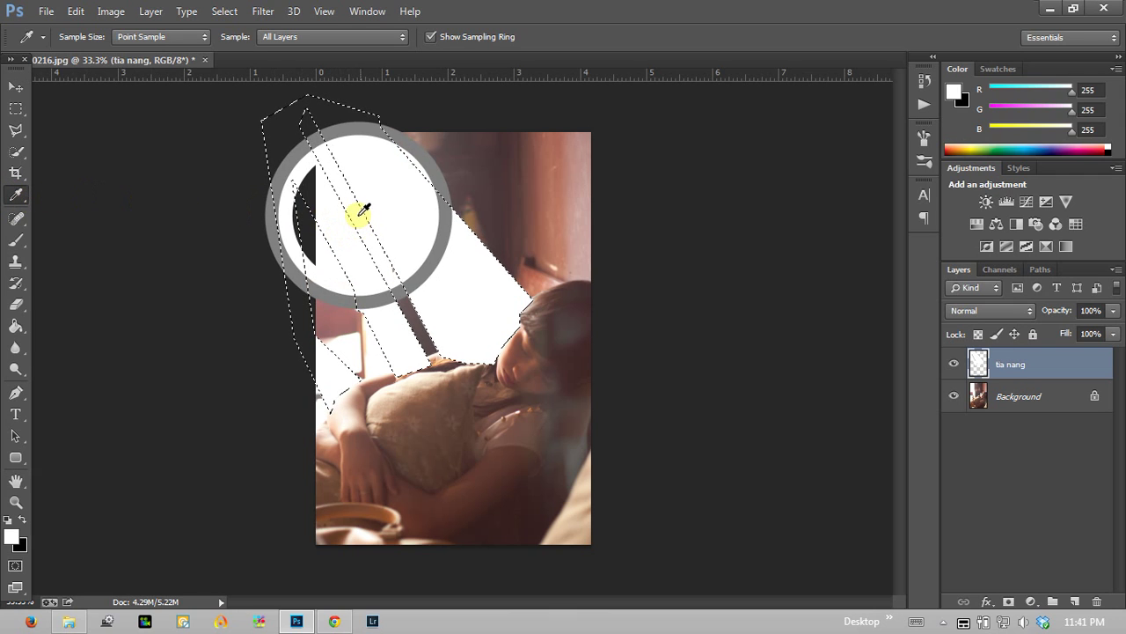
click(363, 216)
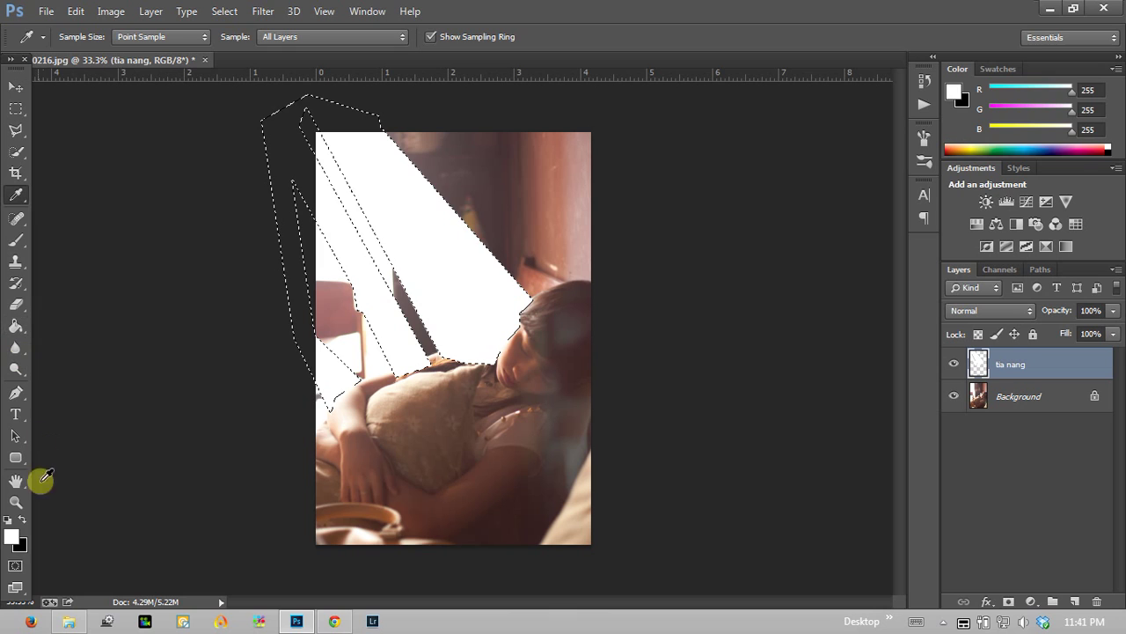
Deselect the beam by clicking the canvas with the Rectangular Marquee Tool.
click(16, 330)
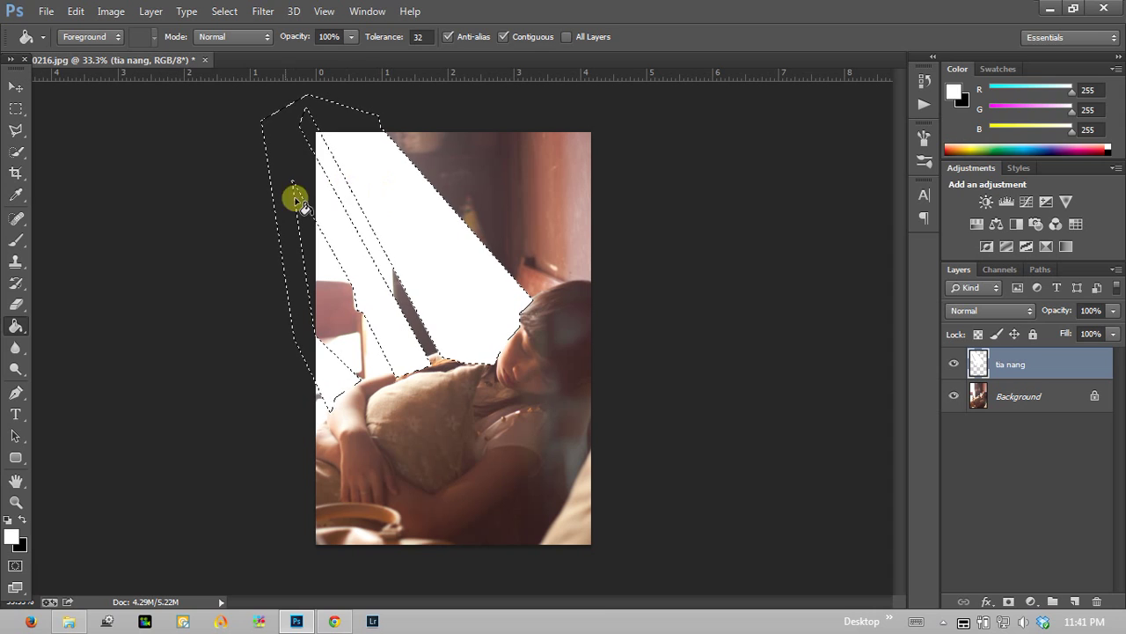
click(16, 109)
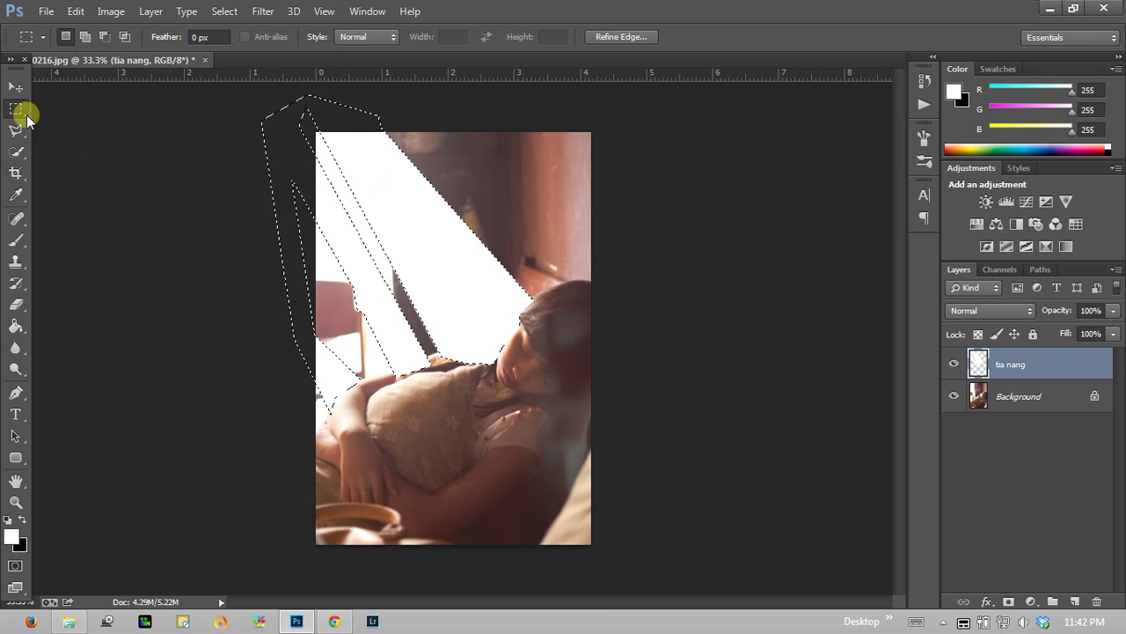
click(518, 179)
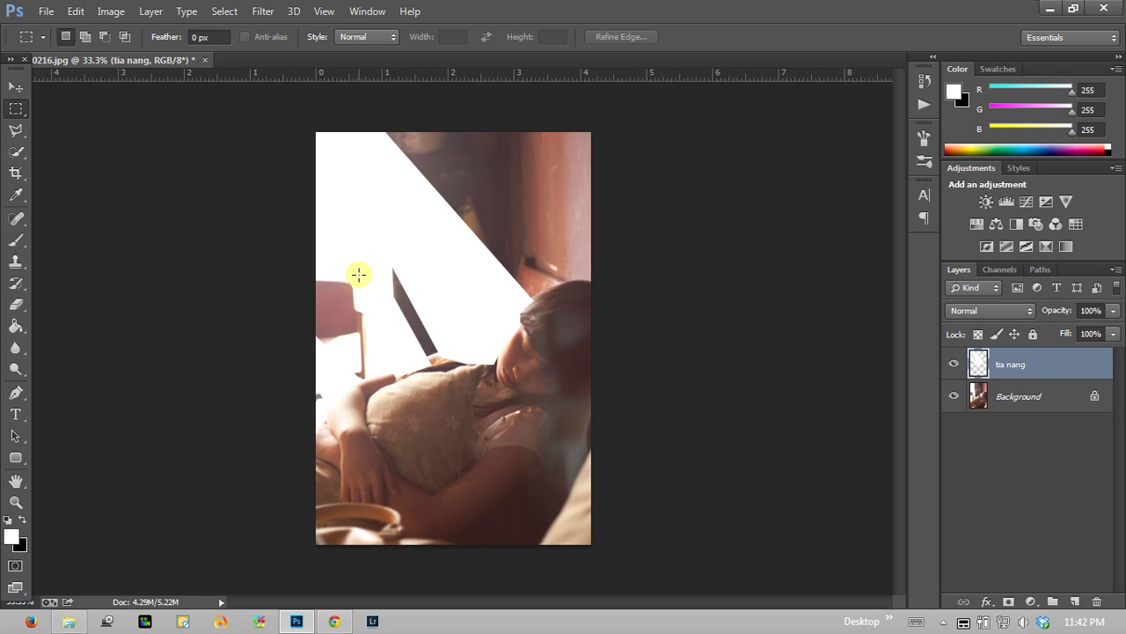
click(16, 131)
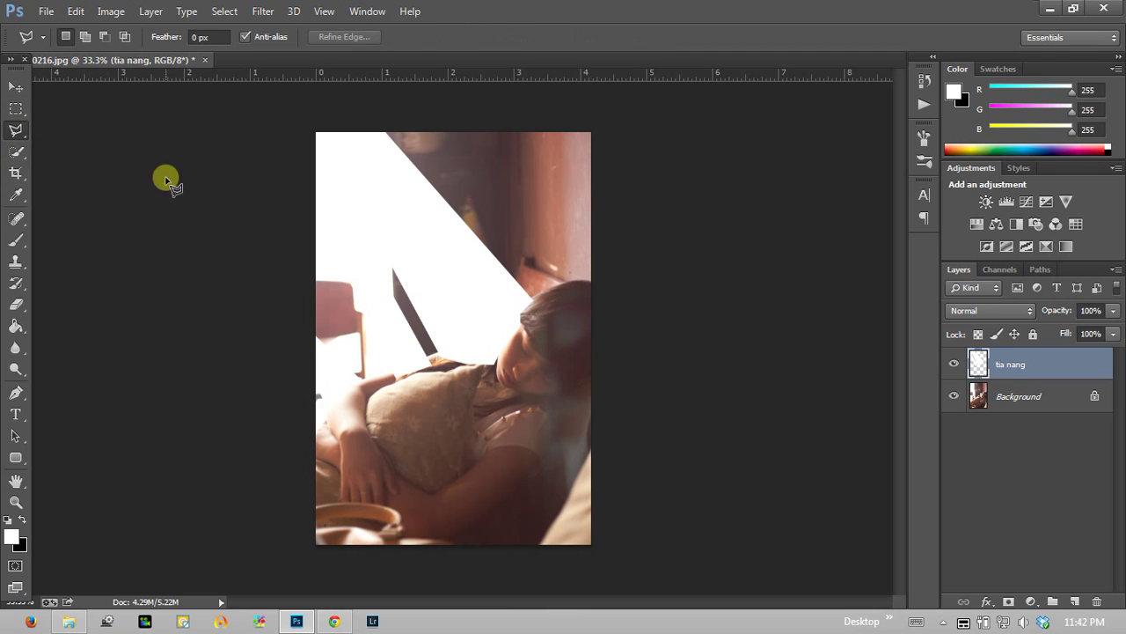
click(395, 376)
click(347, 285)
click(294, 208)
click(341, 220)
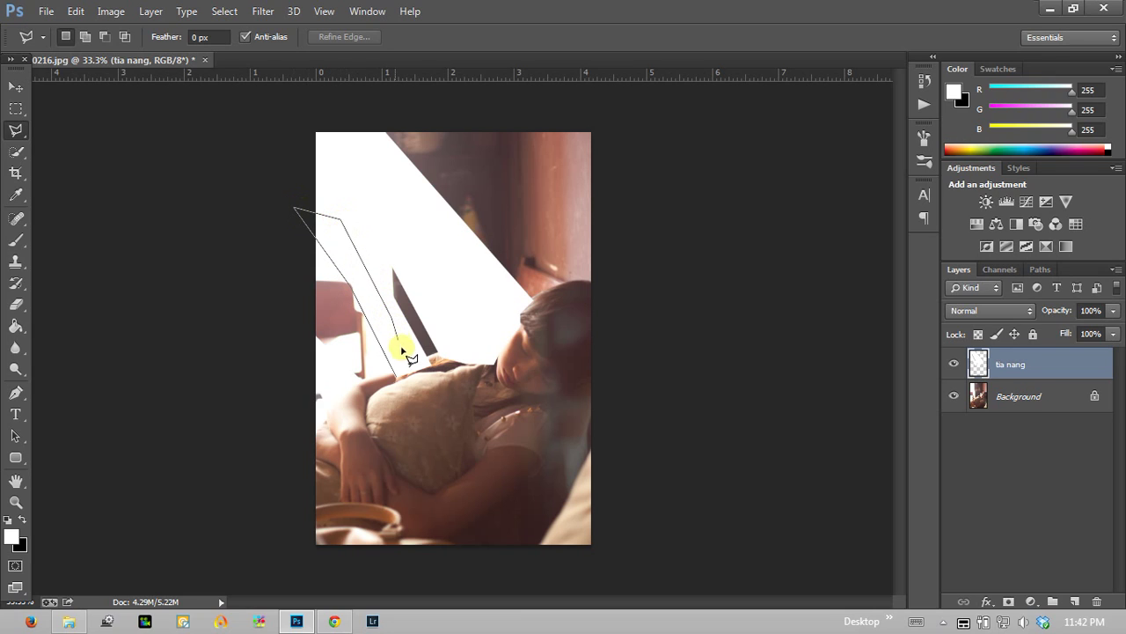
click(410, 360)
click(398, 377)
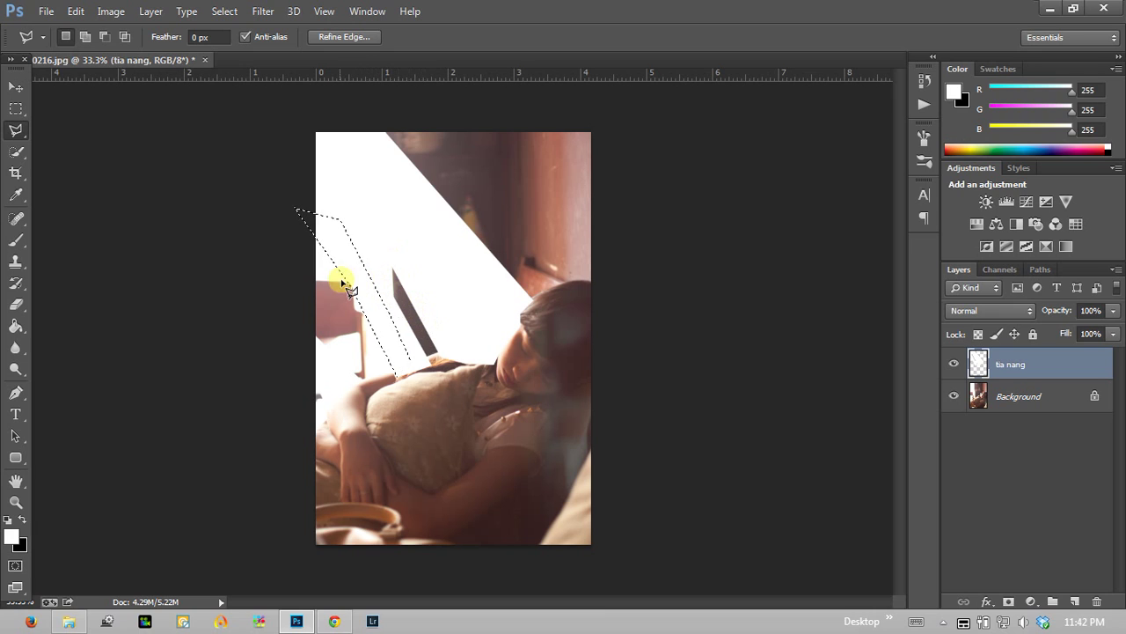
click(15, 325)
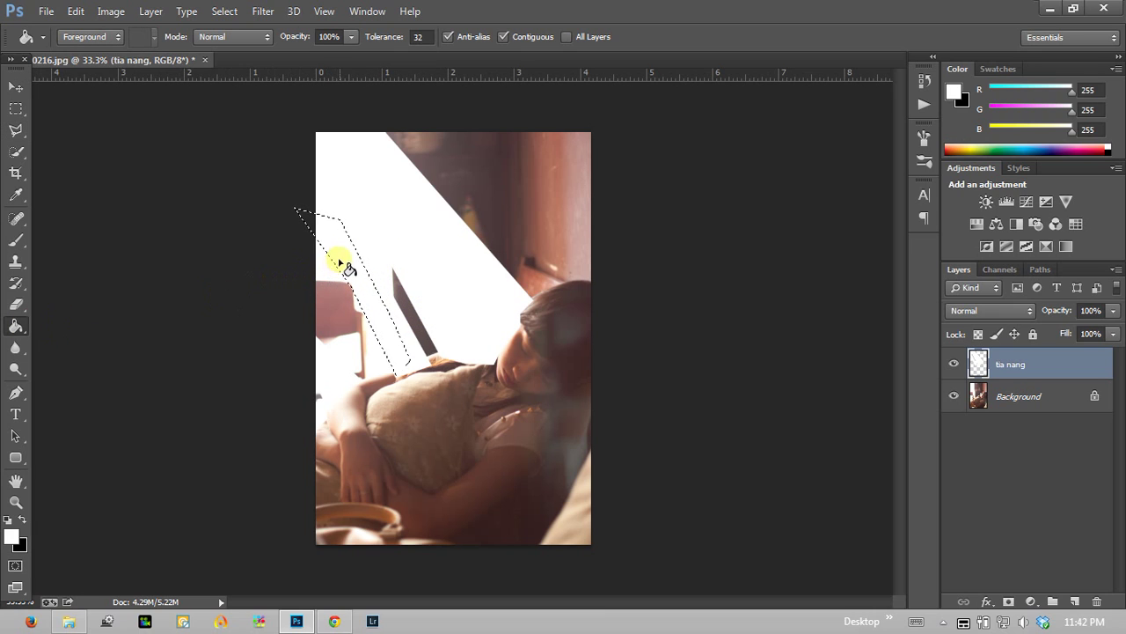
click(16, 108)
Set the tia nang layer to Overlay blending at 68% opacity.
click(281, 288)
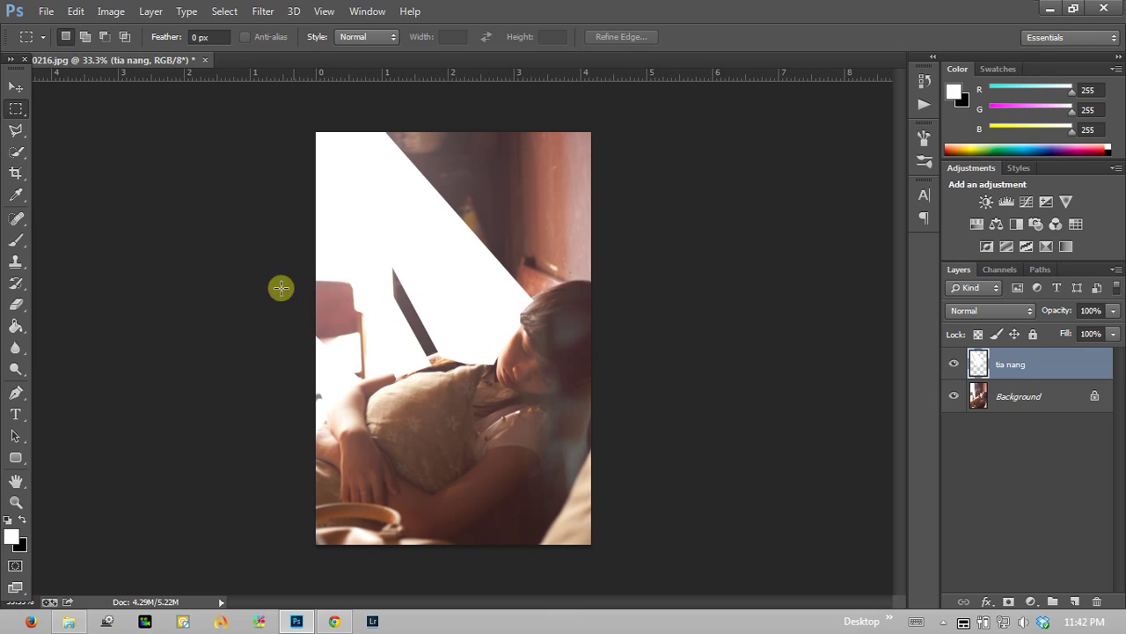
drag(1059, 309, 1049, 315)
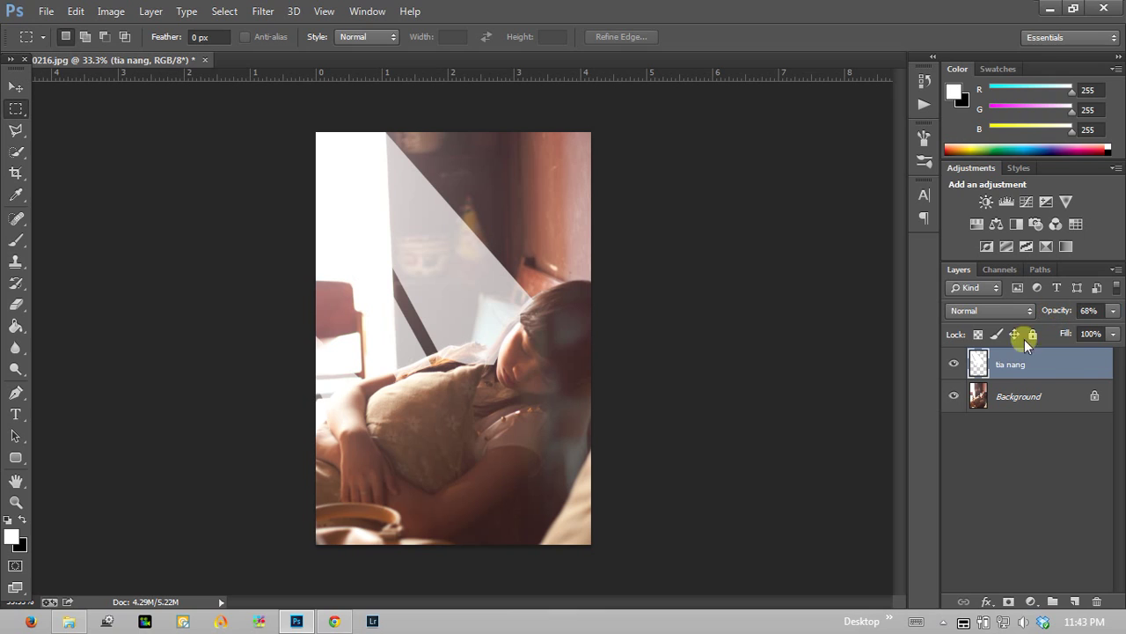
click(1001, 312)
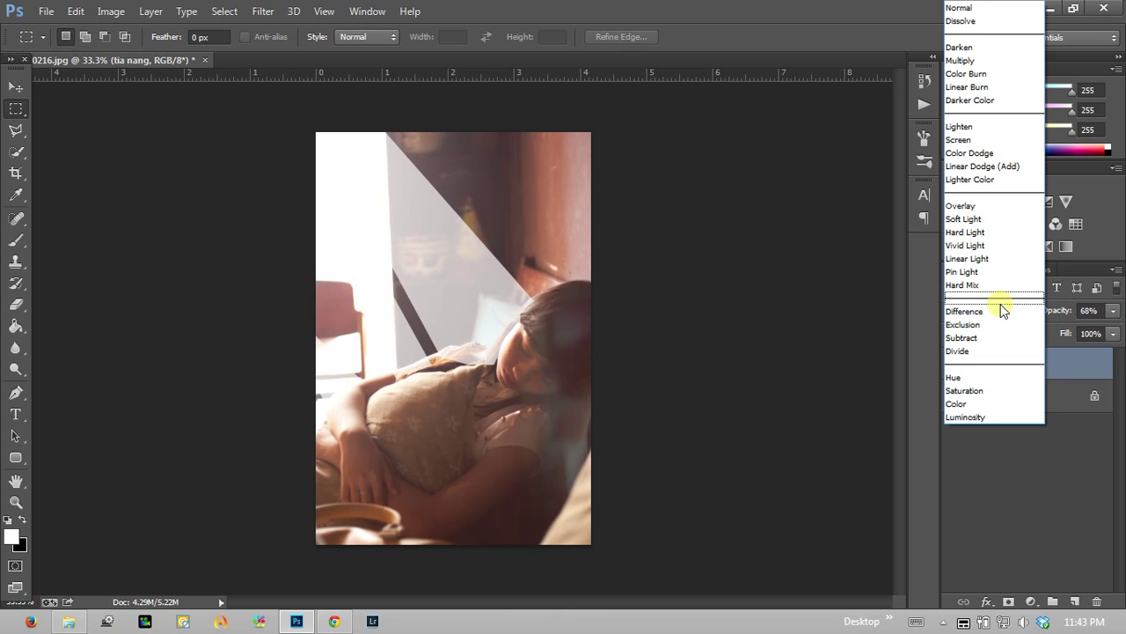
click(992, 208)
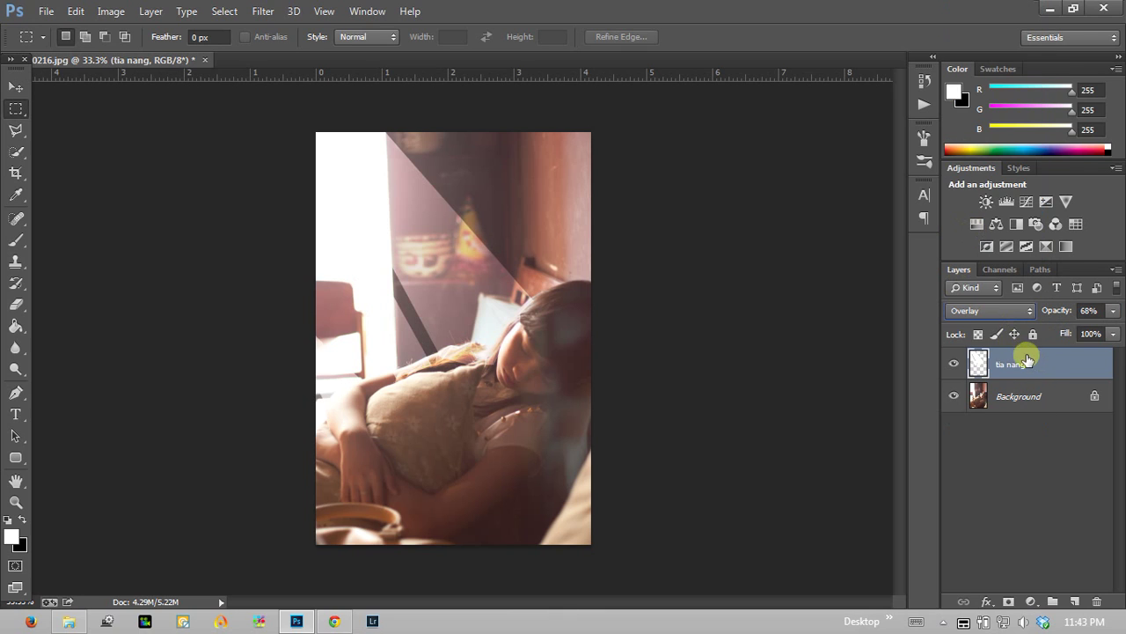
click(994, 307)
click(992, 205)
click(1001, 312)
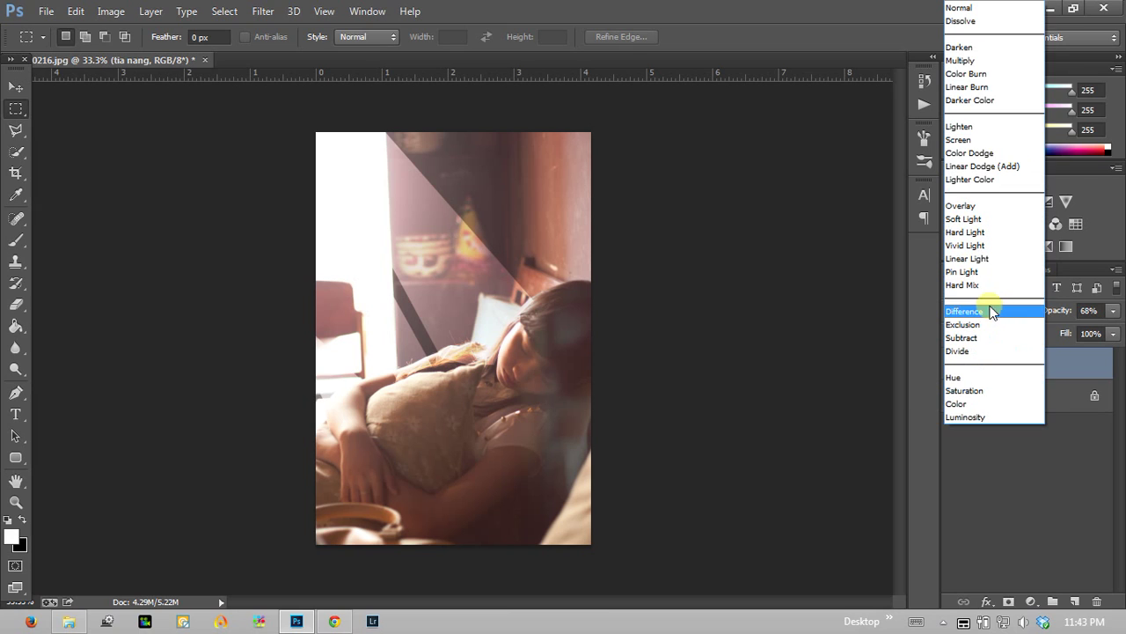
click(959, 208)
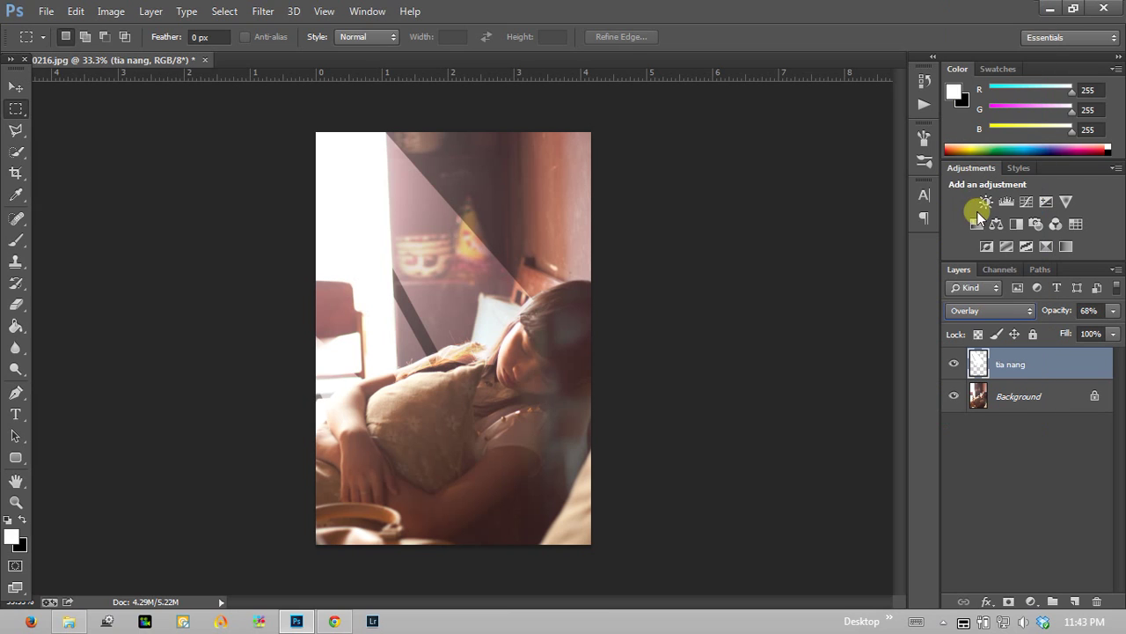
Toggle the tia nang layer's visibility to compare the photo with and without the beams.
click(956, 364)
click(956, 365)
click(956, 364)
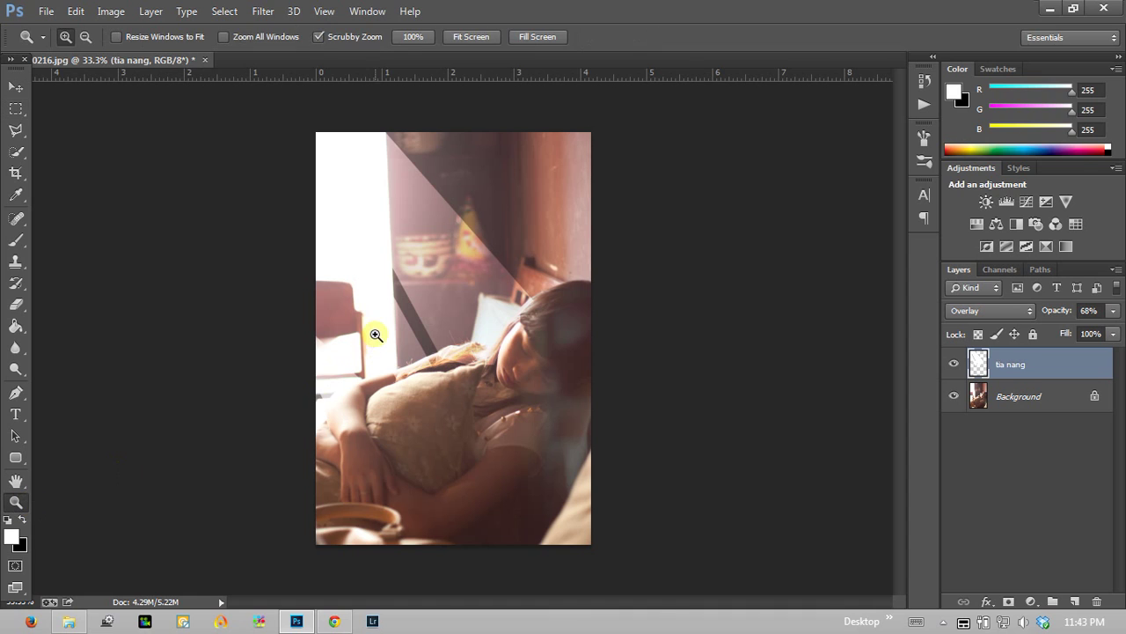
Zoom in and set up a soft Eraser brush of about 153 px.
click(372, 327)
click(427, 334)
click(18, 304)
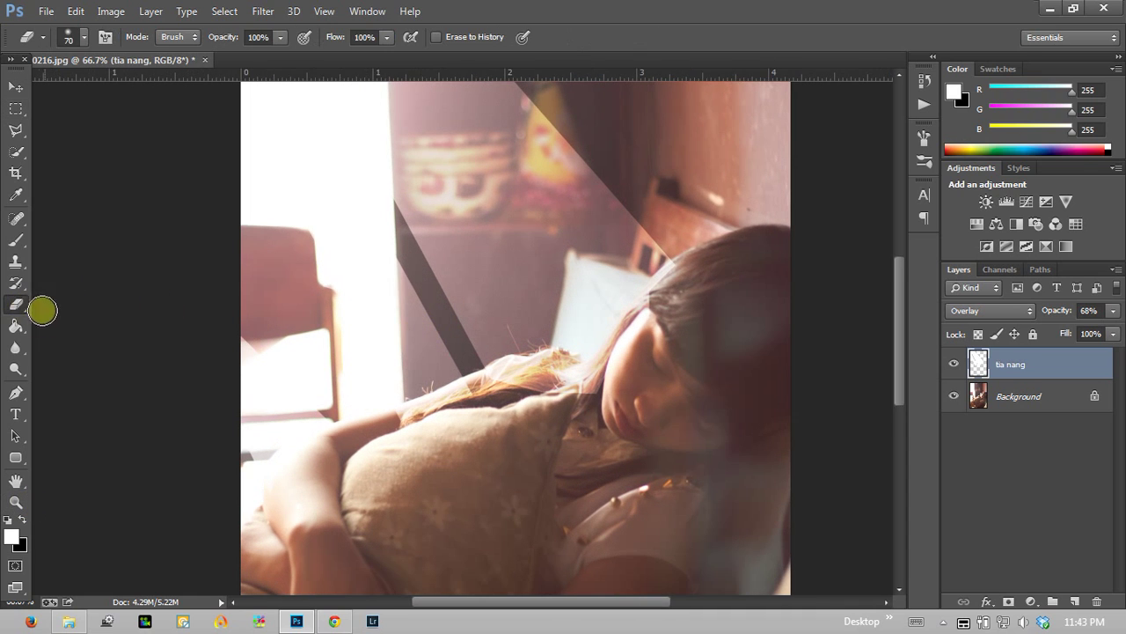
right_click(19, 308)
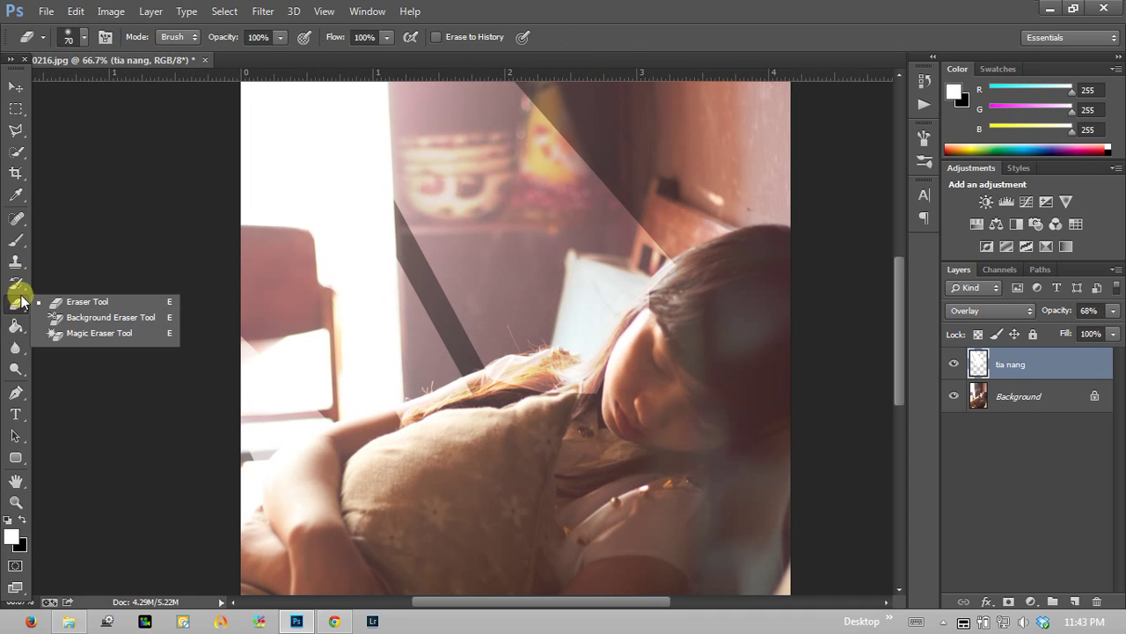
click(53, 301)
click(85, 41)
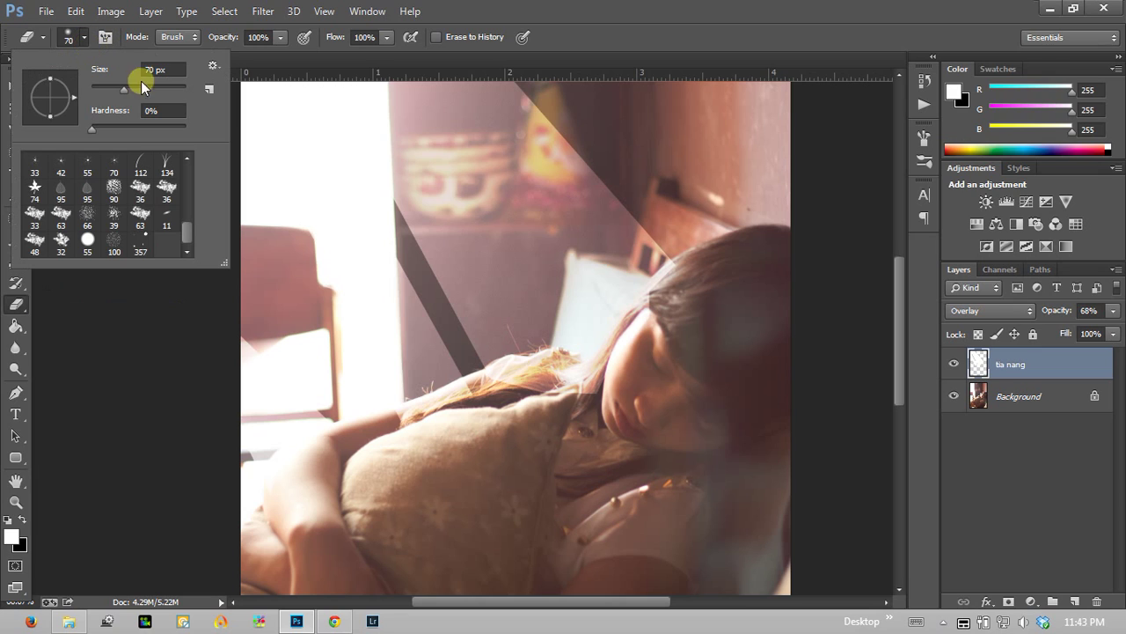
drag(134, 82, 145, 86)
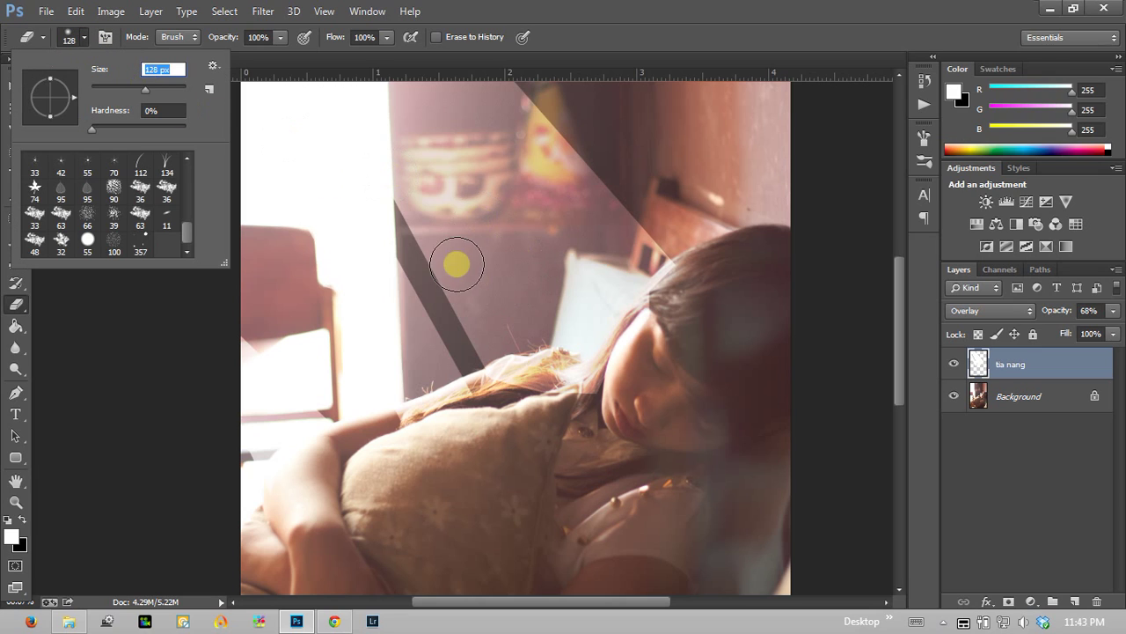
drag(95, 130, 80, 126)
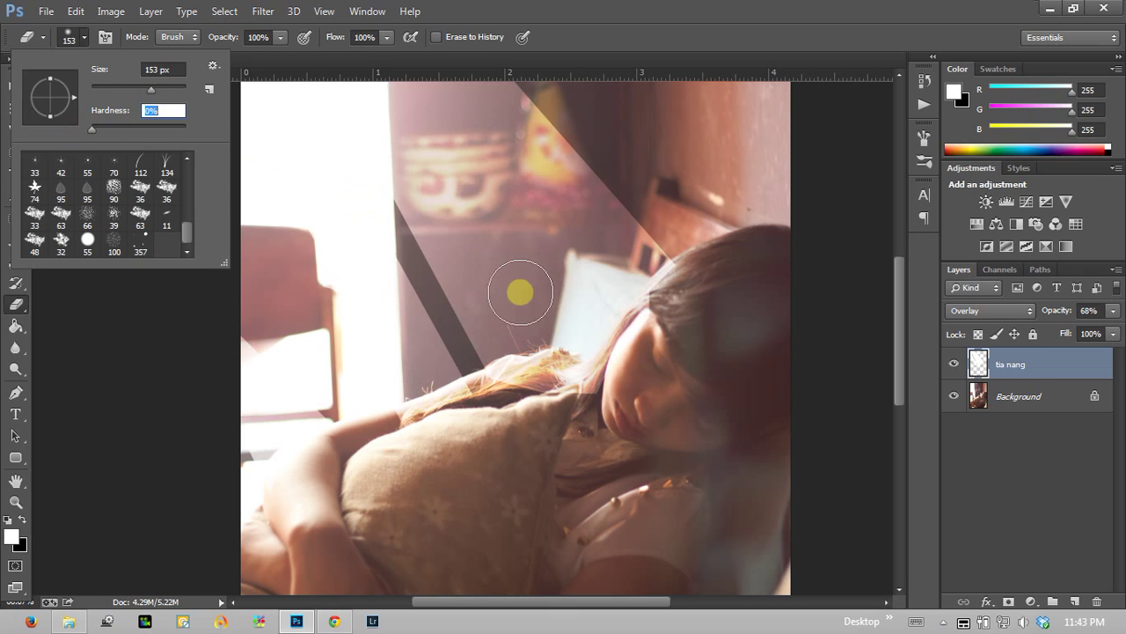
click(519, 286)
Erase the light overlay off the girl's face and hair, adjusting hardness to 94% midway.
drag(548, 263, 466, 243)
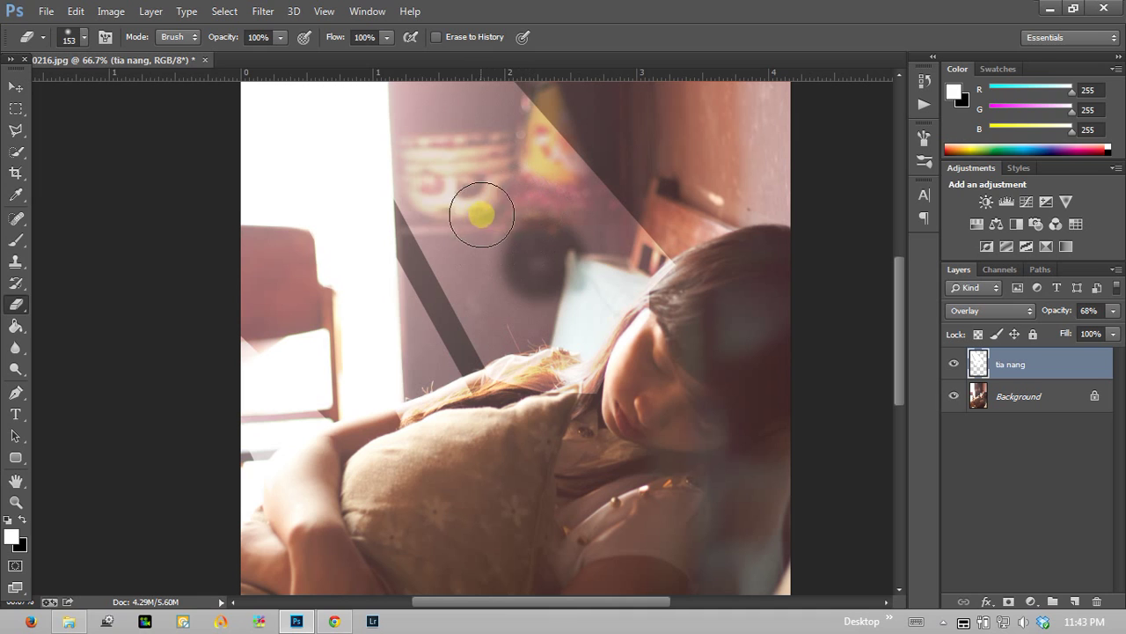
right_click(495, 275)
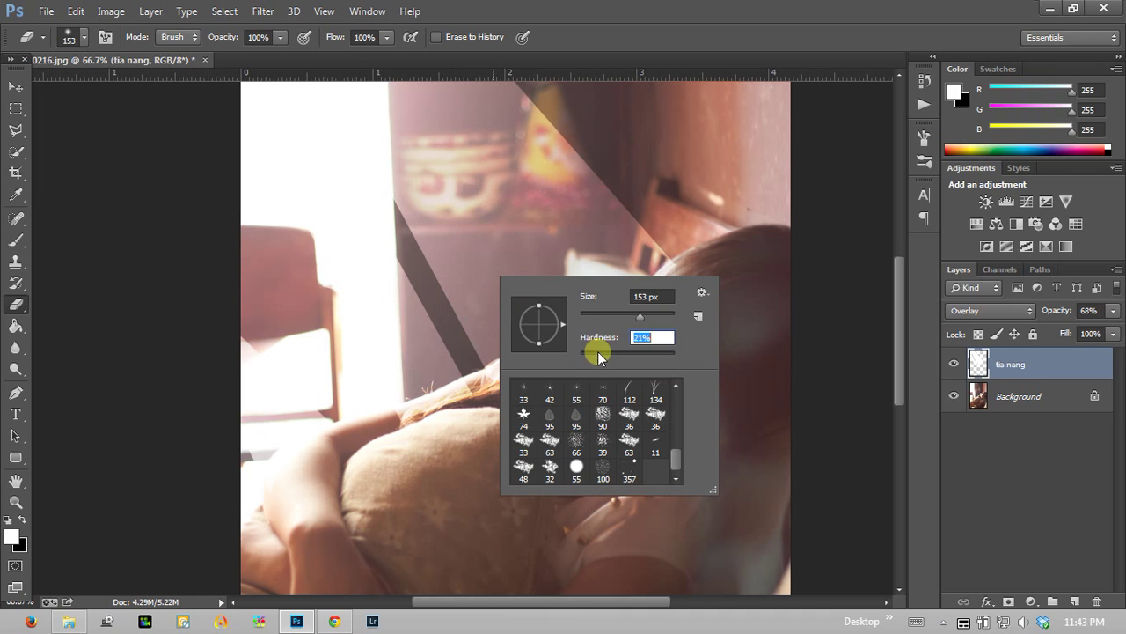
drag(534, 224, 507, 310)
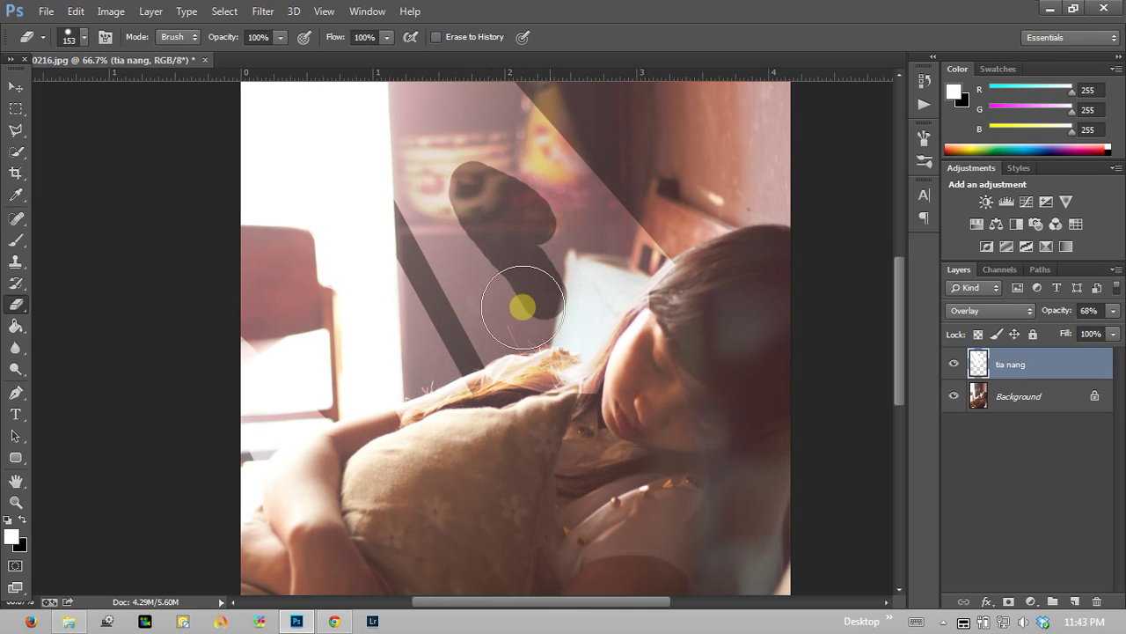
right_click(519, 308)
click(691, 379)
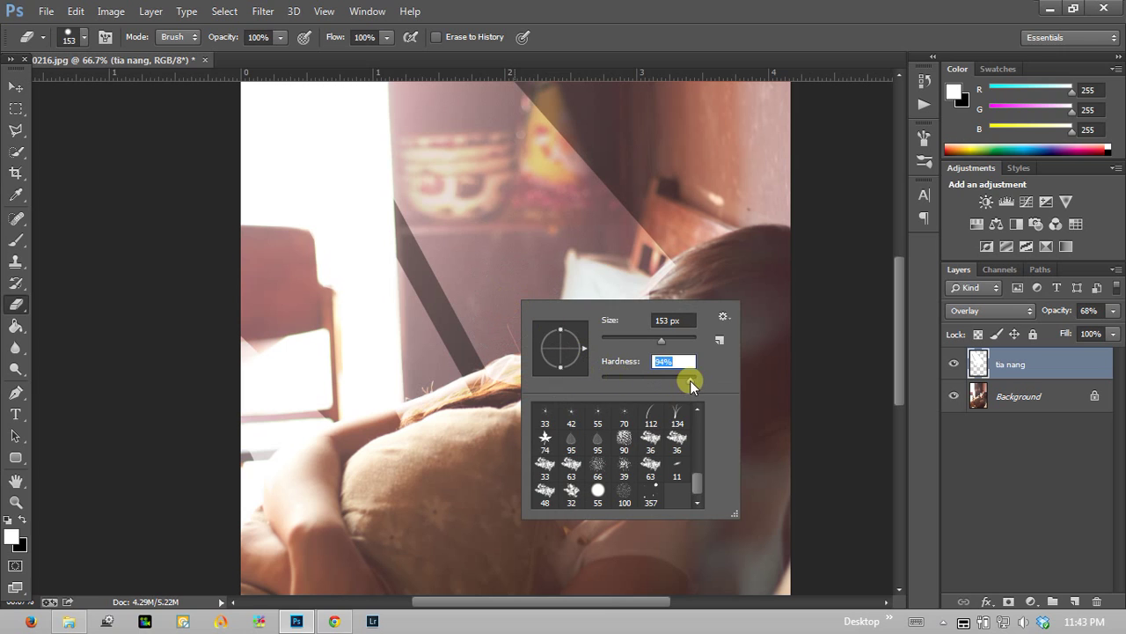
click(850, 359)
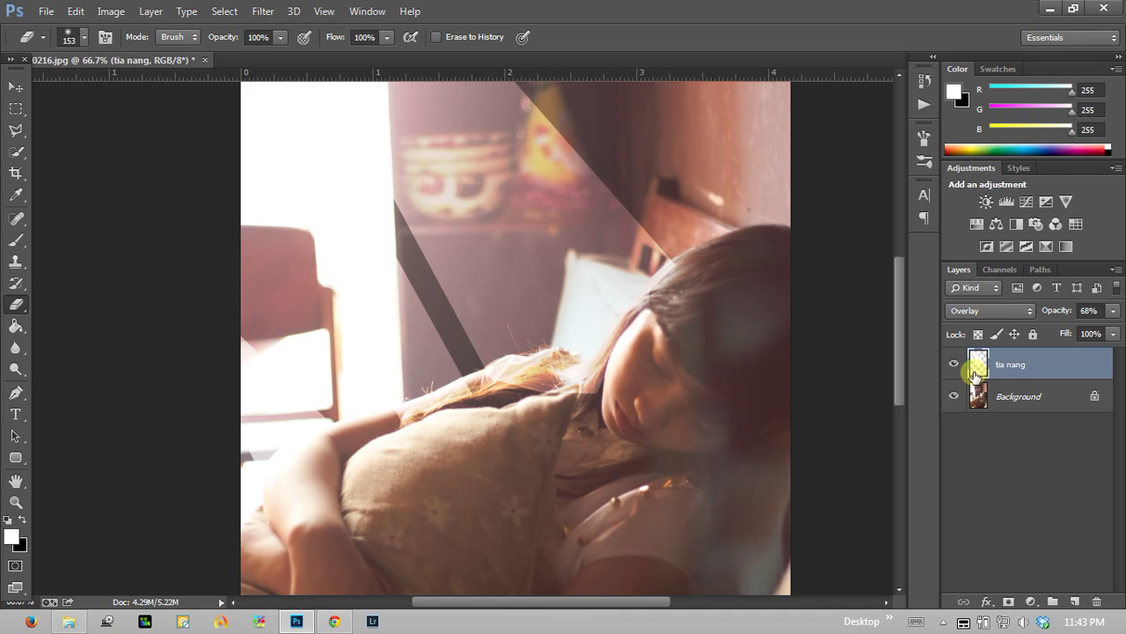
mouse_move(659, 327)
mouse_down()
mouse_move(619, 377)
mouse_move(565, 413)
mouse_move(453, 414)
mouse_move(427, 432)
mouse_move(432, 423)
mouse_move(415, 415)
mouse_move(551, 379)
mouse_move(505, 417)
mouse_move(465, 385)
mouse_move(447, 402)
mouse_move(486, 397)
mouse_move(506, 379)
mouse_move(604, 364)
mouse_move(643, 338)
mouse_move(674, 291)
mouse_move(674, 329)
mouse_move(664, 302)
mouse_up()
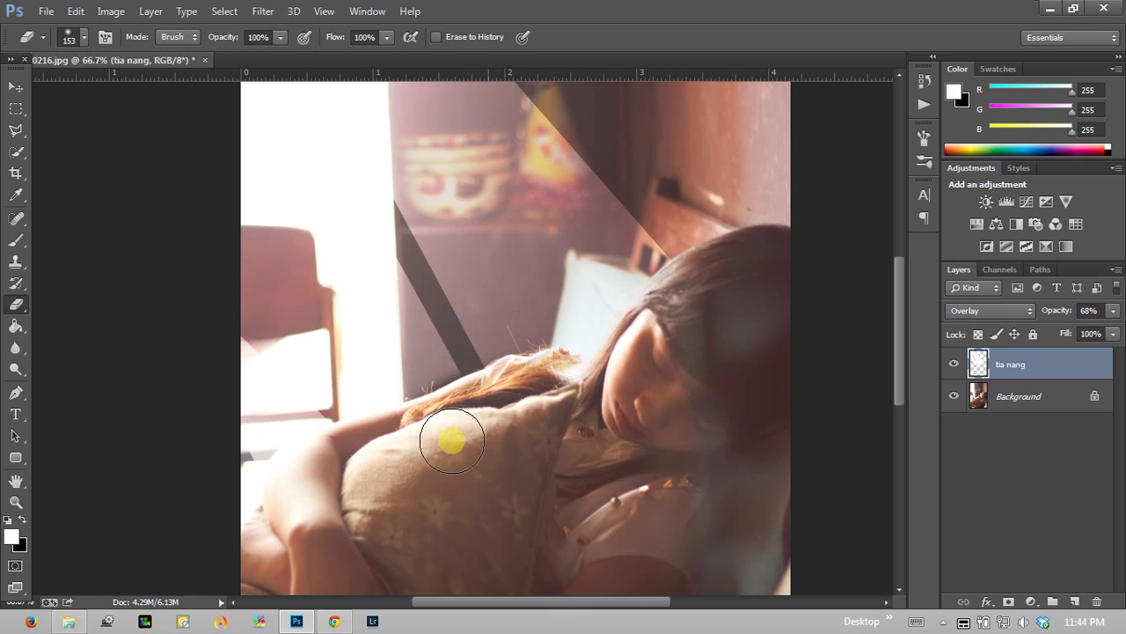
Fit the whole photo back on screen with the Zoom tool's Fit Screen option.
click(16, 501)
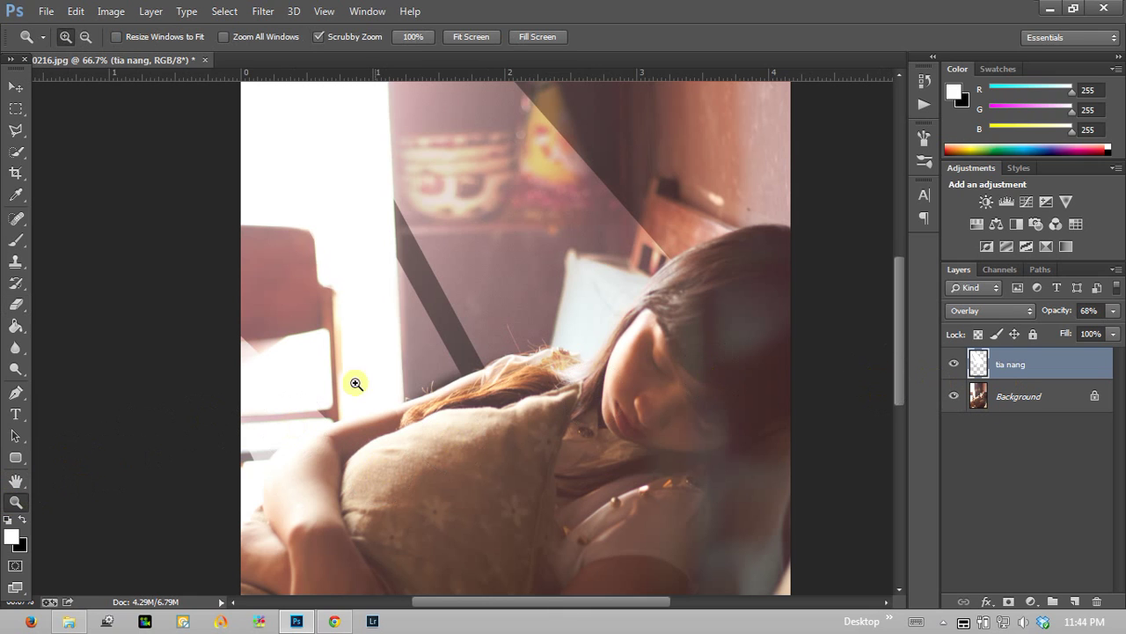
right_click(572, 310)
click(596, 323)
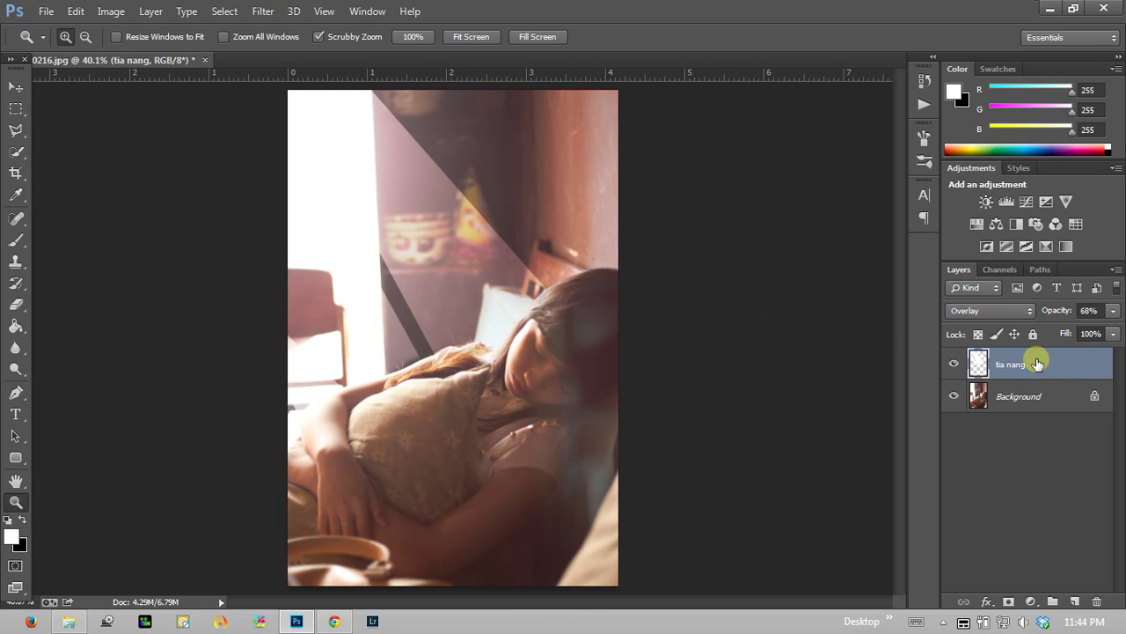
Soften the tia nang beam with a Gaussian Blur at a 30.5-pixel radius.
click(263, 12)
mouse_move(361, 193)
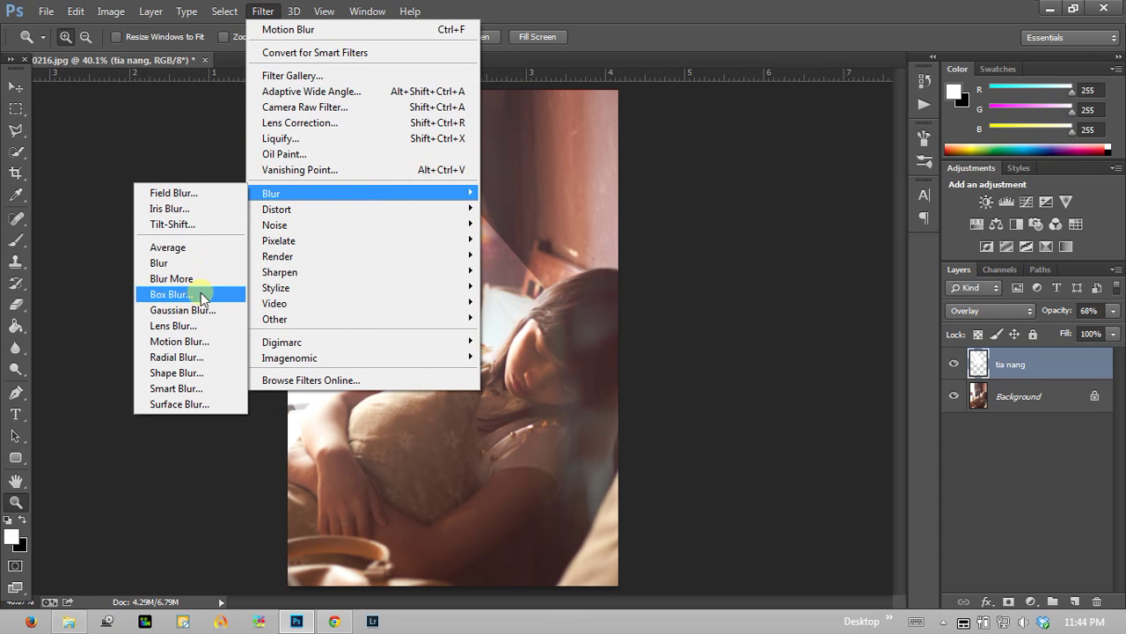
click(192, 311)
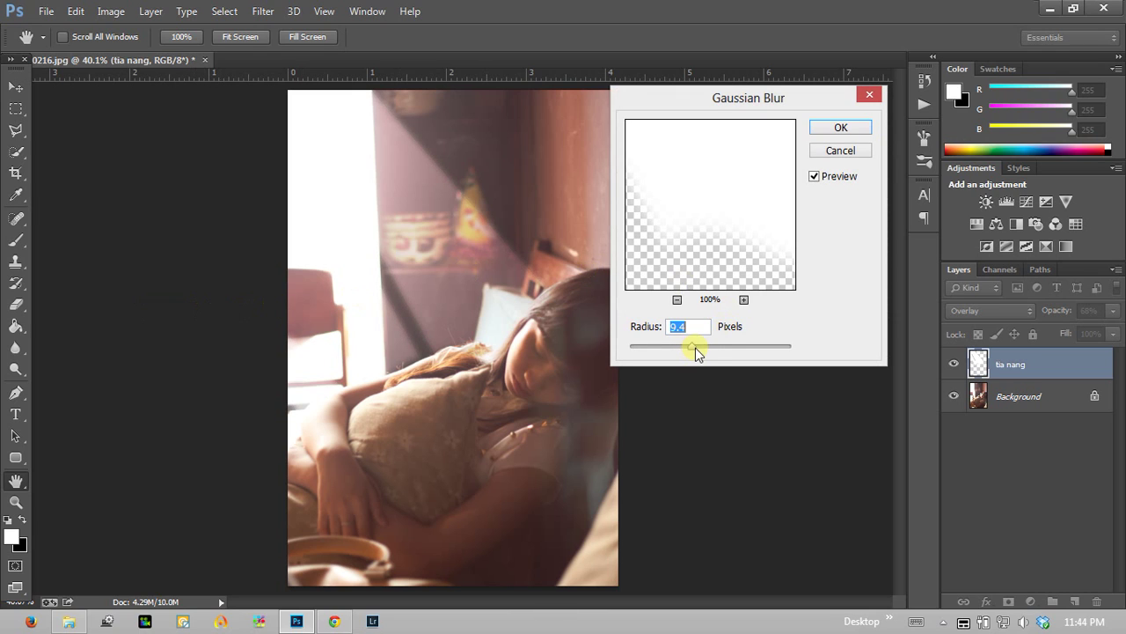
drag(695, 348, 707, 348)
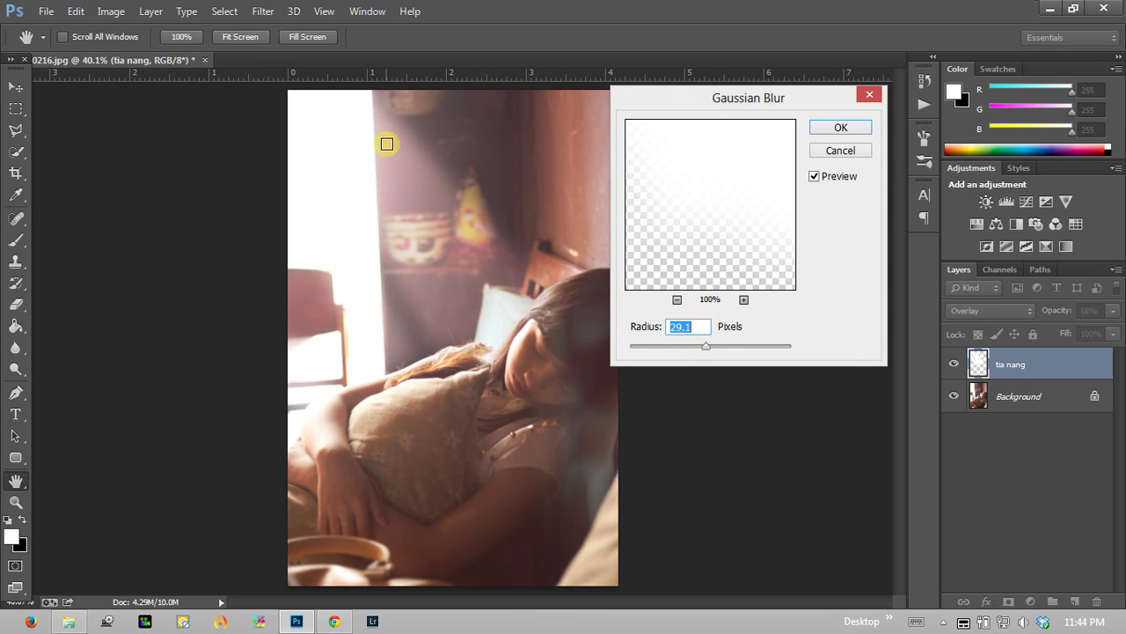
drag(684, 348, 680, 348)
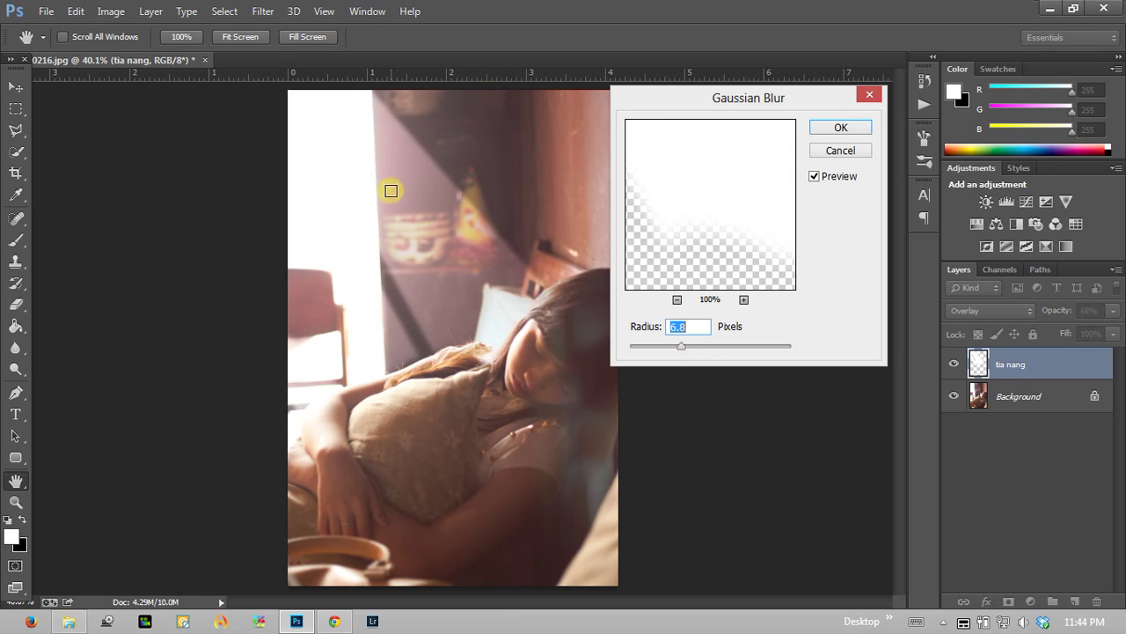
click(452, 184)
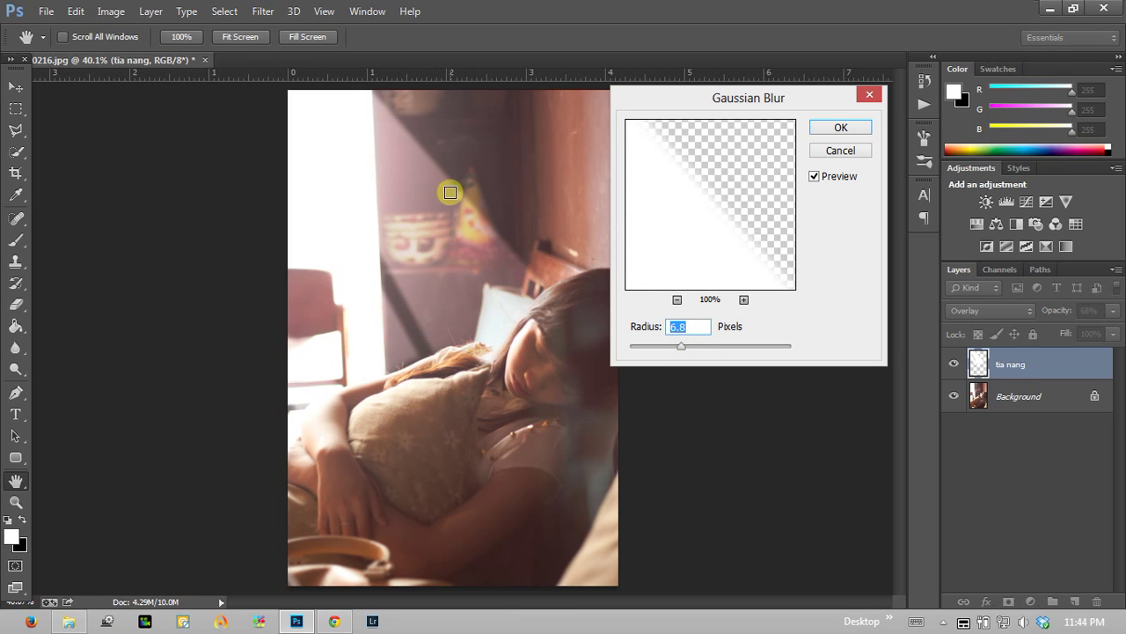
drag(715, 349, 701, 348)
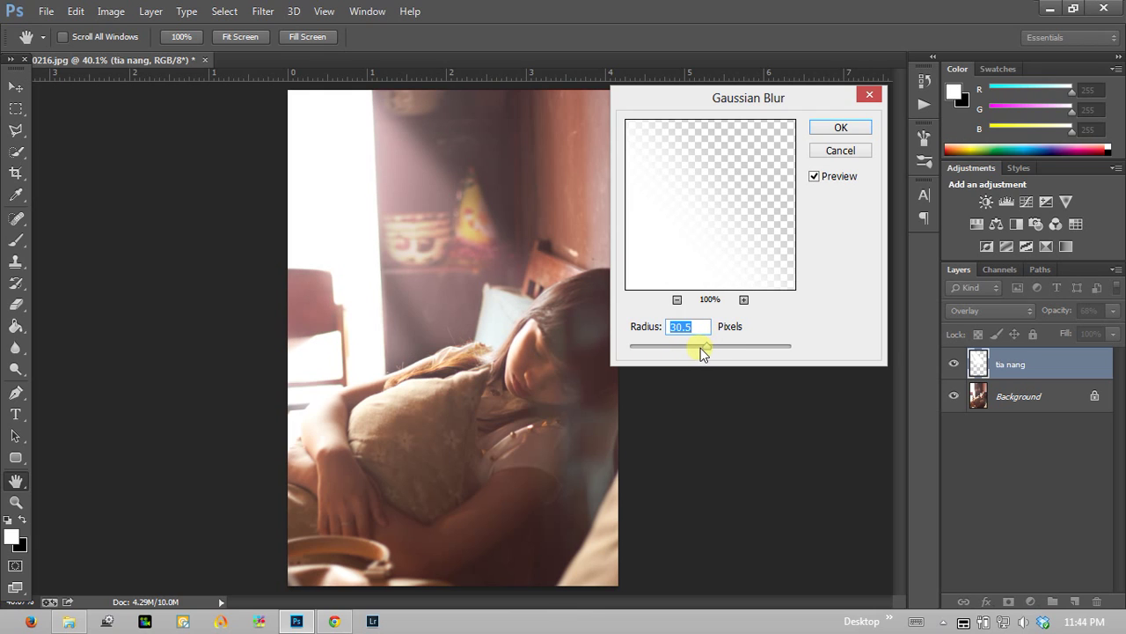
click(840, 141)
key(z)
click(367, 274)
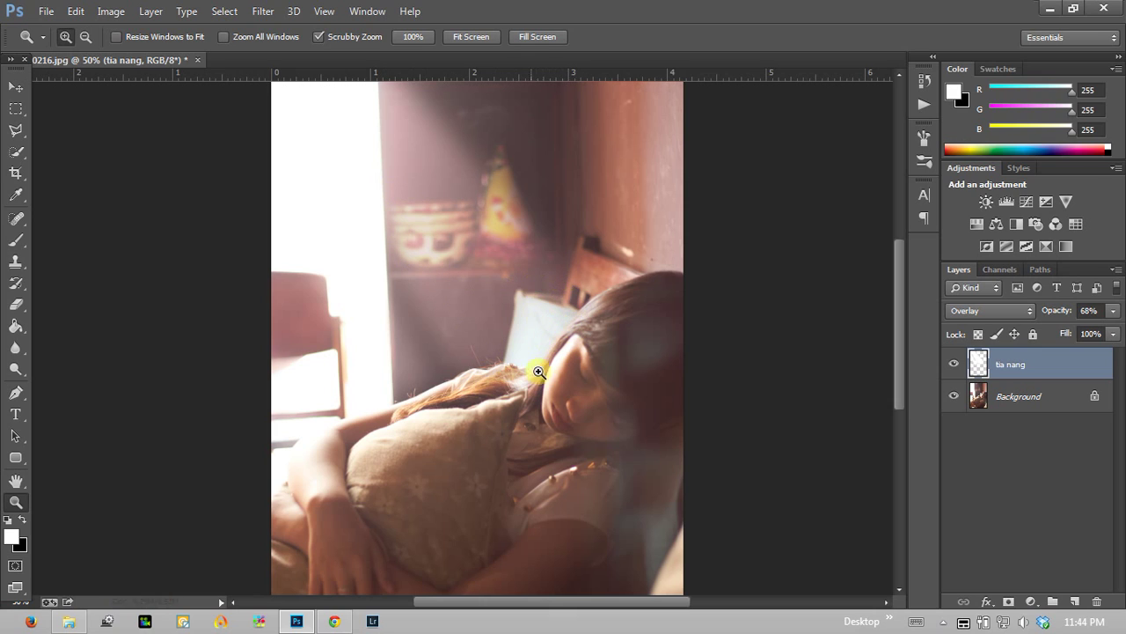
Streak the tia nang beams with Motion Blur at -60° and 205 px, then hide the layer to compare.
click(263, 11)
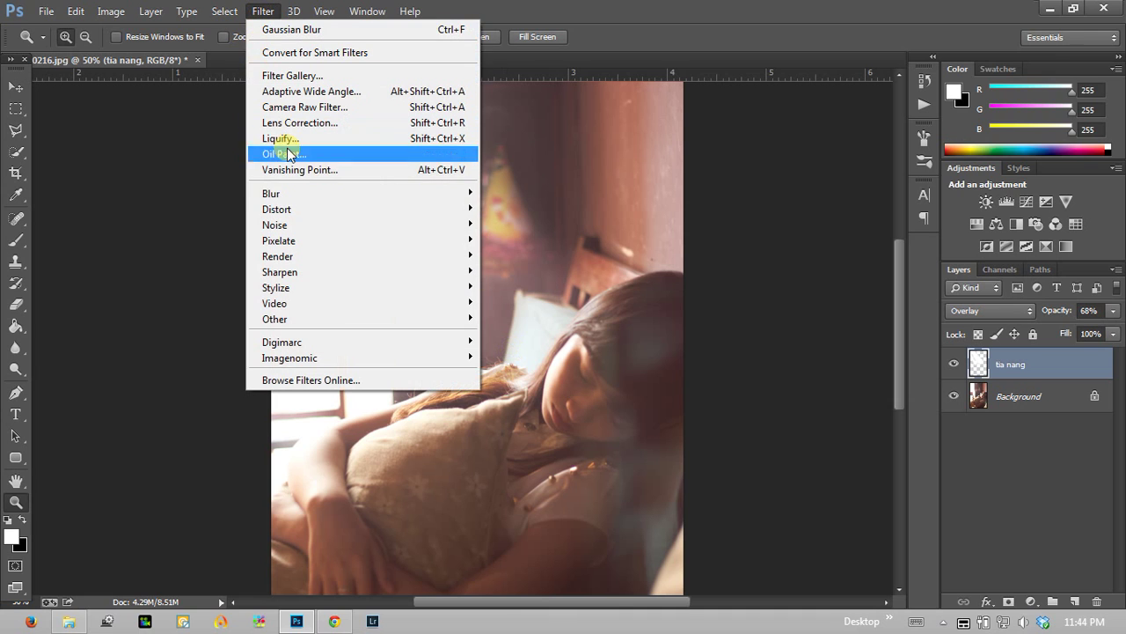
click(265, 10)
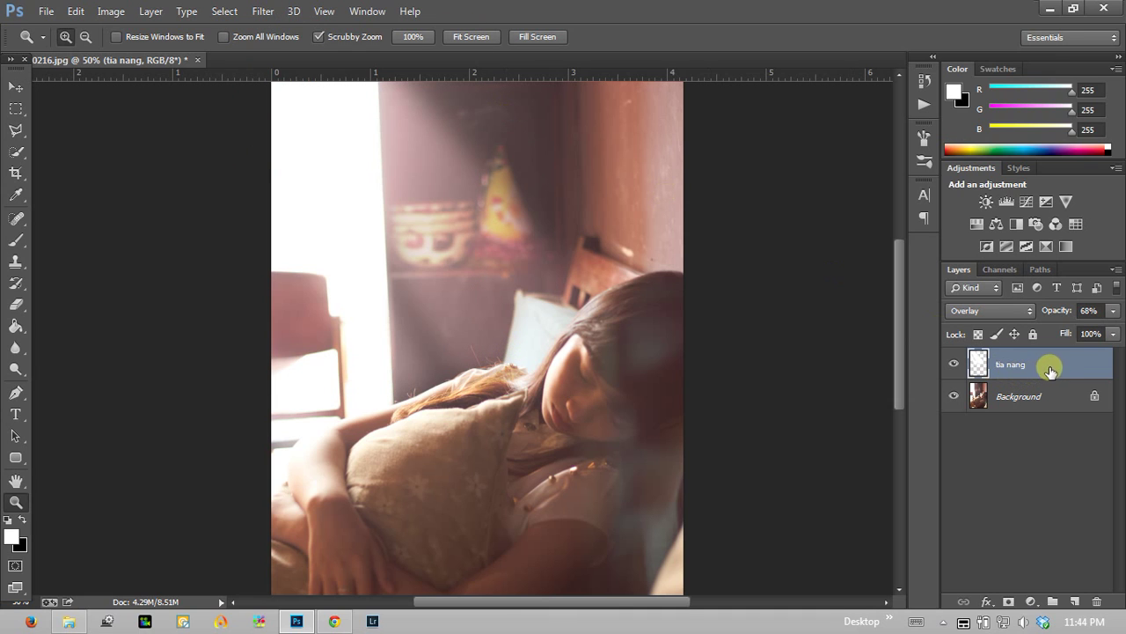
click(264, 11)
mouse_move(271, 192)
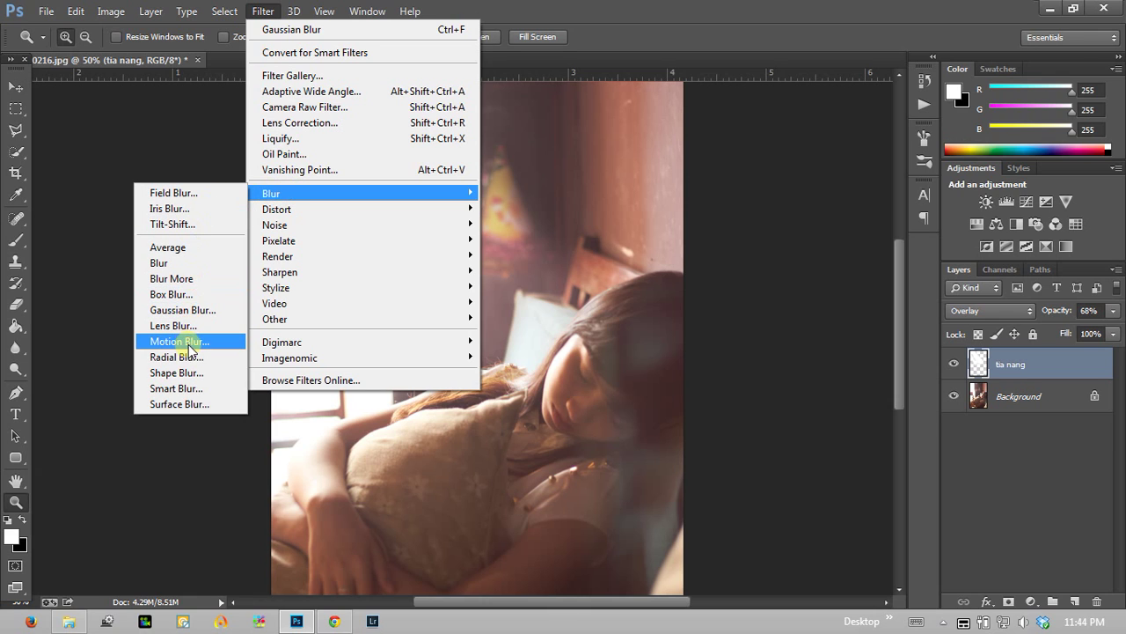
click(191, 350)
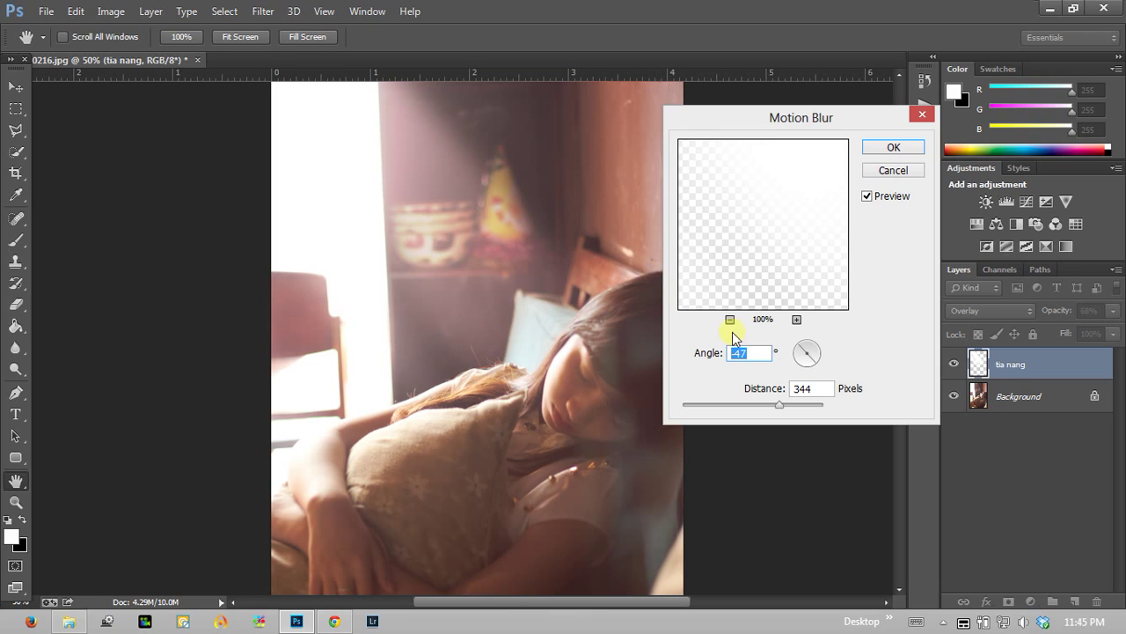
drag(825, 361, 826, 353)
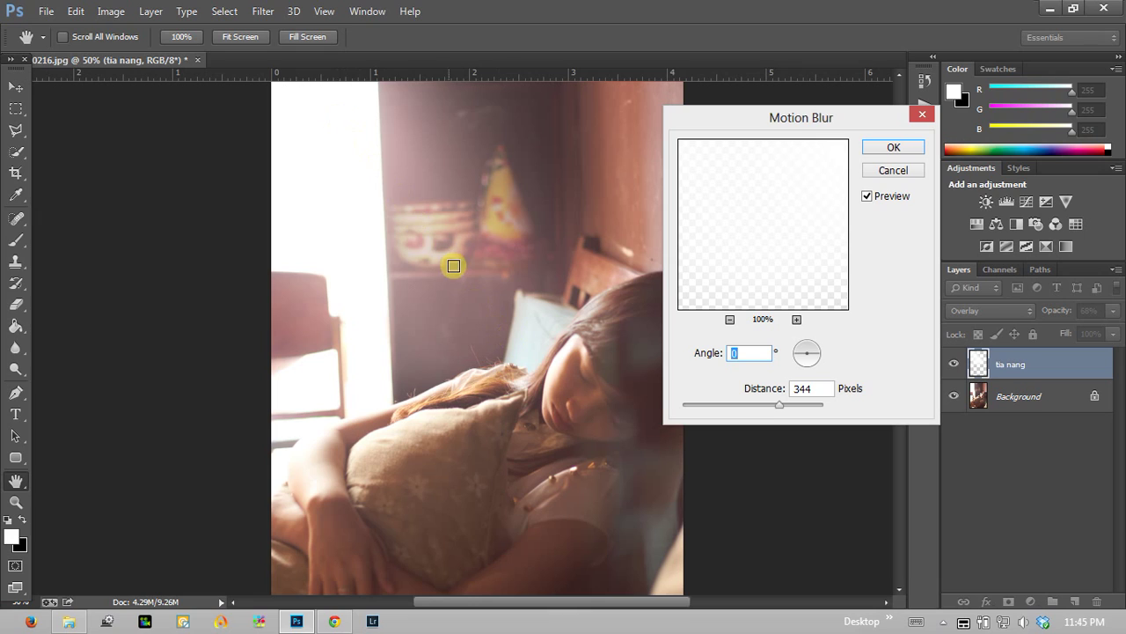
click(818, 369)
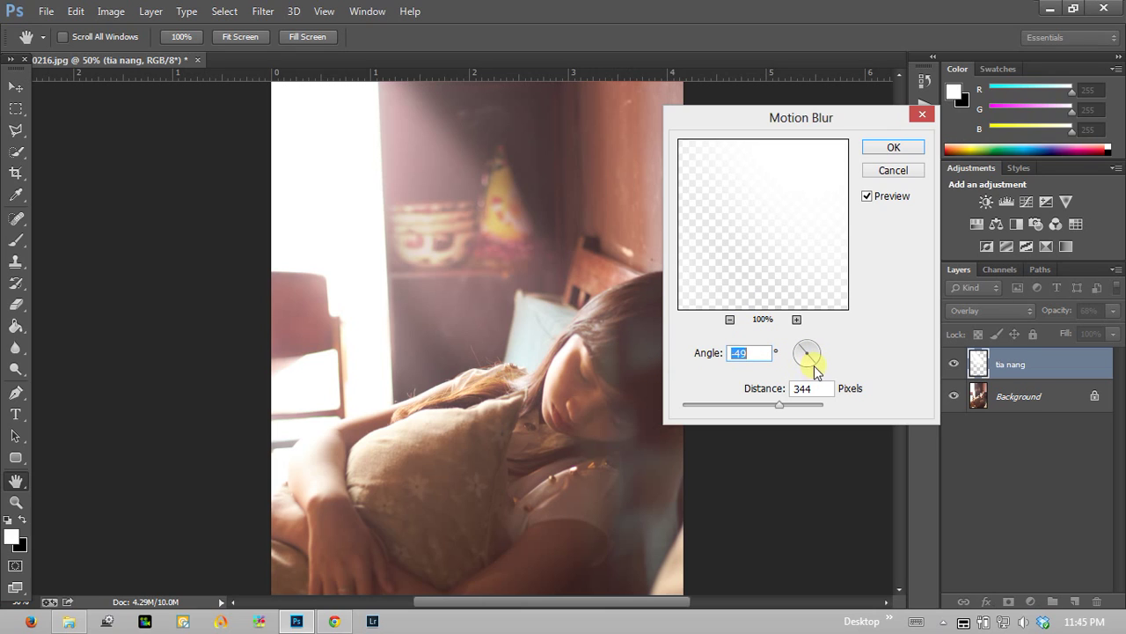
drag(743, 411, 770, 411)
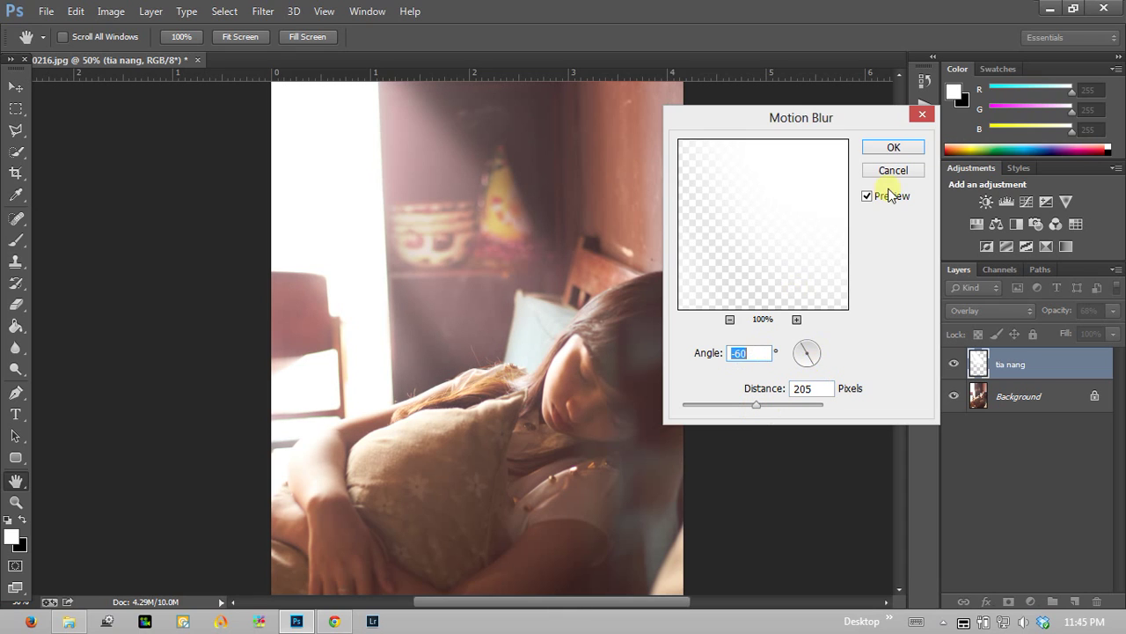
click(893, 148)
key(z)
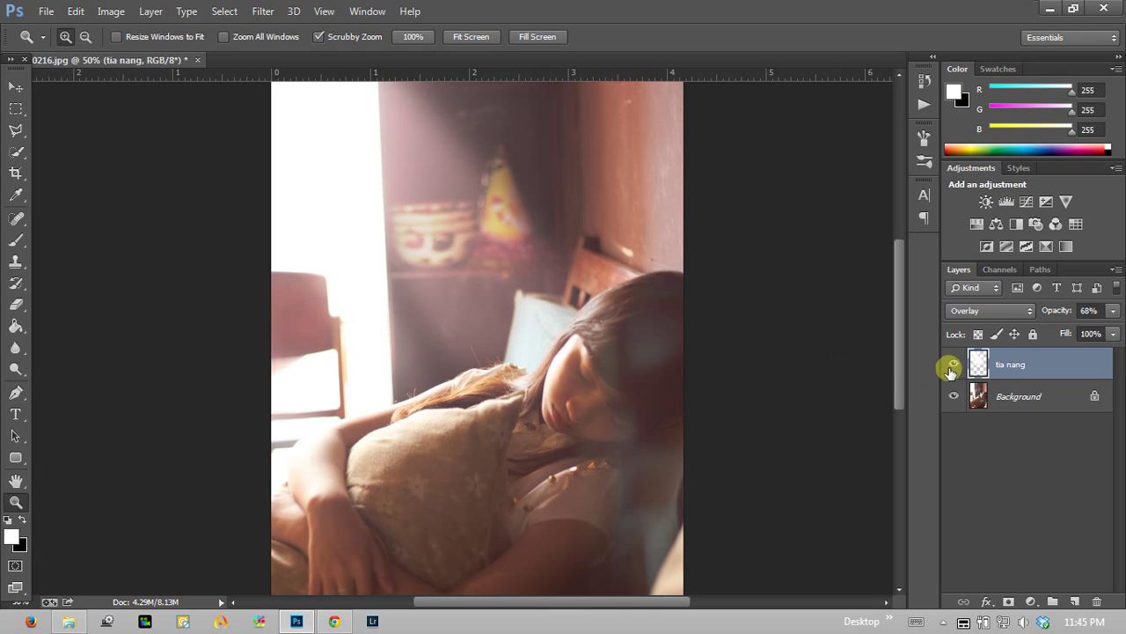
click(953, 366)
Show the light-beam layer again, zoom out to fit, then back to 50% and pan slightly.
click(953, 365)
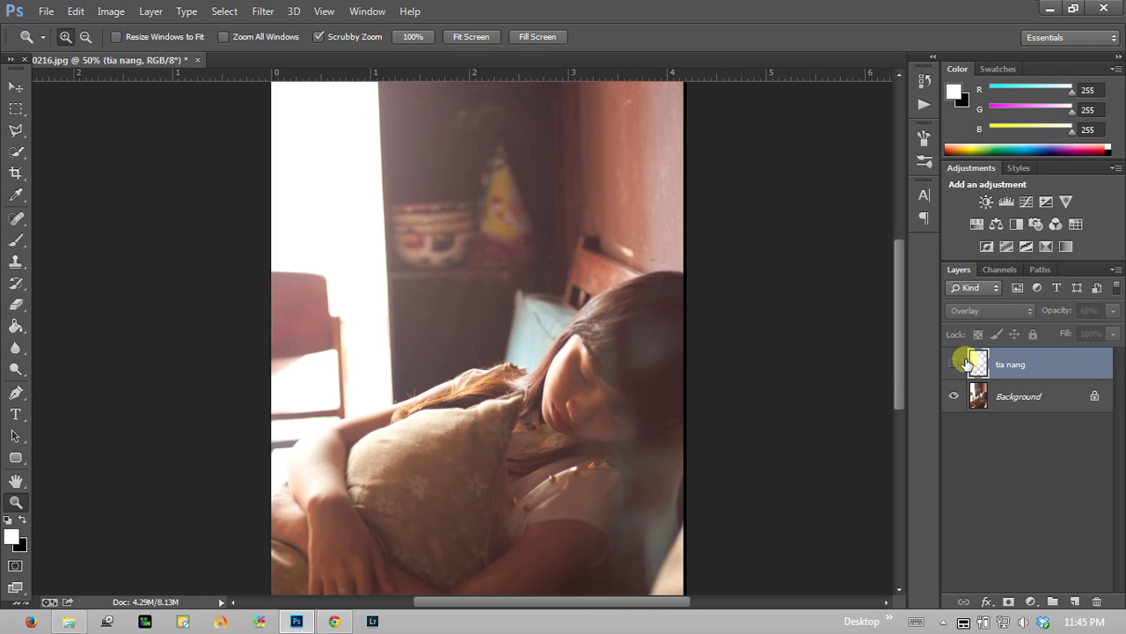
alt+click(474, 319)
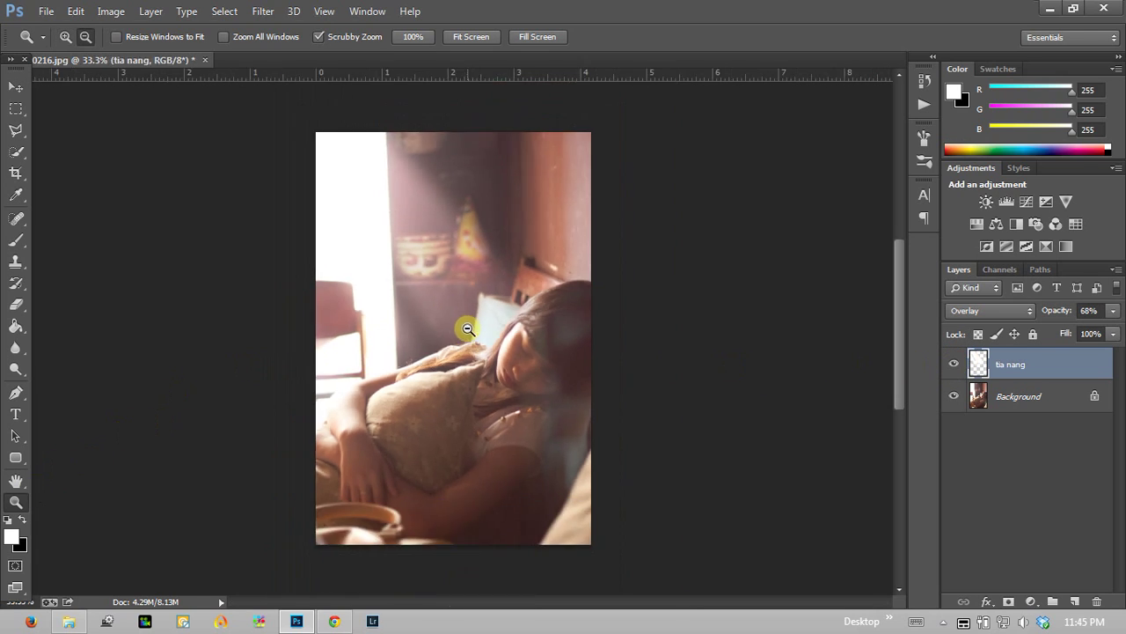
click(360, 197)
drag(414, 234, 408, 241)
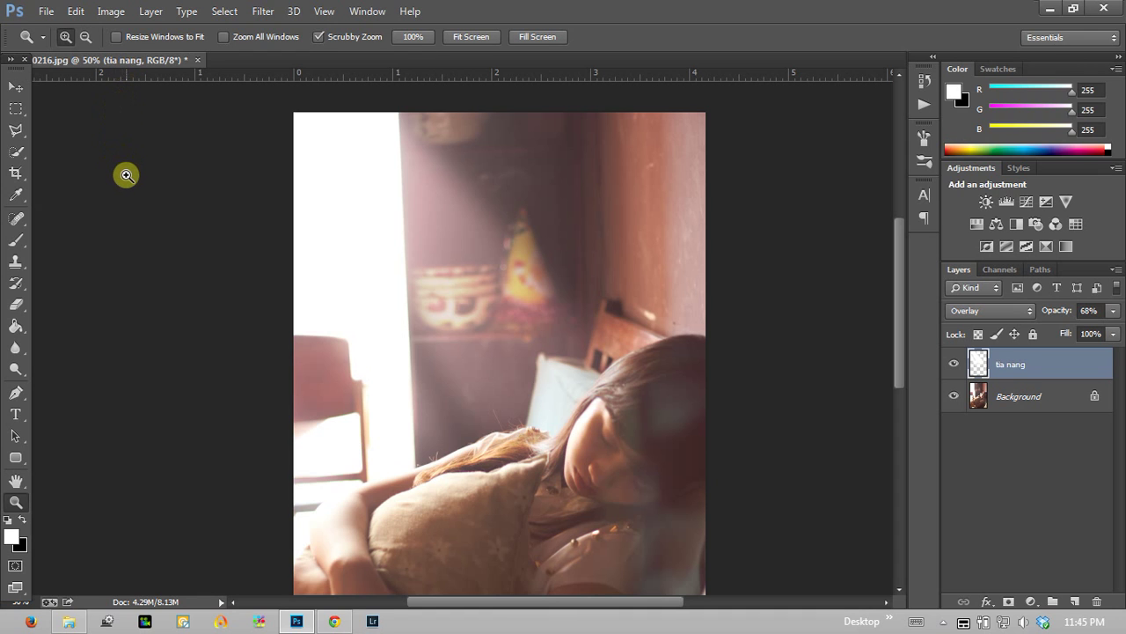
click(334, 621)
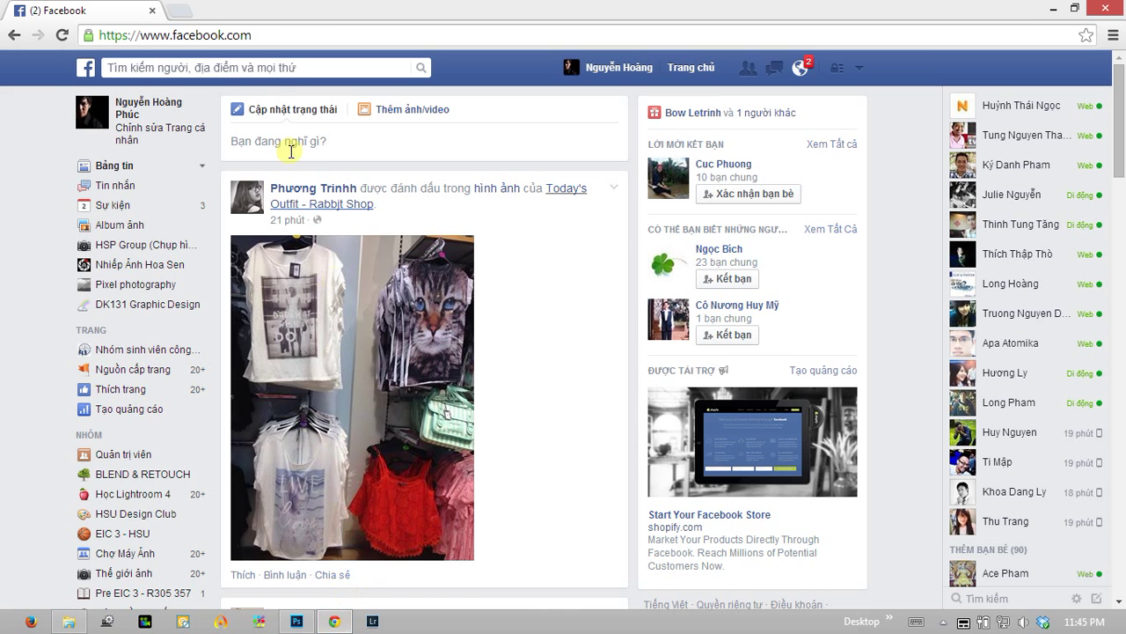
click(181, 10)
text(oo)
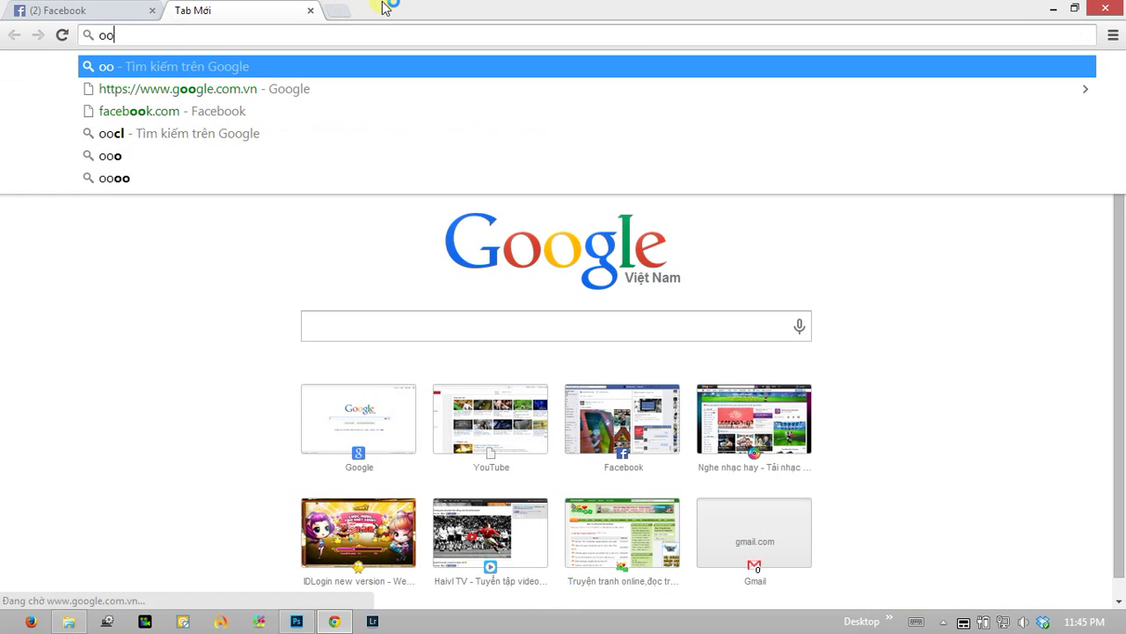
key(BackSpace)
key(BackSpace)
text(google.com.vn)
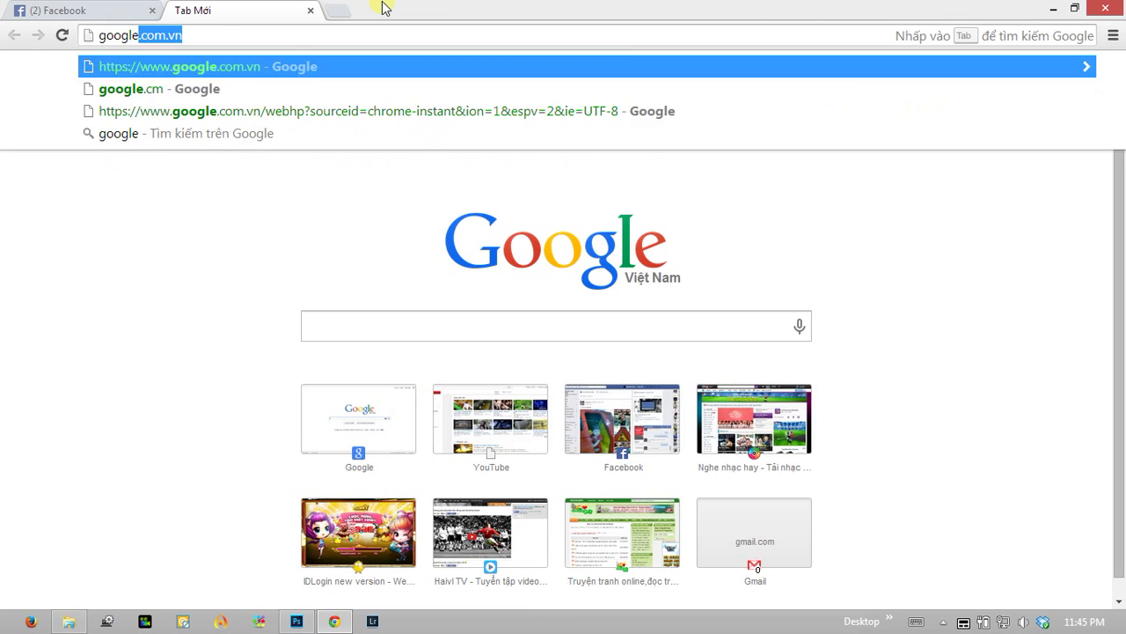
key(Return)
text(du)
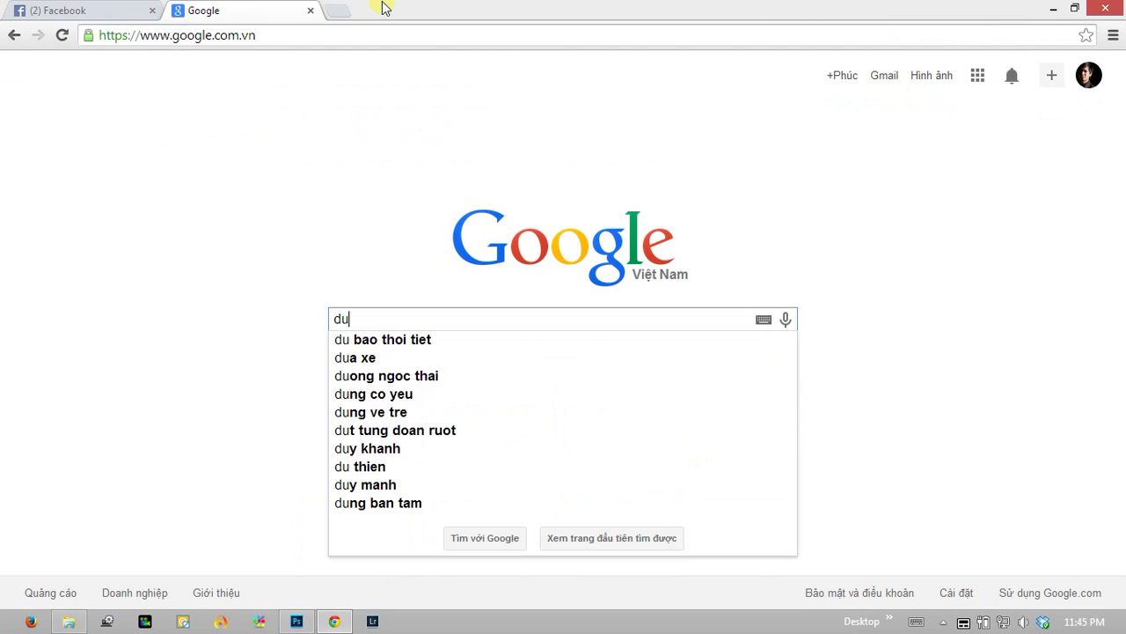
text(st)
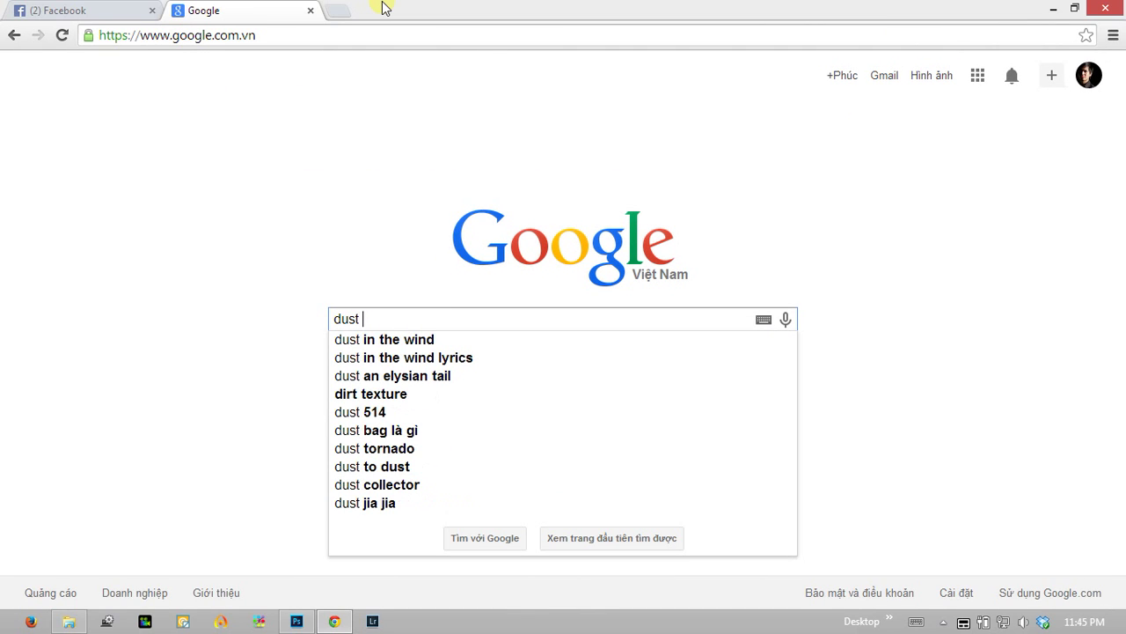
key(Return)
text(xture)
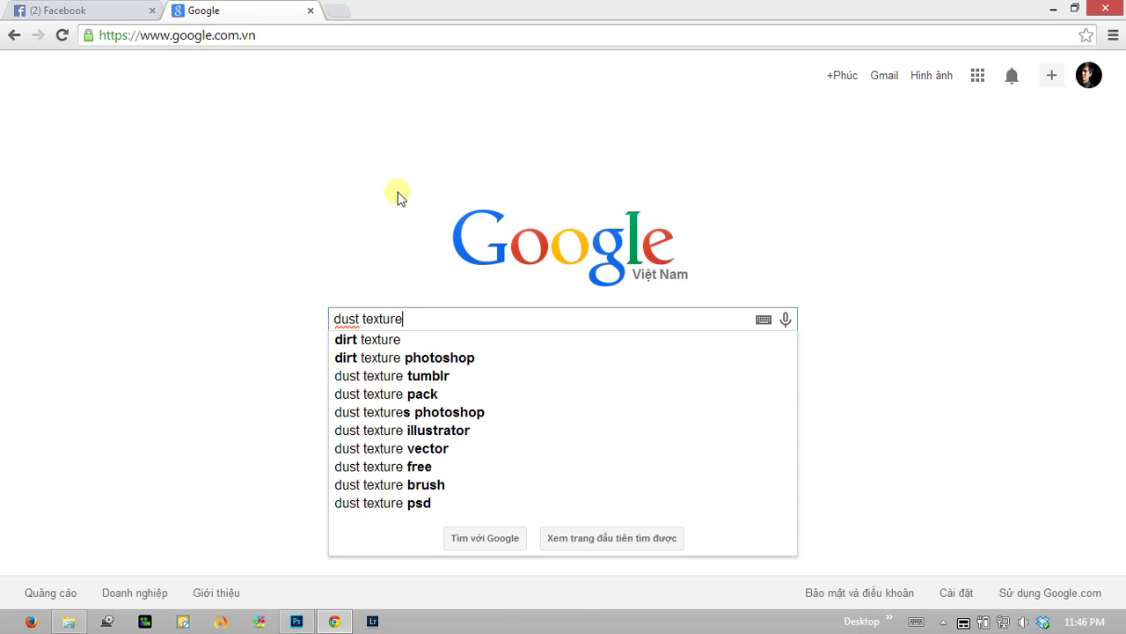
key(Return)
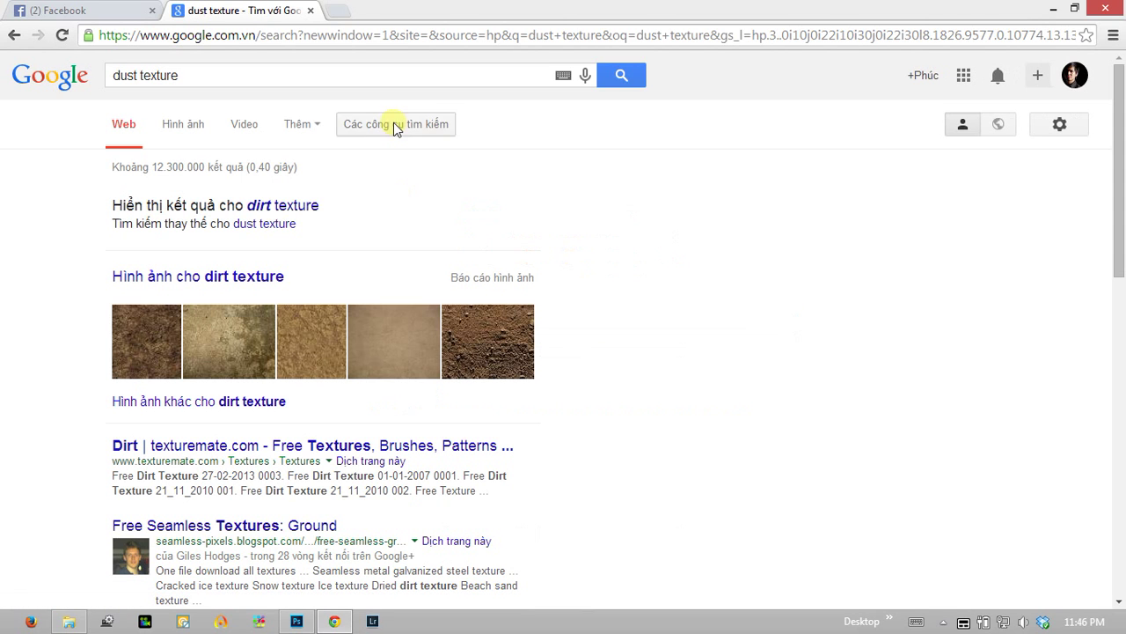
click(282, 208)
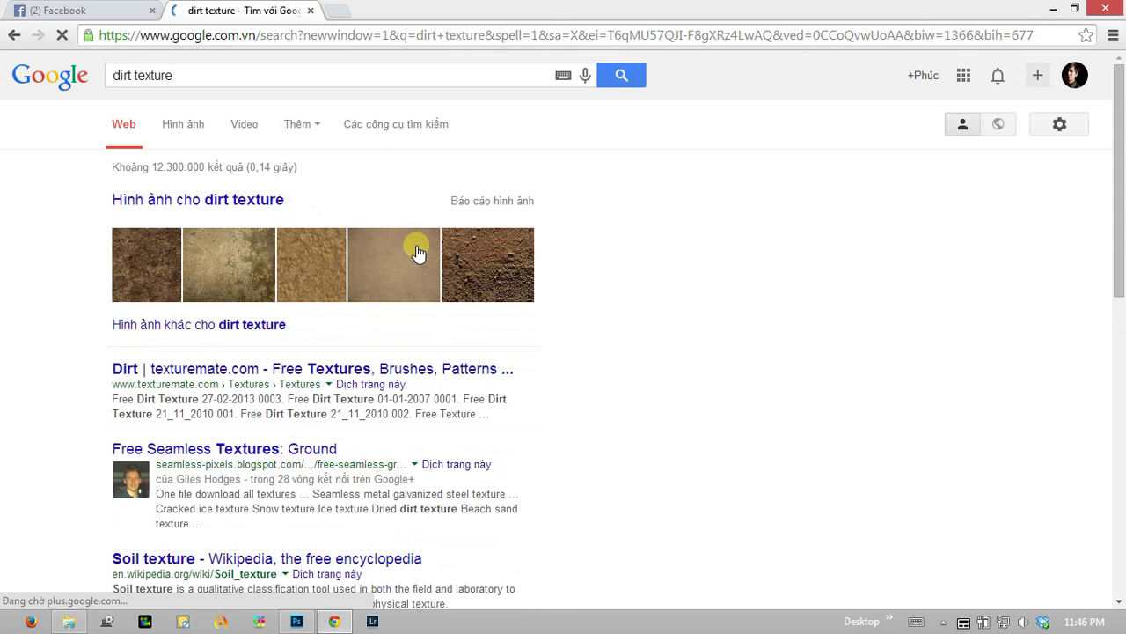
double_click(128, 75)
click(128, 74)
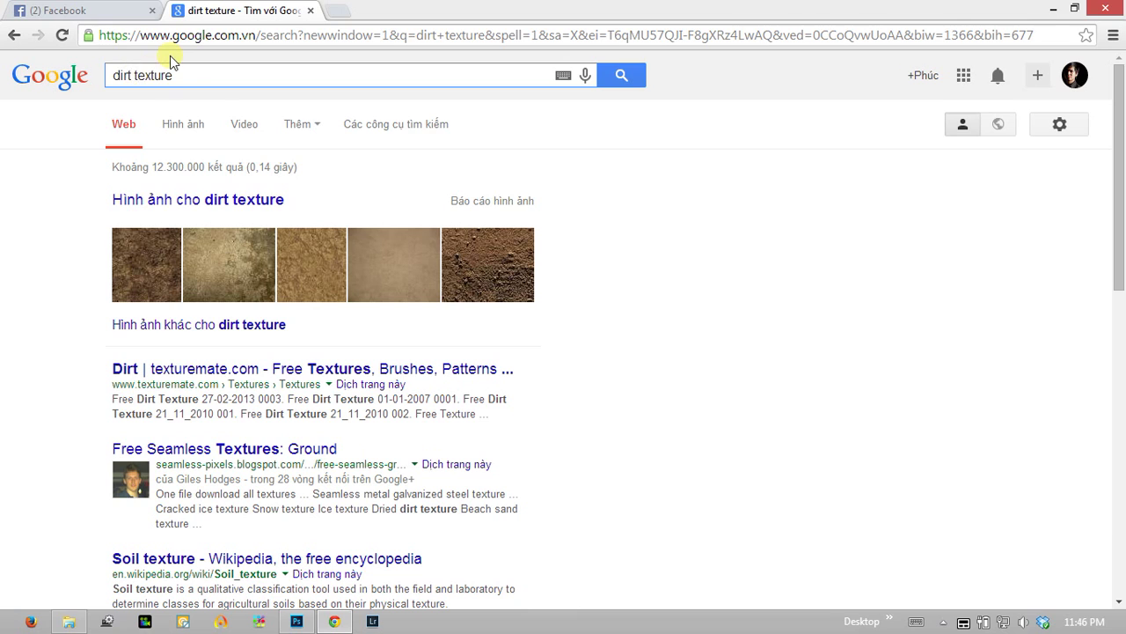
key(BackSpace)
key(BackSpace)
key(BackSpace)
text(ust)
key(Return)
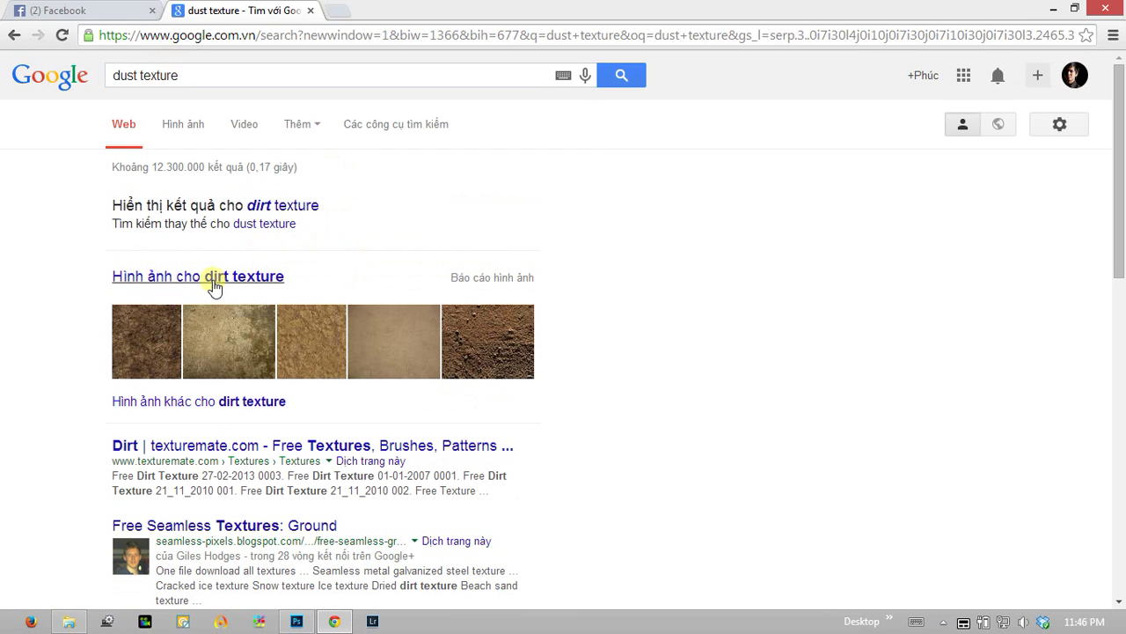
click(213, 278)
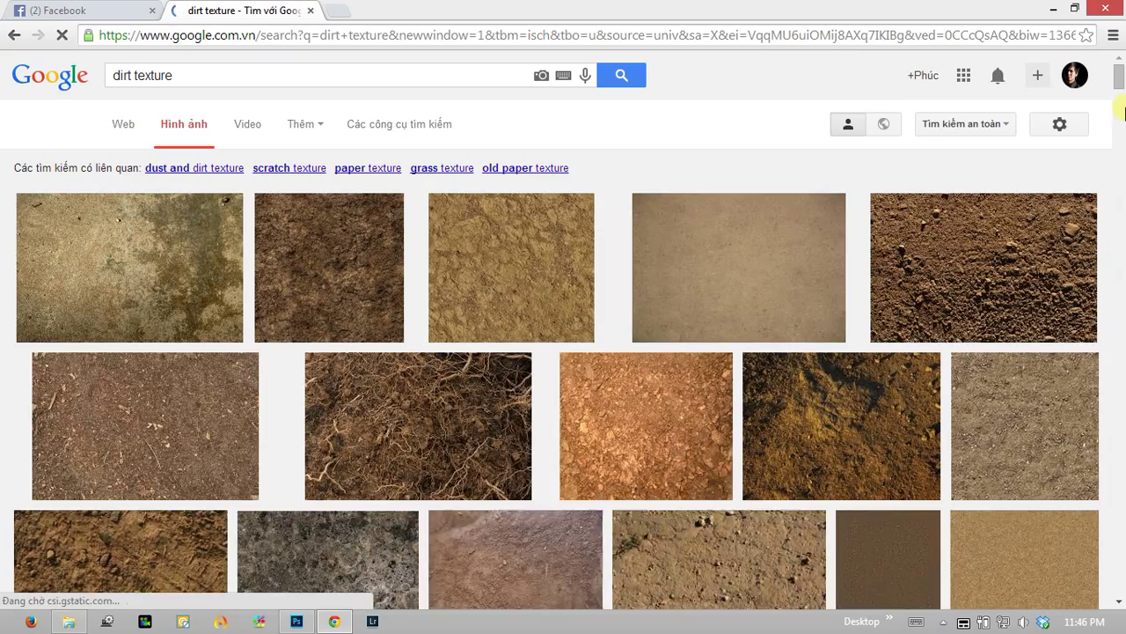
mouse_move(1123, 112)
mouse_down()
mouse_move(1122, 124)
mouse_move(1122, 79)
mouse_up()
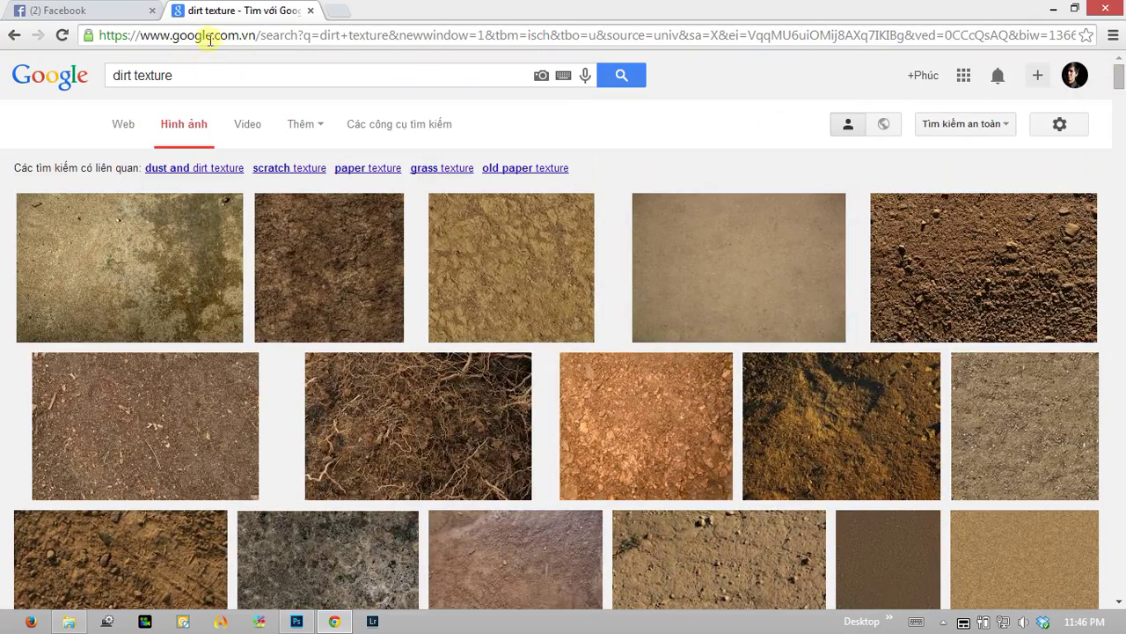
click(309, 11)
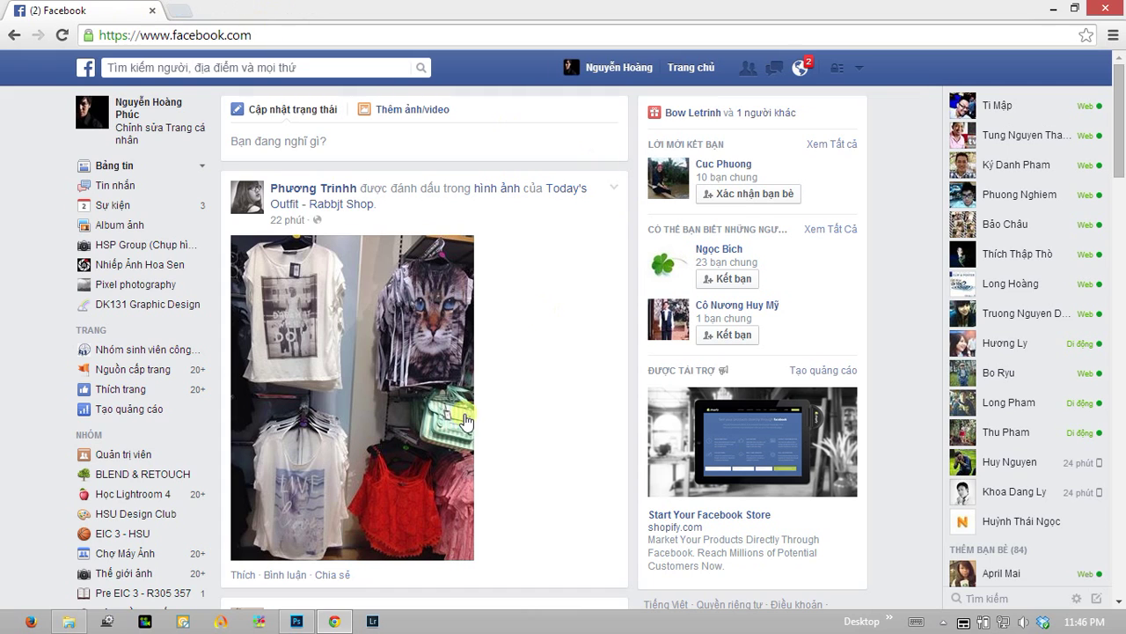
Back in Photoshop, add an empty layer above tia nang, rename it bui, and briefly toggle its visibility.
click(298, 621)
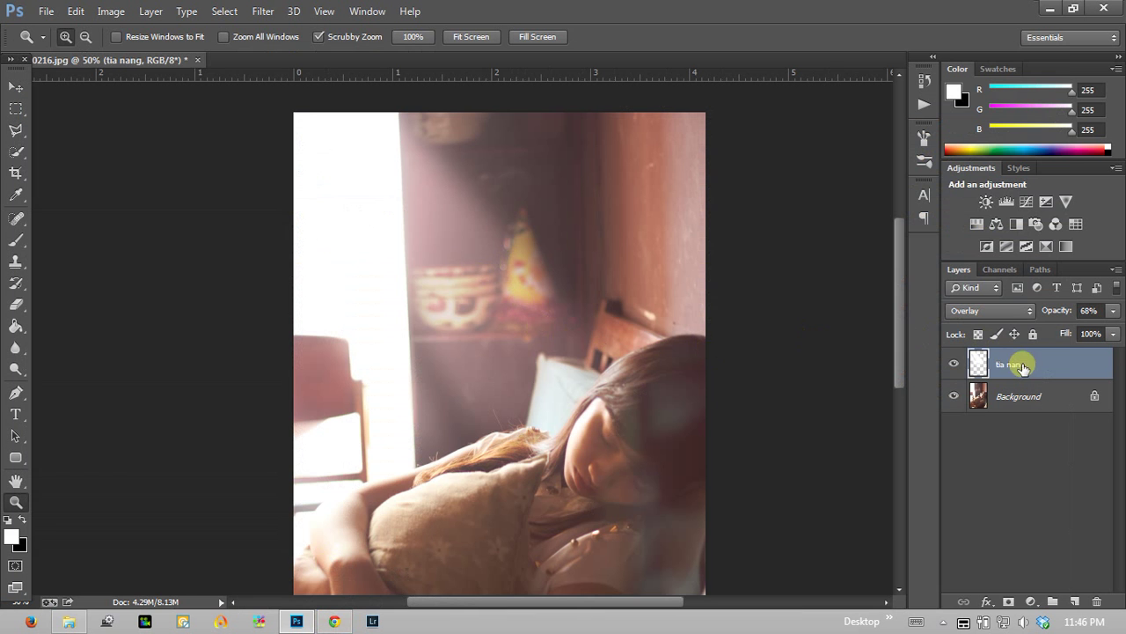
key(ctrl+shift+n)
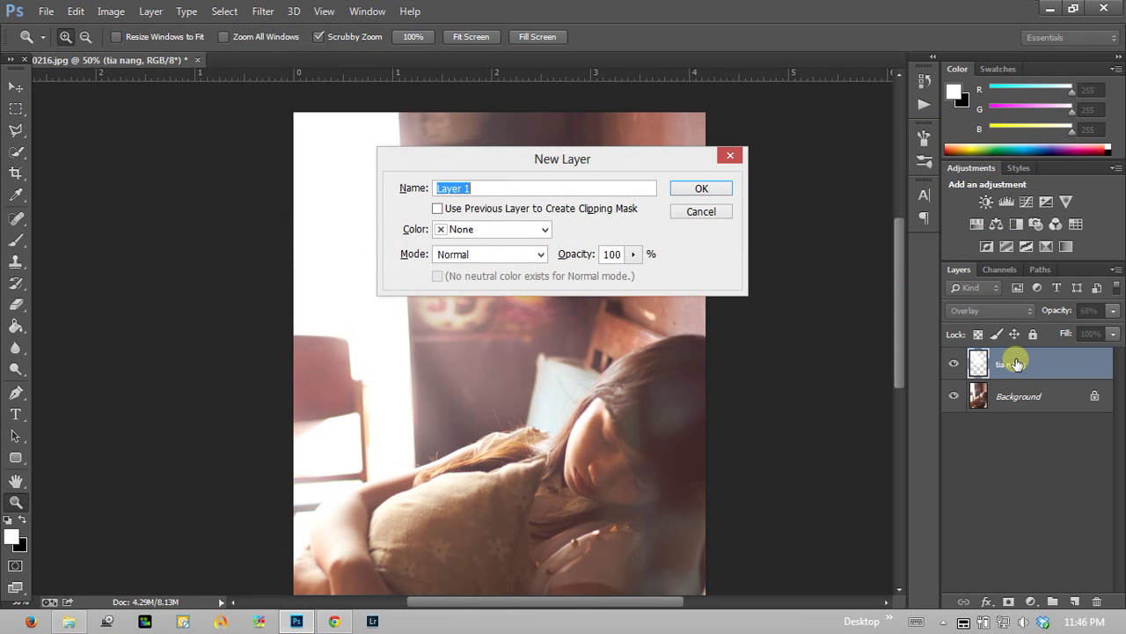
key(Return)
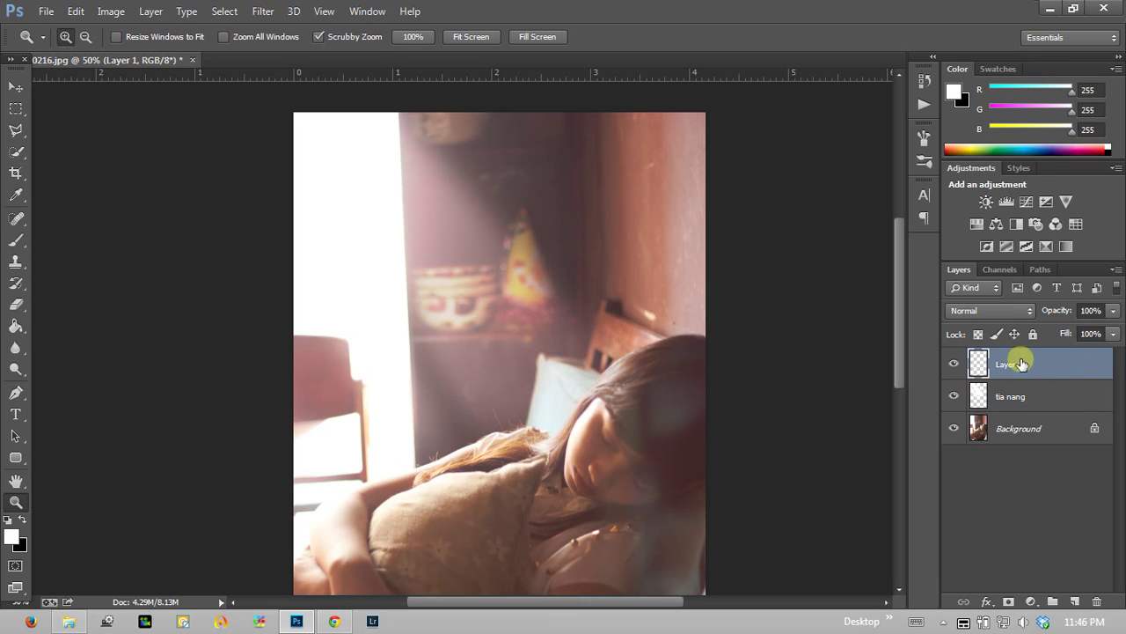
double_click(1009, 365)
text(bui)
key(Return)
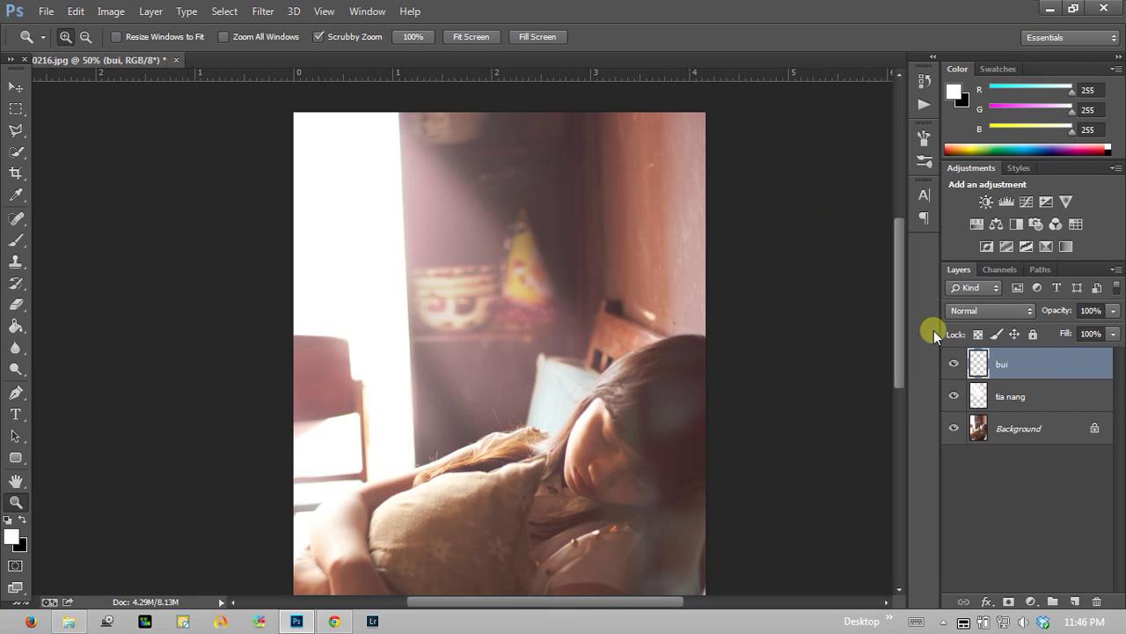
click(953, 365)
click(953, 365)
click(954, 365)
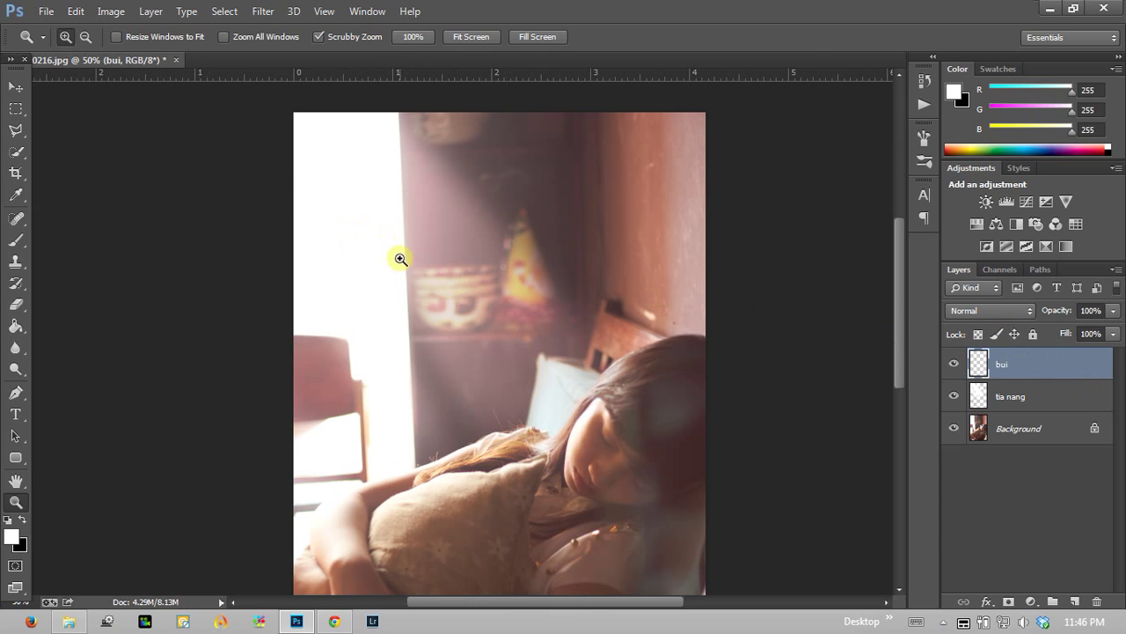
Select the Brush tool and try a hard round tip at 100% hardness.
click(16, 240)
click(46, 11)
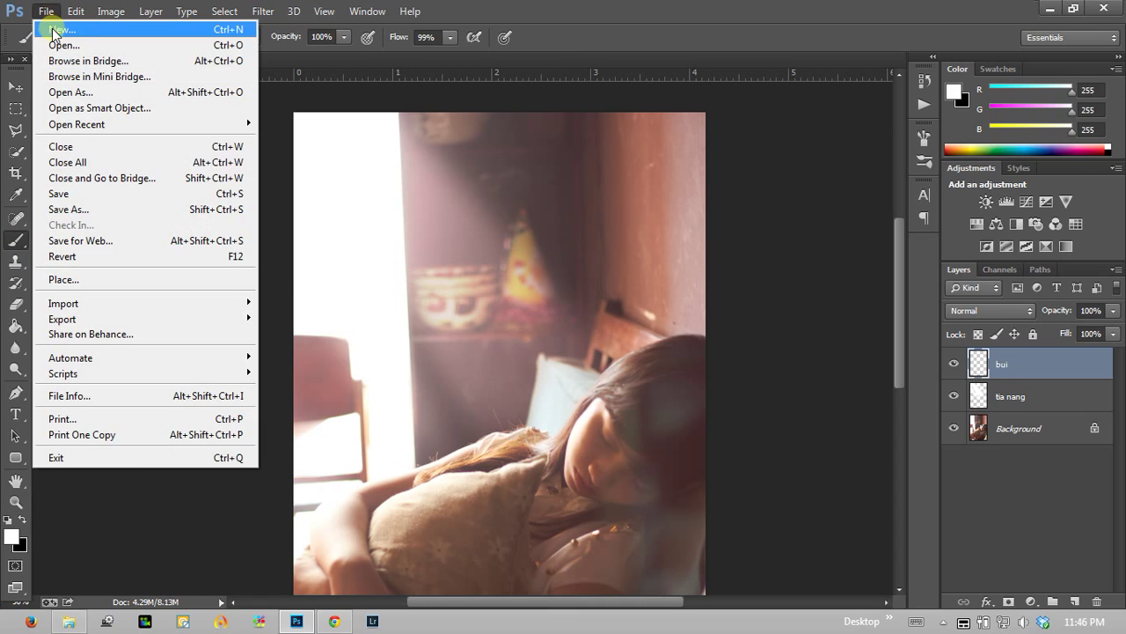
click(627, 9)
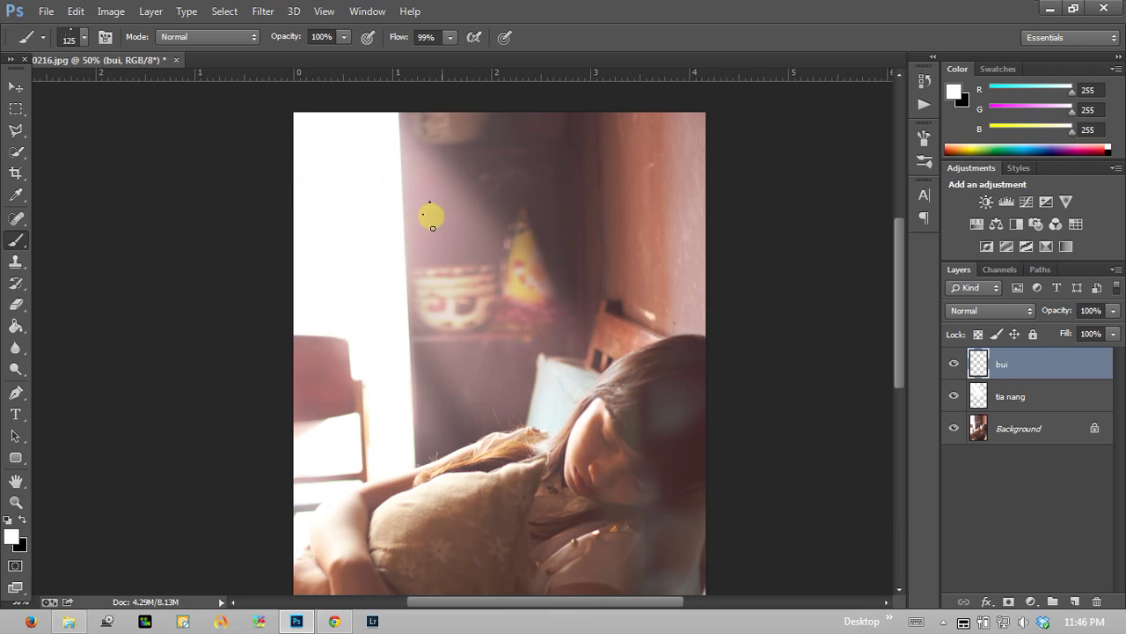
click(84, 38)
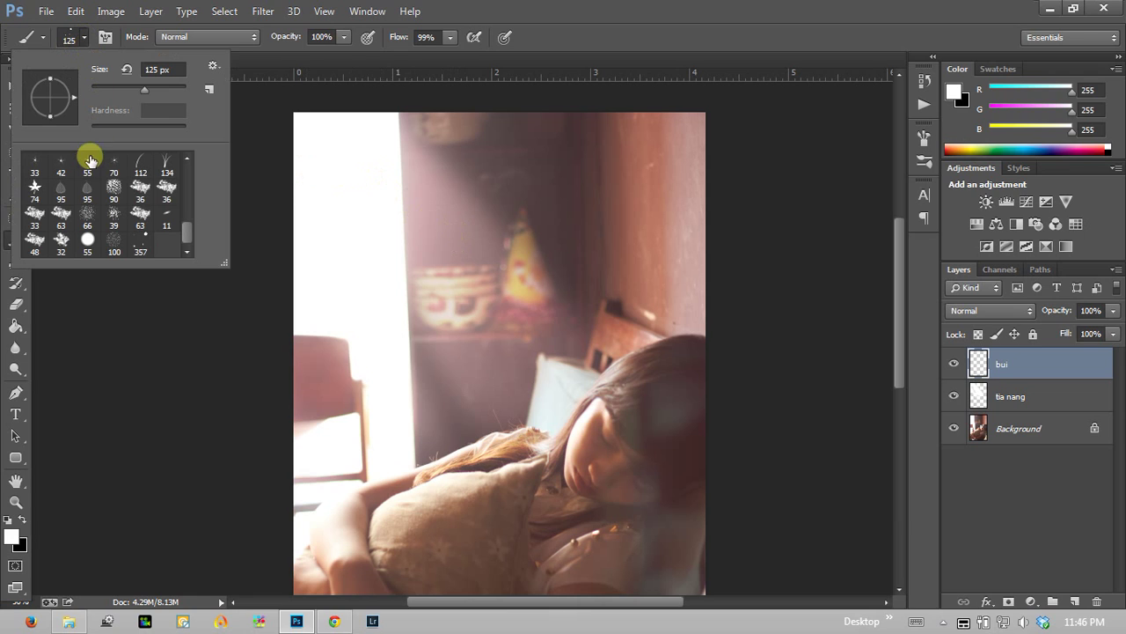
scroll(186, 186, up, 5)
click(113, 176)
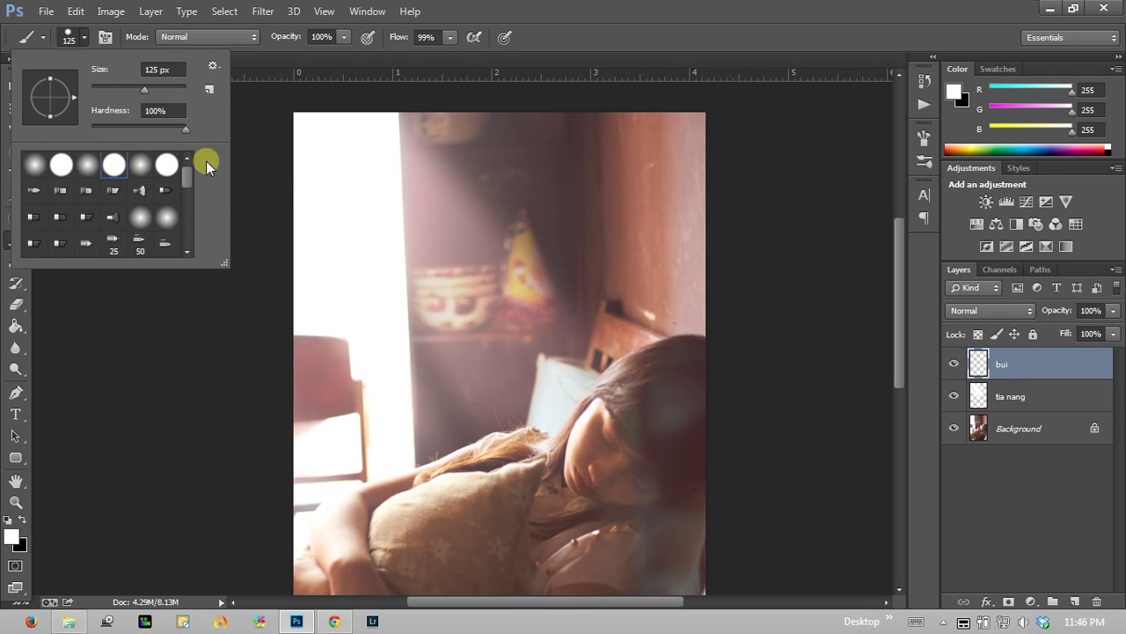
click(564, 7)
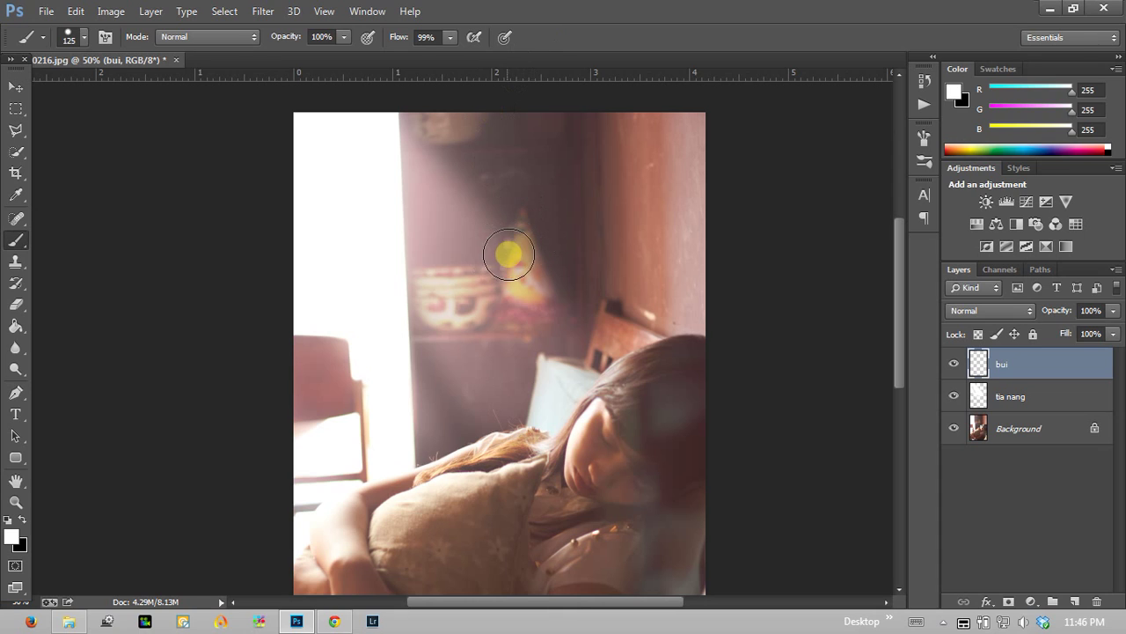
click(82, 39)
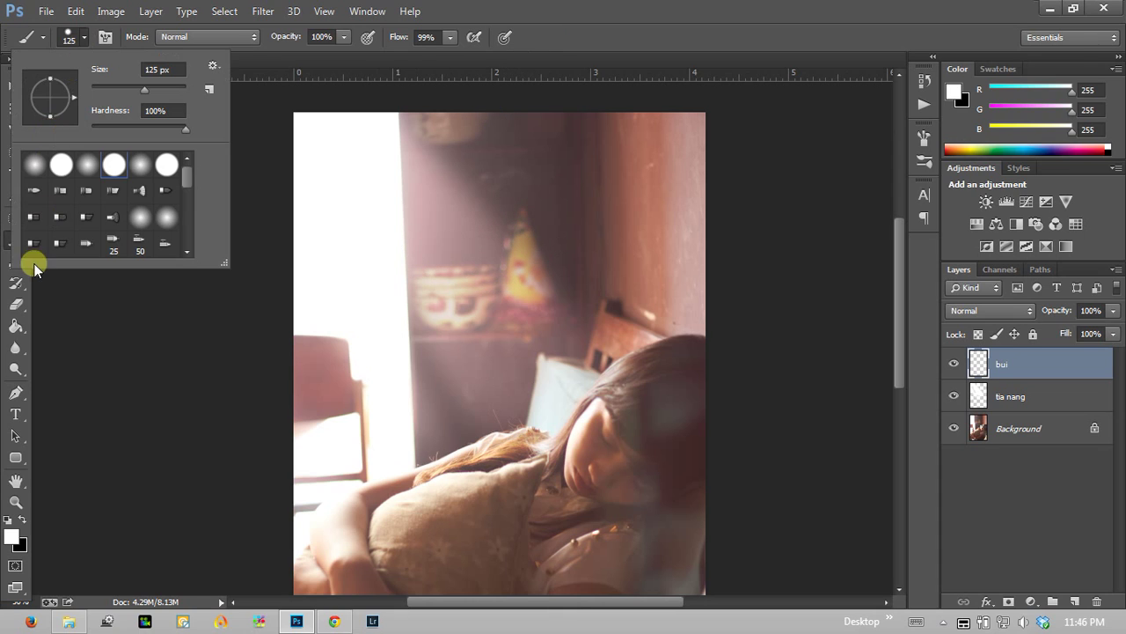
click(543, 9)
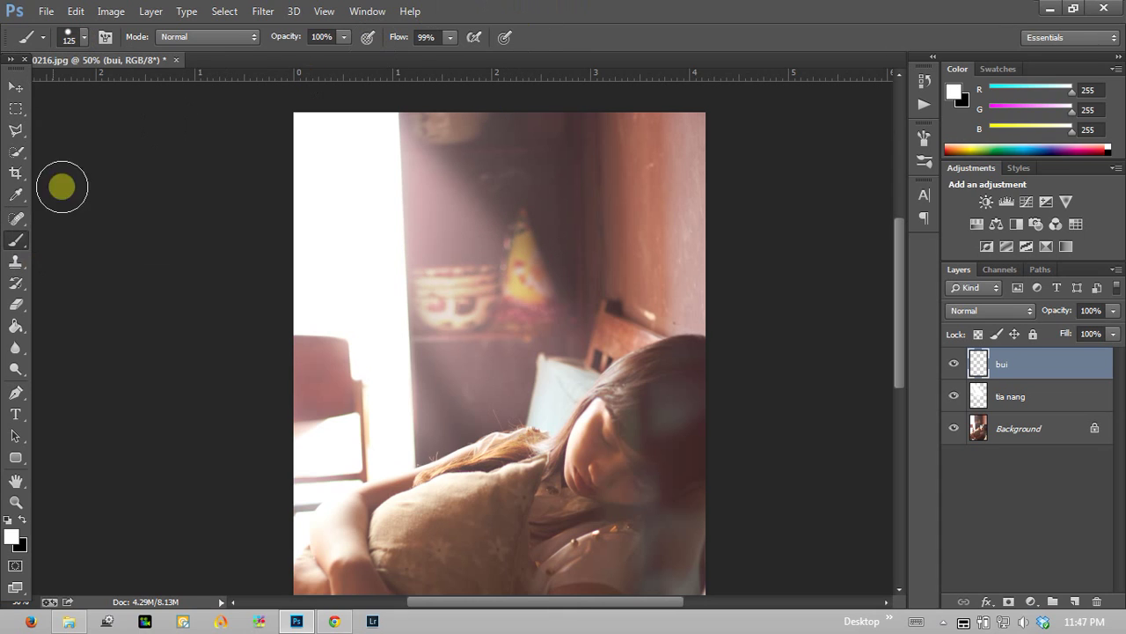
Keep the regular Brush tool and choose the 70 px textured brush tip.
click(16, 242)
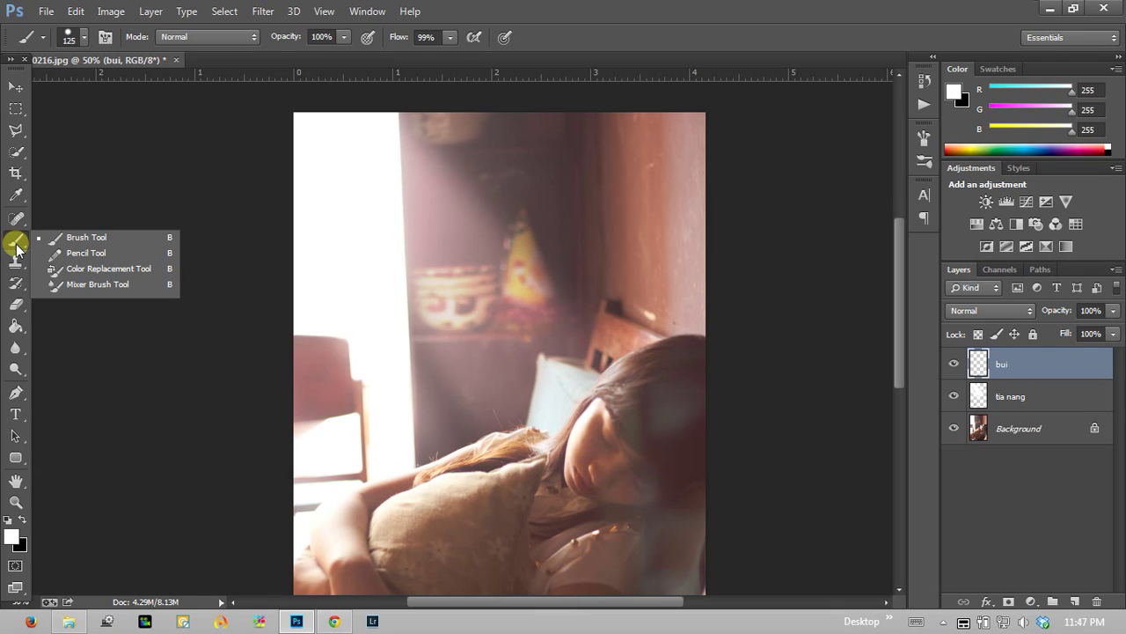
click(74, 234)
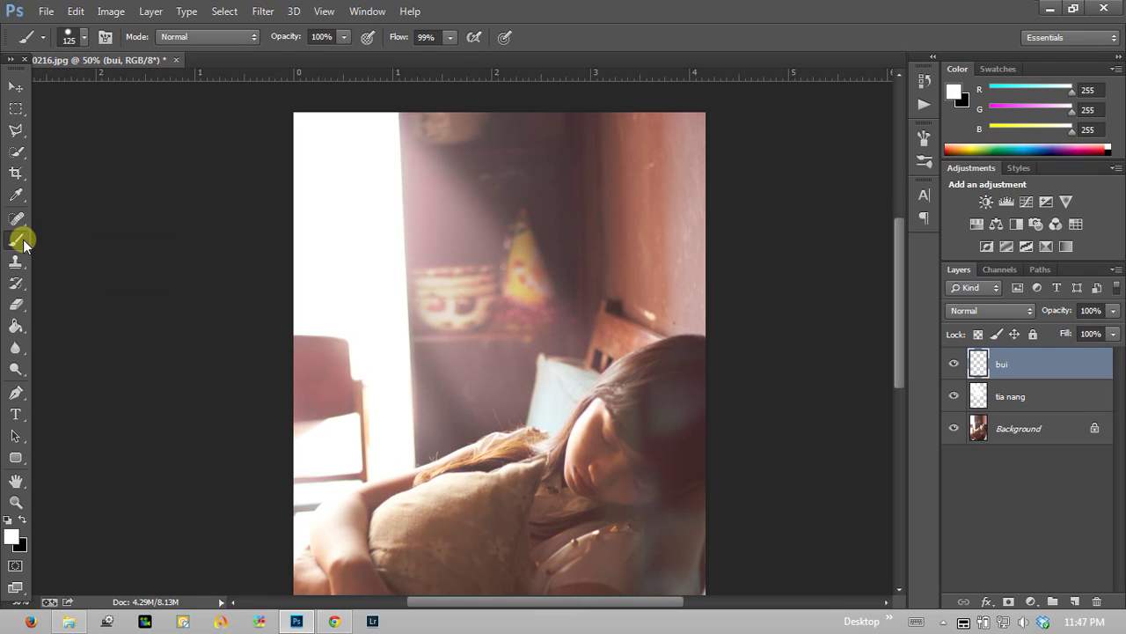
click(83, 37)
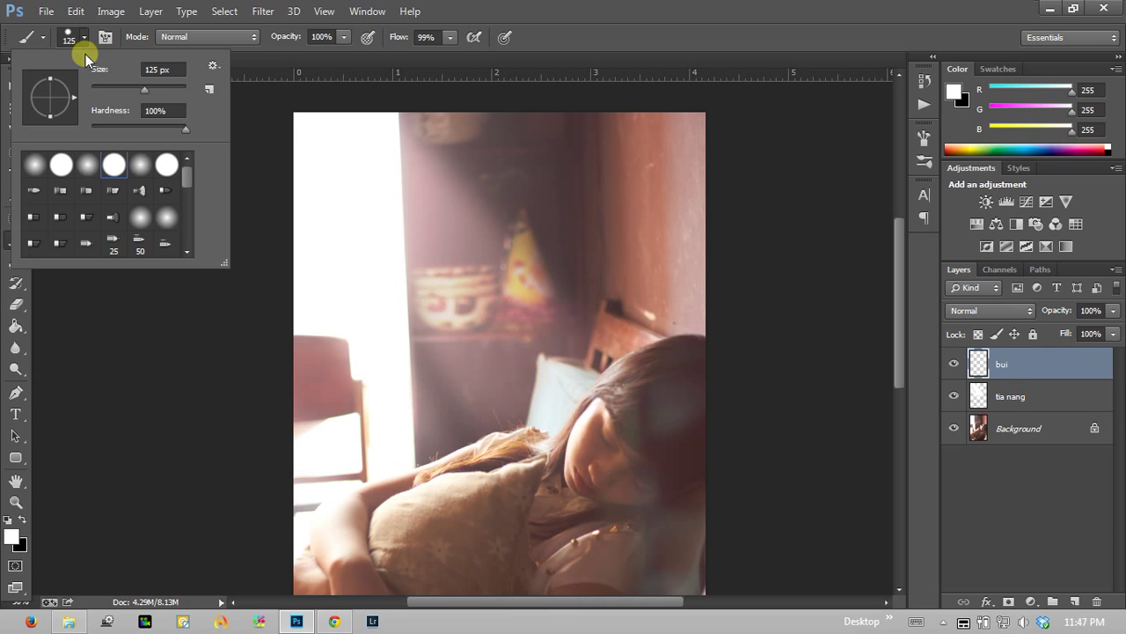
click(64, 172)
click(430, 188)
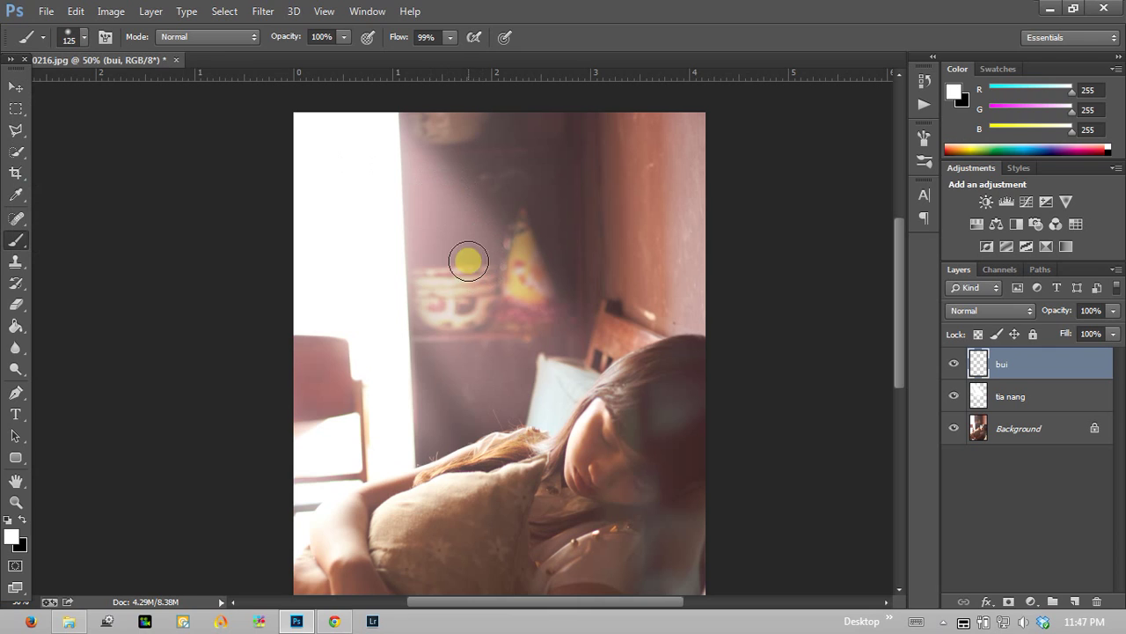
click(83, 38)
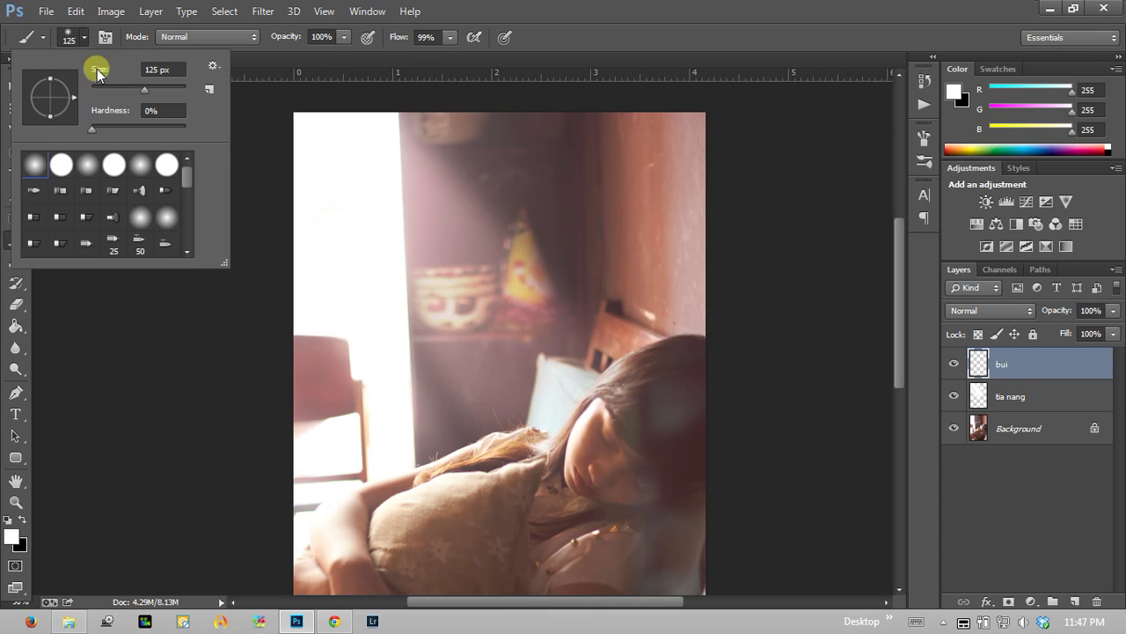
drag(195, 176, 188, 216)
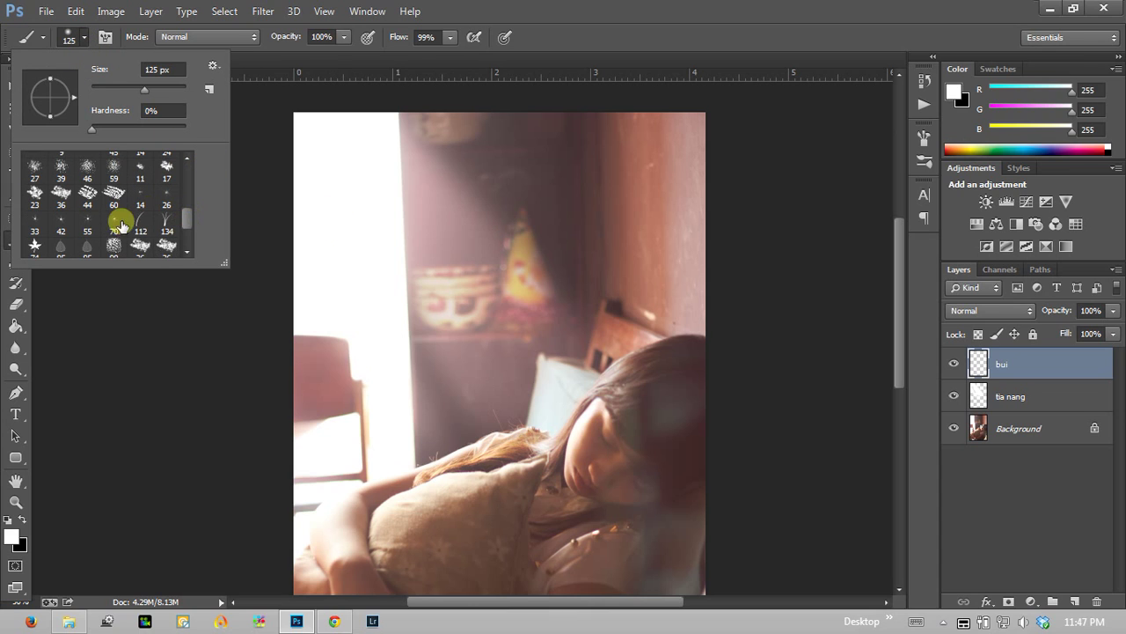
click(119, 227)
click(455, 239)
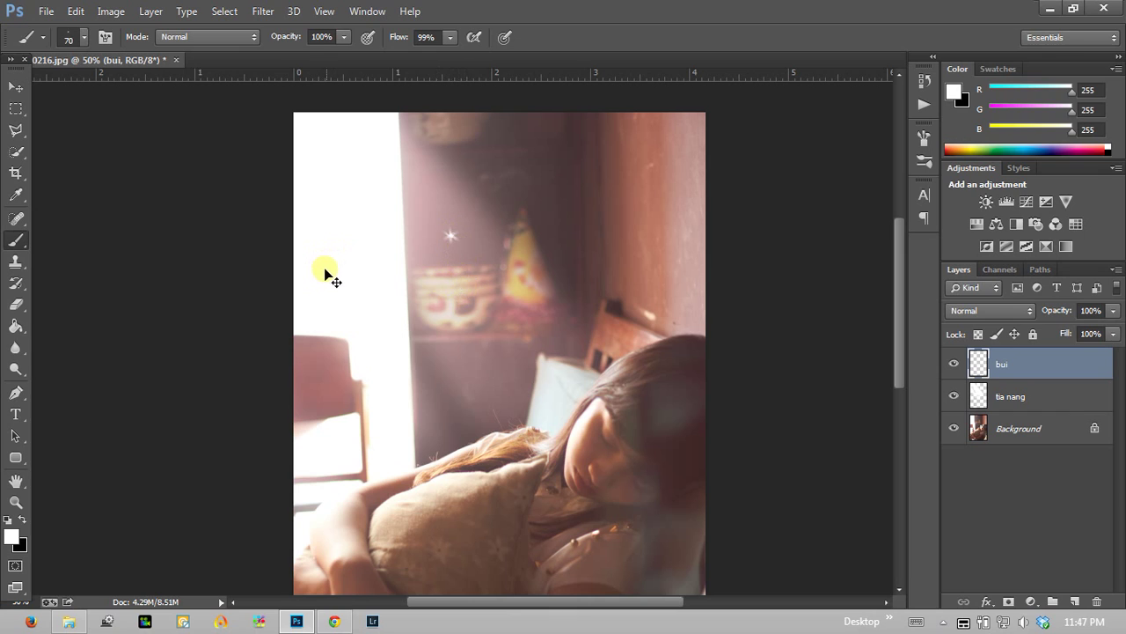
click(84, 38)
mouse_move(188, 212)
mouse_down()
mouse_move(190, 237)
mouse_move(197, 147)
mouse_up()
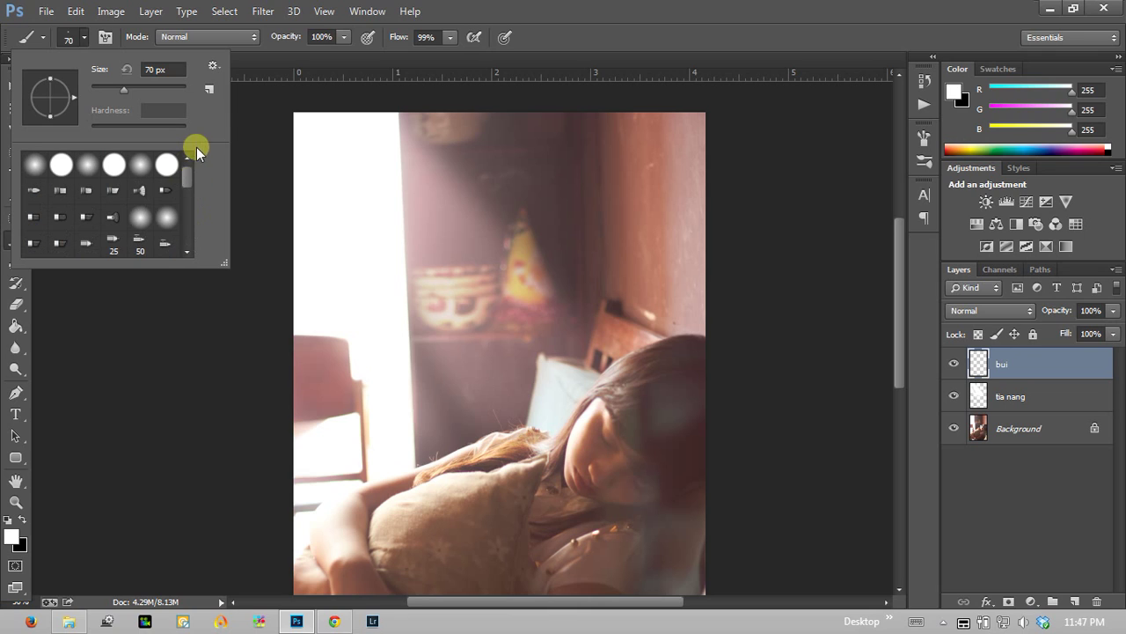
click(533, 15)
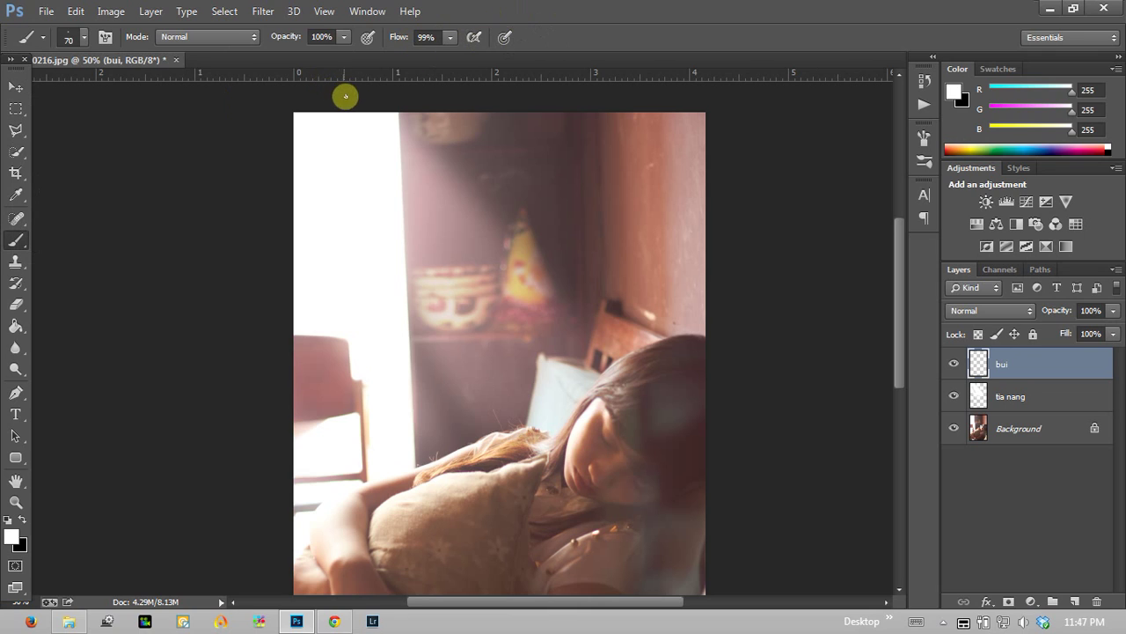
click(44, 11)
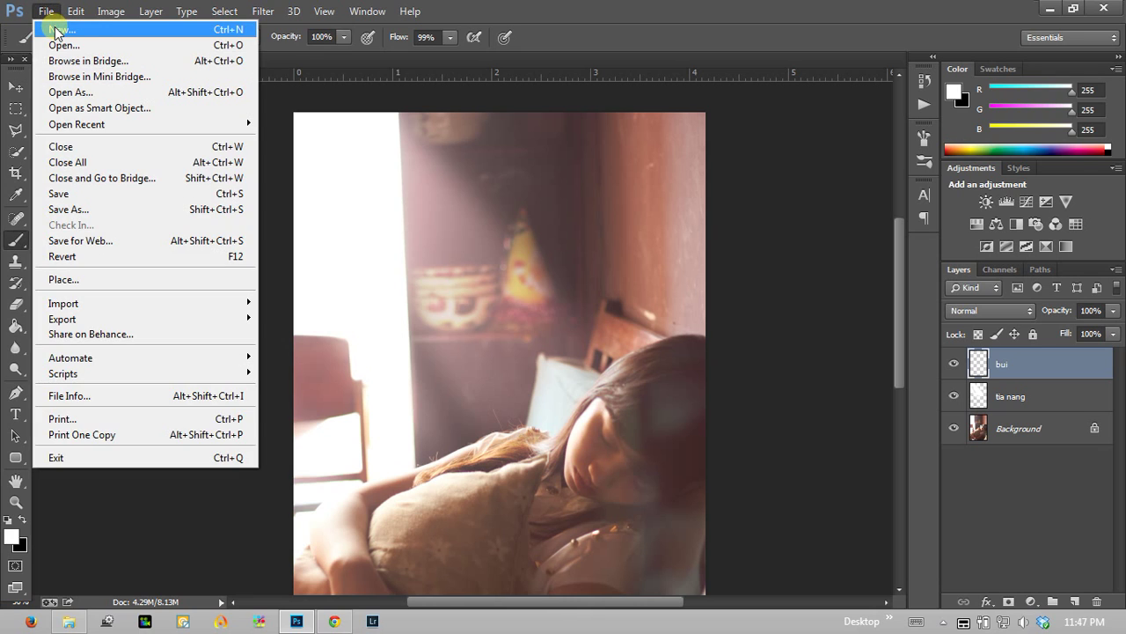
Create a new blank 500 × 500 px document.
click(56, 33)
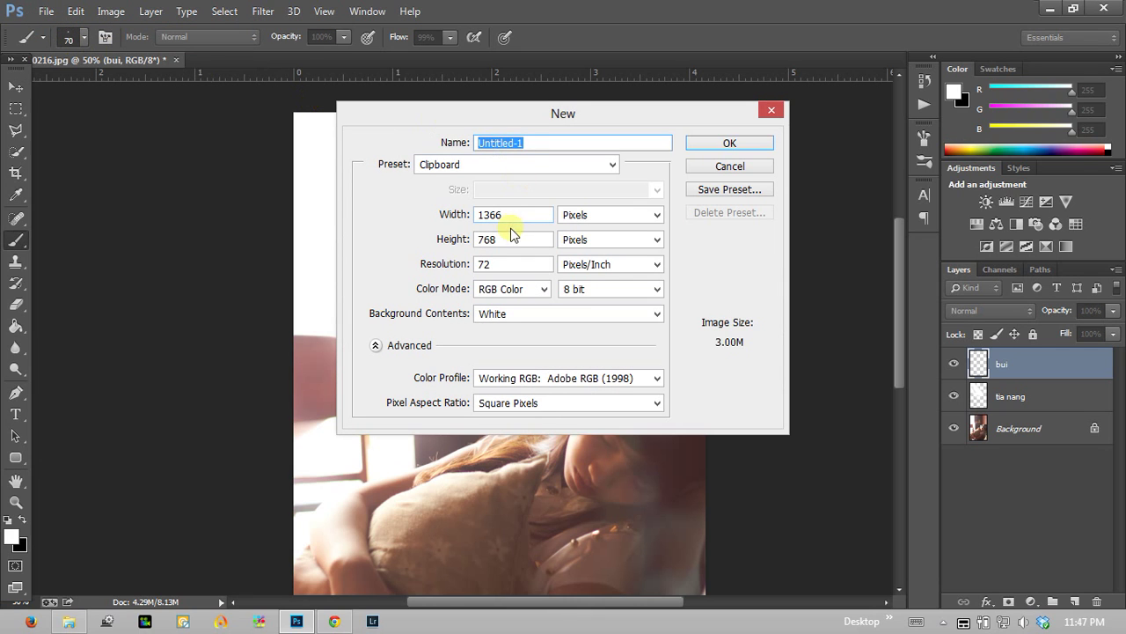
double_click(517, 213)
text(500)
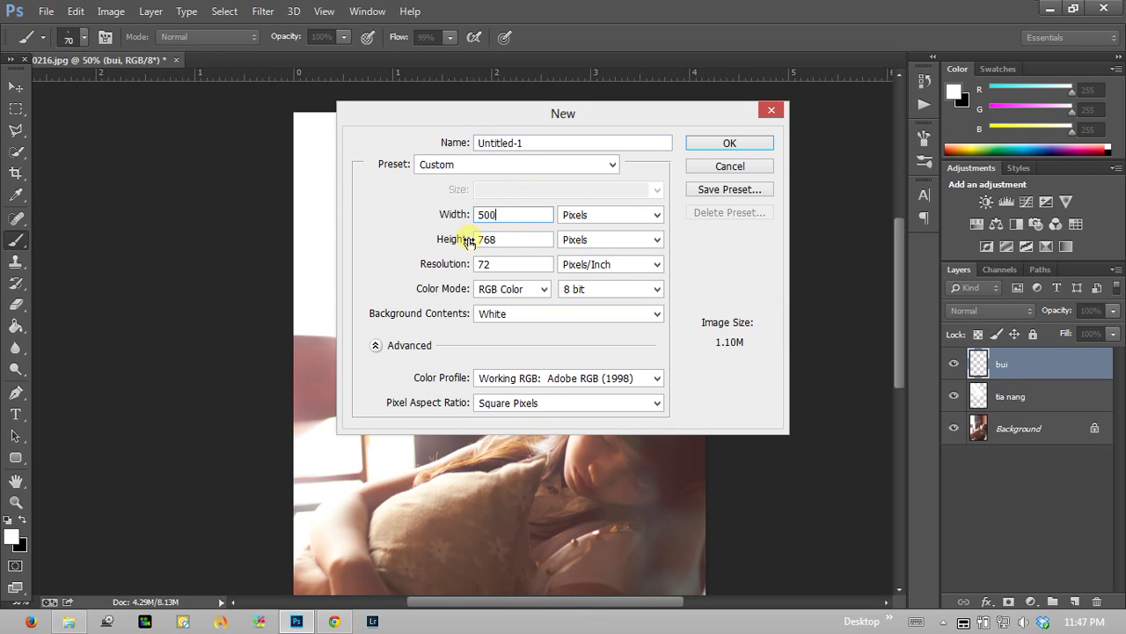
key(Tab)
text(500)
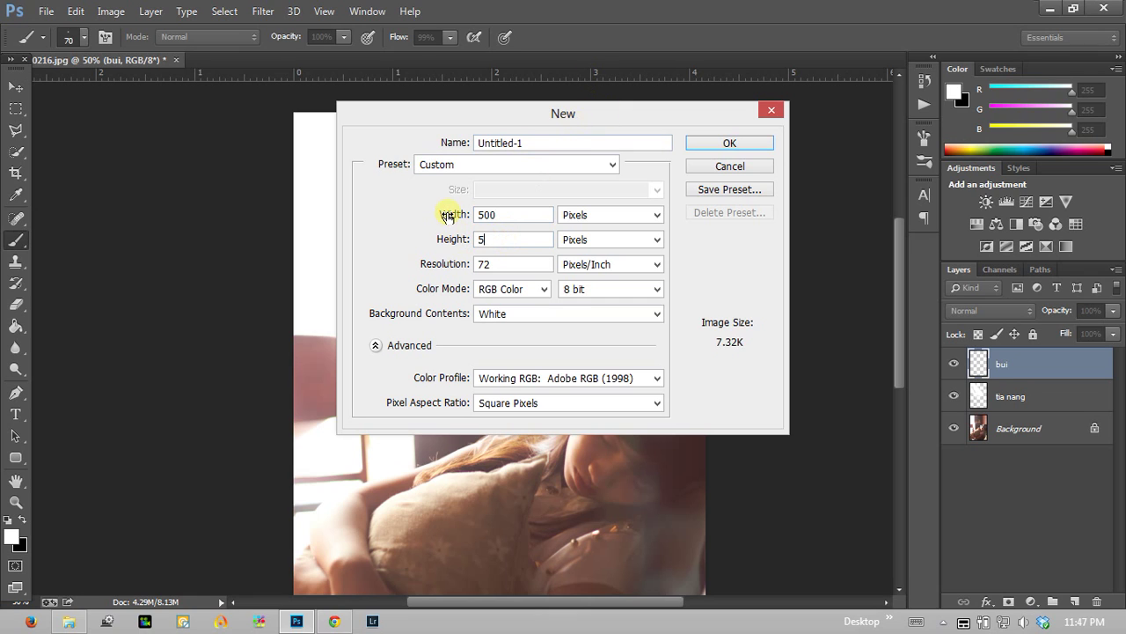
click(727, 144)
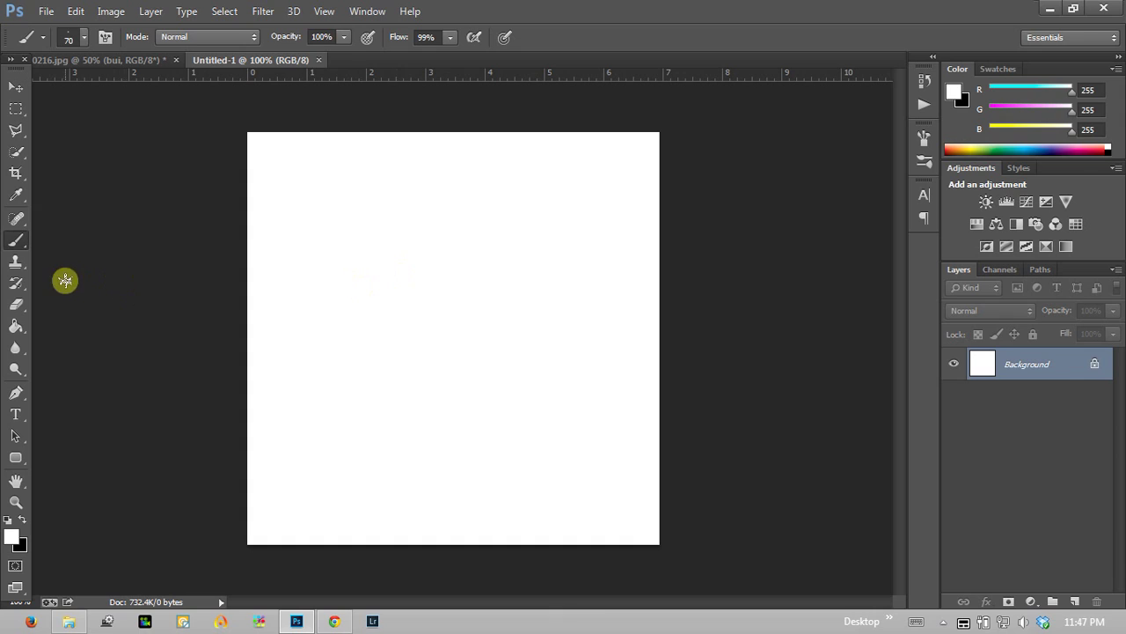
Make black the foreground colour and choose a soft round brush tip.
click(22, 518)
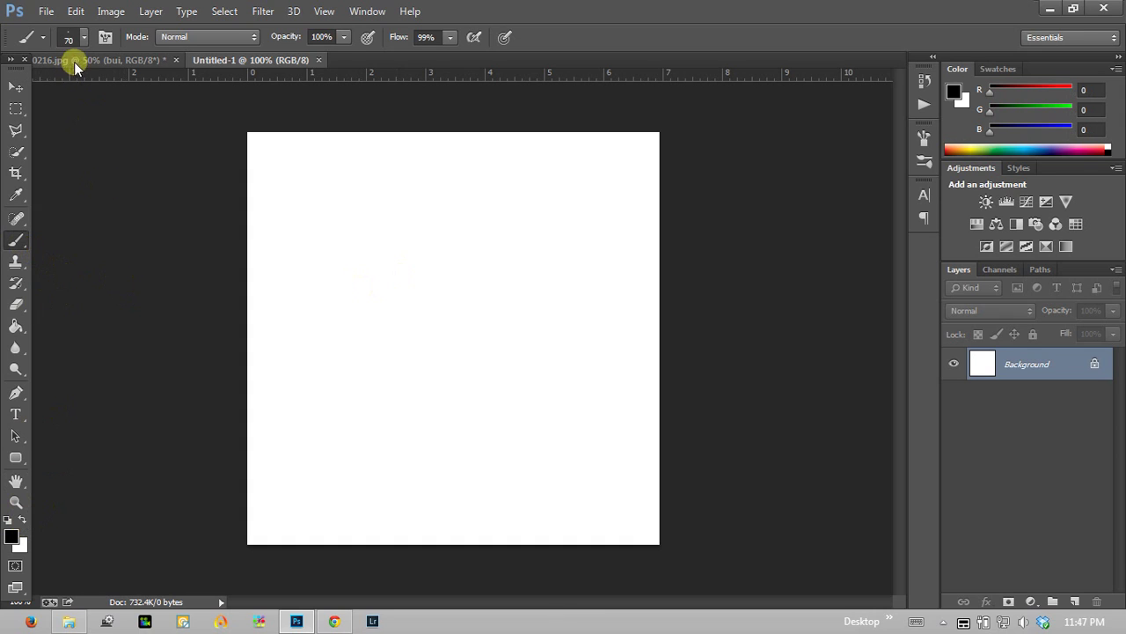
click(83, 37)
click(78, 172)
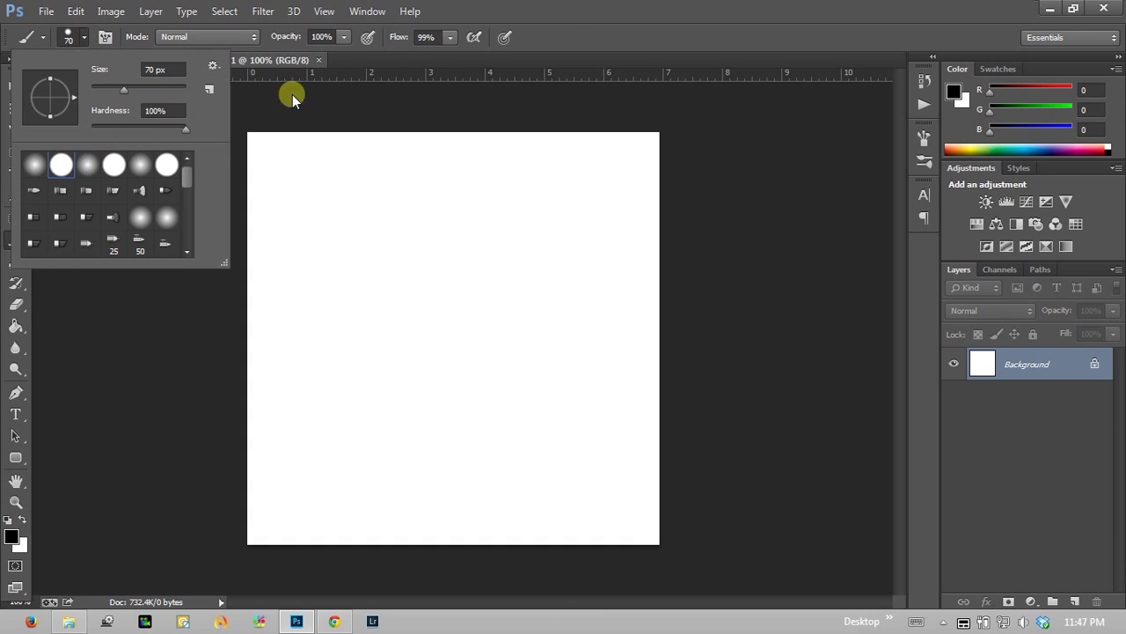
click(599, 27)
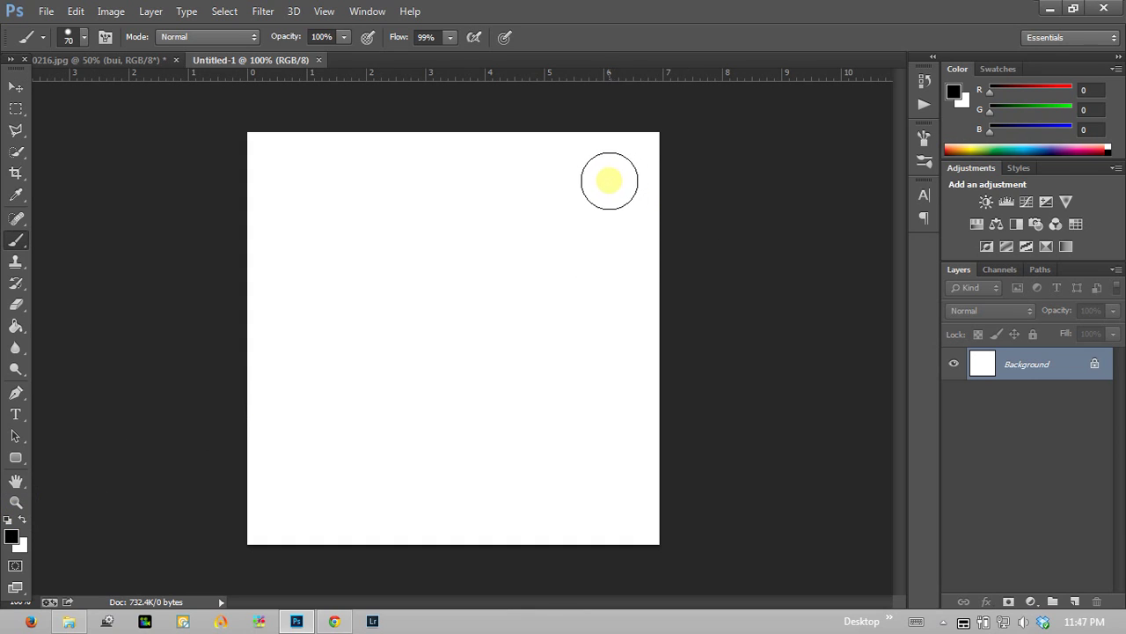
Paint black dots shrinking from 45 px: top right, bottom left, and a tiny speck mid canvas.
key(bracketleft)
key(bracketleft)
key(bracketleft)
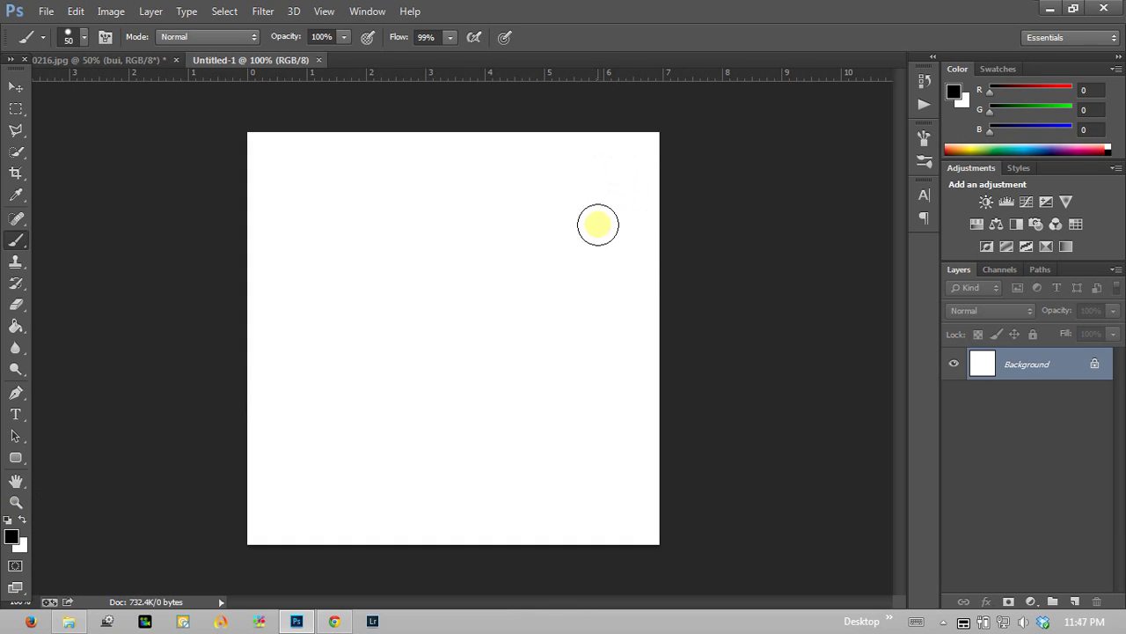
click(586, 190)
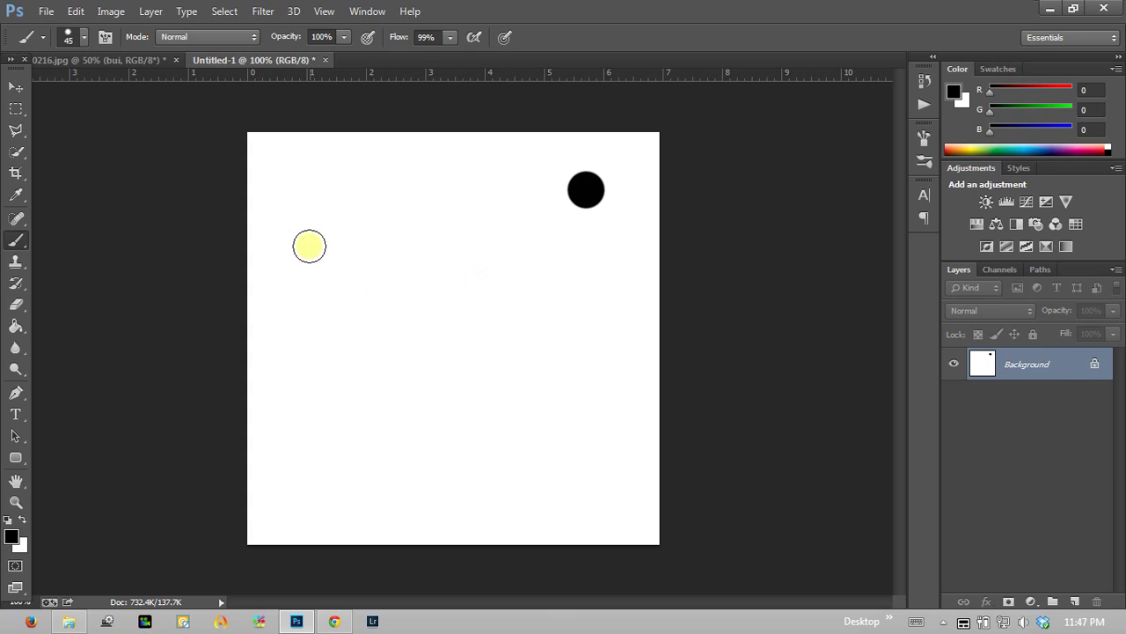
key(bracketleft)
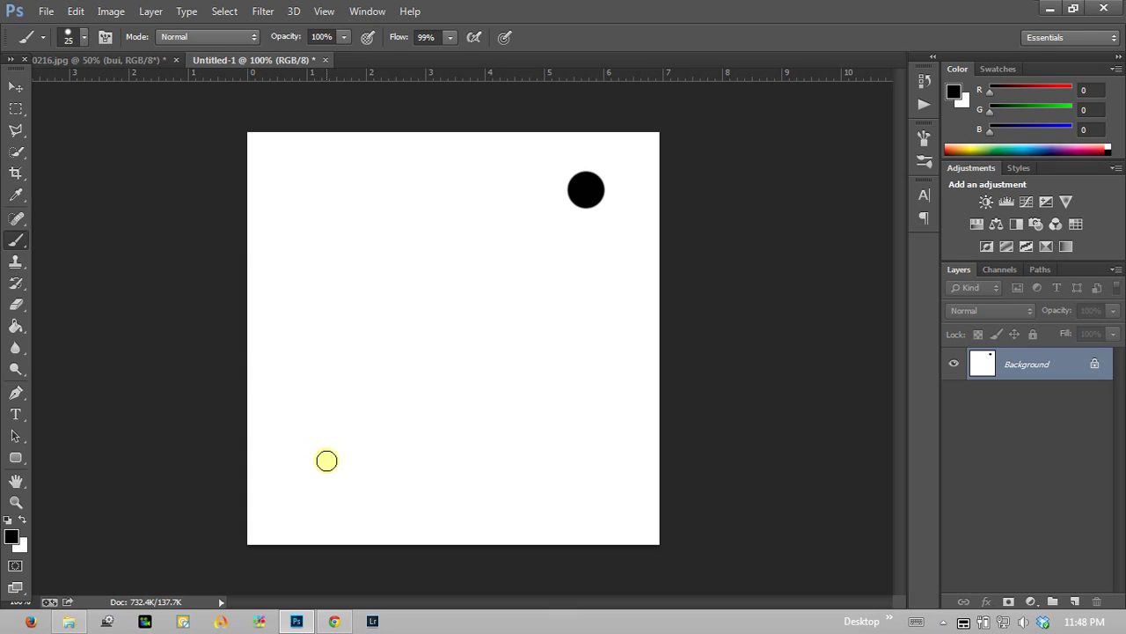
click(326, 461)
key(bracketleft)
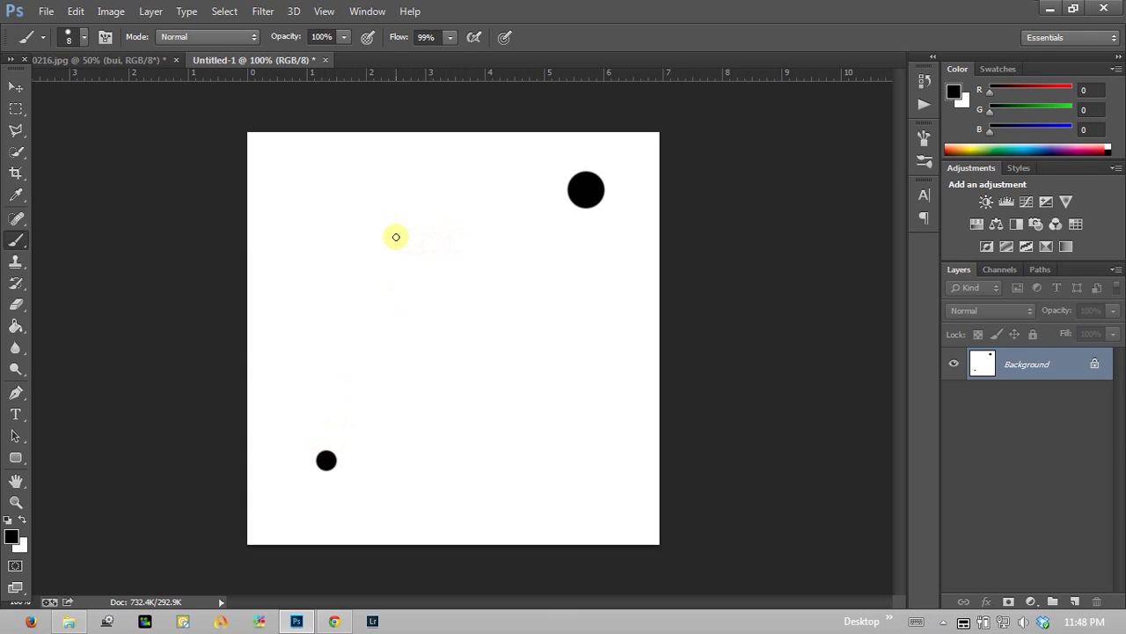
key(bracketleft)
key(bracketleft)
click(511, 394)
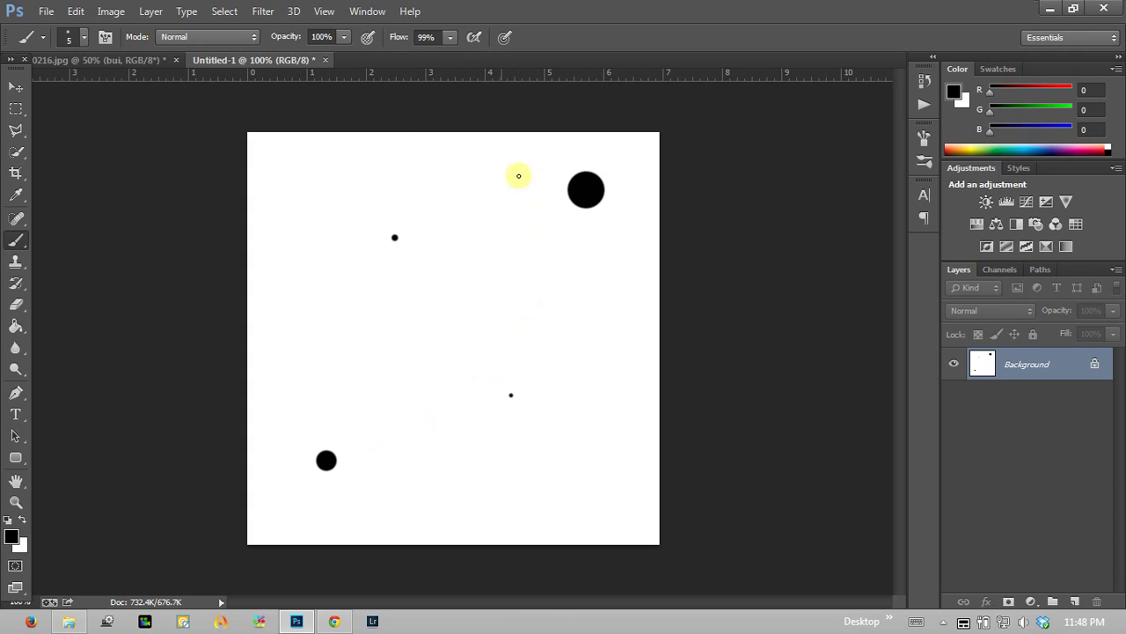
Define the dotted canvas as a brush preset named bui.
click(76, 13)
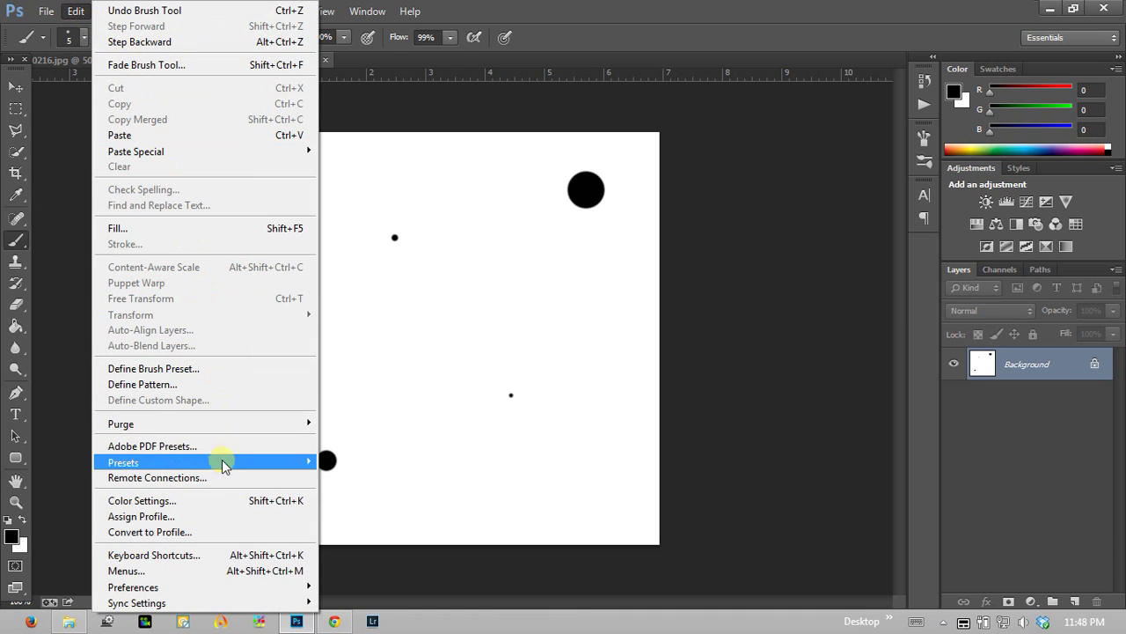
click(206, 370)
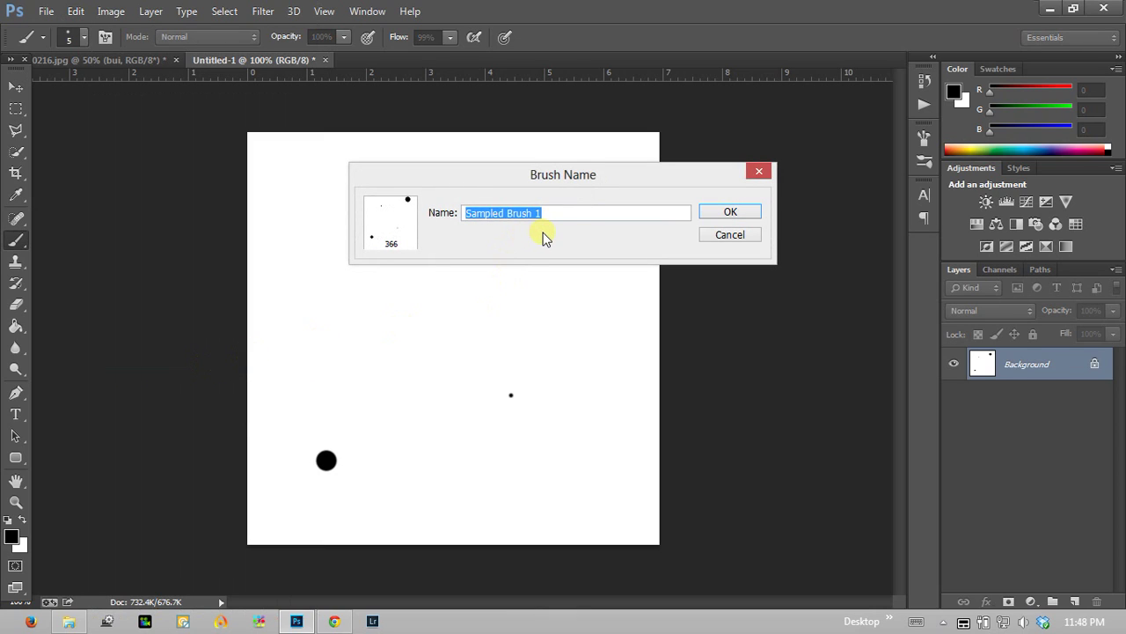
text(bui)
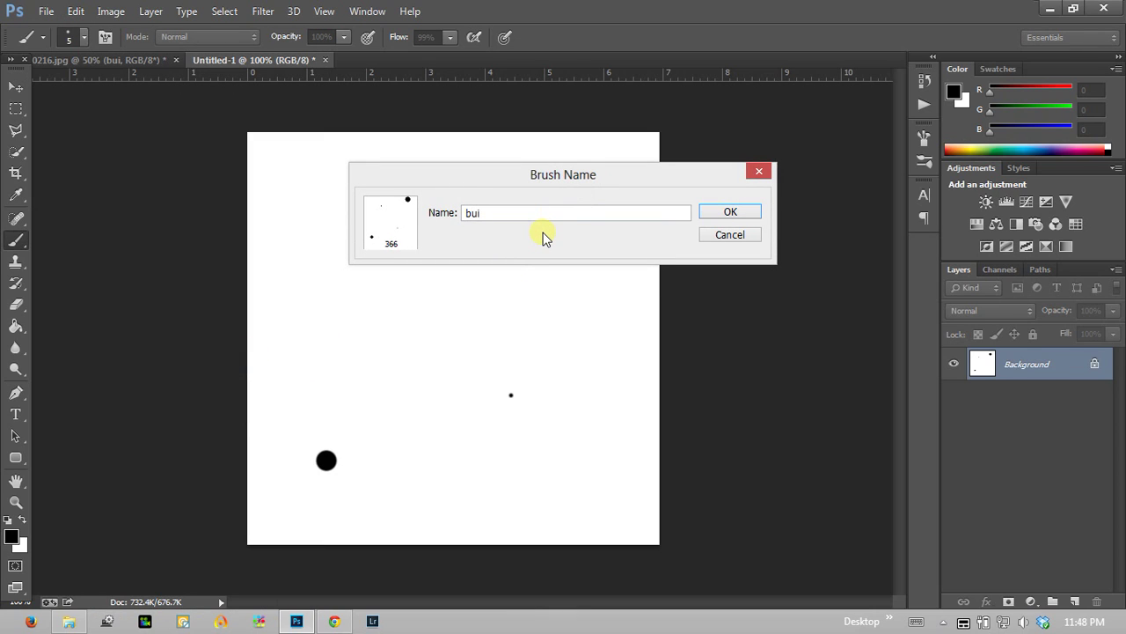
click(734, 214)
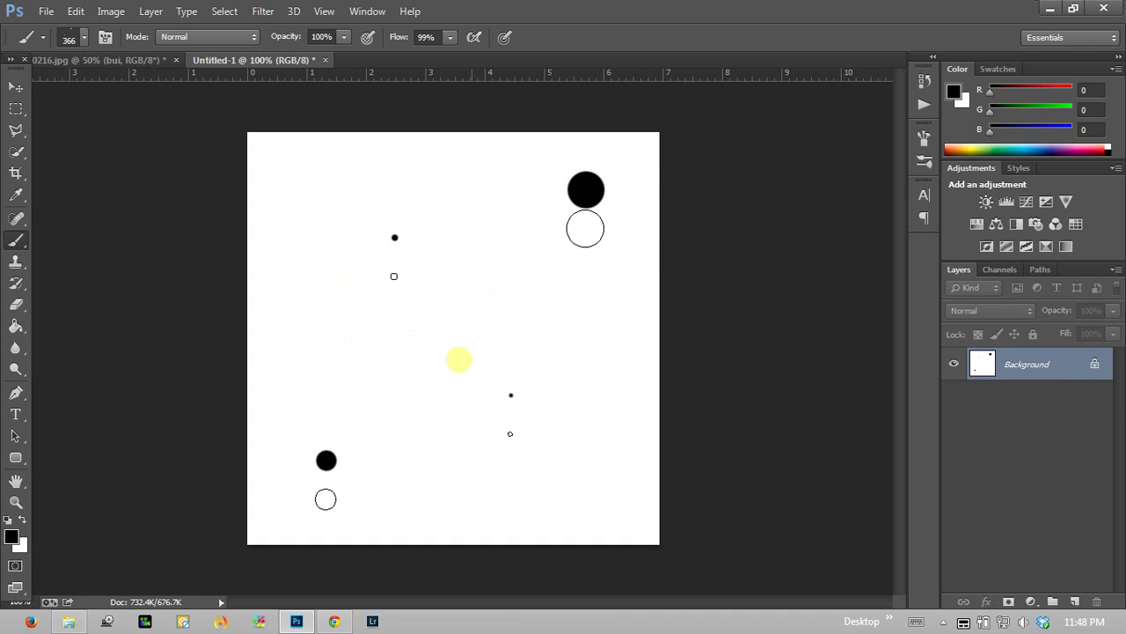
Test the bui brush at 40 px with strokes and dust specks along the photo's light beam.
mouse_move(445, 354)
mouse_down()
mouse_move(402, 316)
mouse_move(452, 372)
mouse_move(434, 294)
mouse_move(498, 374)
mouse_move(410, 291)
mouse_move(503, 352)
mouse_move(476, 331)
mouse_up()
click(131, 60)
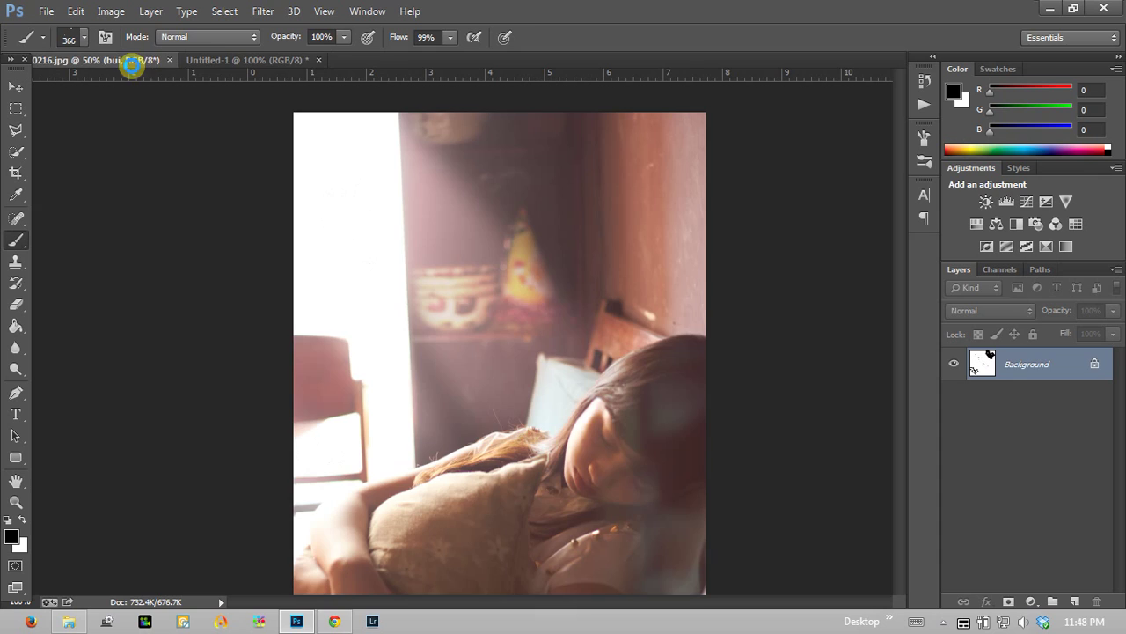
key(bracketleft)
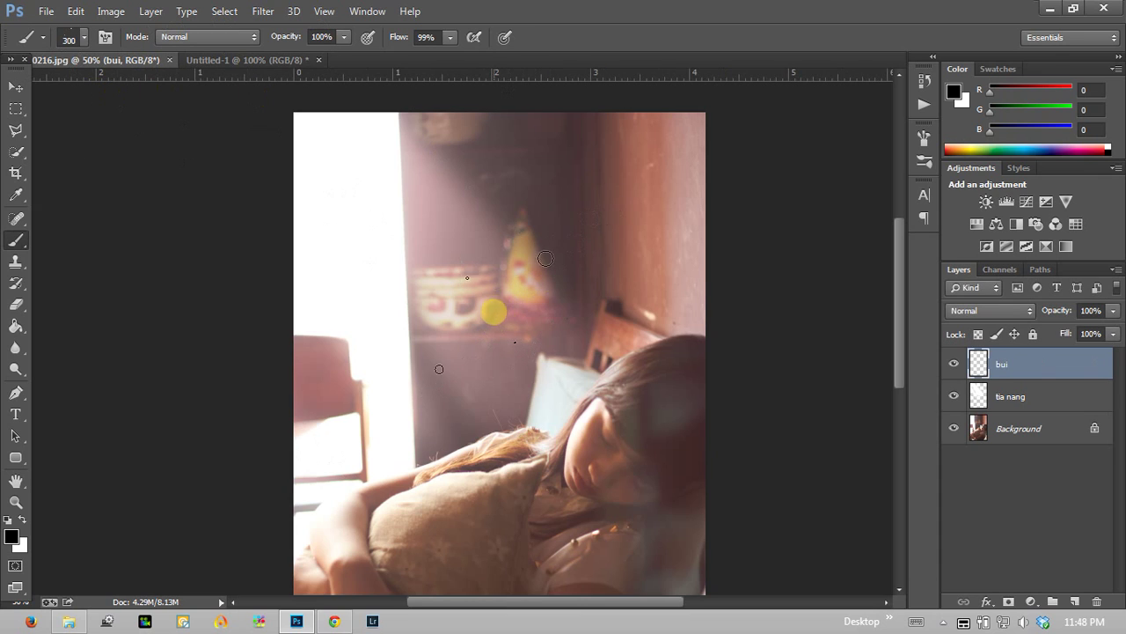
key(bracketleft)
key(bracketleft)
key(bracketleft)
mouse_move(433, 208)
mouse_down()
mouse_move(519, 335)
mouse_move(418, 222)
mouse_up()
click(494, 361)
click(481, 376)
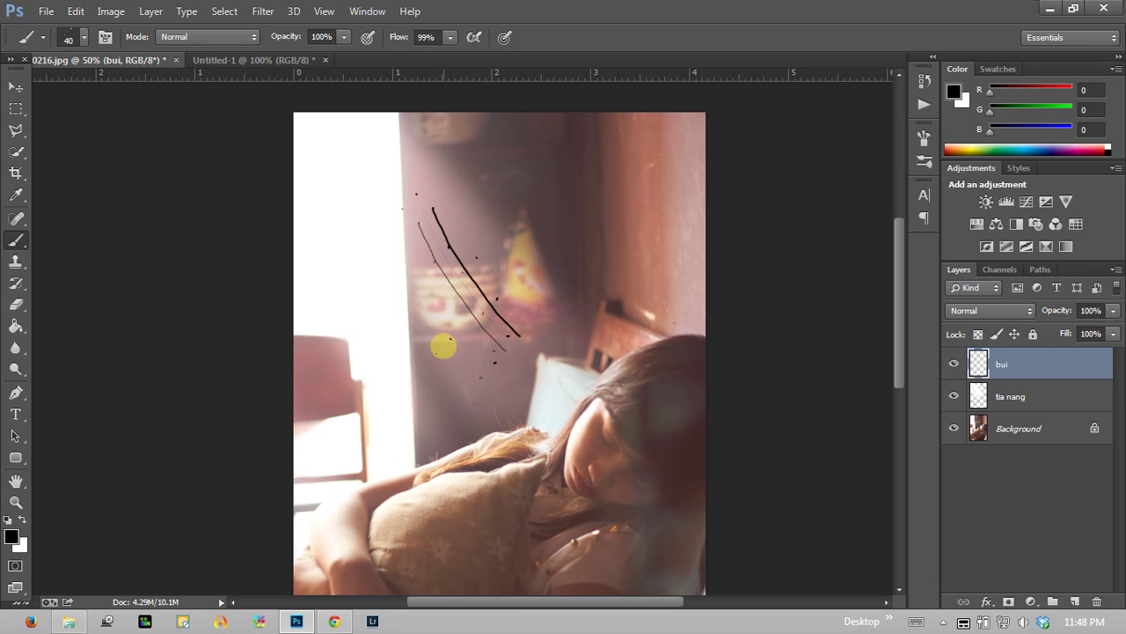
click(465, 228)
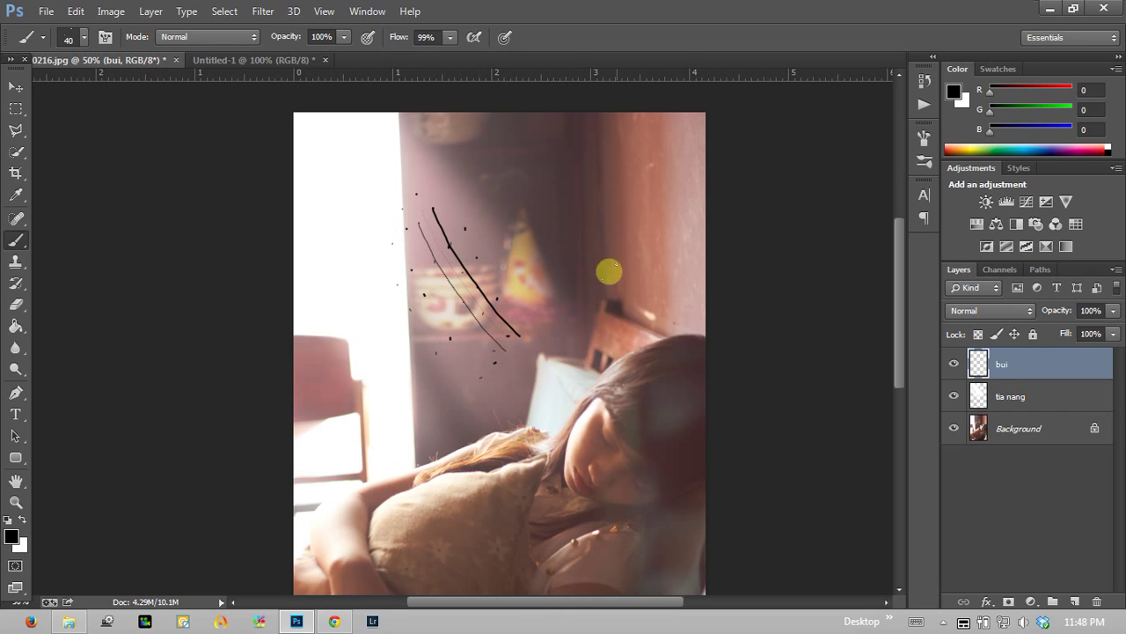
Discard the test layer and add a fresh empty layer named bui on top.
key(Delete)
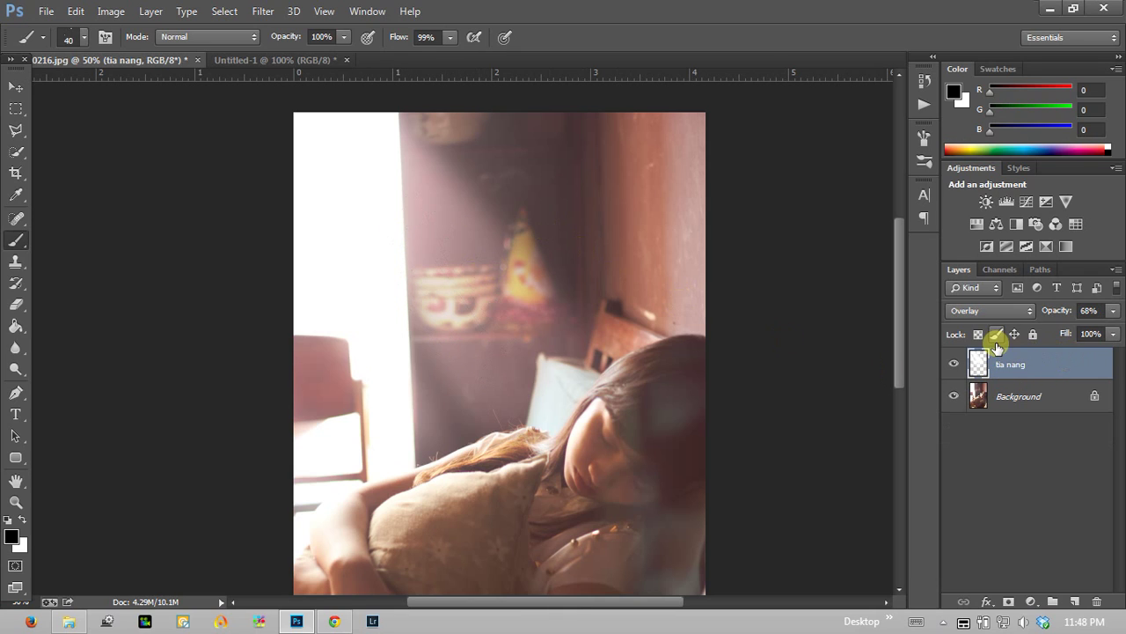
key(ctrl+shift+n)
key(Return)
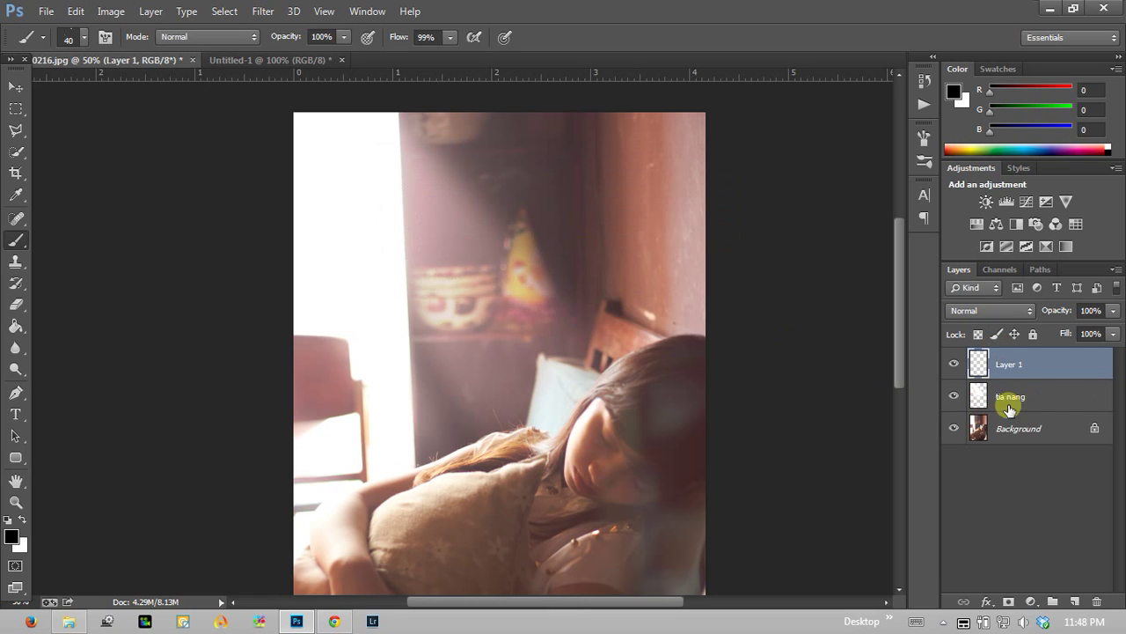
text(bui)
click(968, 365)
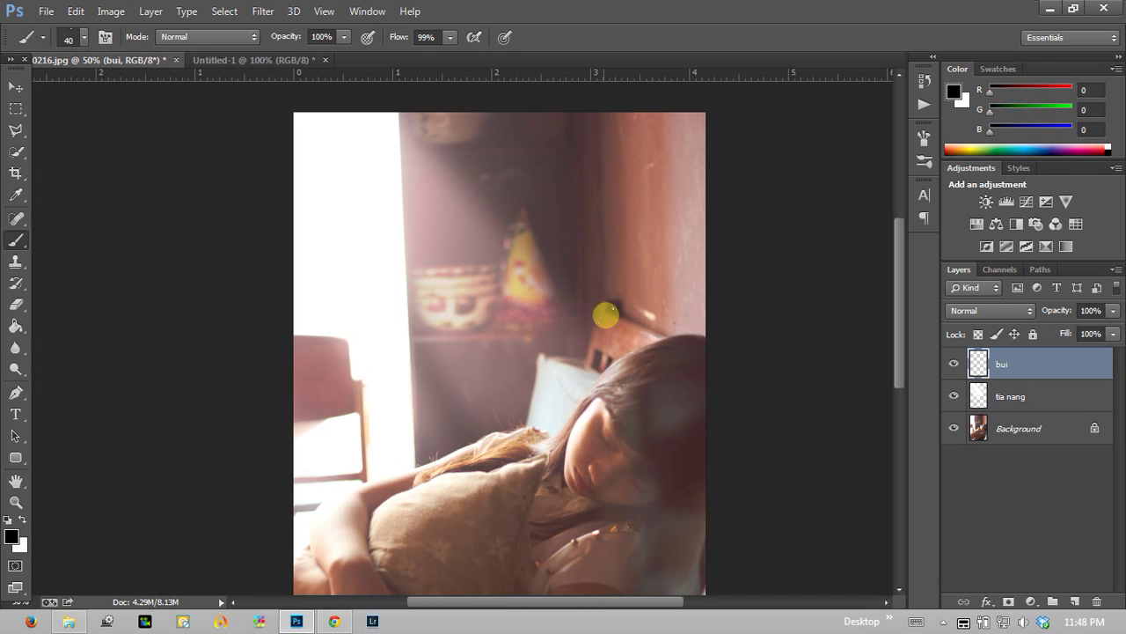
click(923, 139)
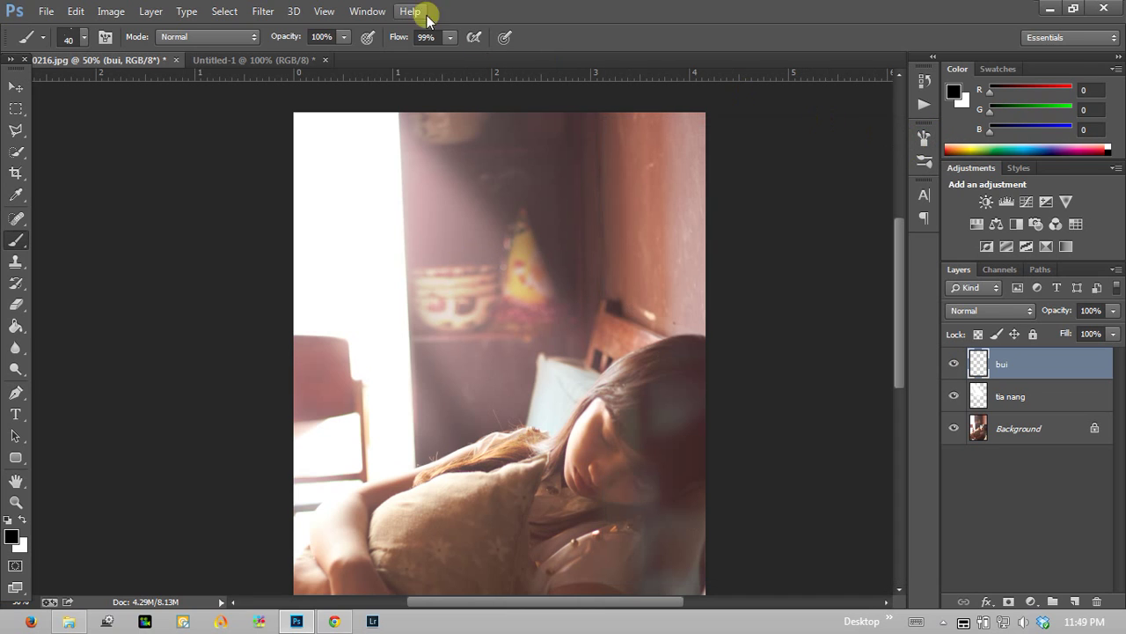
Turn on Shape Dynamics with 100% Size Jitter and 57% Roundness Jitter.
click(368, 12)
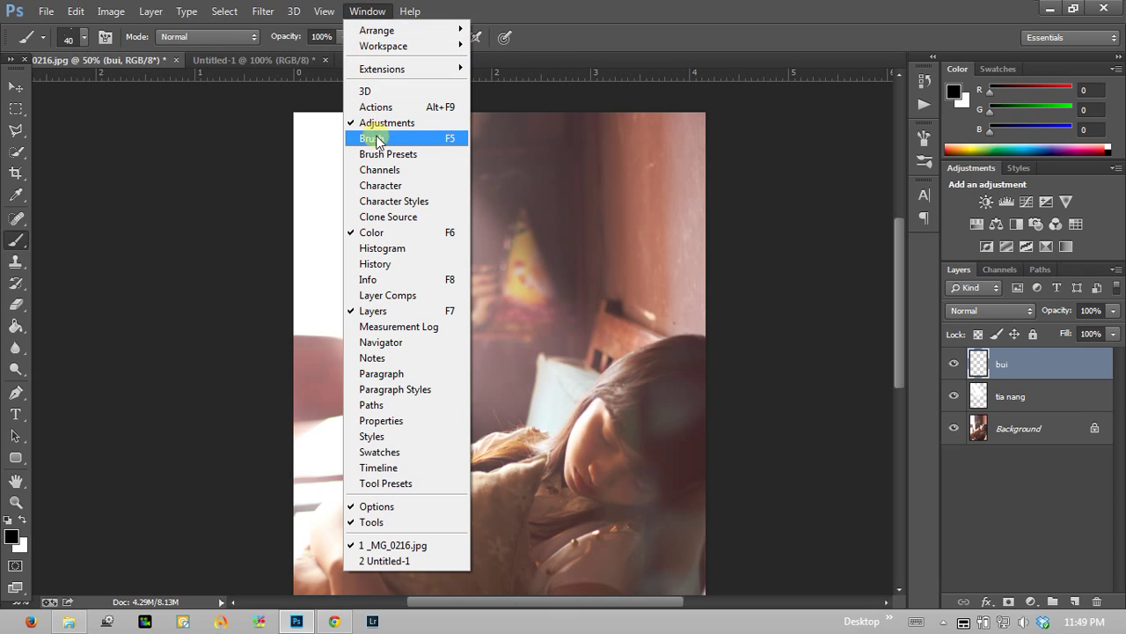
click(384, 139)
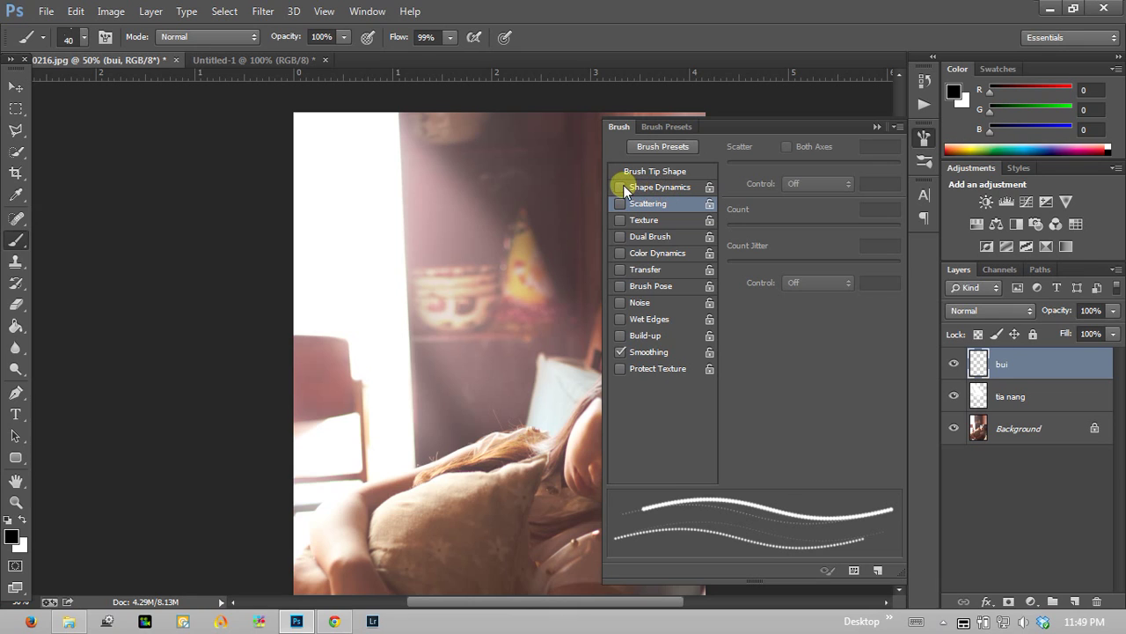
click(651, 187)
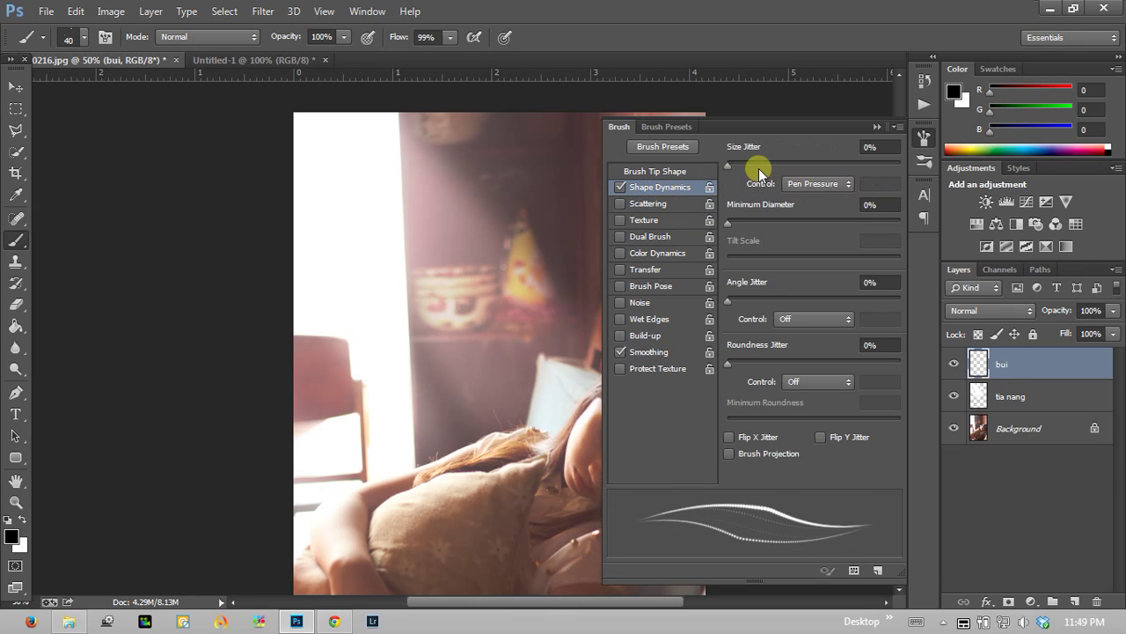
drag(758, 165, 901, 167)
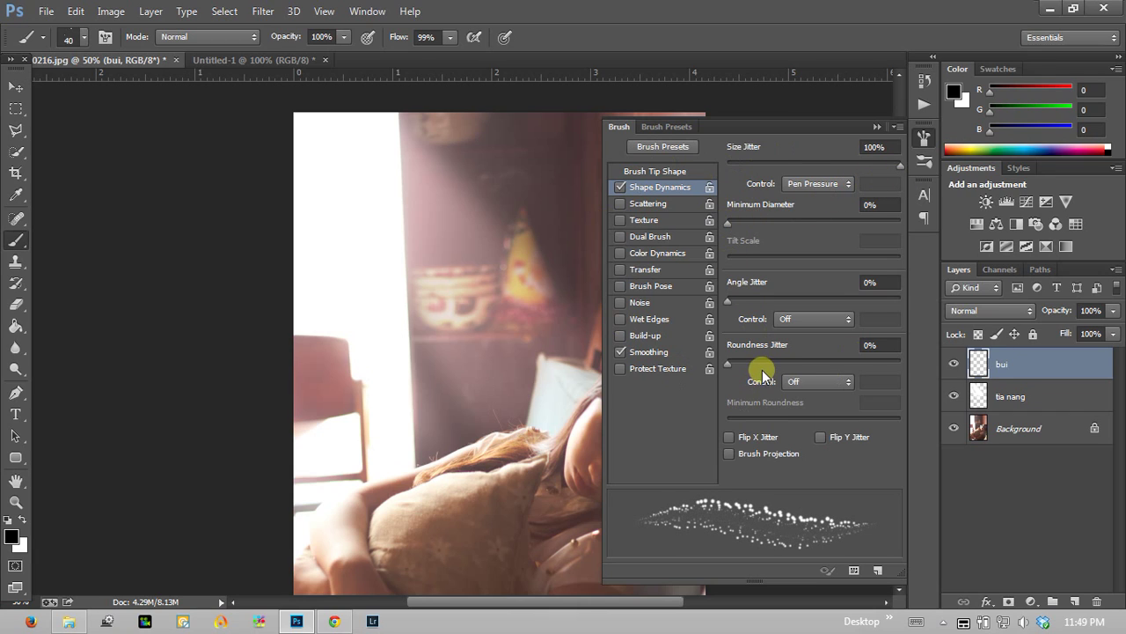
drag(762, 363, 839, 359)
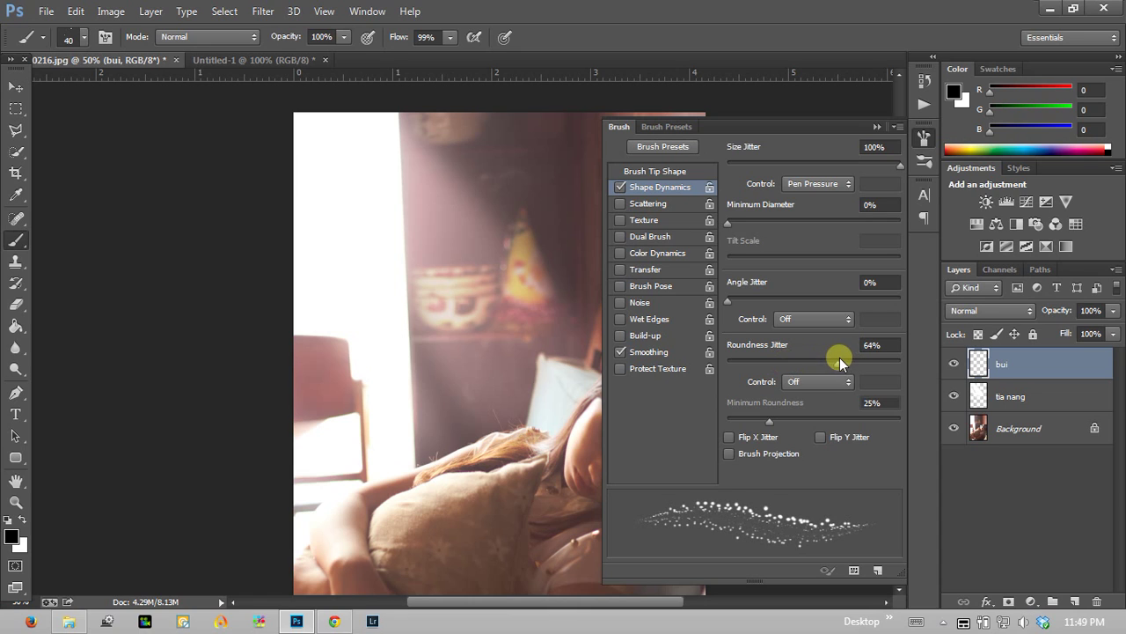
Set Angle Jitter to 100%, paint a trial stroke of scattered dots, then undo it.
drag(763, 297, 830, 302)
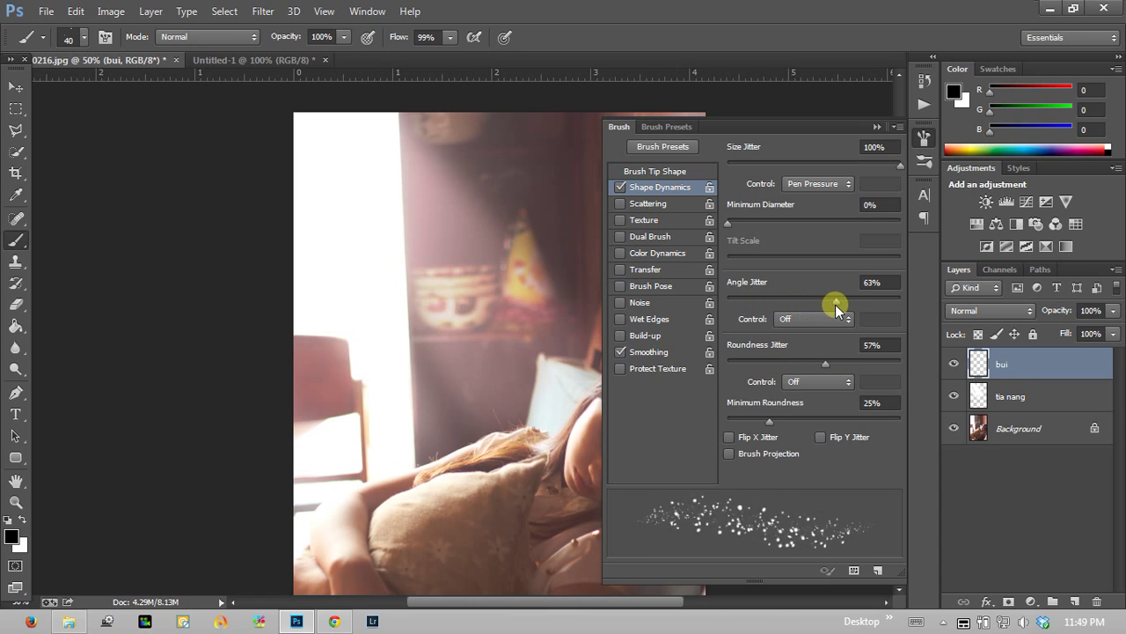
drag(829, 301, 887, 298)
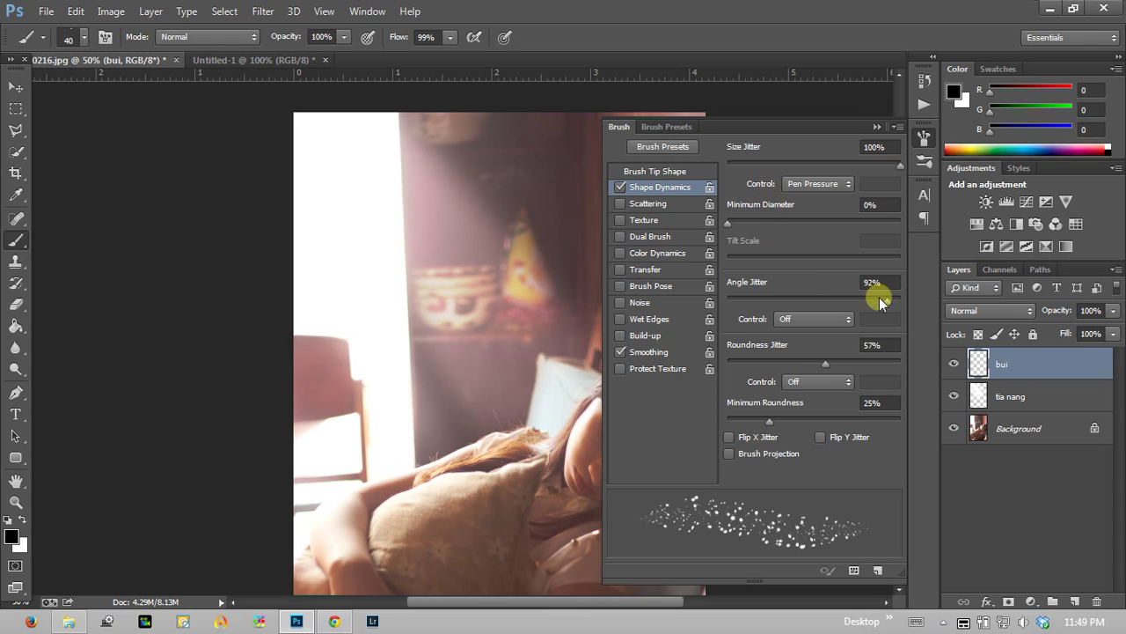
mouse_move(886, 301)
mouse_down()
mouse_move(827, 303)
mouse_move(887, 315)
mouse_up()
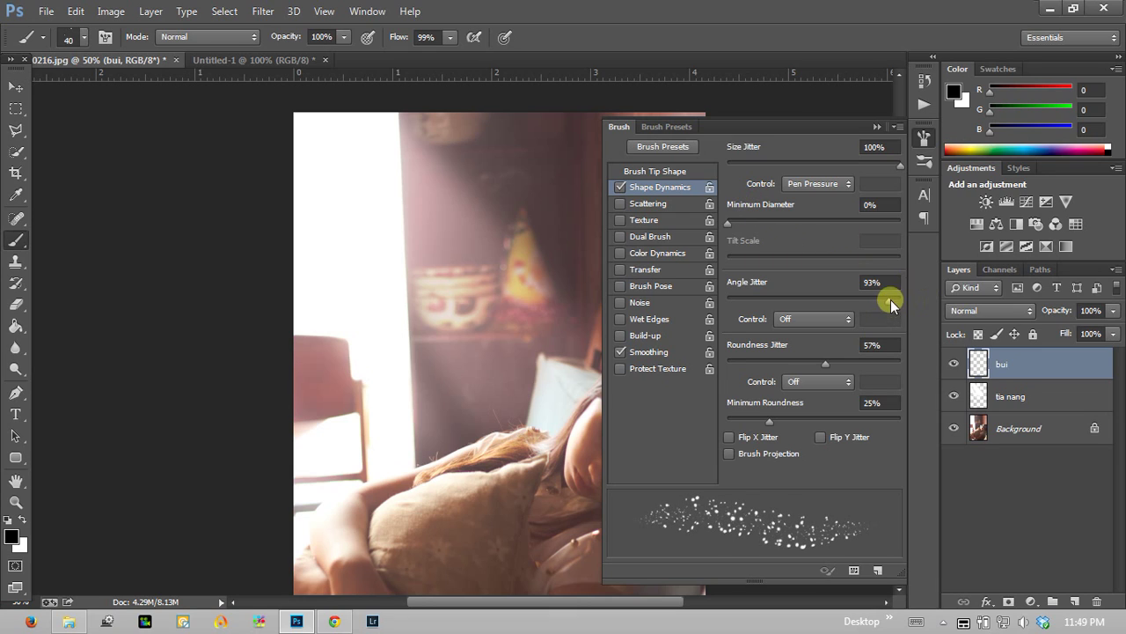
drag(886, 299, 915, 307)
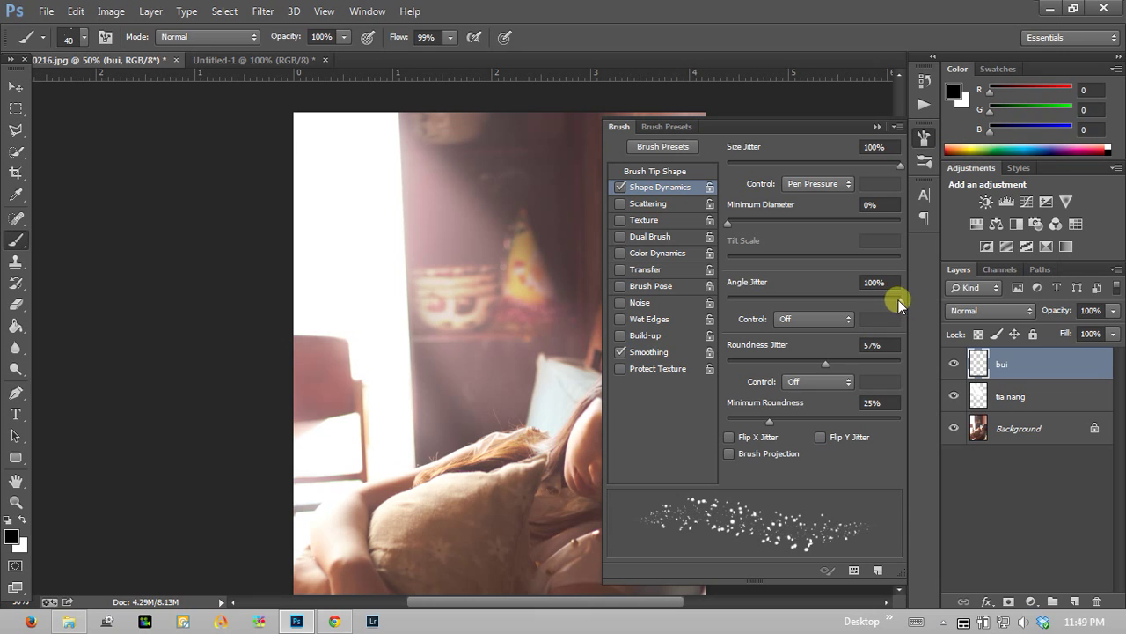
mouse_move(899, 303)
mouse_down()
mouse_move(729, 322)
mouse_move(858, 332)
mouse_up()
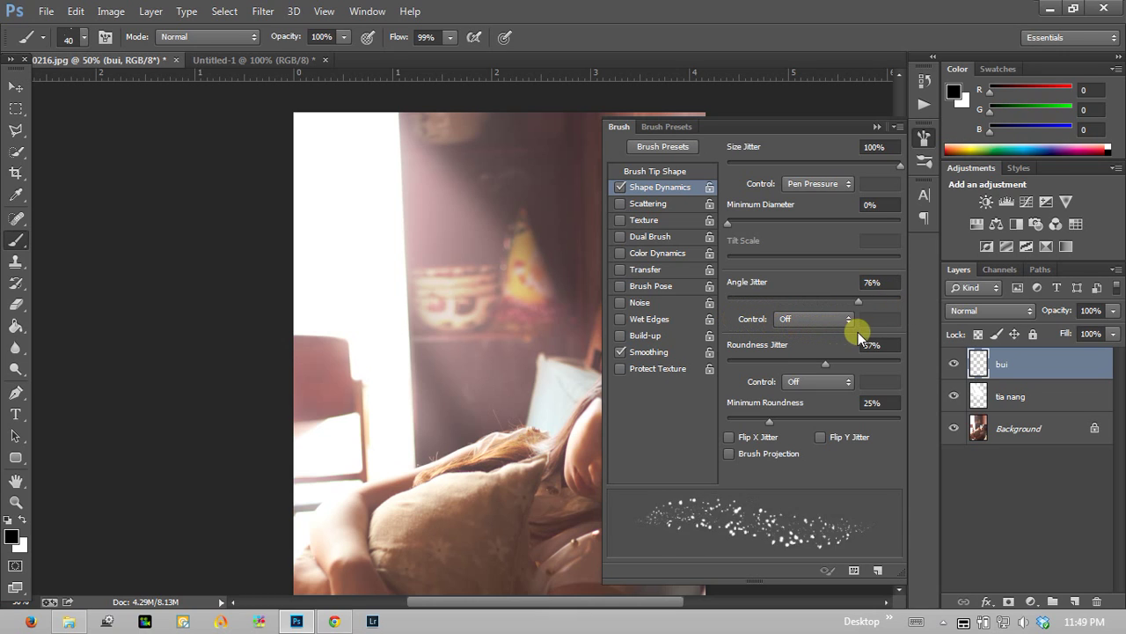
drag(858, 332, 922, 334)
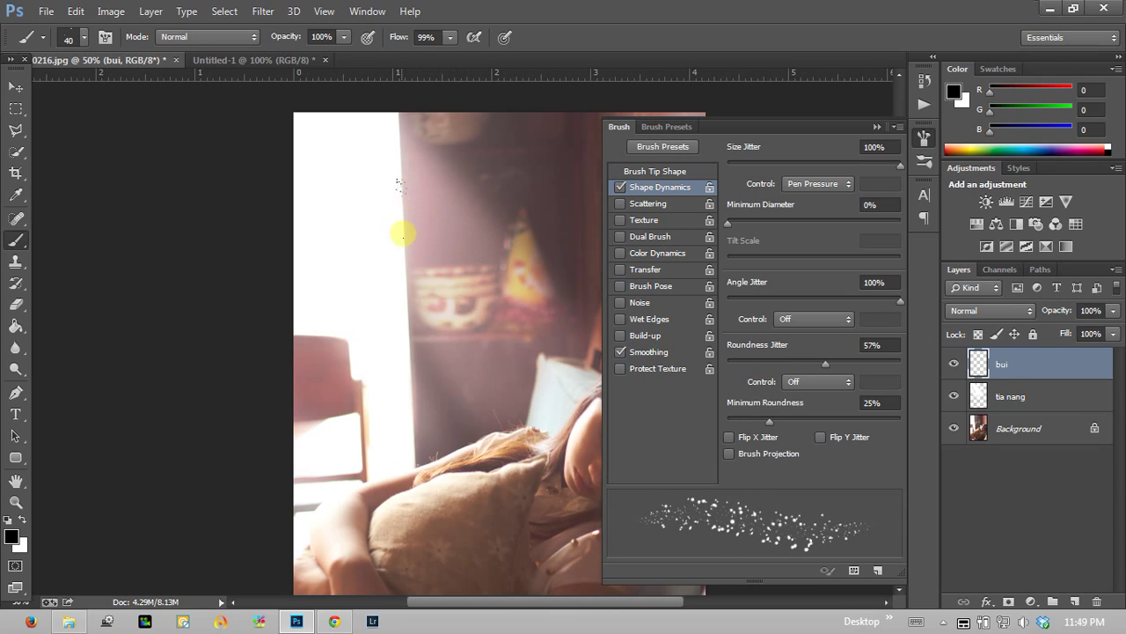
drag(402, 234, 440, 347)
key(ctrl+z)
Enlarge the brush to 80 and paint black test dots down the wall, with and without Shape Dynamics.
key(bracketright)
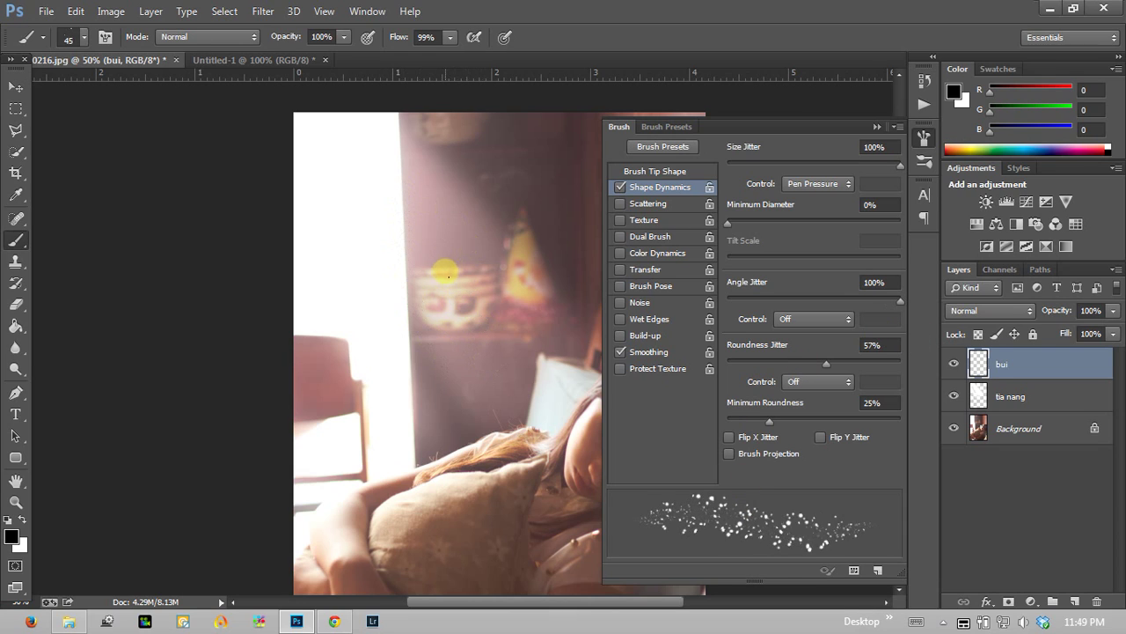
key(bracketright)
key(bracketright)
key(bracketright)
key(bracketright)
drag(450, 365, 457, 433)
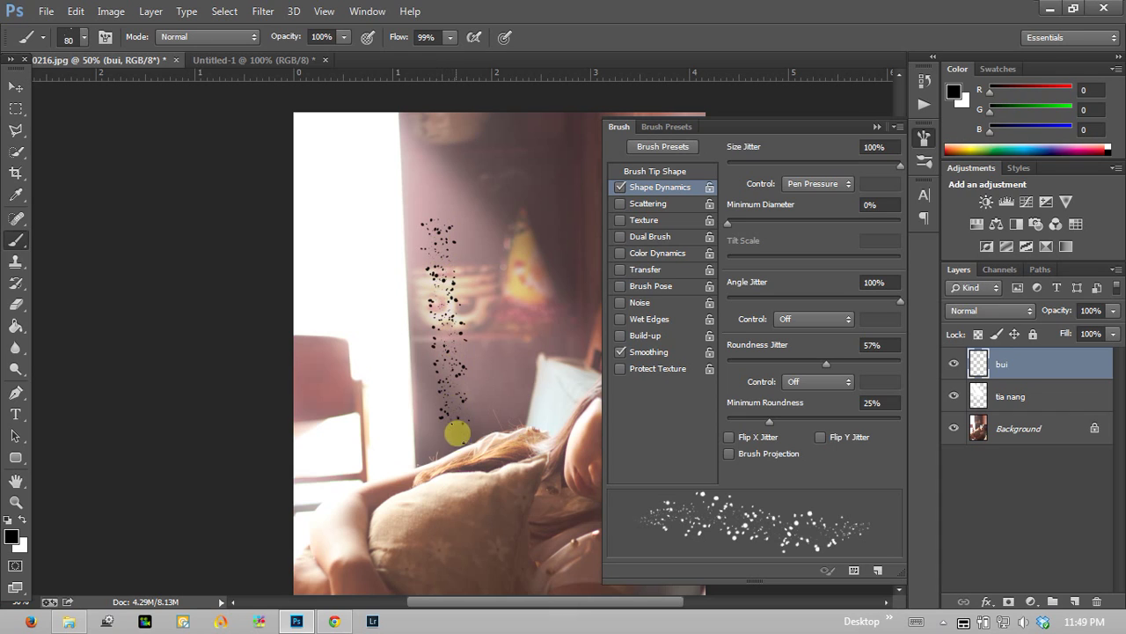
click(620, 187)
mouse_move(497, 227)
mouse_down()
mouse_move(515, 366)
mouse_move(533, 391)
mouse_up()
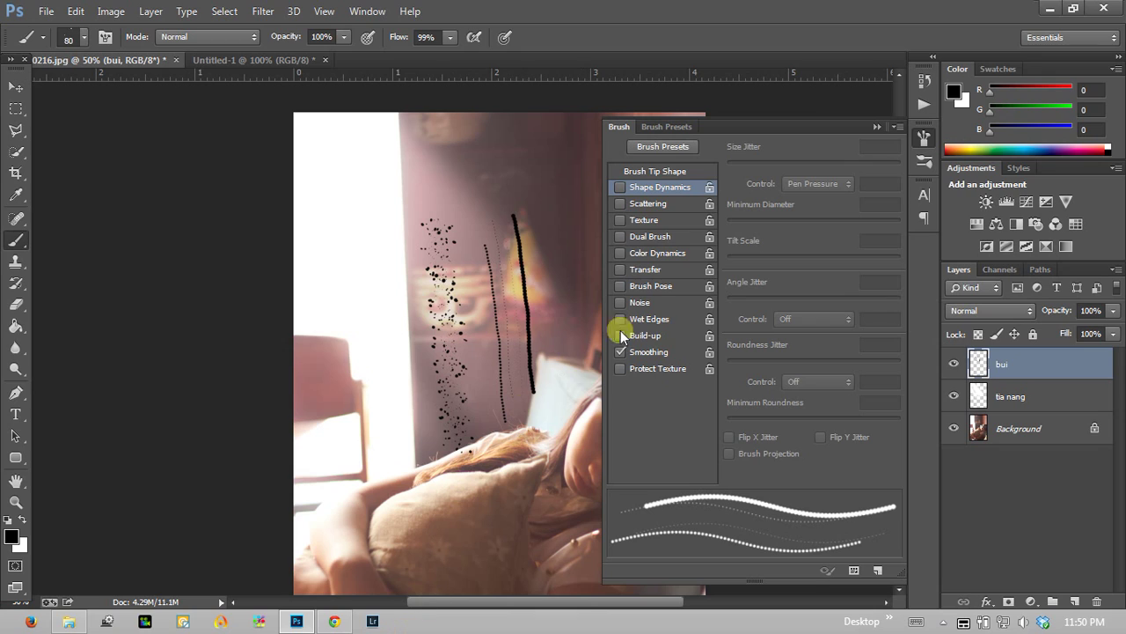
click(621, 188)
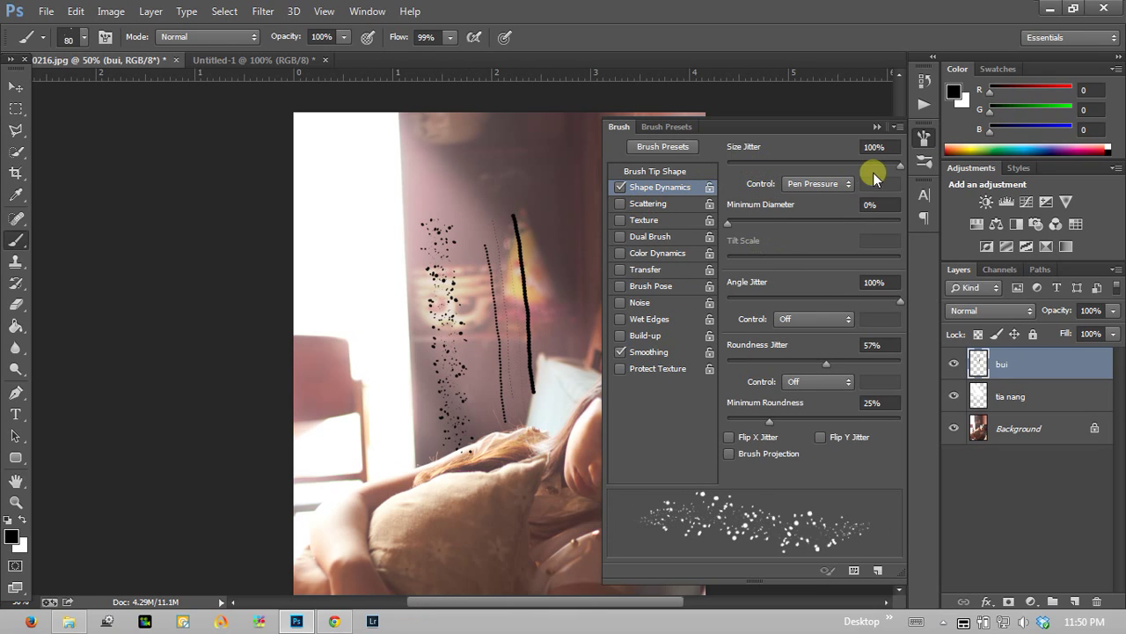
Set Size Jitter back to 100% controlled by Pen Pressure.
drag(890, 164, 813, 164)
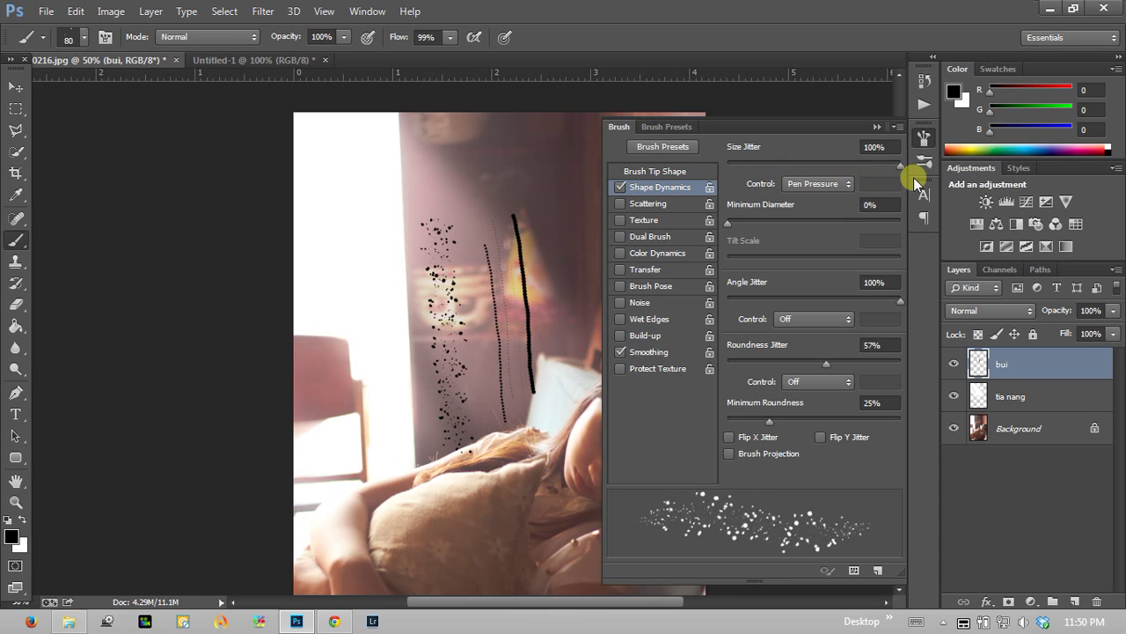
mouse_move(812, 164)
mouse_down()
mouse_move(829, 172)
mouse_move(680, 168)
mouse_up()
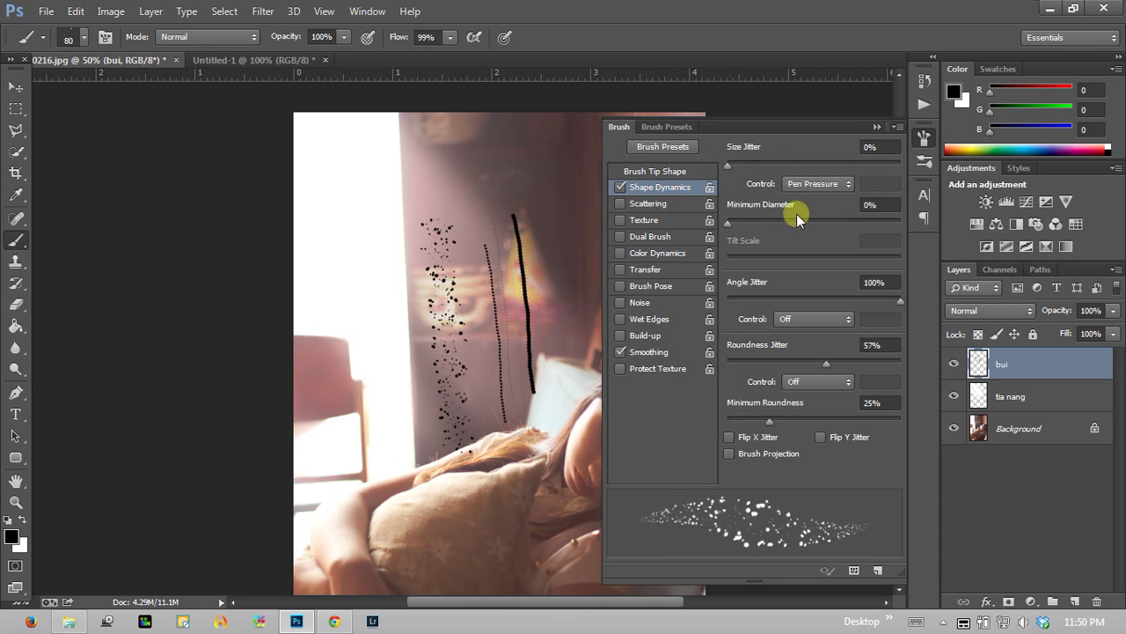
click(825, 184)
click(789, 200)
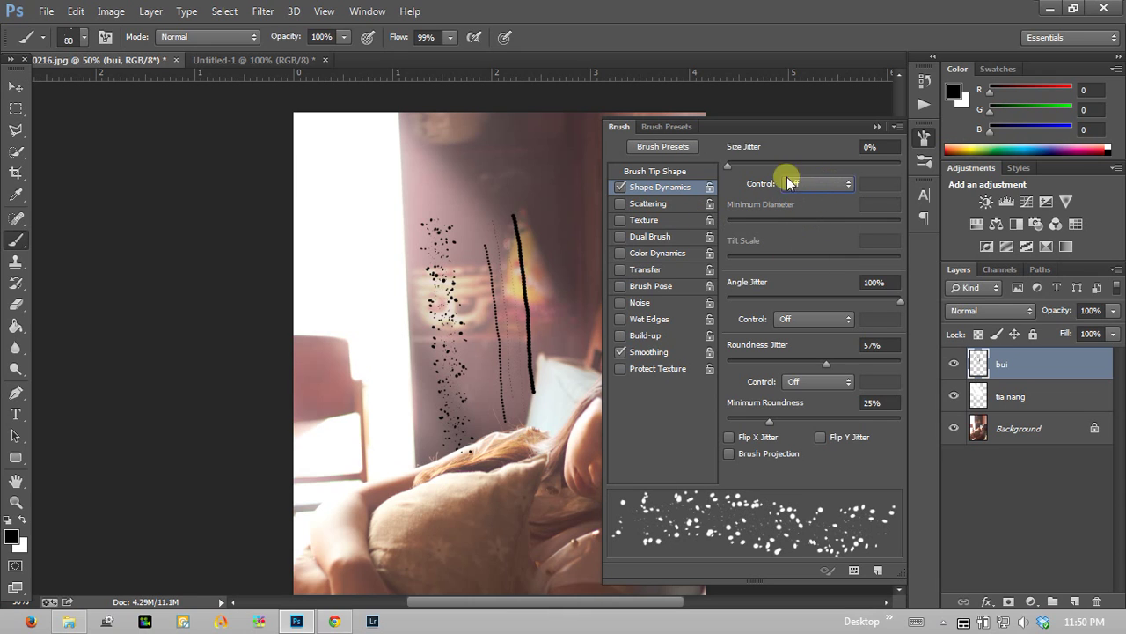
mouse_move(729, 161)
mouse_down()
mouse_move(857, 171)
mouse_move(711, 174)
mouse_move(924, 181)
mouse_move(685, 186)
mouse_up()
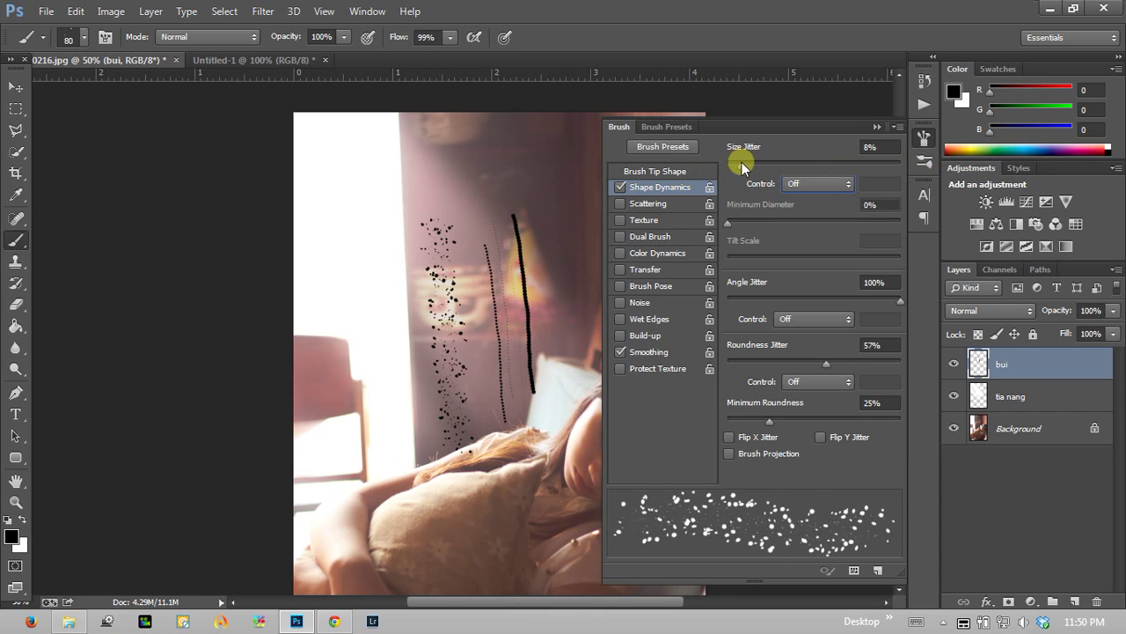
click(814, 183)
click(810, 226)
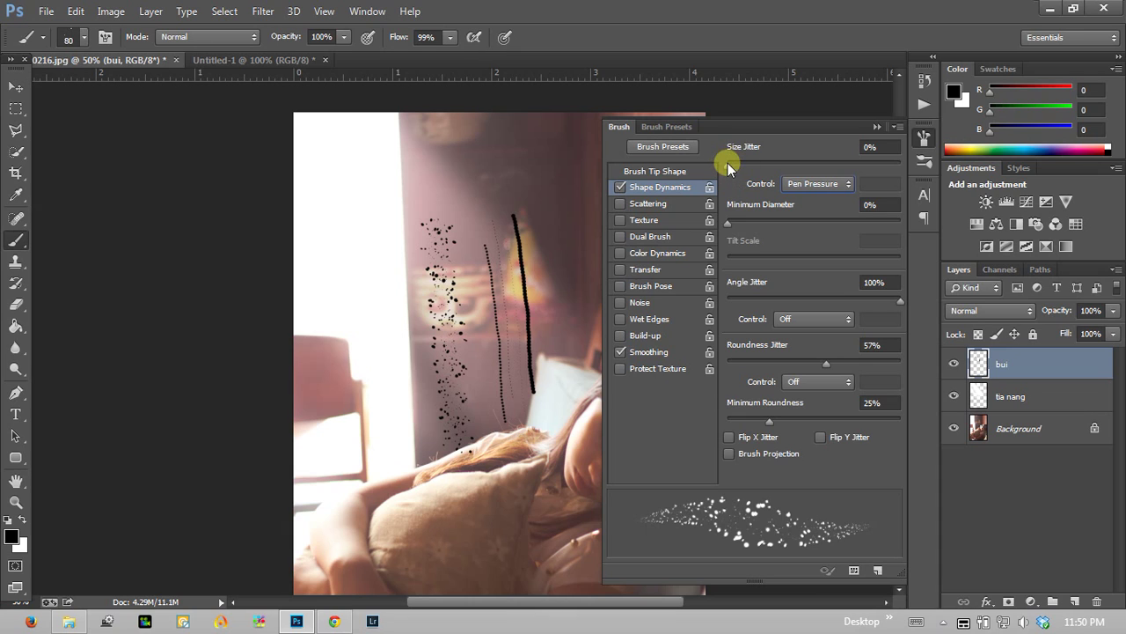
drag(728, 163, 910, 170)
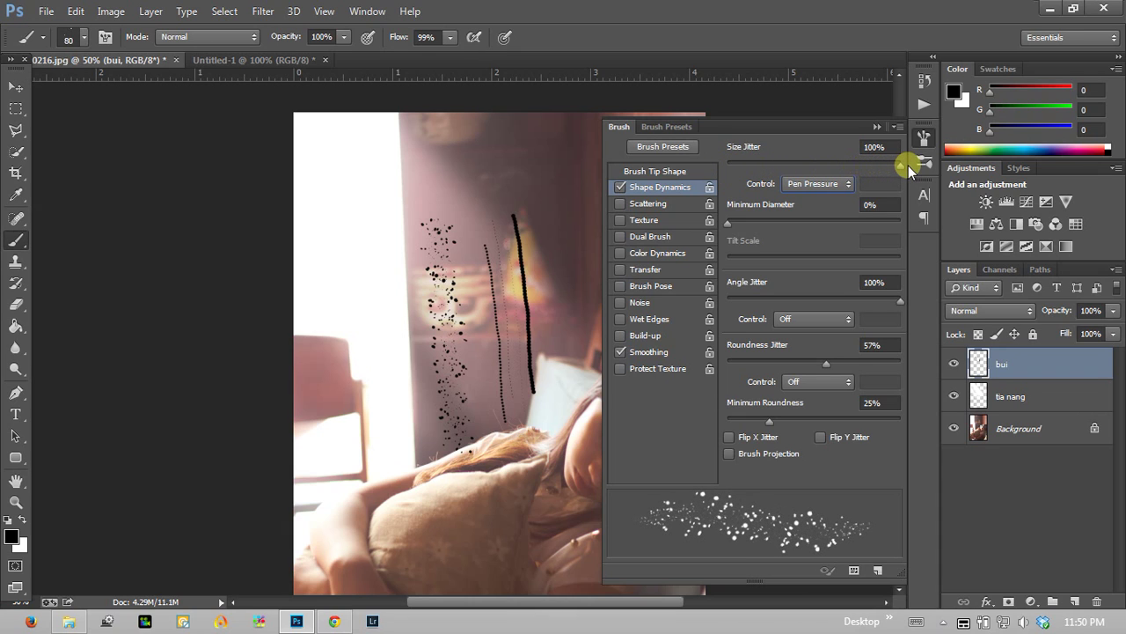
click(822, 184)
click(823, 185)
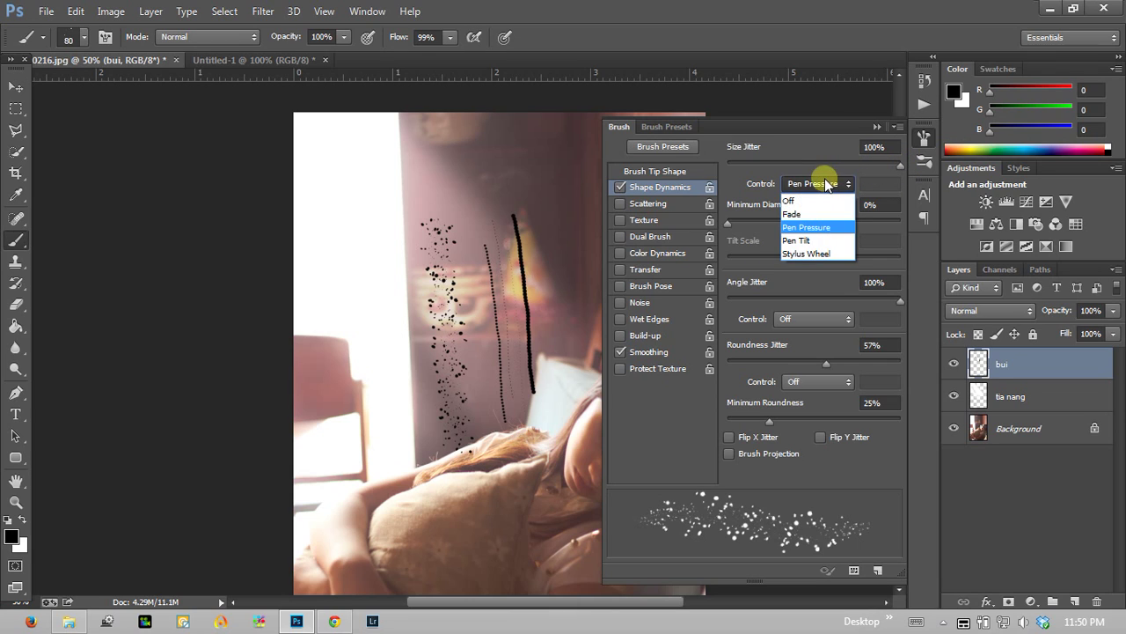
click(817, 227)
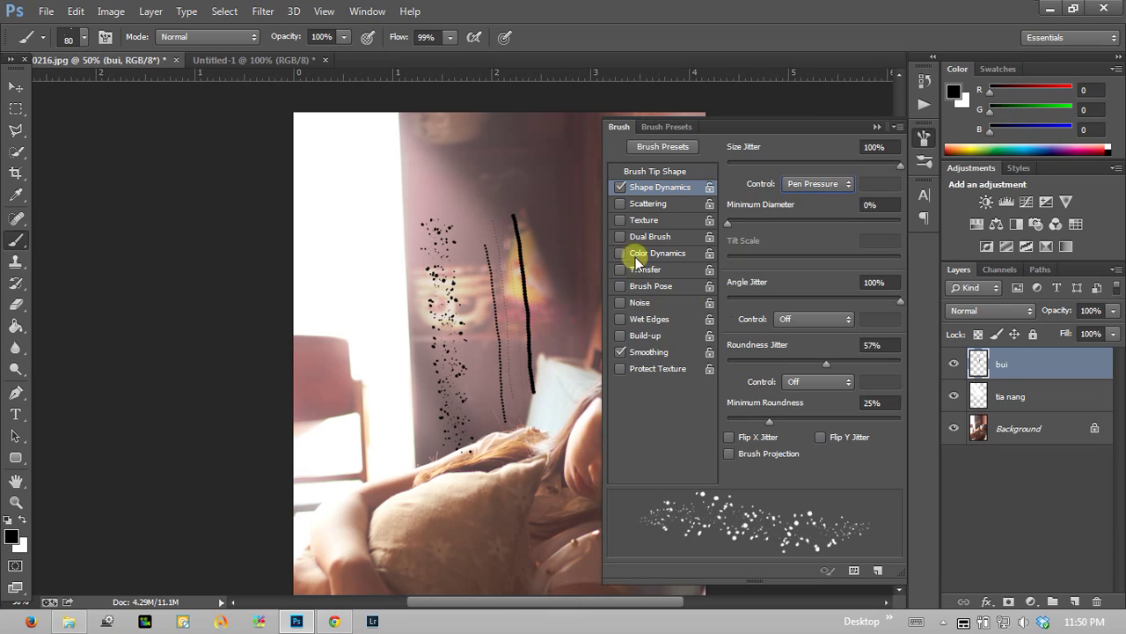
Turn on Scattering at 1000% and spray black test dots over the sunlit left side.
click(640, 207)
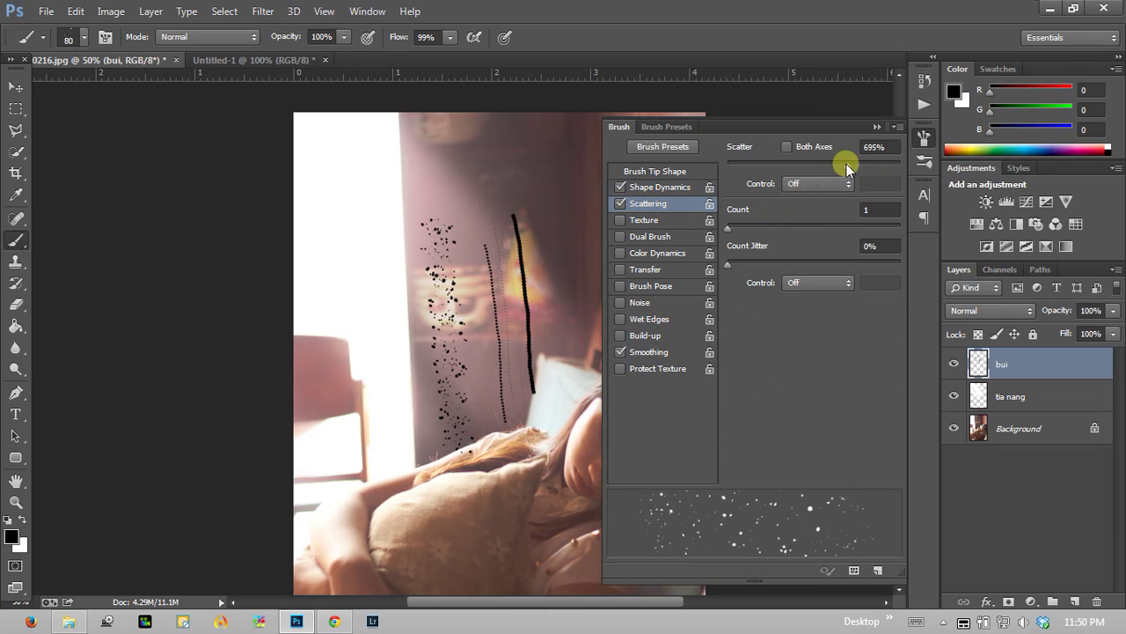
mouse_move(885, 165)
mouse_down()
mouse_move(749, 167)
mouse_move(854, 165)
mouse_move(791, 179)
mouse_up()
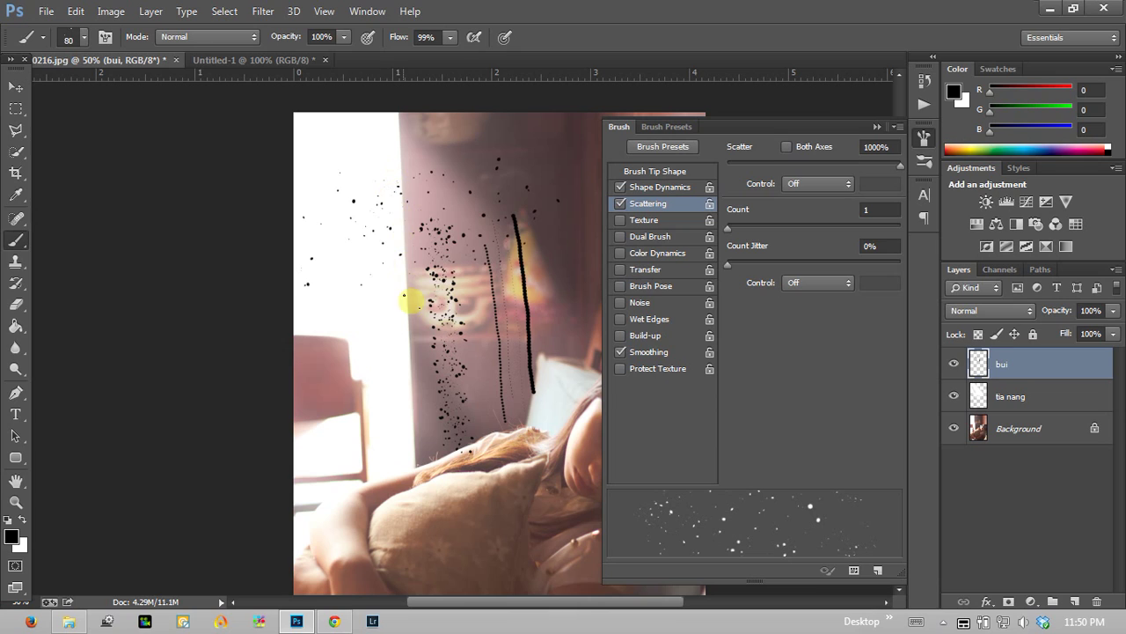
drag(412, 302, 433, 431)
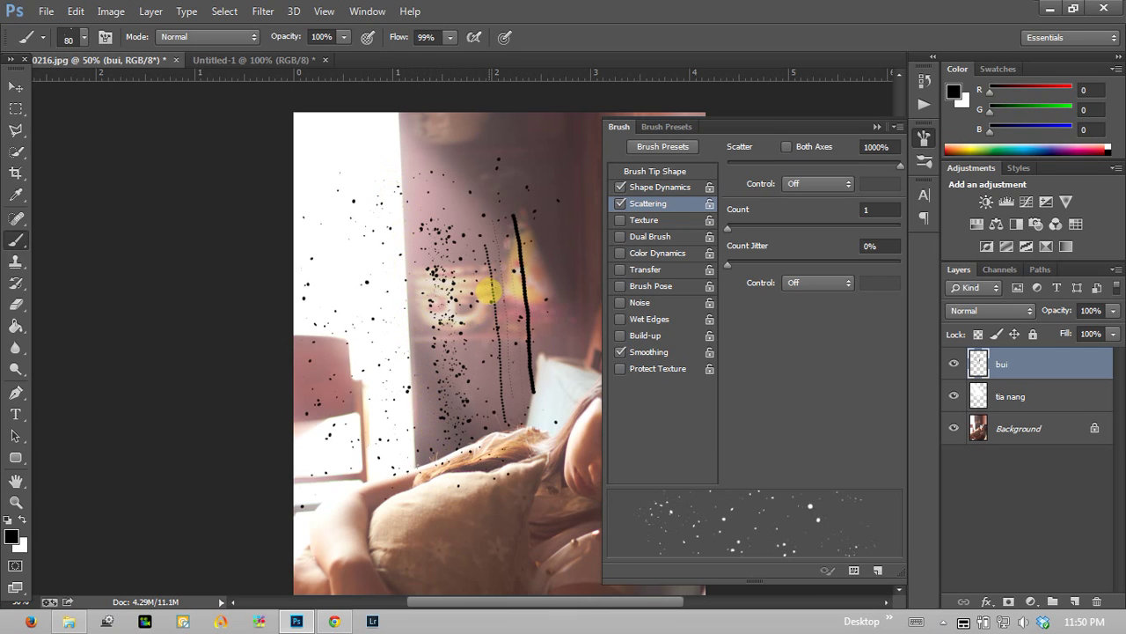
click(871, 124)
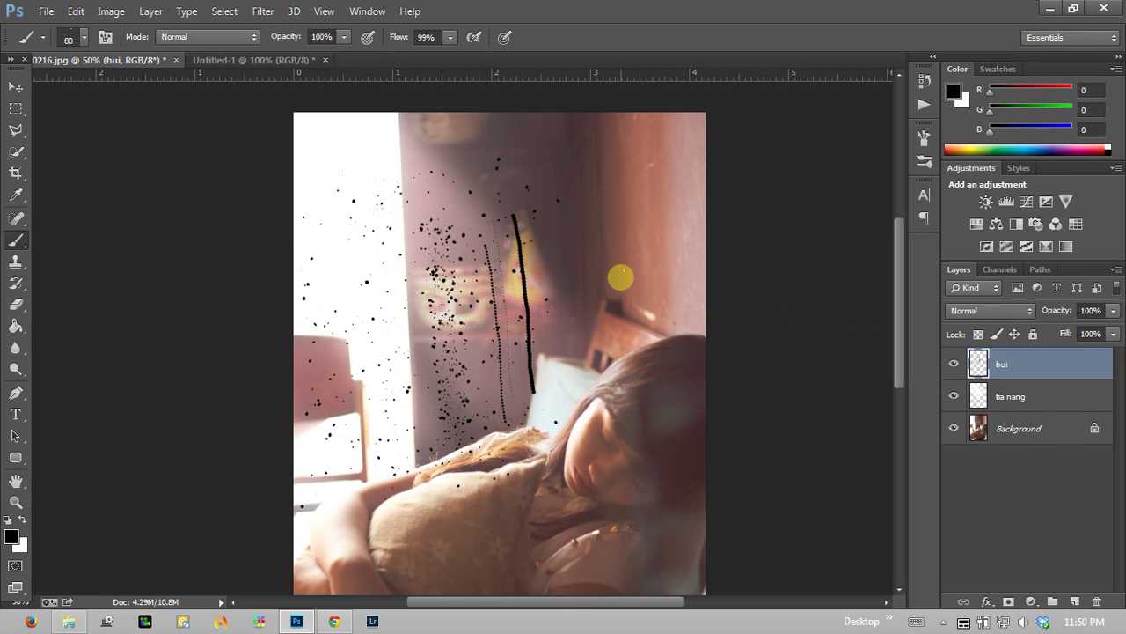
Delete the bui test layer and create a new empty layer above tia nang.
key(Delete)
key(ctrl+shift+n)
key(Return)
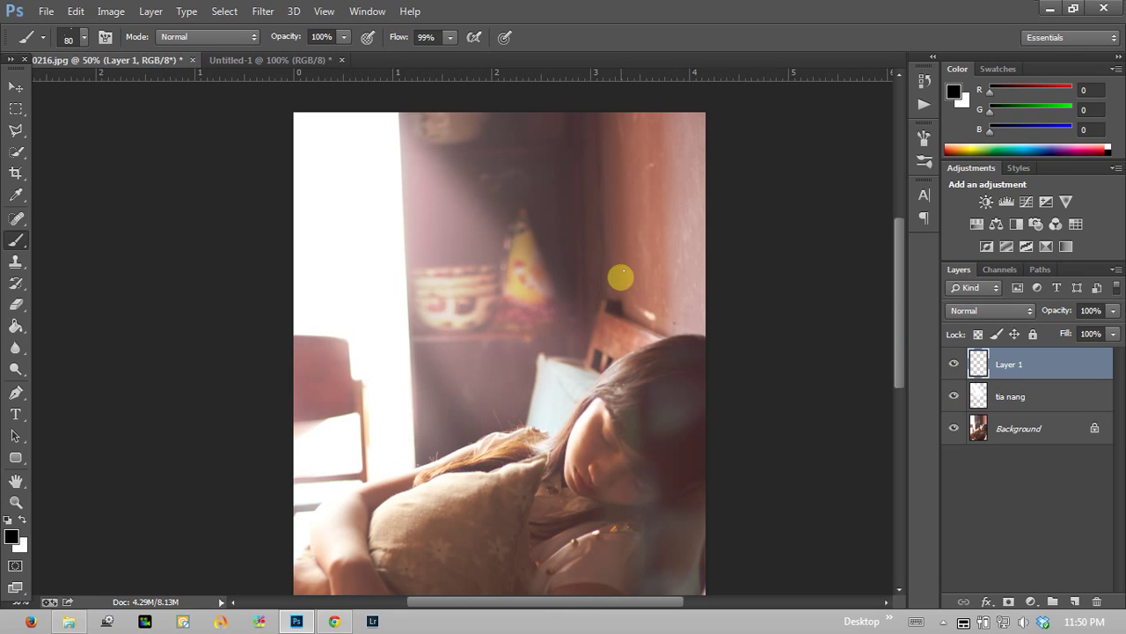
Rename the new layer to bui and set the brush size back to 80.
double_click(1012, 364)
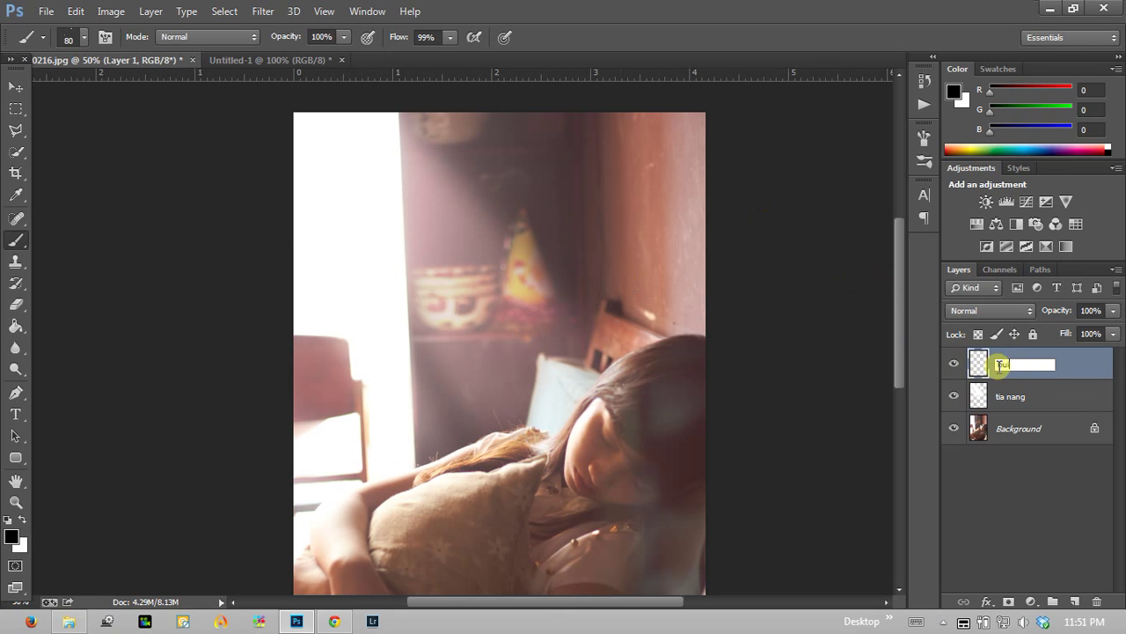
key(Return)
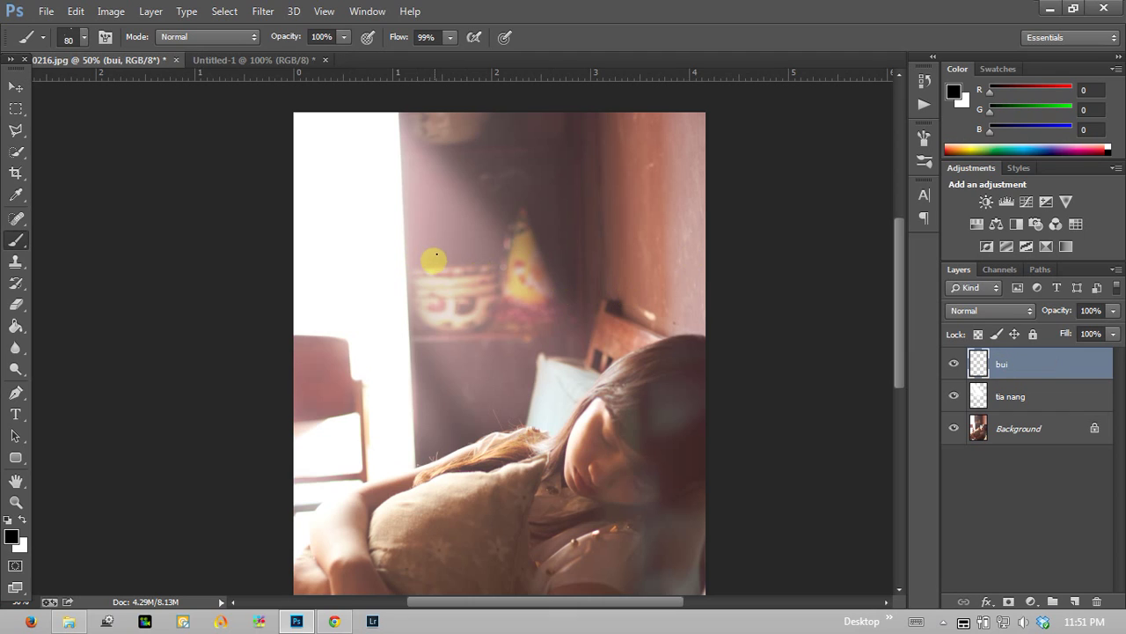
key(bracketleft)
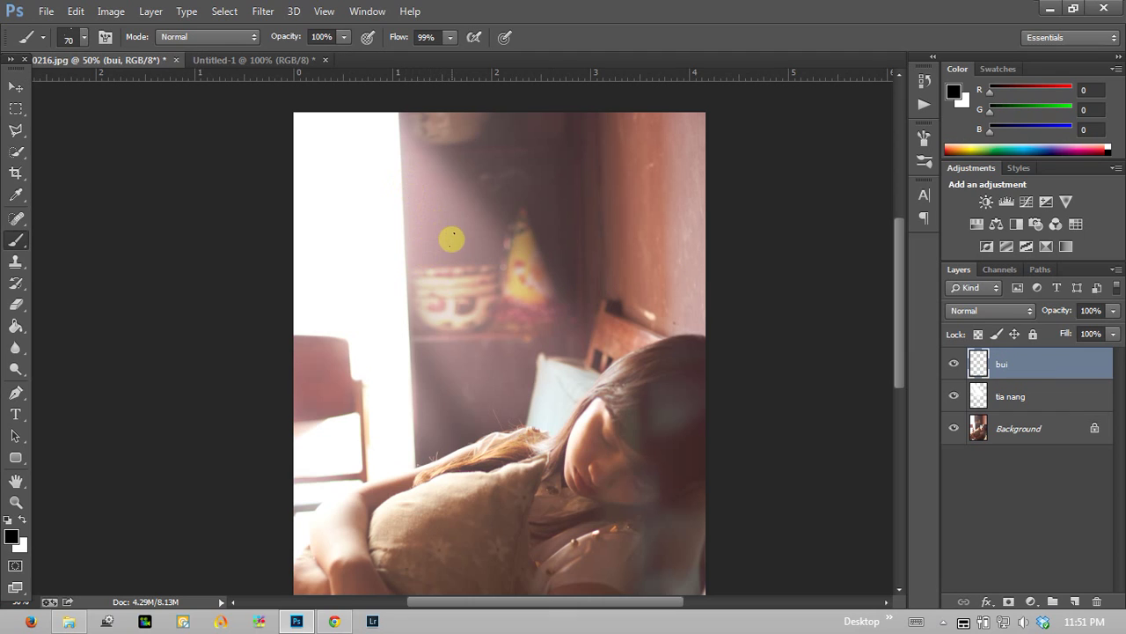
key(bracketright)
key(bracketright)
key(bracketright)
key(bracketleft)
key(bracketleft)
key(bracketleft)
Paint a test stroke of specks, then make white the painting colour.
mouse_move(427, 205)
mouse_down()
mouse_move(464, 252)
mouse_move(424, 242)
mouse_up()
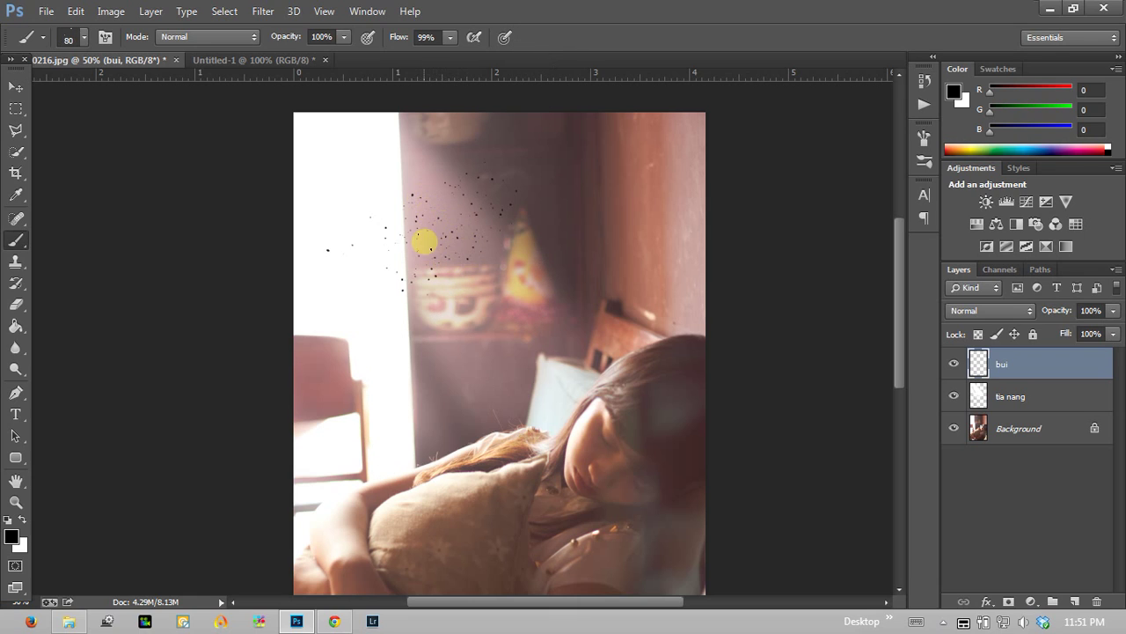
click(22, 518)
alt+click(372, 232)
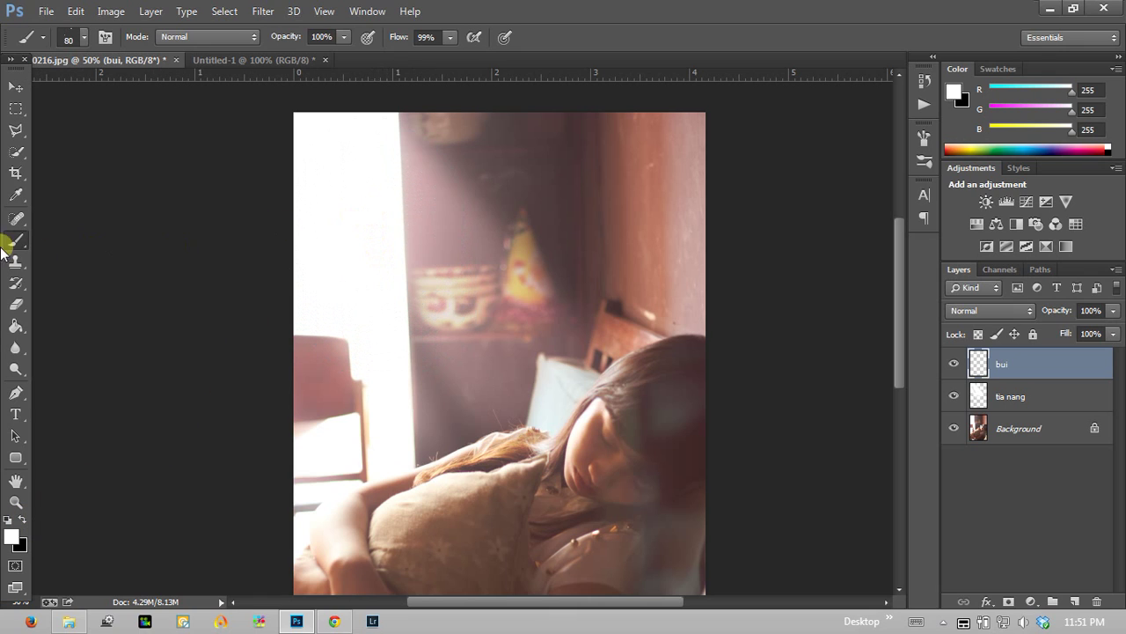
Sample the bright window light colour, paint trial white dots, then undo them.
click(16, 195)
drag(354, 181, 367, 197)
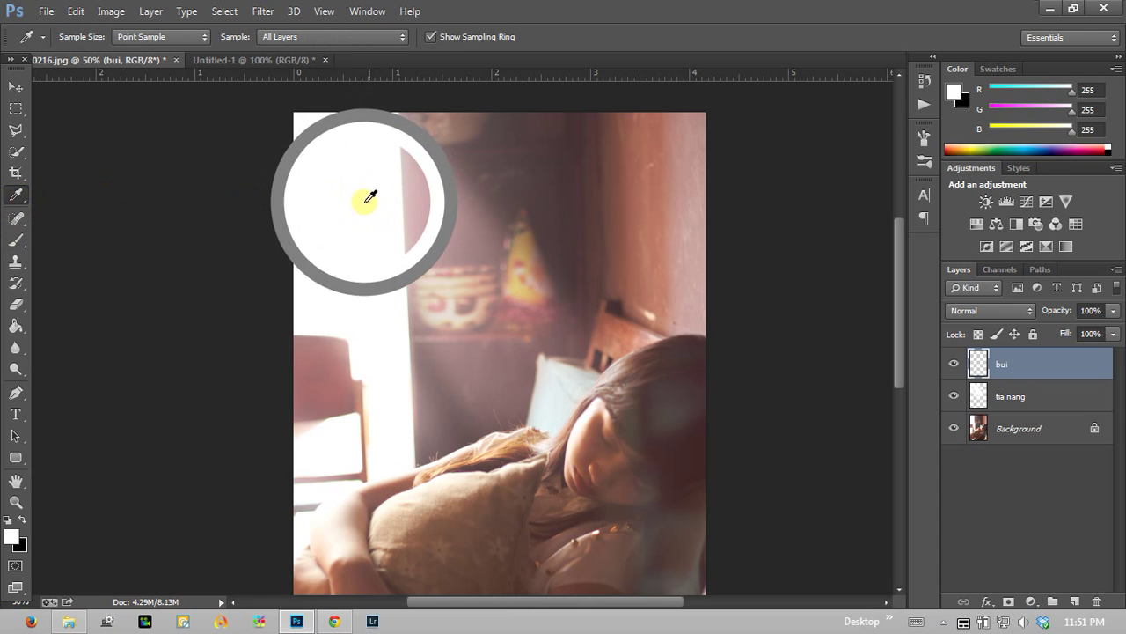
click(16, 239)
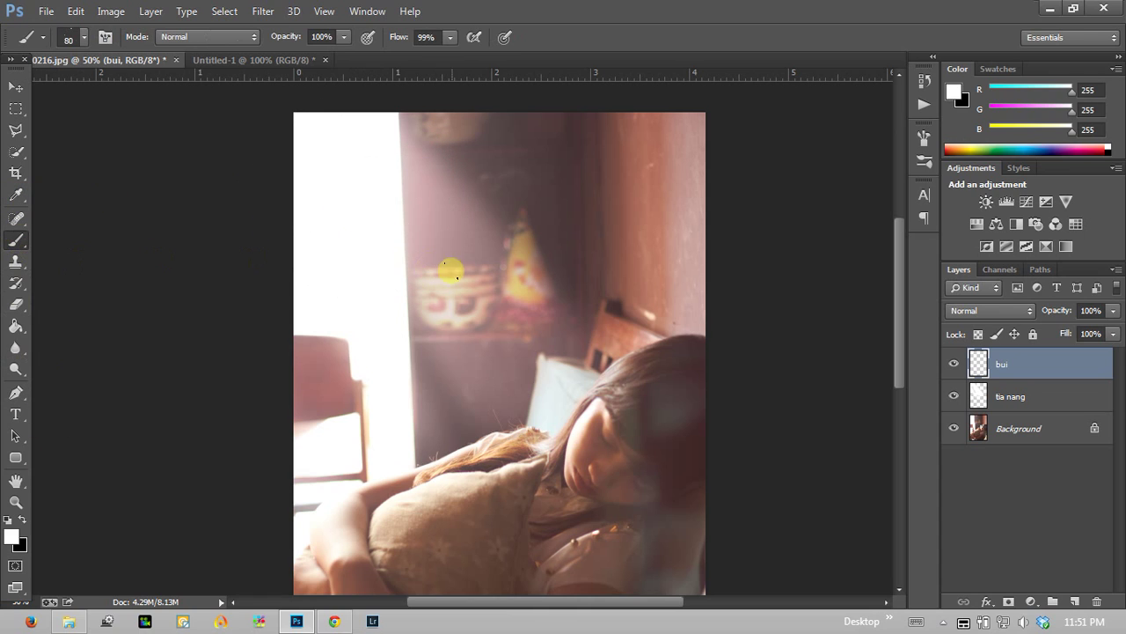
mouse_move(422, 205)
mouse_down()
mouse_move(513, 314)
mouse_move(511, 336)
mouse_up()
key(ctrl+z)
With a 40 px brush, paint white specks near the chair, along the beam and by the window.
key(bracketleft)
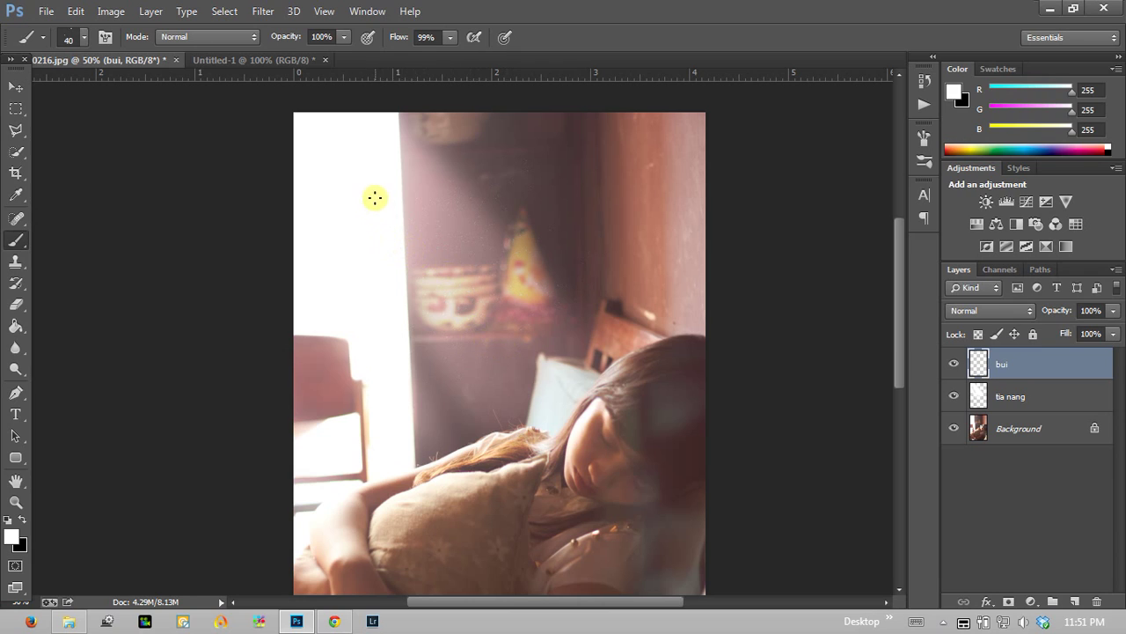
drag(487, 319, 528, 330)
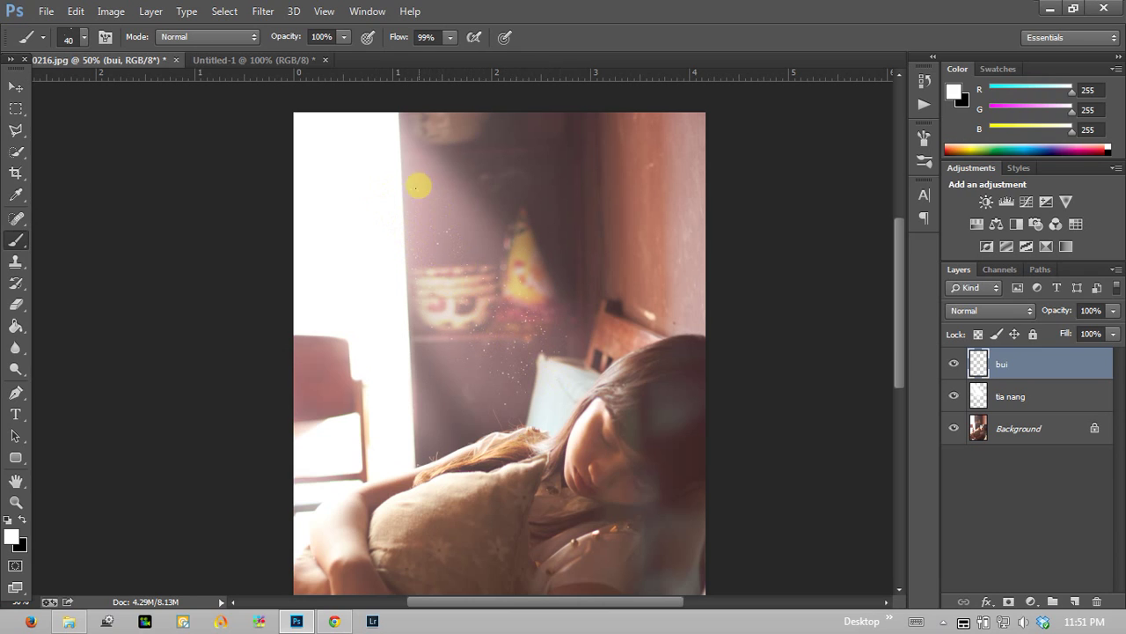
drag(449, 295, 421, 360)
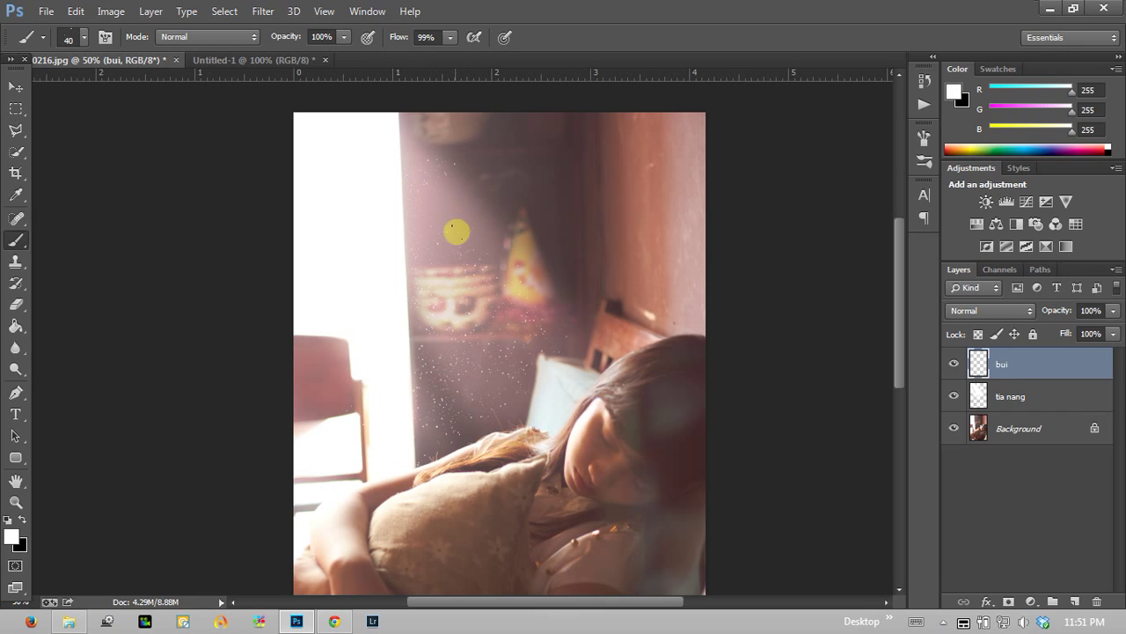
mouse_move(455, 226)
mouse_down()
mouse_move(377, 217)
mouse_move(360, 237)
mouse_up()
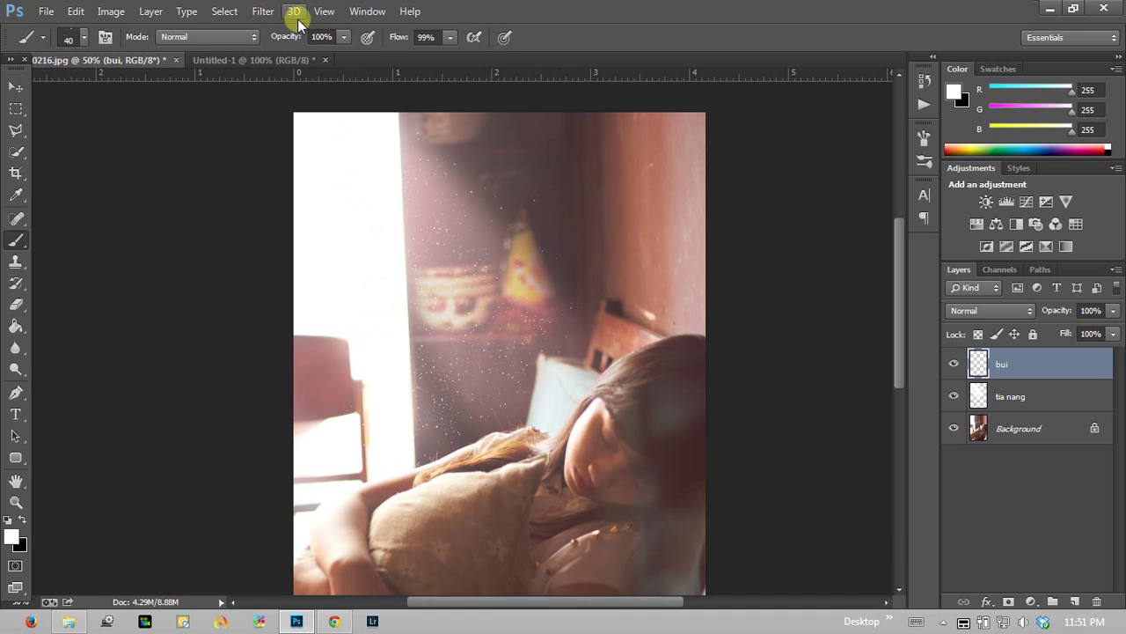
Zoom in to inspect the specks, refit the photo at 66.7%, and open the Filter menu.
click(263, 11)
mouse_move(271, 193)
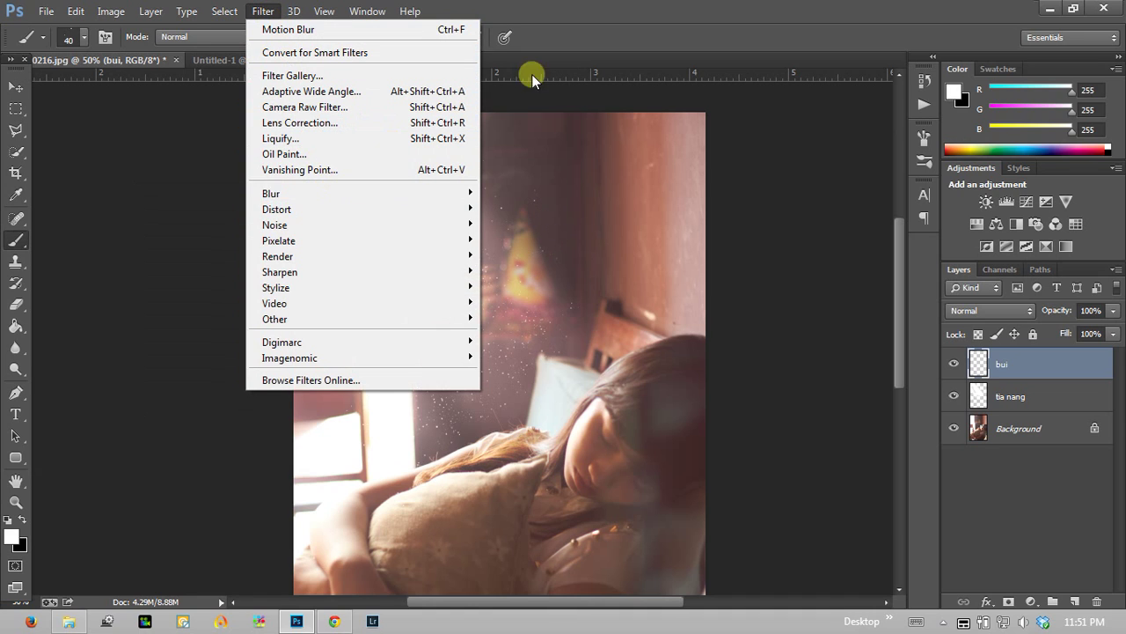
click(497, 44)
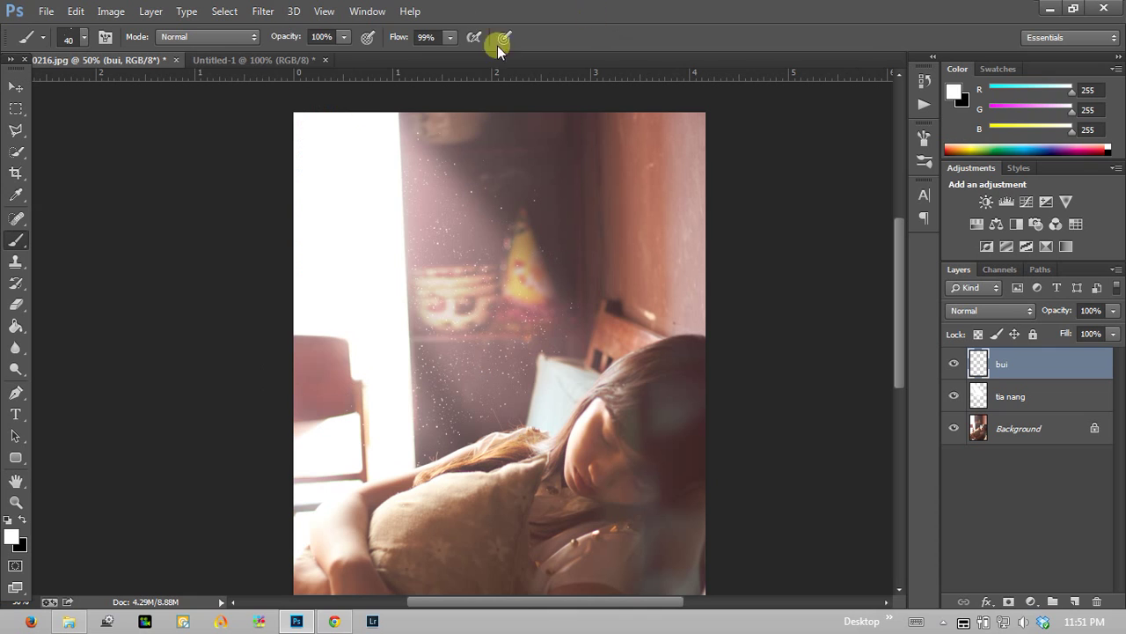
click(16, 502)
click(445, 339)
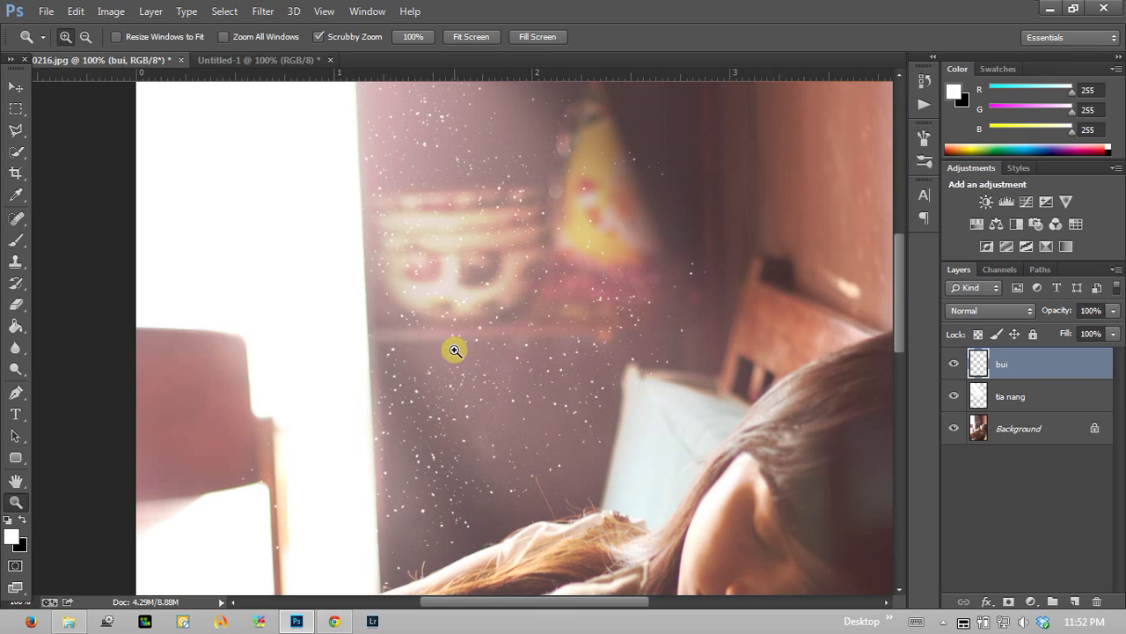
right_click(428, 292)
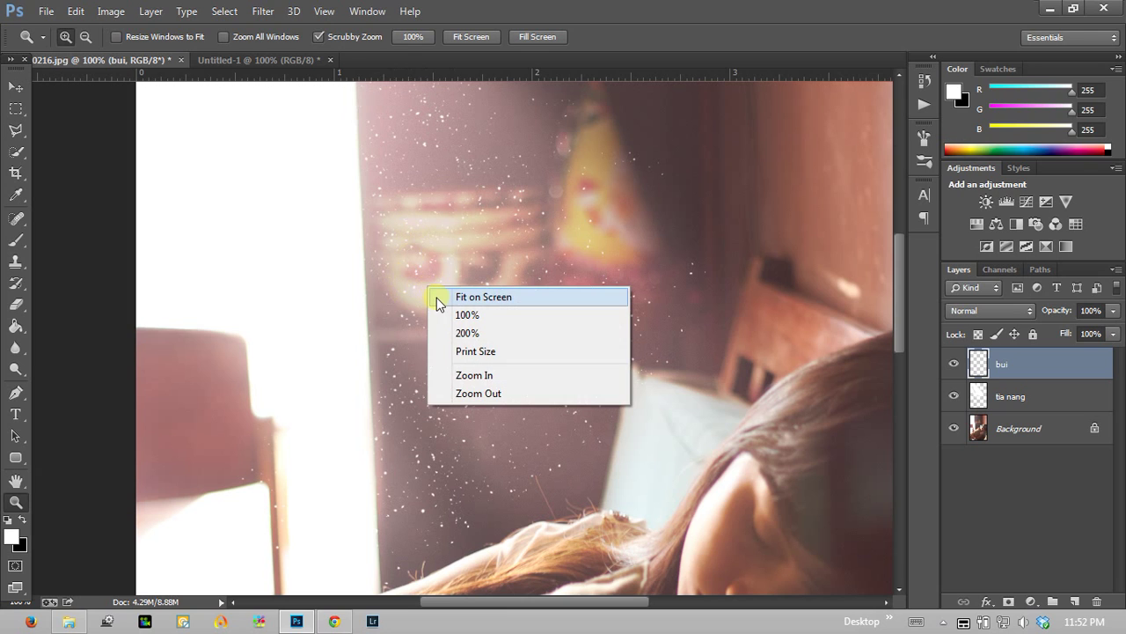
click(445, 299)
click(397, 212)
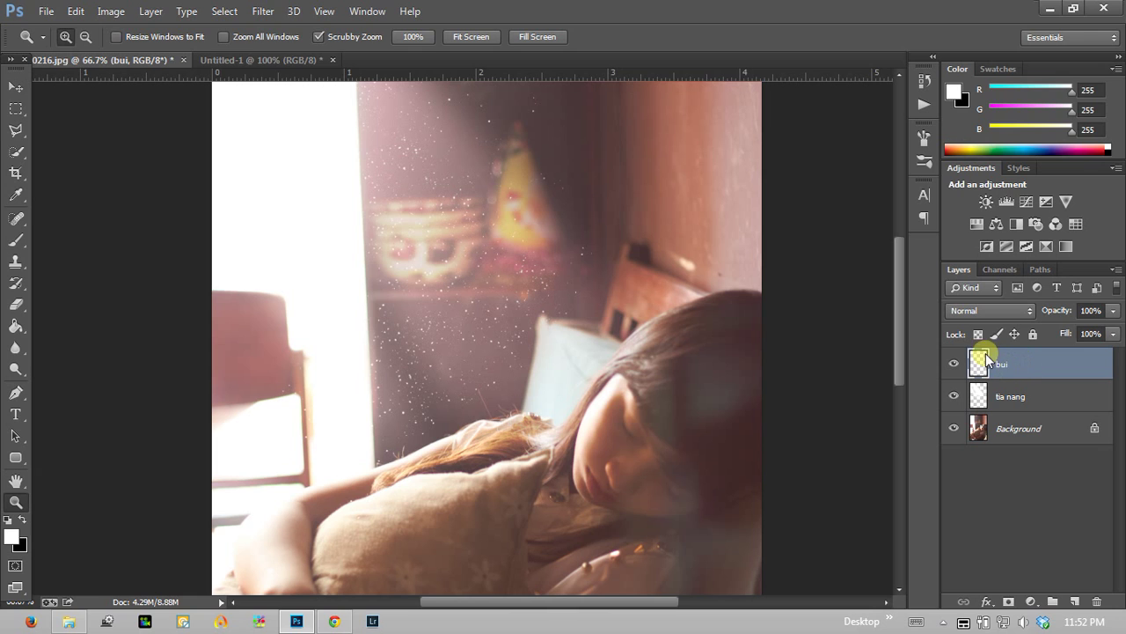
click(262, 12)
mouse_move(291, 193)
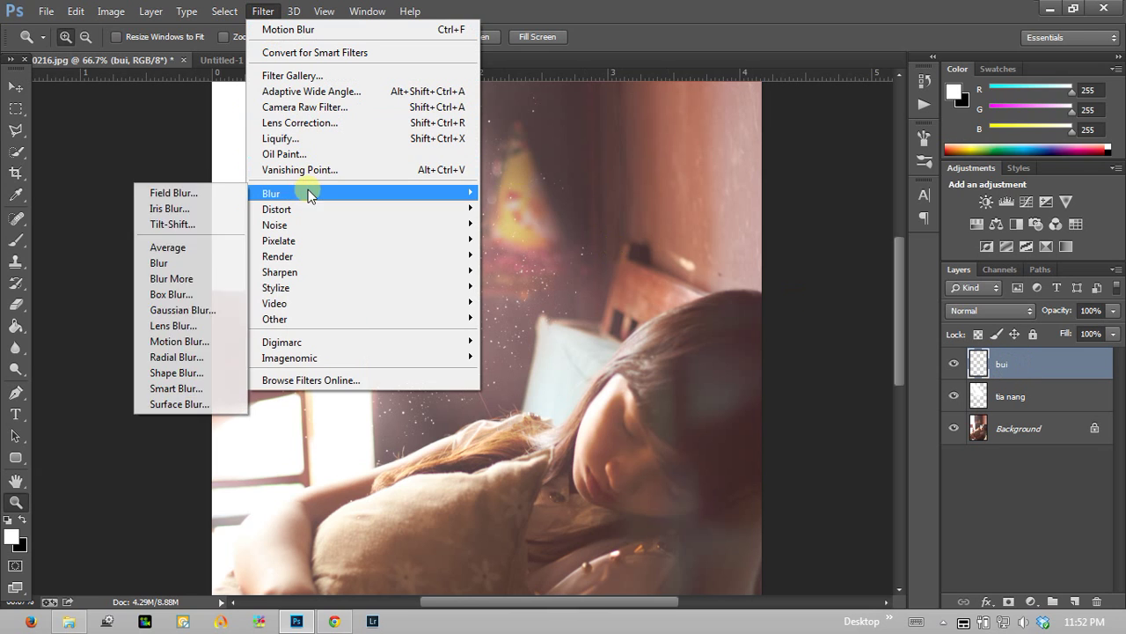
Apply a Gaussian Blur of about 1.1 px to the bui specks and set opacity to 50%.
click(181, 309)
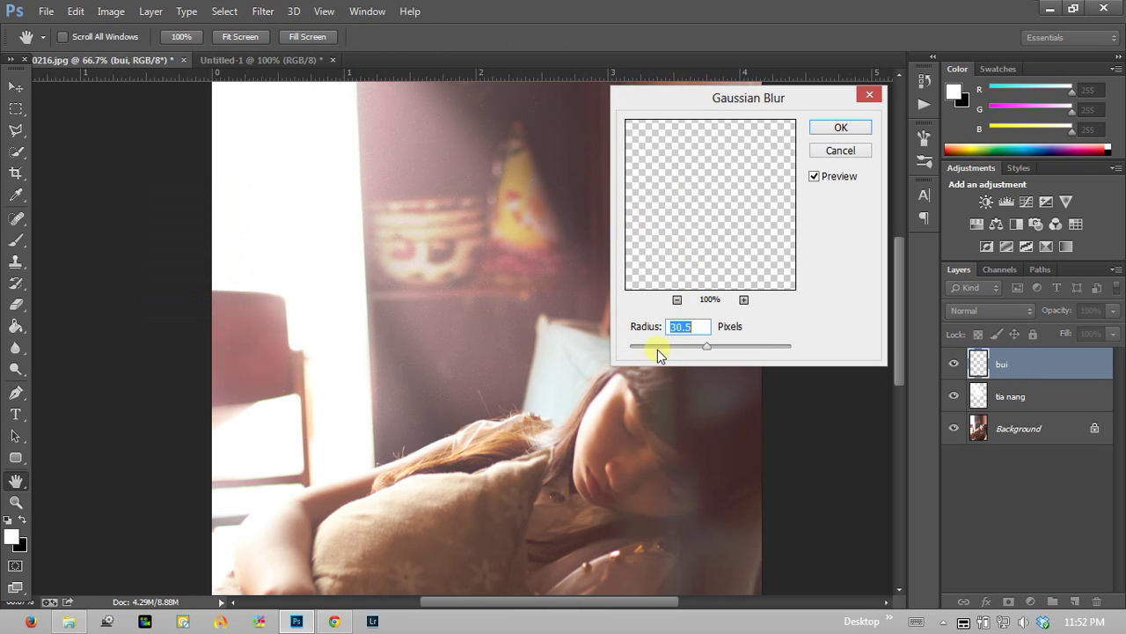
drag(653, 348, 638, 346)
click(837, 128)
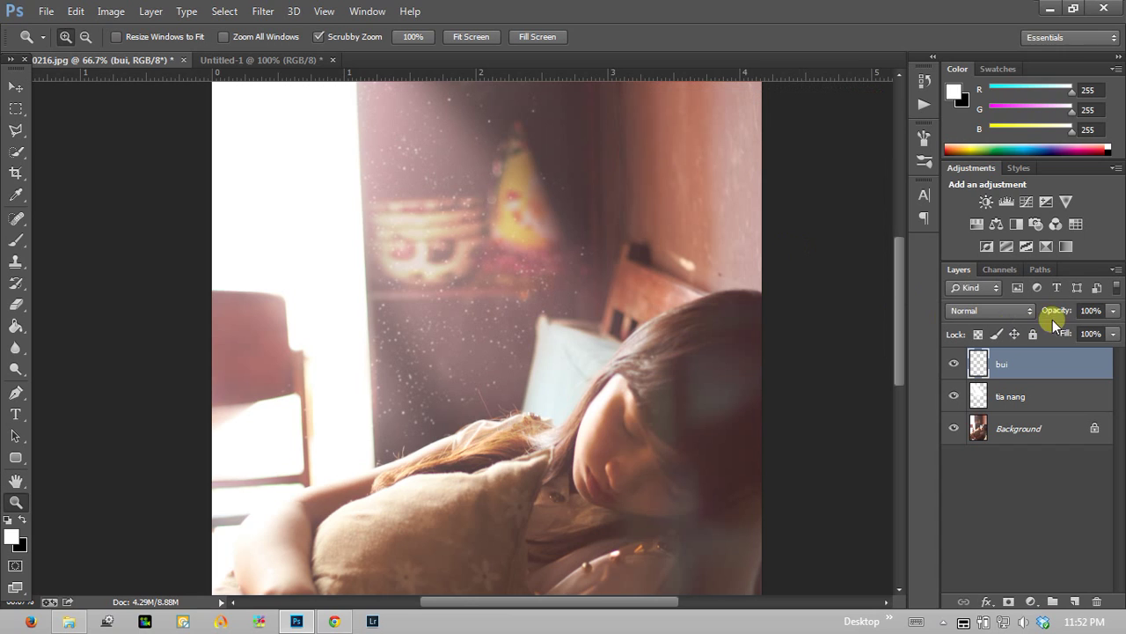
drag(1059, 315, 1052, 317)
Create a second new layer above the blurred specks and name it bui.
key(ctrl+shift+n)
key(Return)
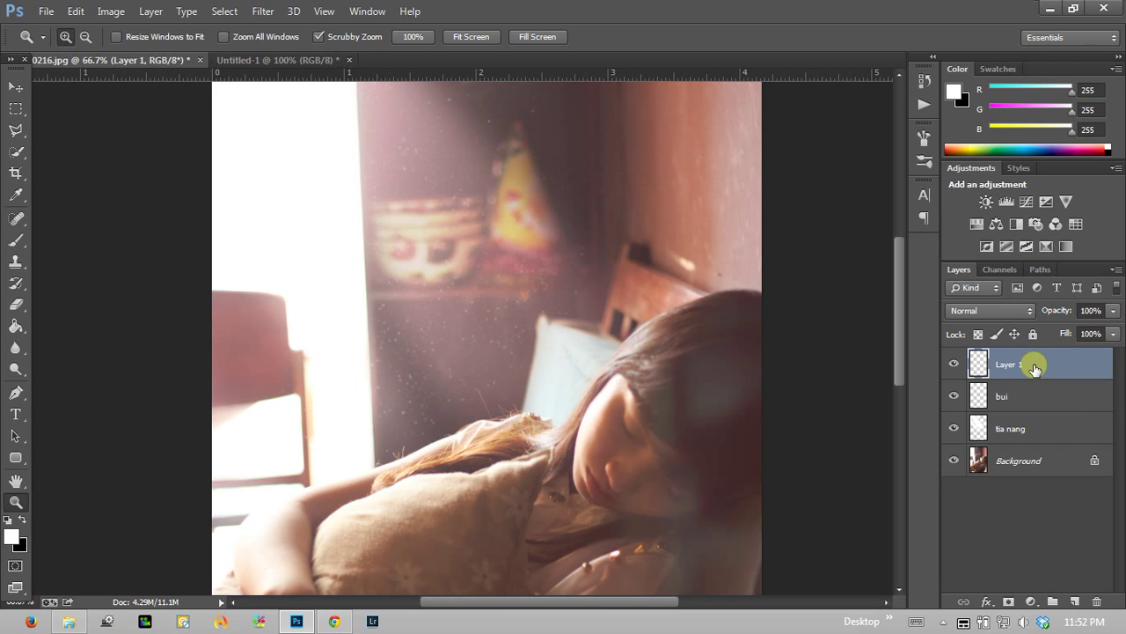
double_click(1009, 367)
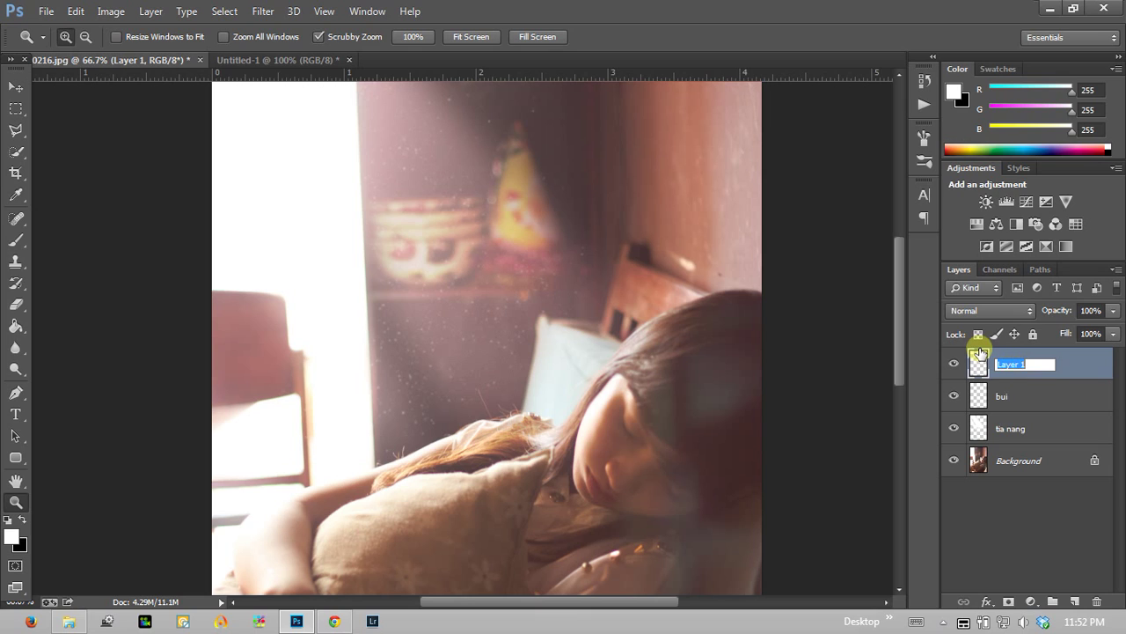
text(bui)
key(Return)
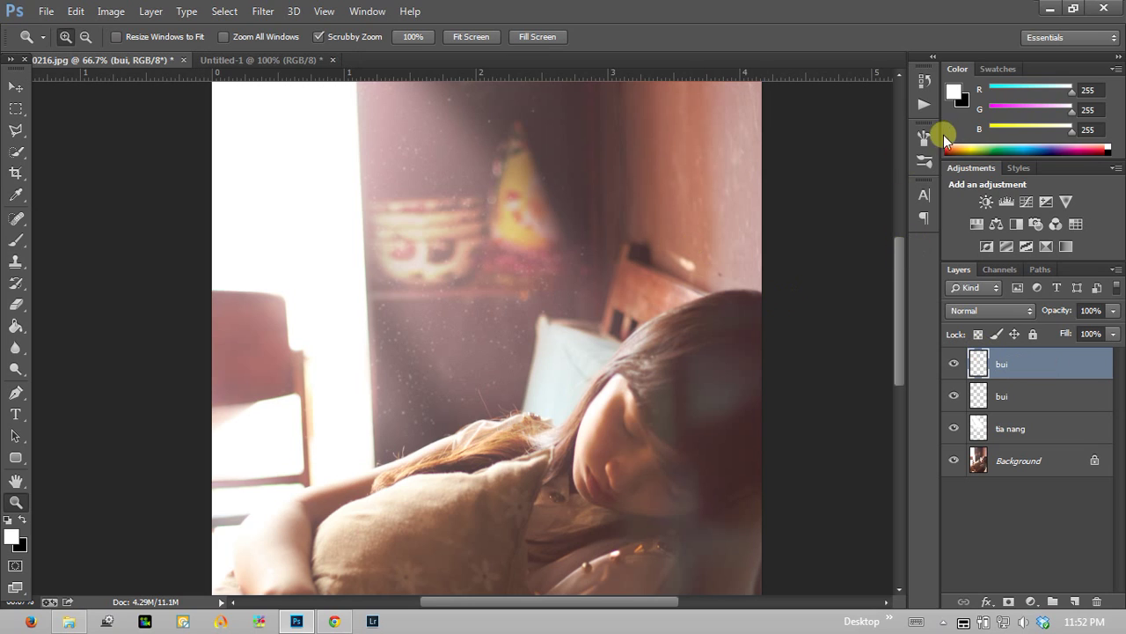
click(924, 138)
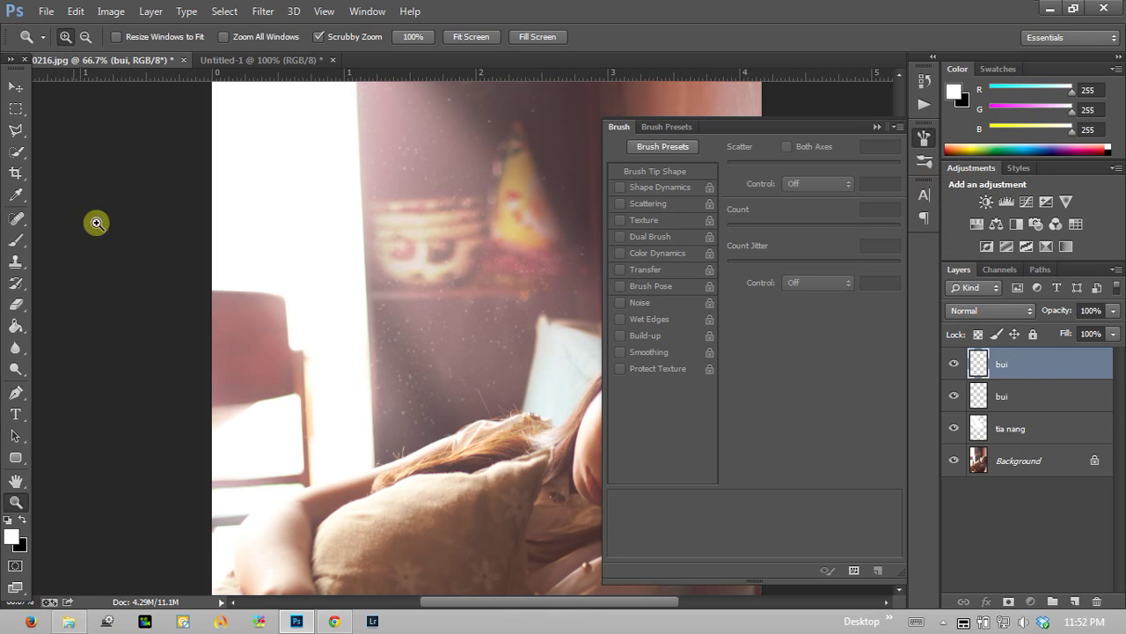
In Brush Tip Shape, pick a hard round tip and set spacing to 1%.
click(16, 239)
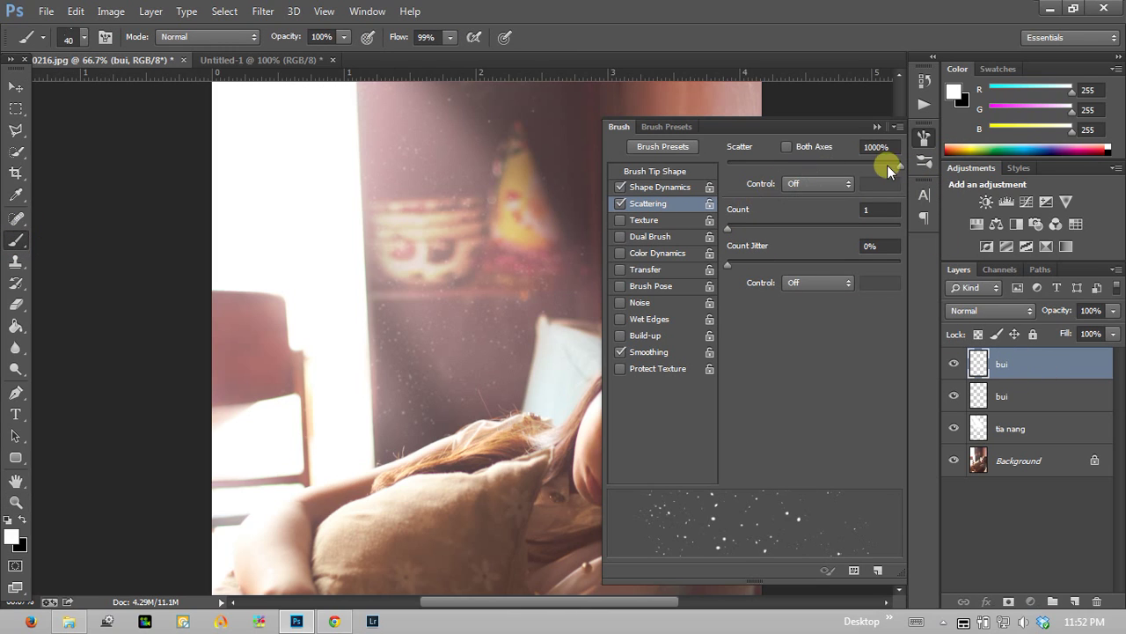
click(656, 171)
drag(794, 433, 817, 432)
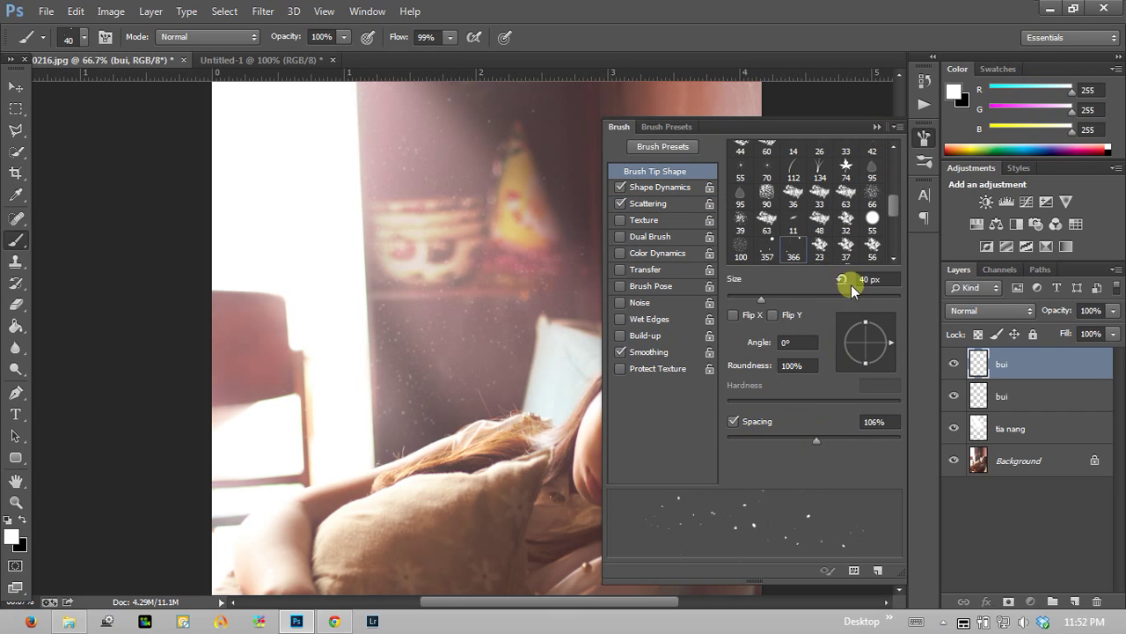
drag(817, 439, 736, 439)
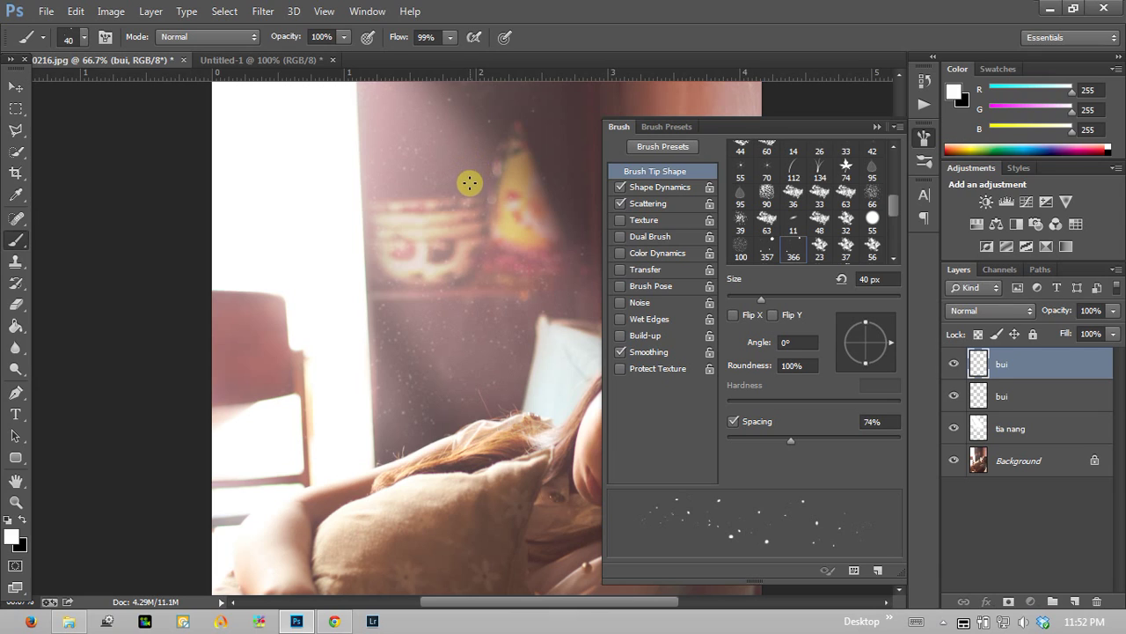
drag(786, 444, 684, 428)
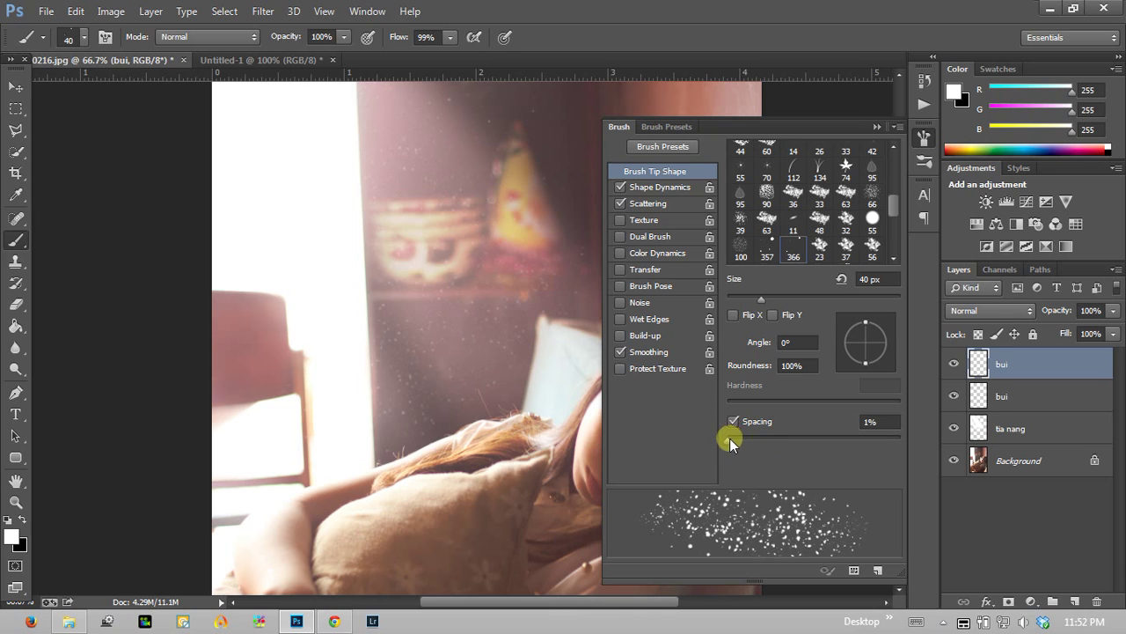
drag(893, 204, 893, 162)
click(767, 151)
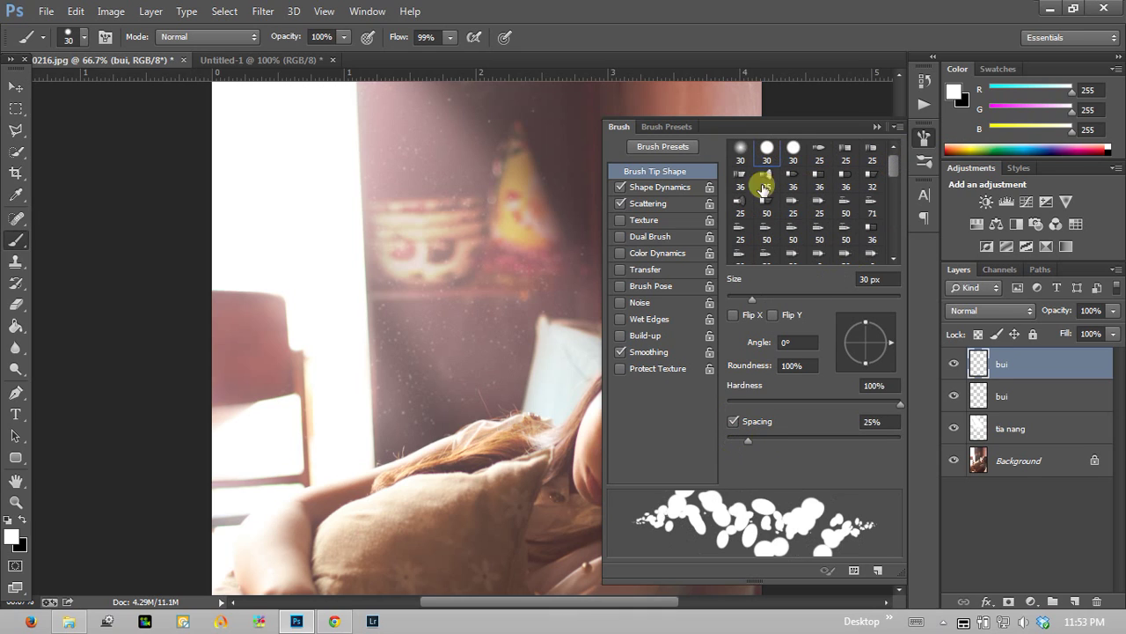
drag(749, 439, 727, 440)
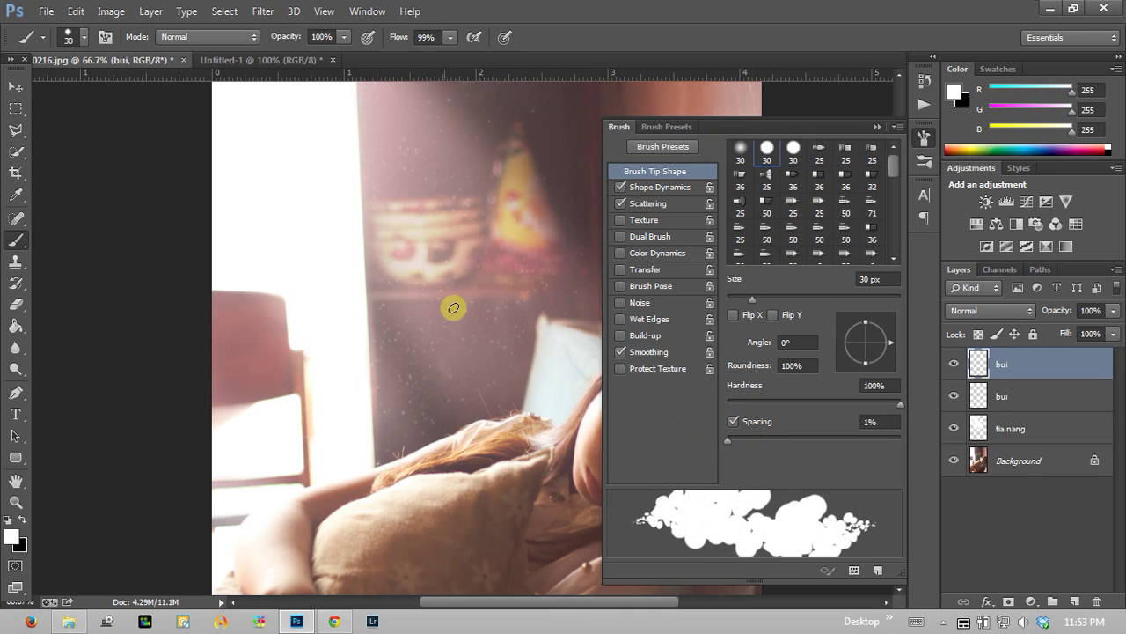
Disable dynamics, paint solid and widely spaced test strokes, undoing each one.
click(620, 188)
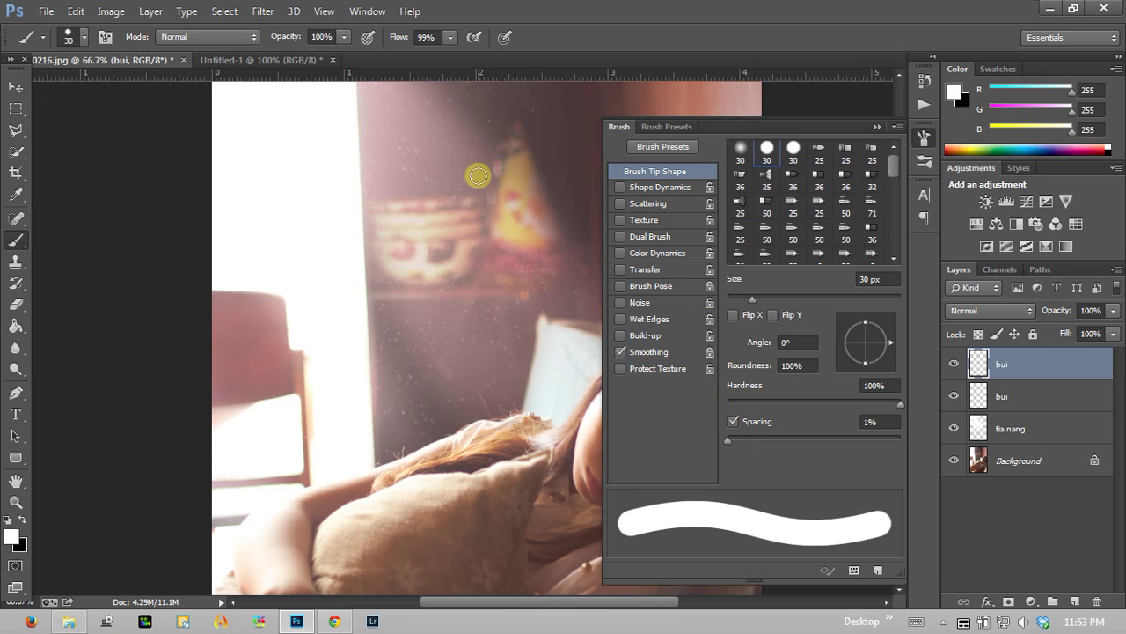
drag(429, 140, 498, 297)
key(ctrl+z)
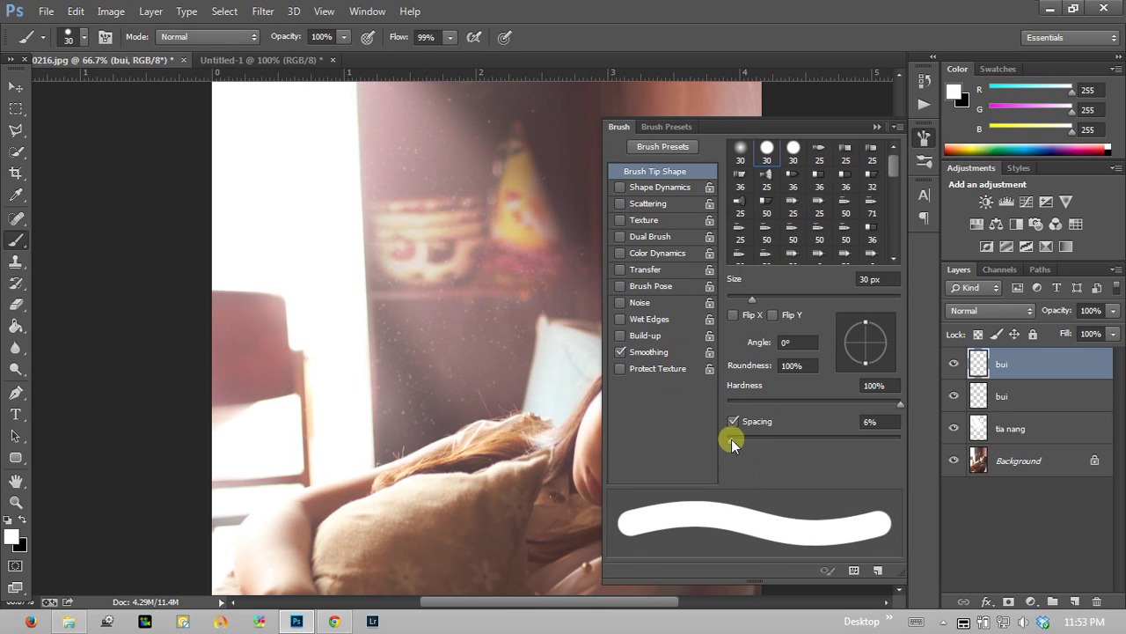
drag(728, 440, 811, 442)
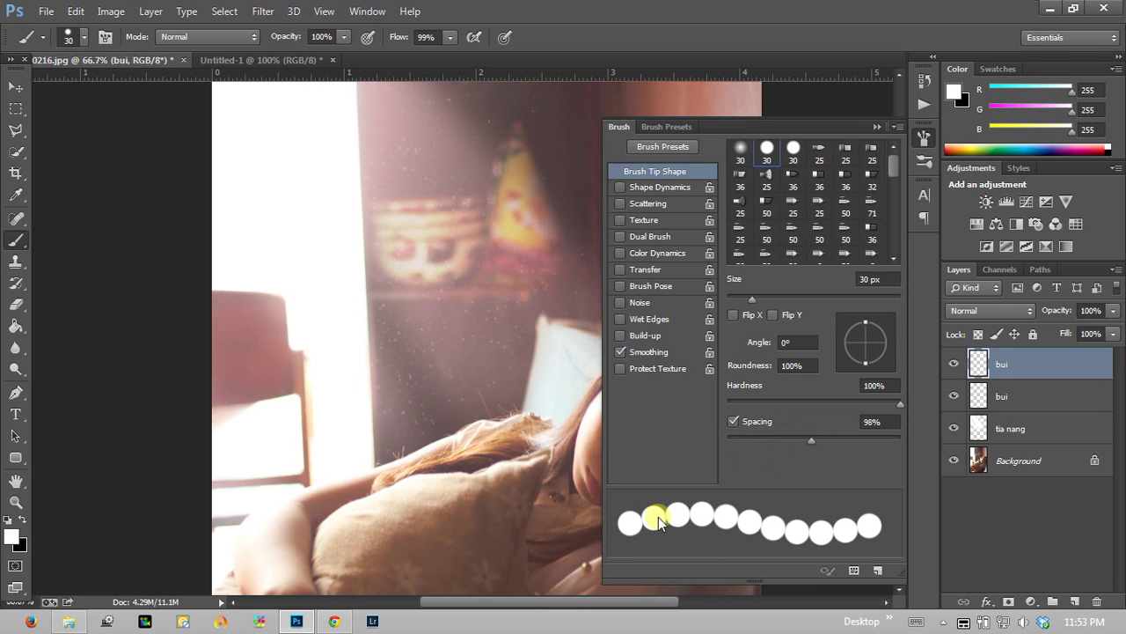
drag(395, 145, 500, 302)
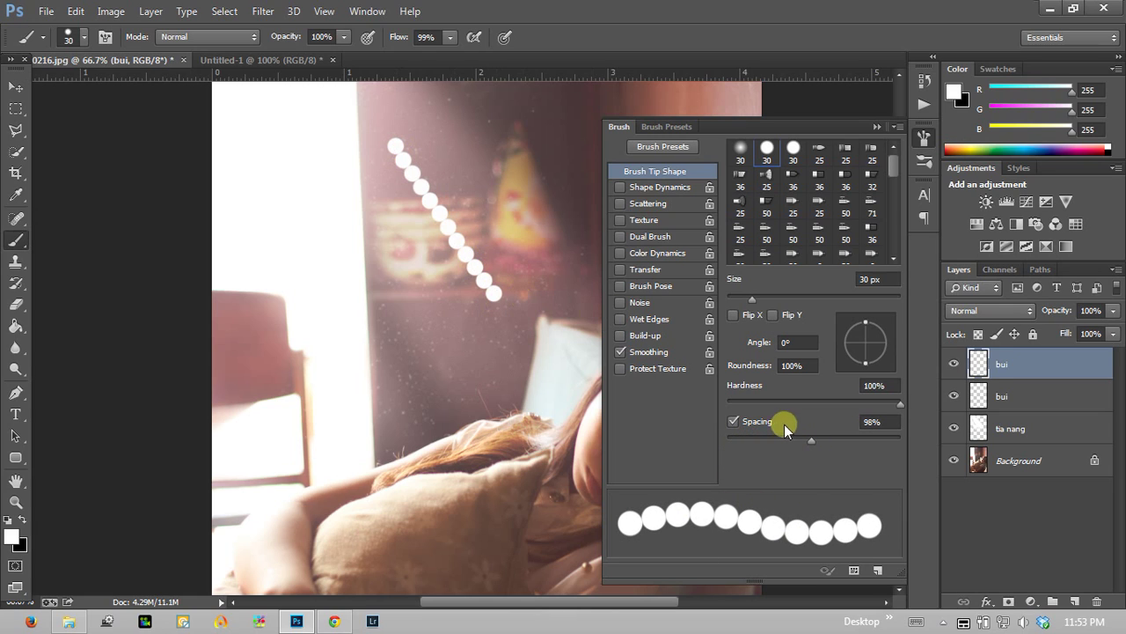
key(ctrl+z)
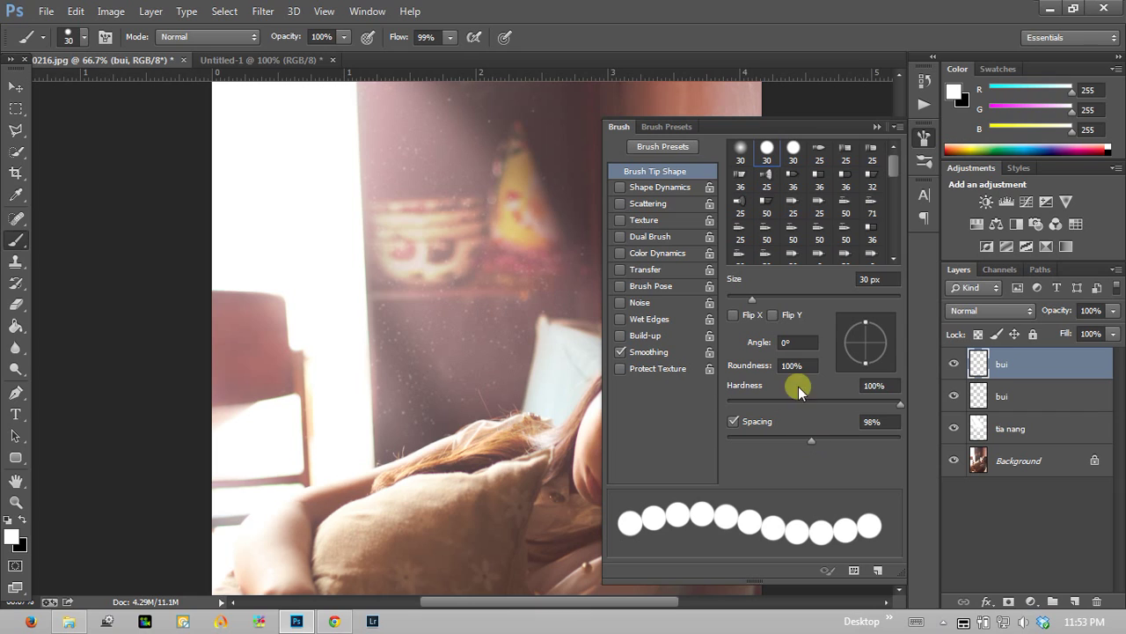
Enable Shape Dynamics and Scattering and set brush spacing to about 63%.
click(620, 187)
click(620, 203)
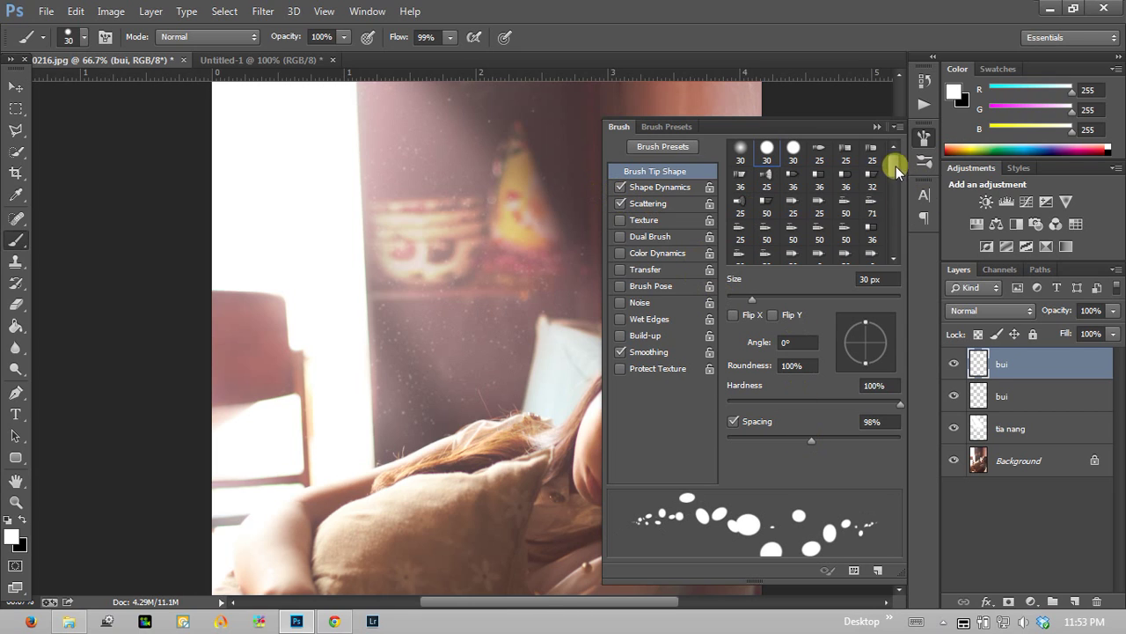
drag(897, 171, 892, 268)
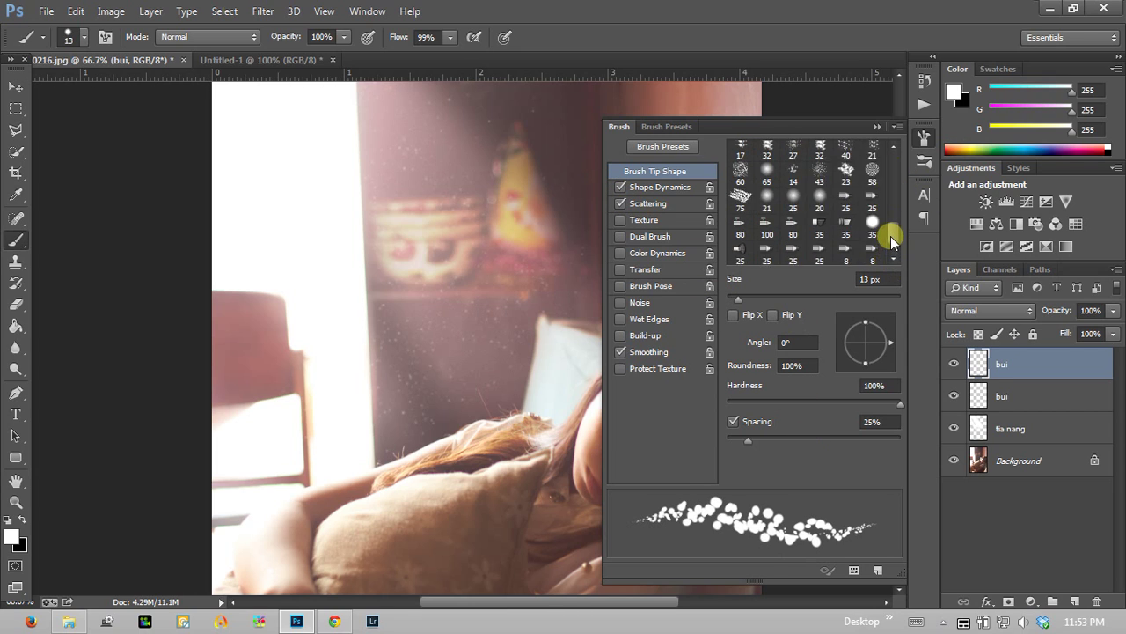
drag(892, 244, 891, 254)
drag(748, 440, 782, 439)
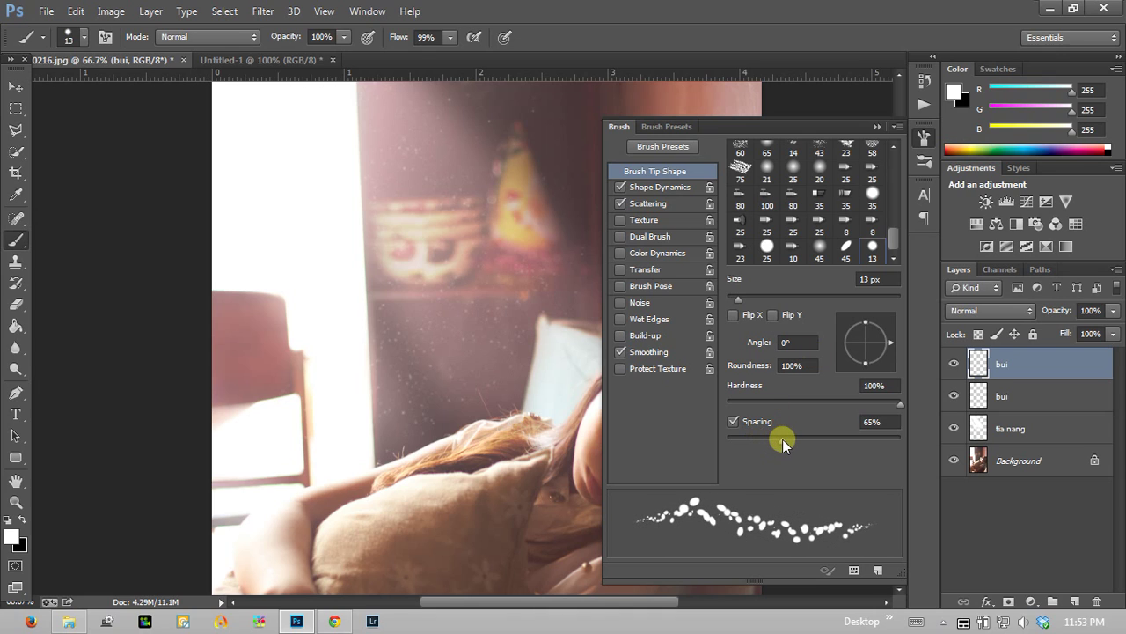
click(877, 127)
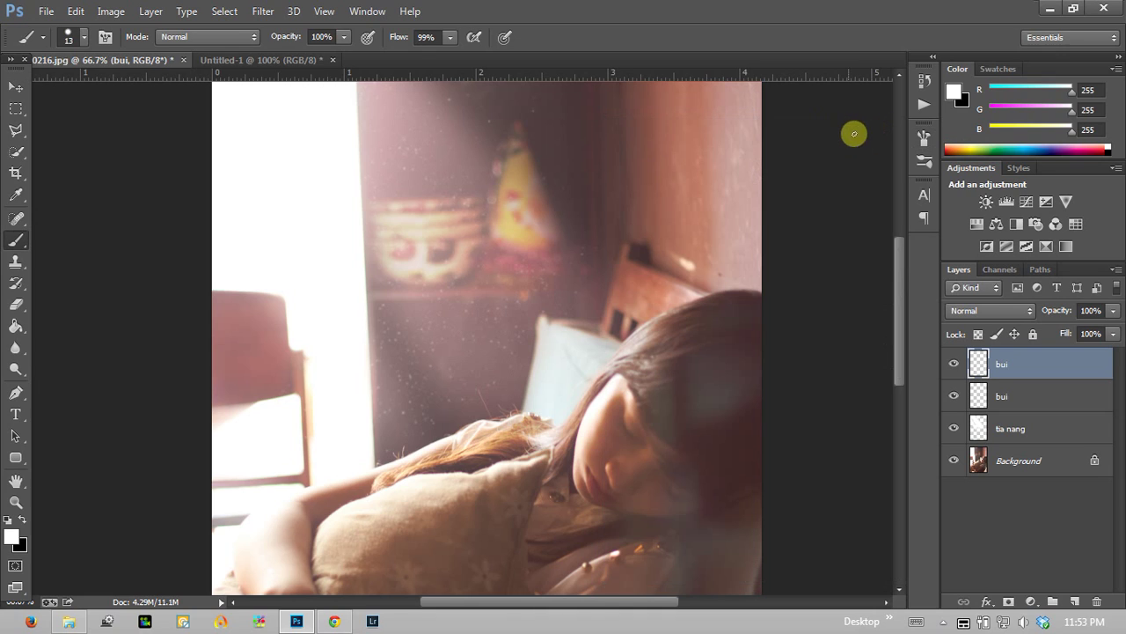
Choose the 366 brush preset.
click(86, 39)
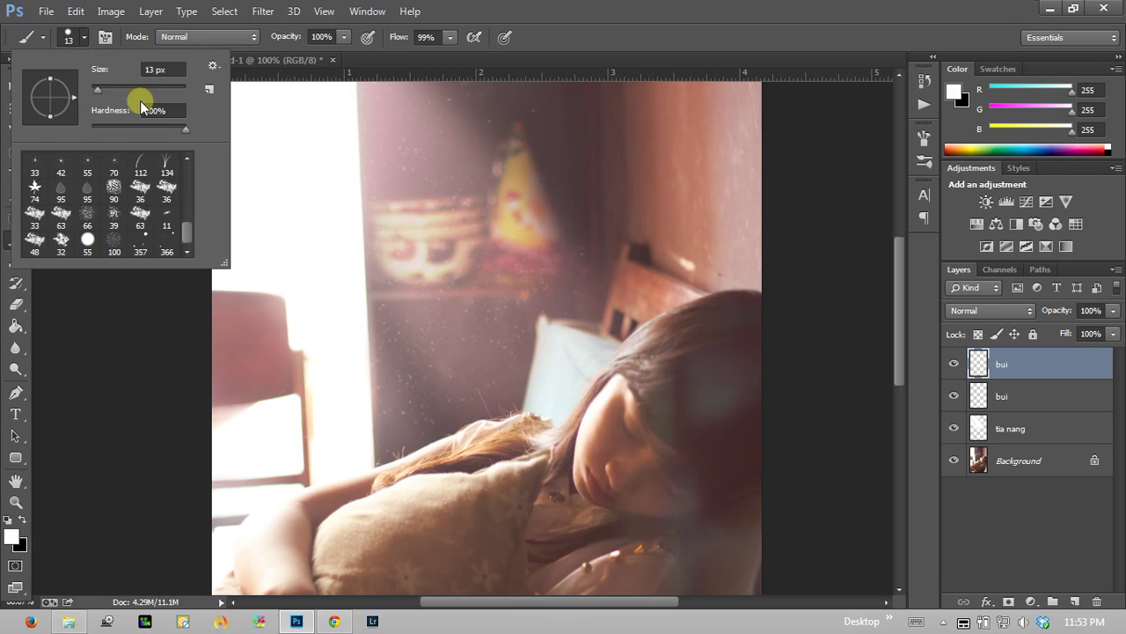
click(166, 247)
click(563, 25)
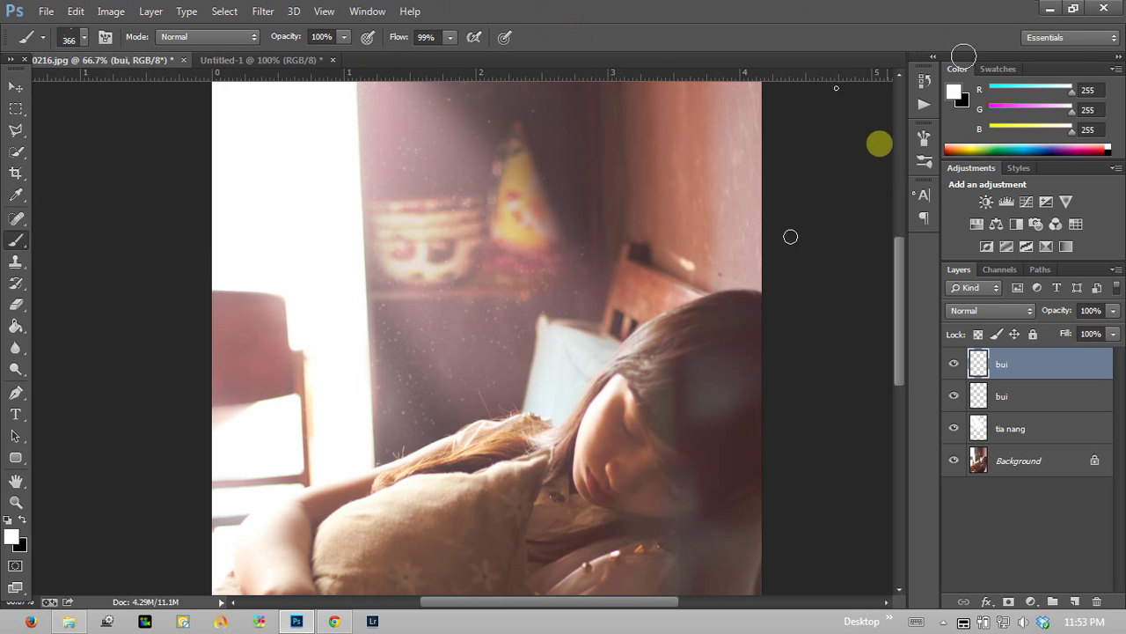
Enable Shape Dynamics, widen the dab spacing, and paint scattered white specks across the beam.
click(923, 143)
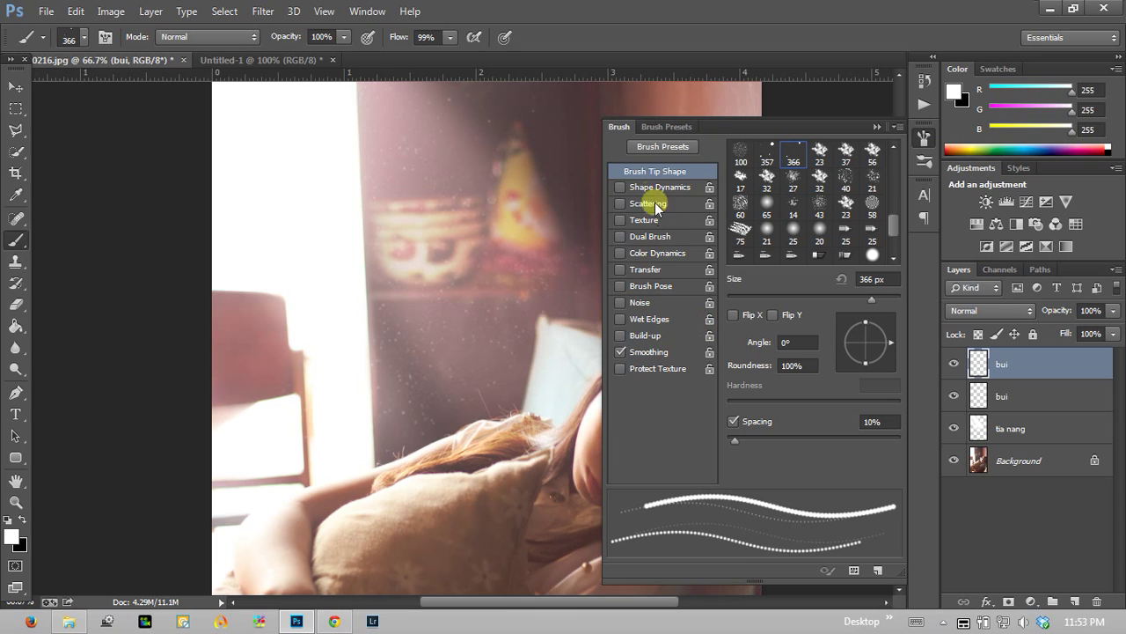
click(620, 188)
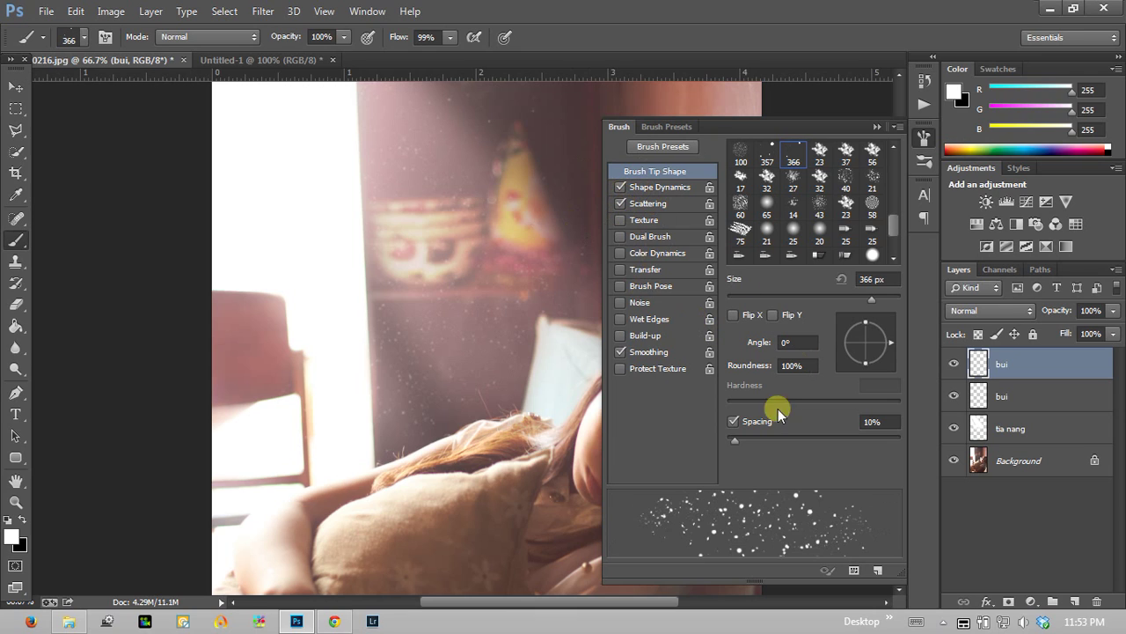
drag(735, 440, 764, 440)
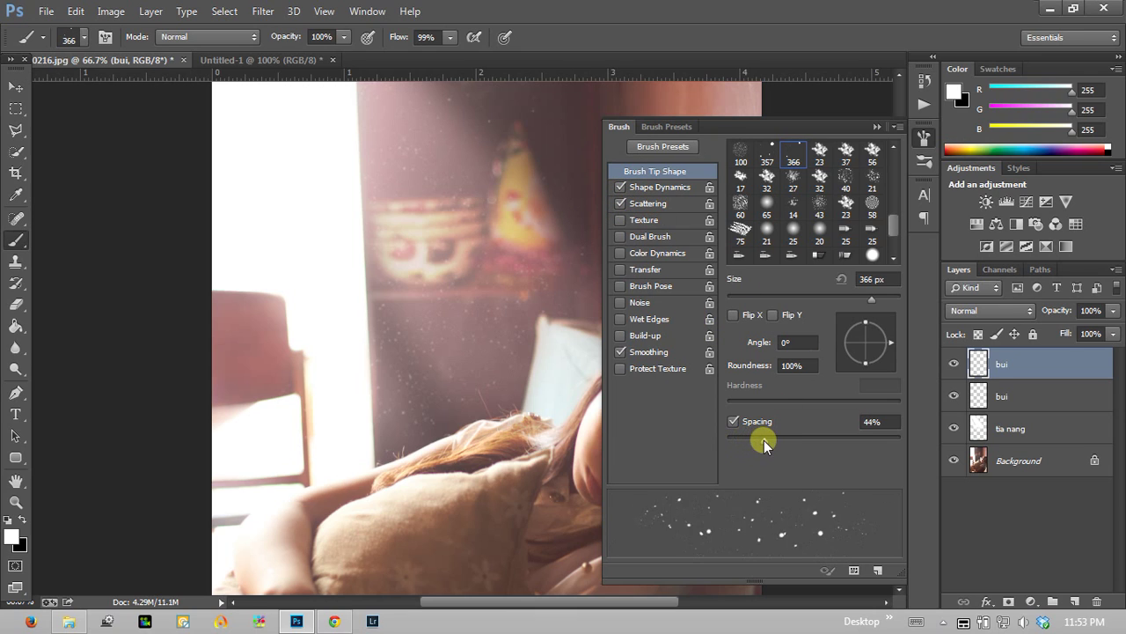
click(877, 126)
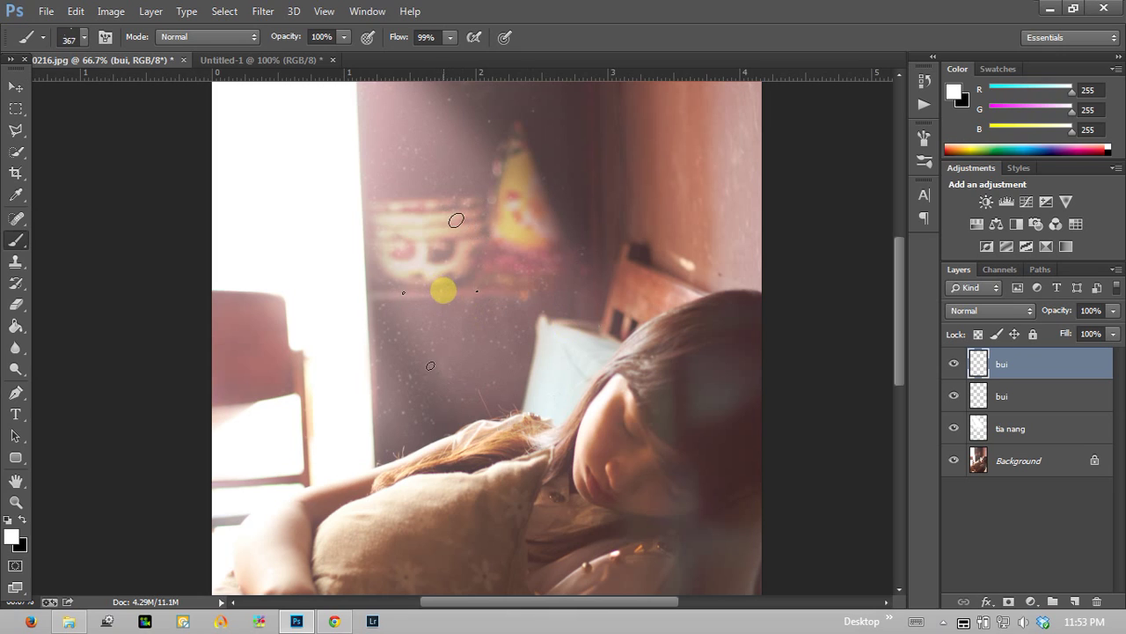
mouse_move(429, 249)
mouse_down()
mouse_move(401, 167)
mouse_move(455, 308)
mouse_move(425, 278)
mouse_move(389, 274)
mouse_move(340, 155)
mouse_move(510, 329)
mouse_move(372, 237)
mouse_move(290, 148)
mouse_move(443, 284)
mouse_move(485, 355)
mouse_move(528, 347)
mouse_move(499, 344)
mouse_up()
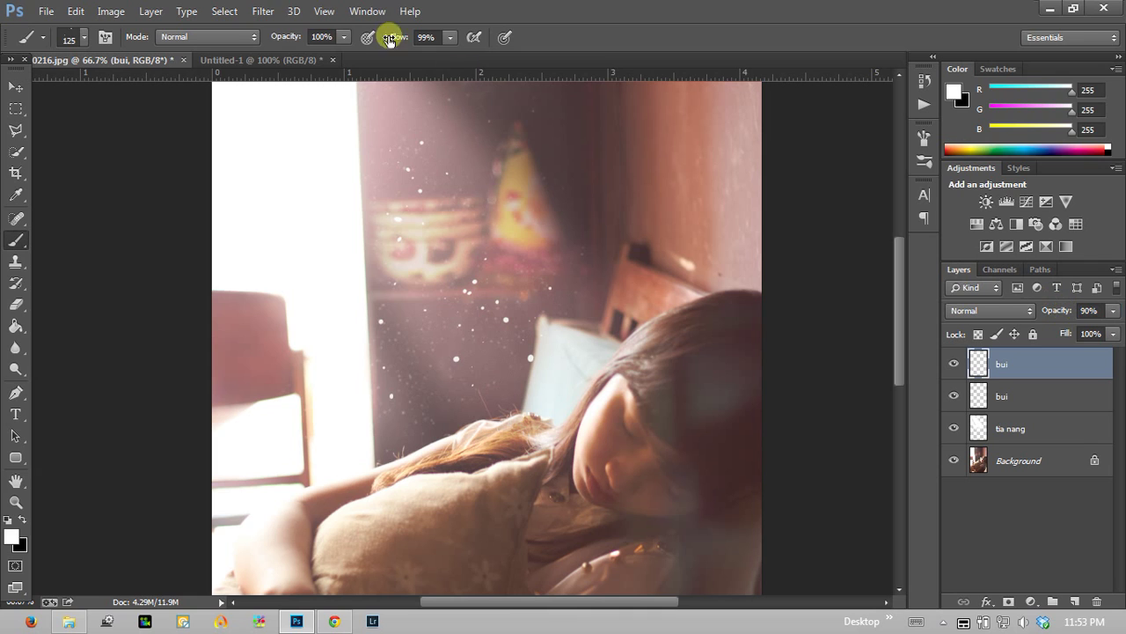
Apply a 0.8-pixel Gaussian Blur to the specks and lower the layer opacity to 55%.
click(263, 11)
mouse_move(271, 193)
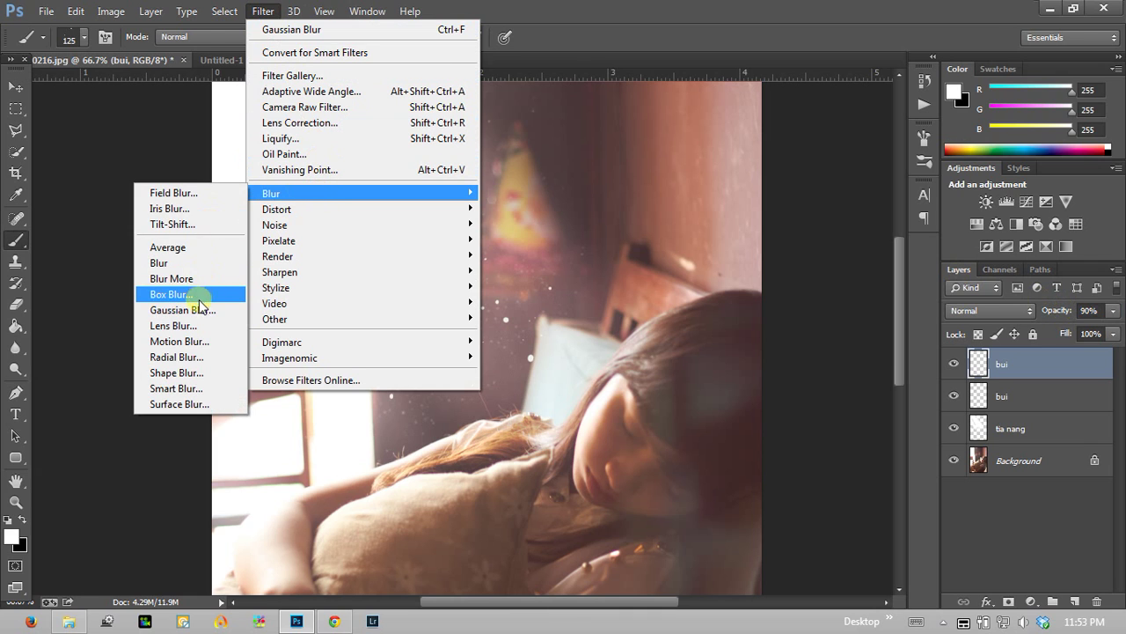
click(189, 310)
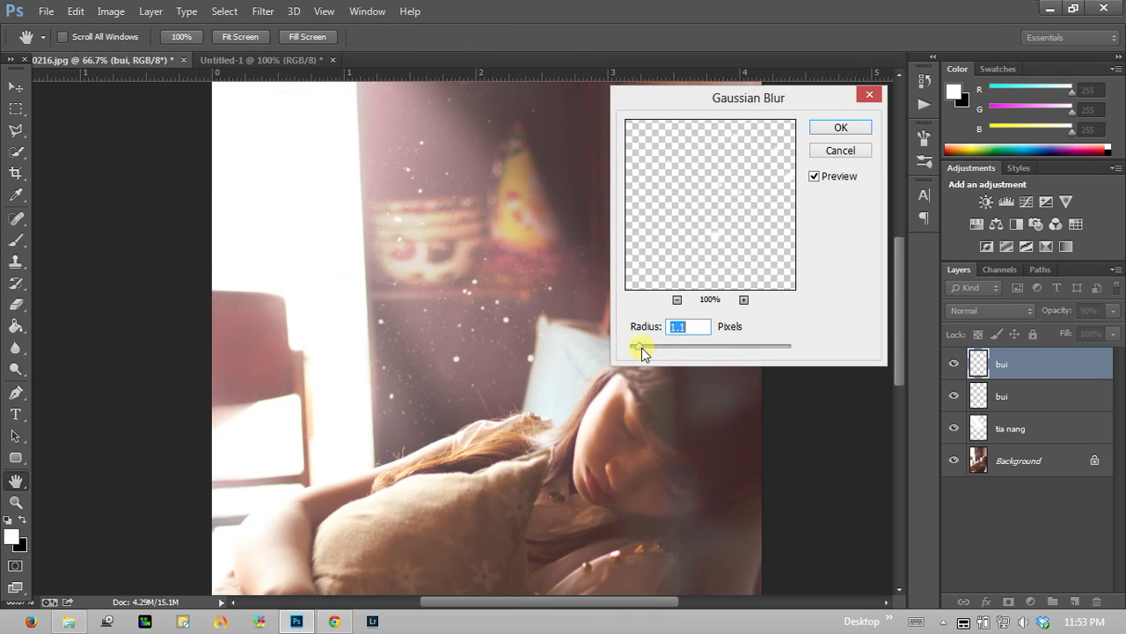
drag(641, 348, 637, 349)
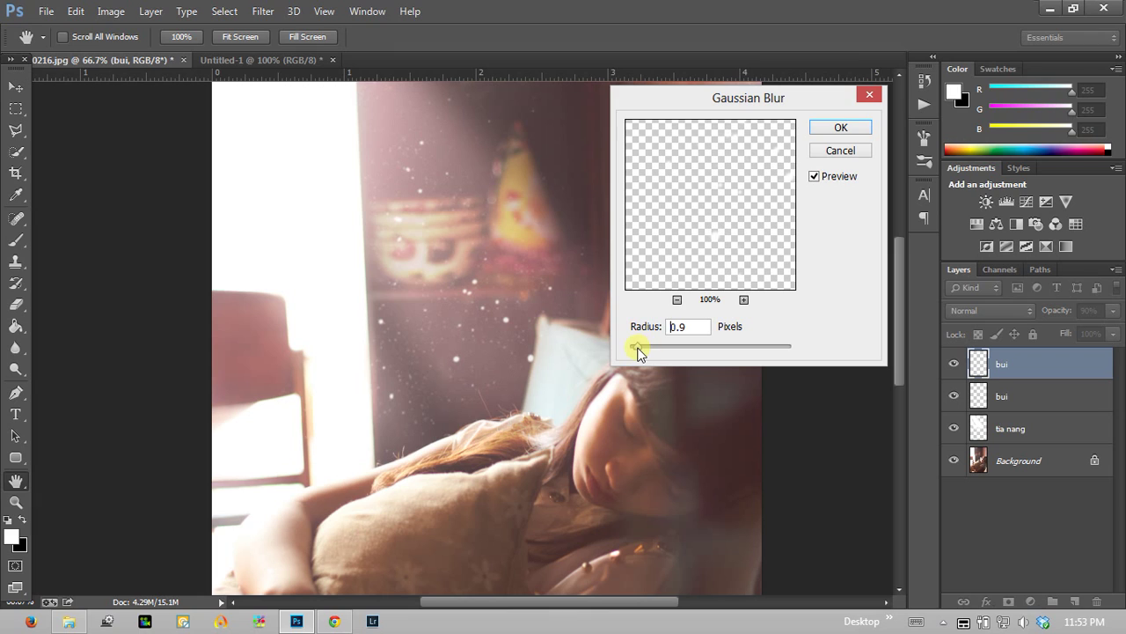
click(831, 130)
drag(1059, 312, 1043, 311)
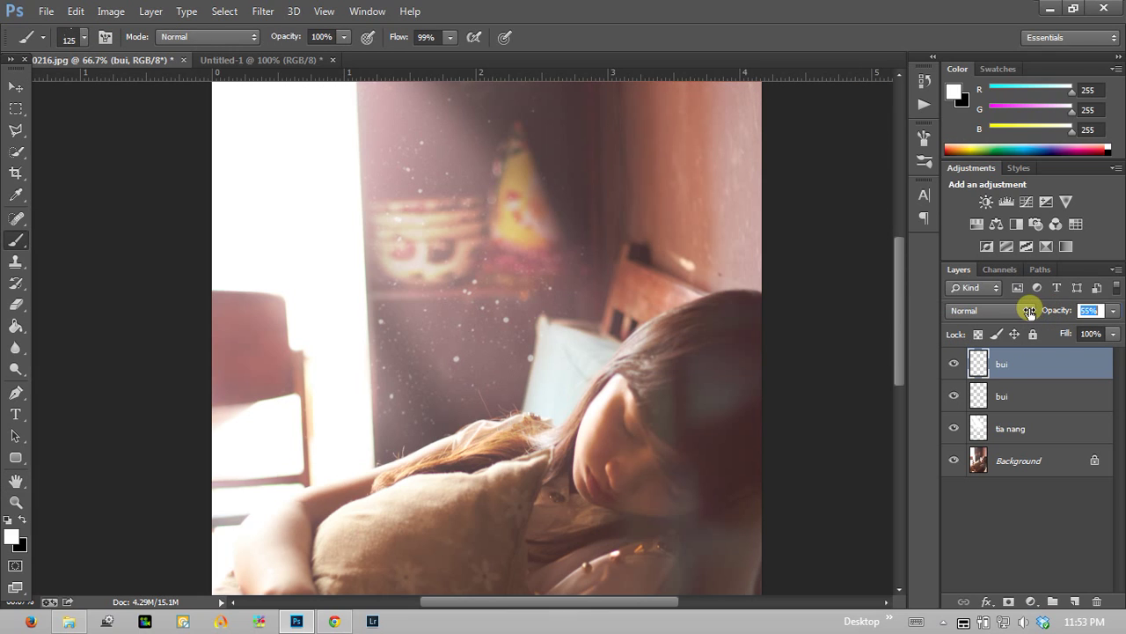
Zoom out to the whole photo, back in to 66.7%, then add a new empty layer.
click(18, 502)
right_click(528, 335)
click(584, 441)
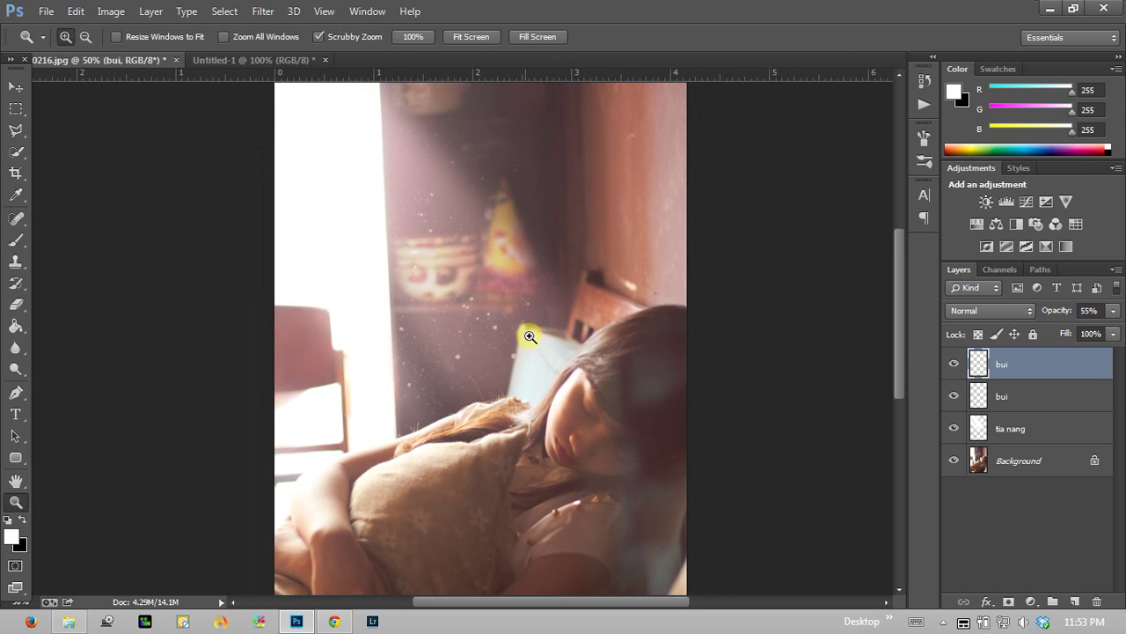
alt+click(504, 337)
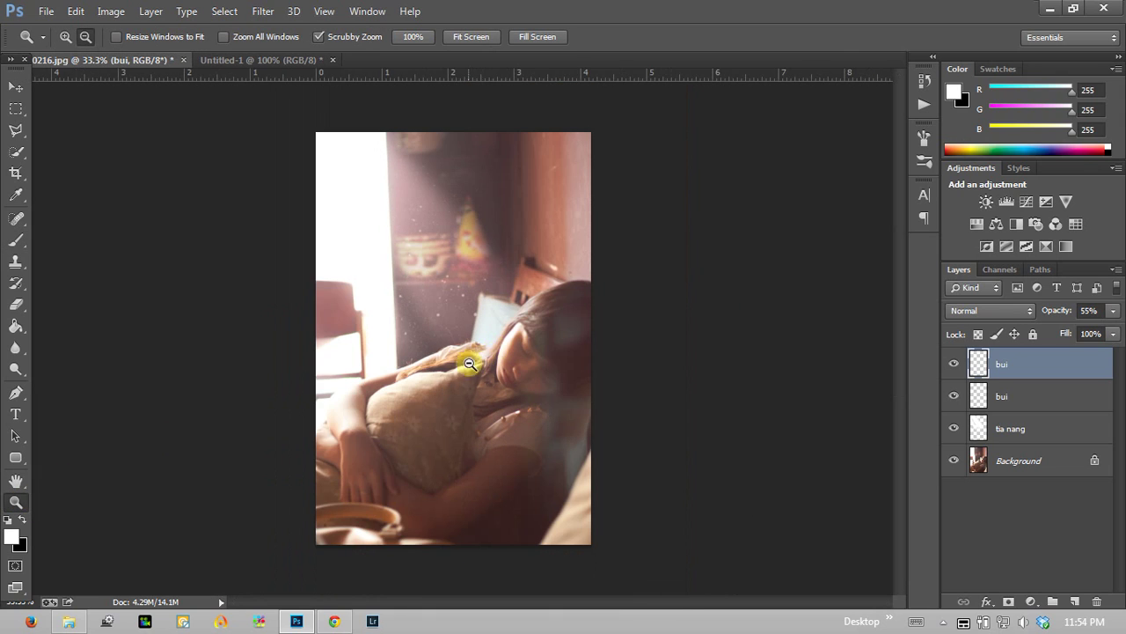
click(378, 230)
click(365, 218)
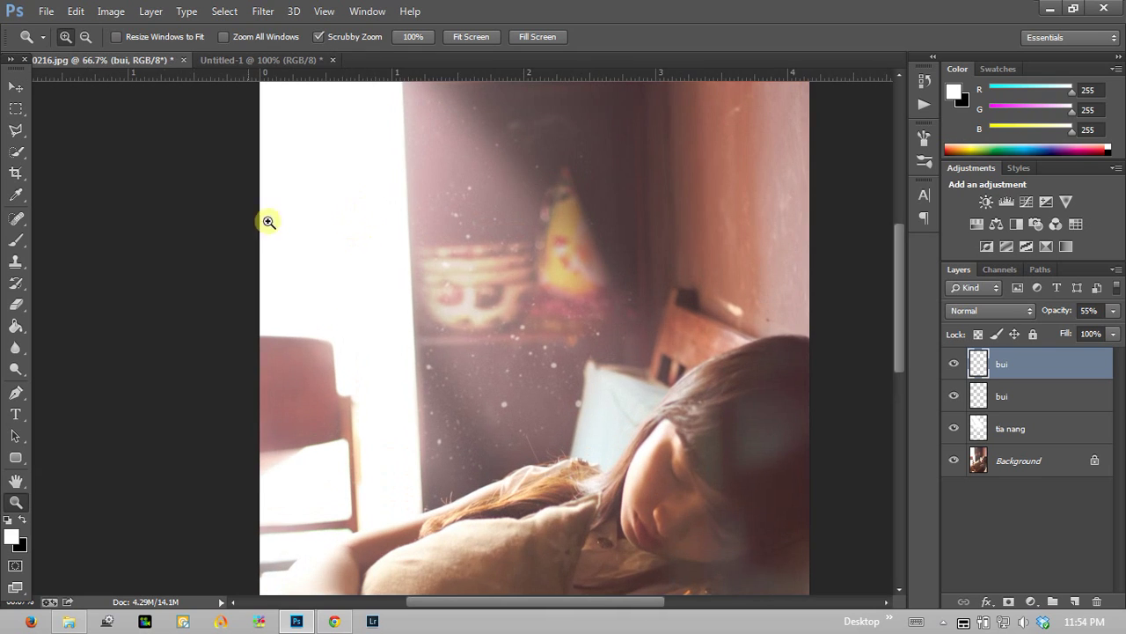
click(15, 239)
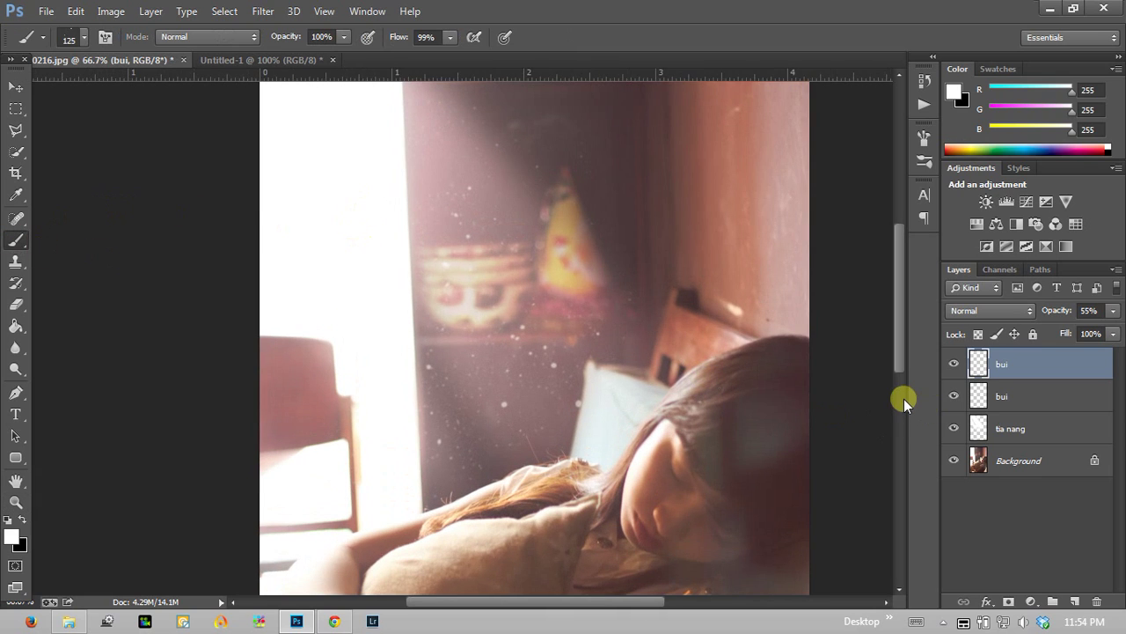
key(ctrl+shift+n)
Name the new layer bui and brush fresh small white specks along the sunbeam.
key(Return)
text(b)
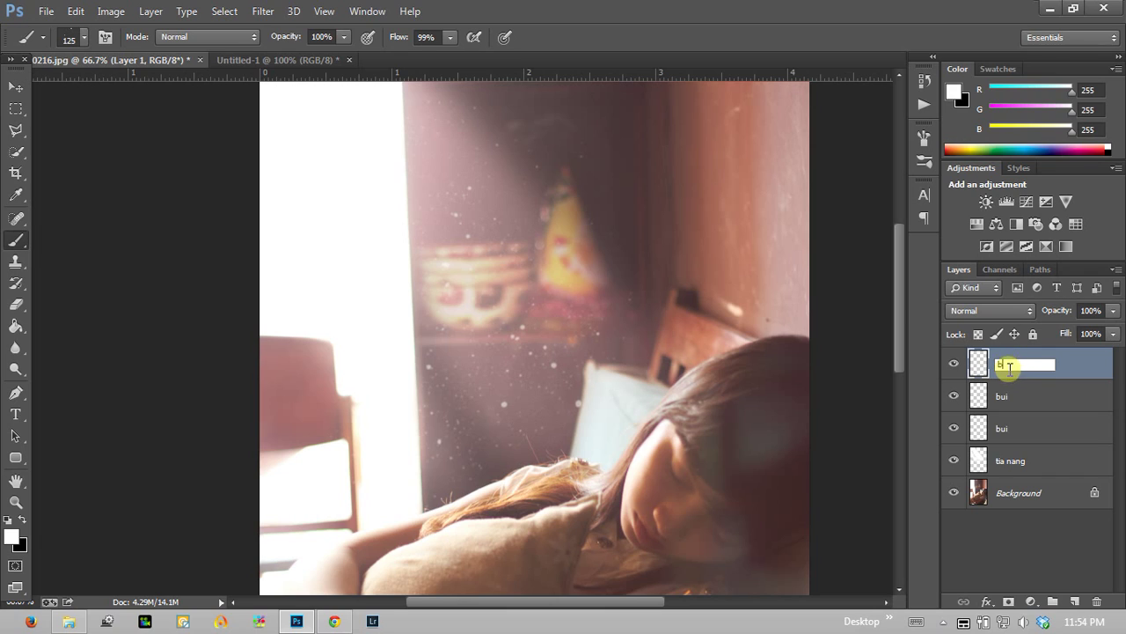
text(ui)
key(Return)
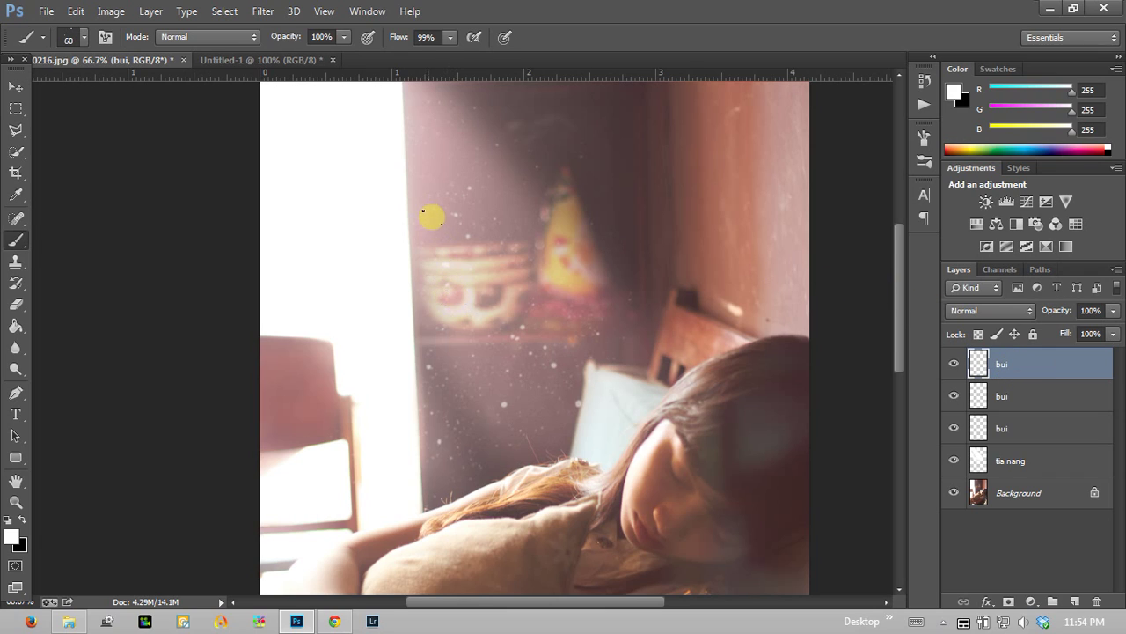
drag(432, 217, 434, 178)
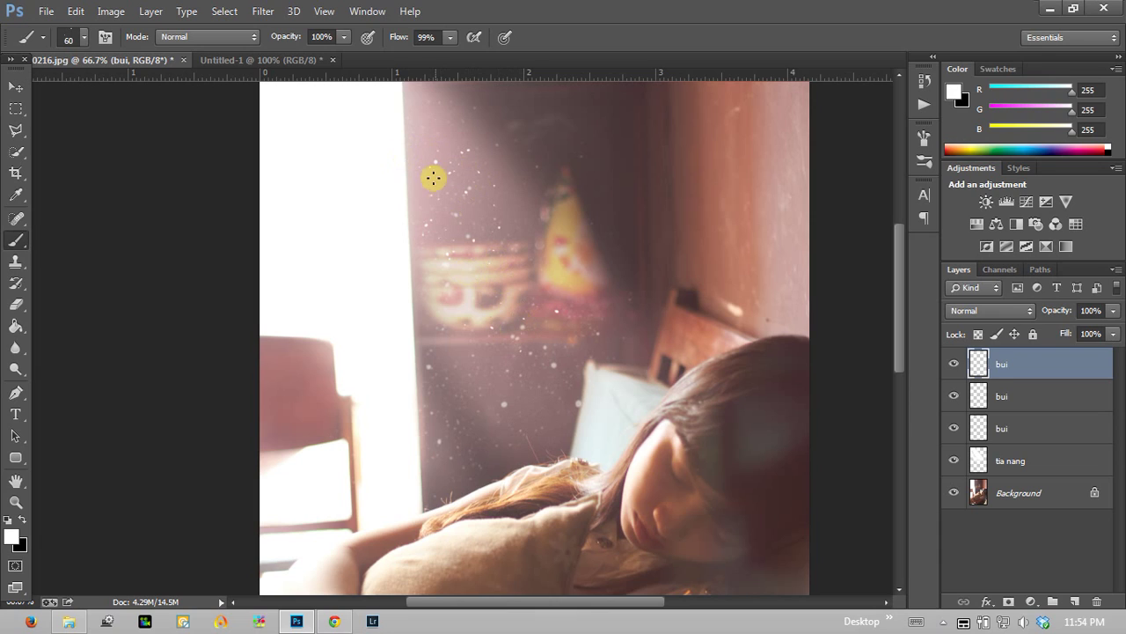
mouse_move(422, 329)
mouse_down()
mouse_move(530, 405)
mouse_move(574, 356)
mouse_move(394, 99)
mouse_up()
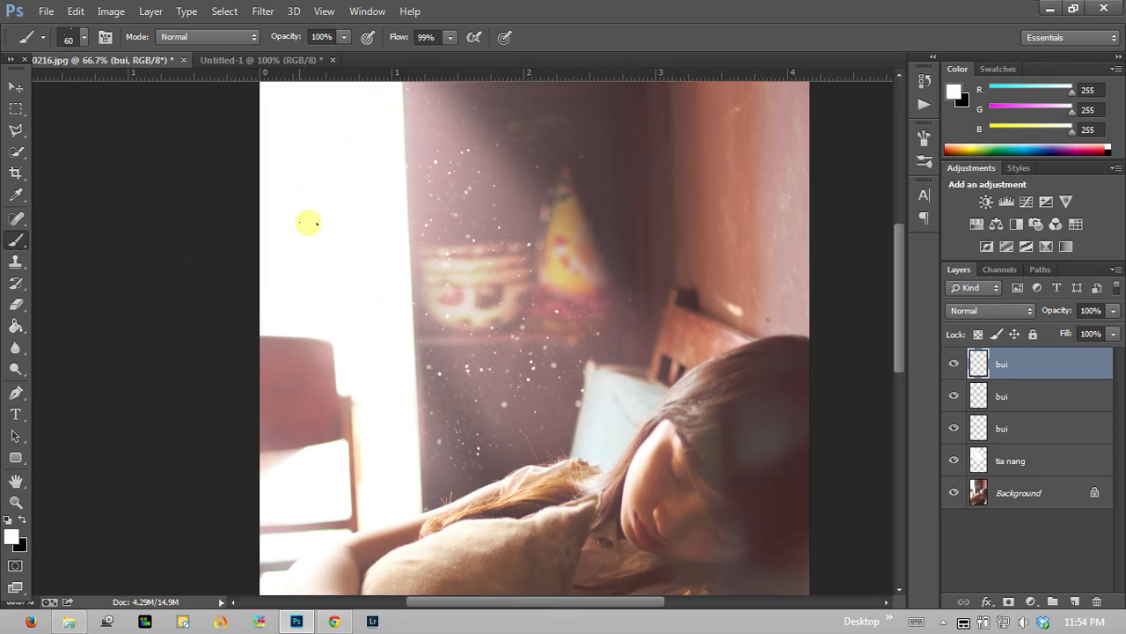
Gather the three bui layers into a new group named bui.
shift+click(1036, 426)
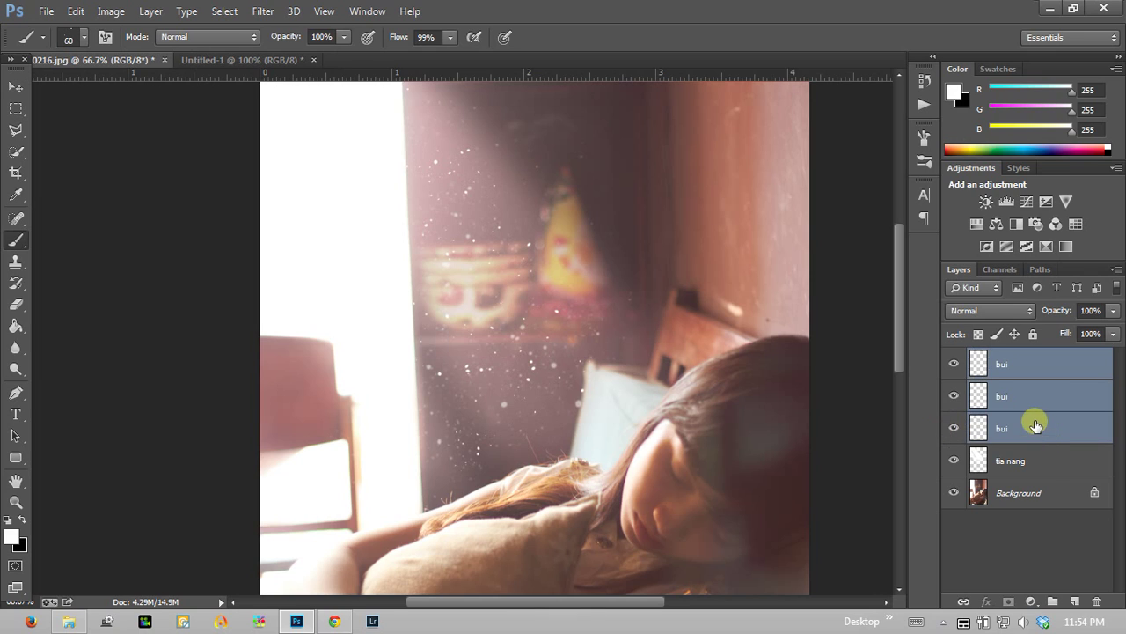
drag(1036, 427, 1052, 601)
shift+click(1041, 385)
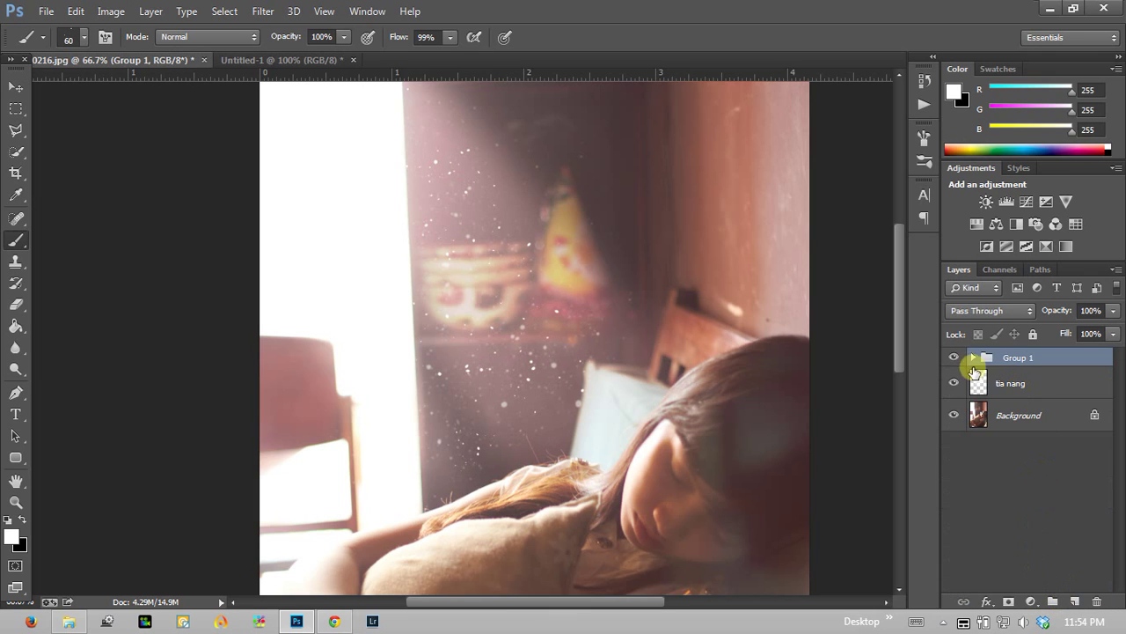
double_click(1019, 359)
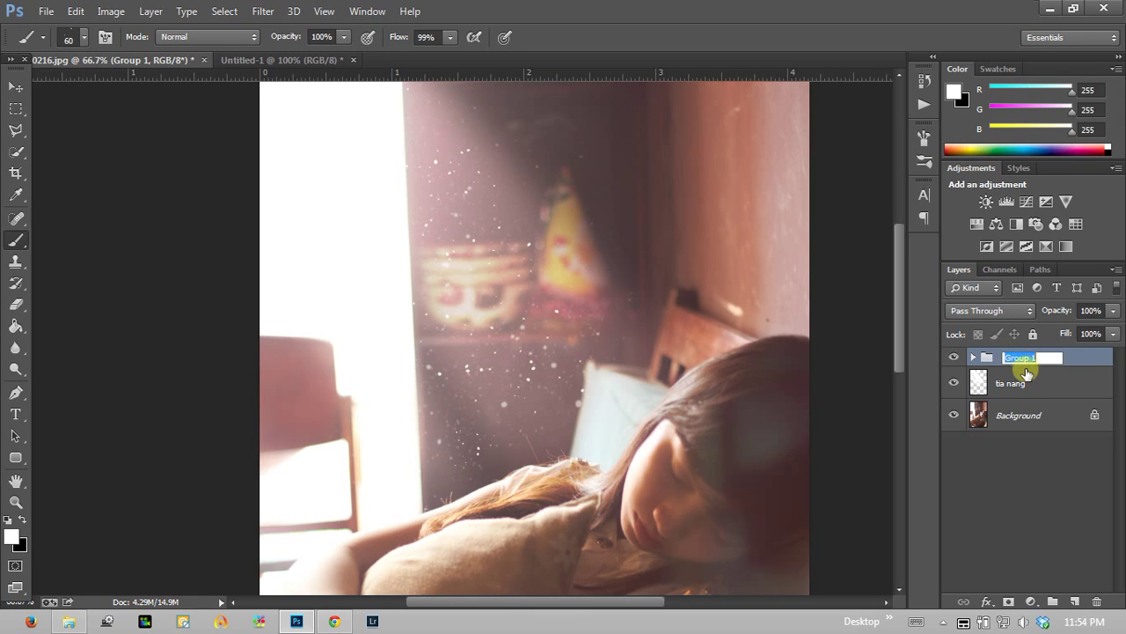
text(bui)
key(Return)
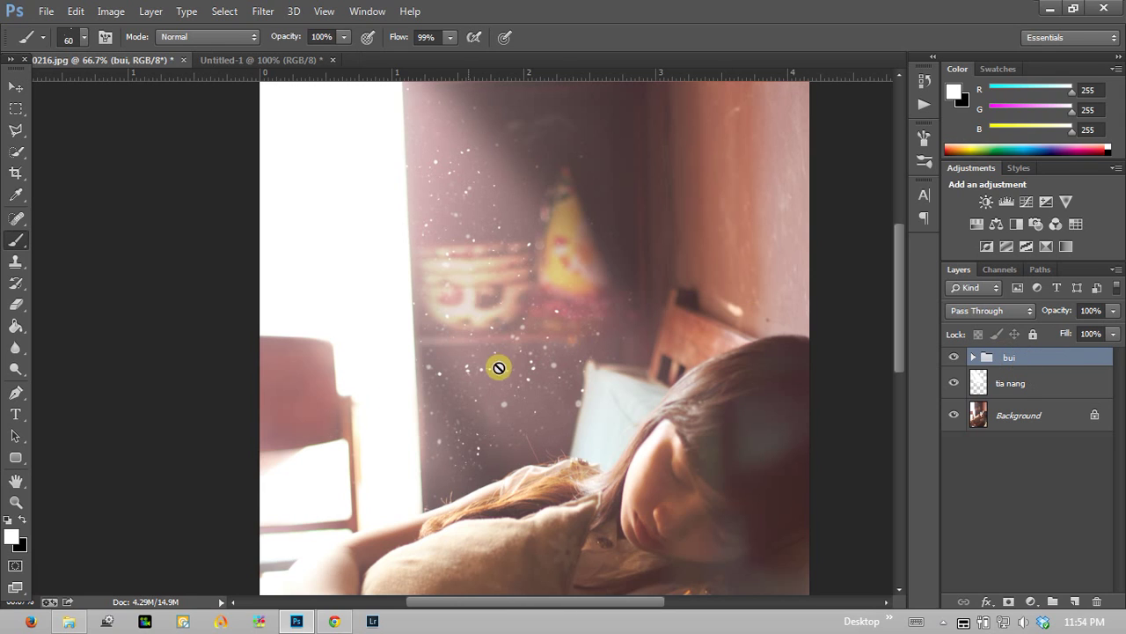
Fit the image on screen, then zoom in on the dust-speck area.
click(16, 502)
right_click(572, 317)
click(584, 326)
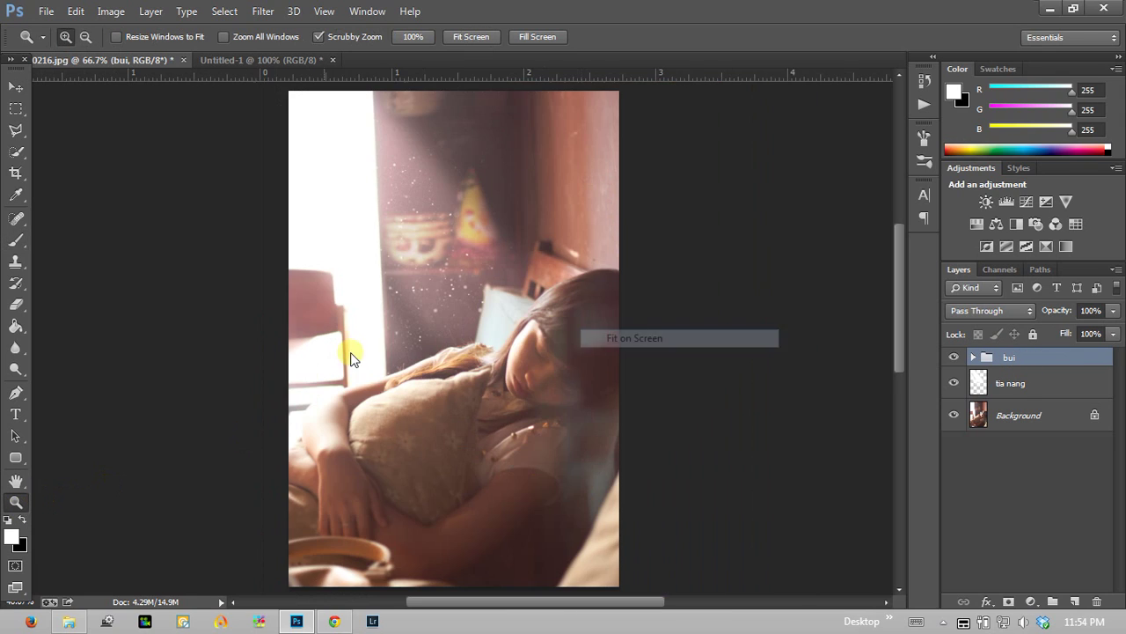
right_click(494, 305)
click(541, 411)
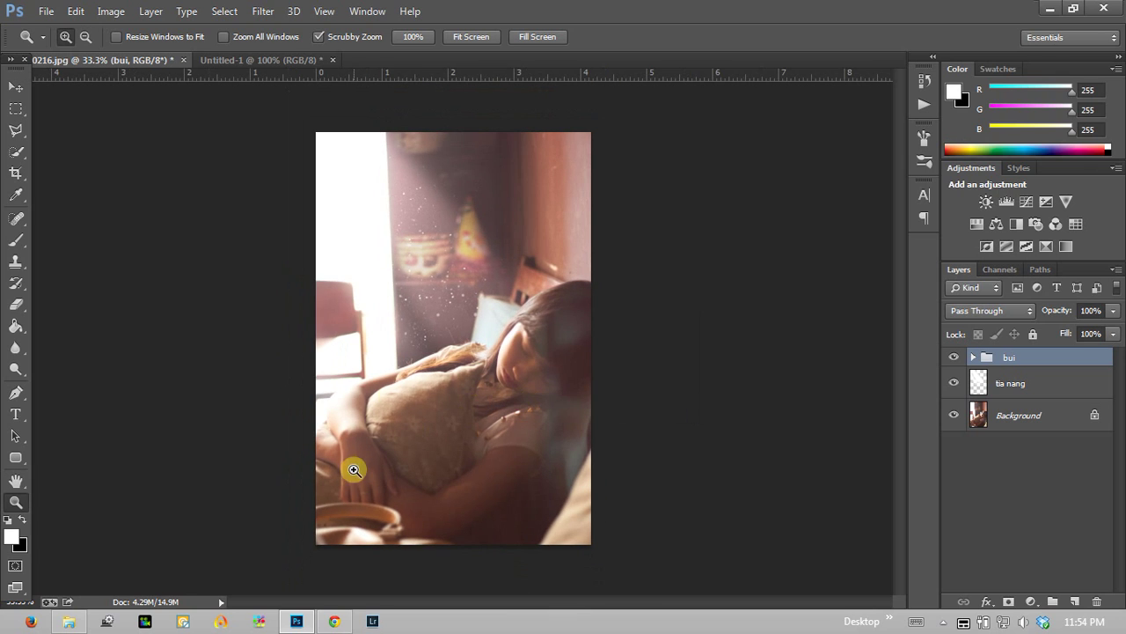
click(393, 176)
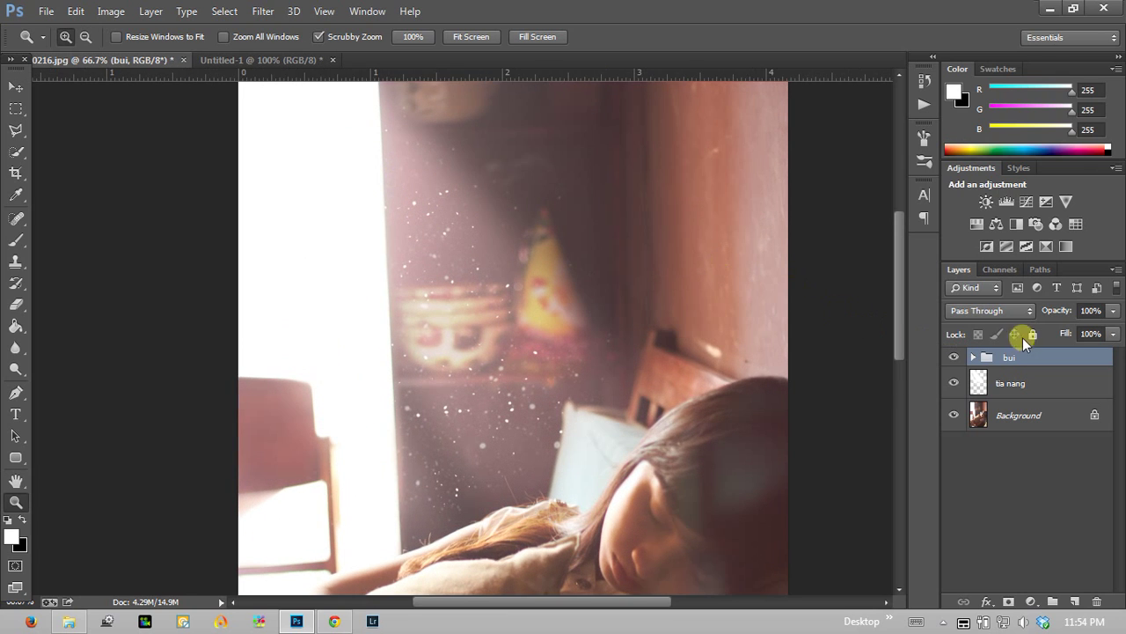
Make the bui group visible, expand it, inspect the sparkles up close, then collapse it.
click(957, 359)
click(974, 357)
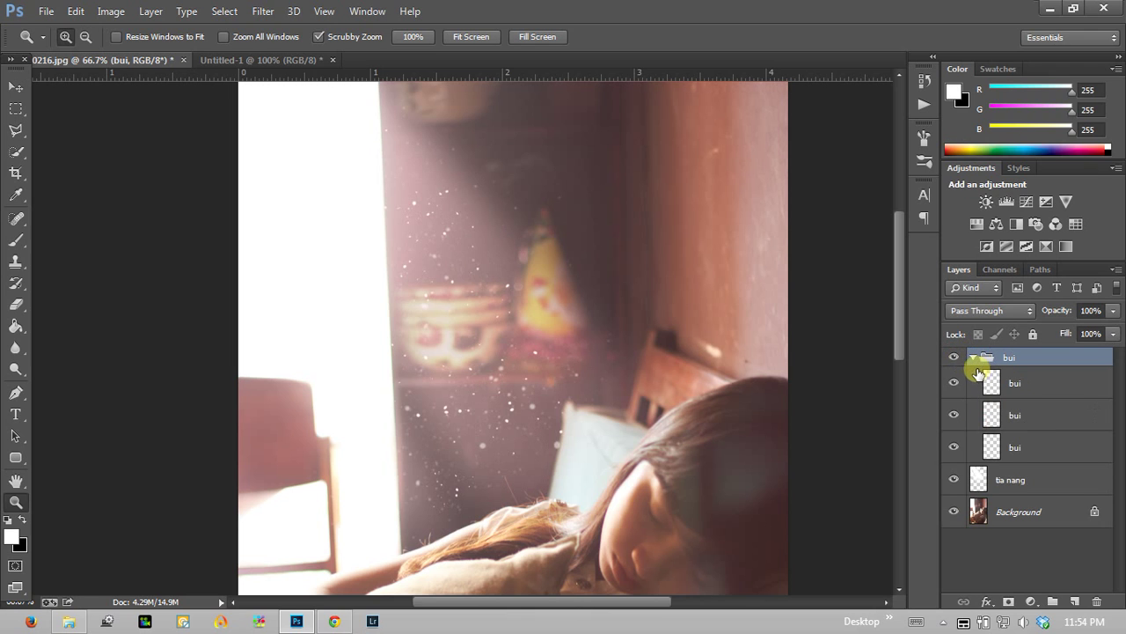
click(502, 383)
click(502, 402)
right_click(443, 397)
click(460, 405)
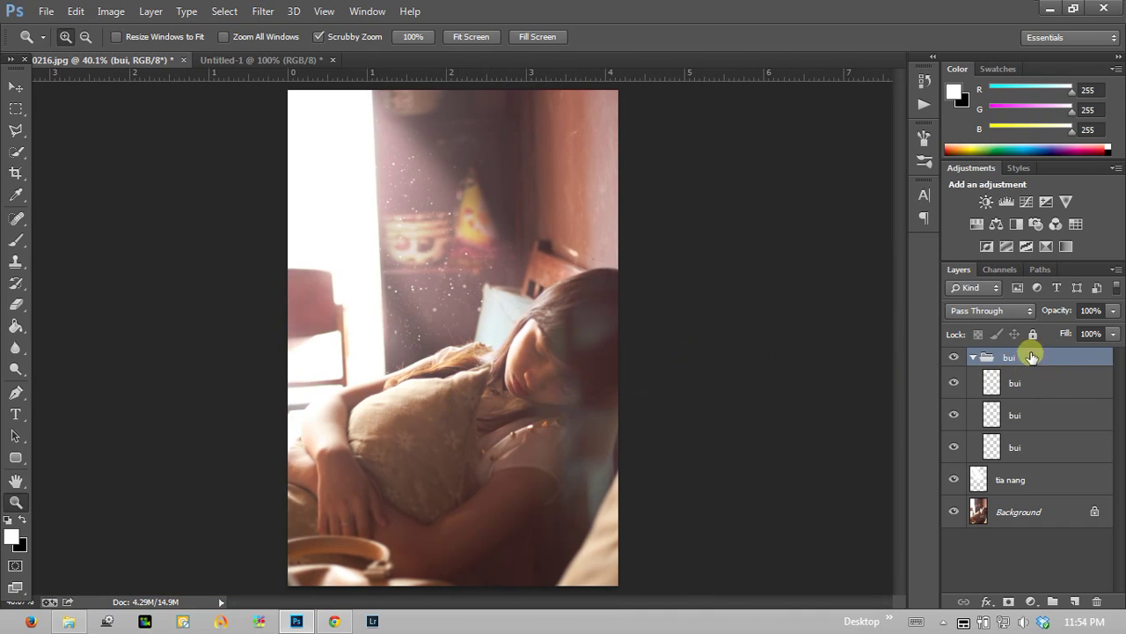
click(973, 357)
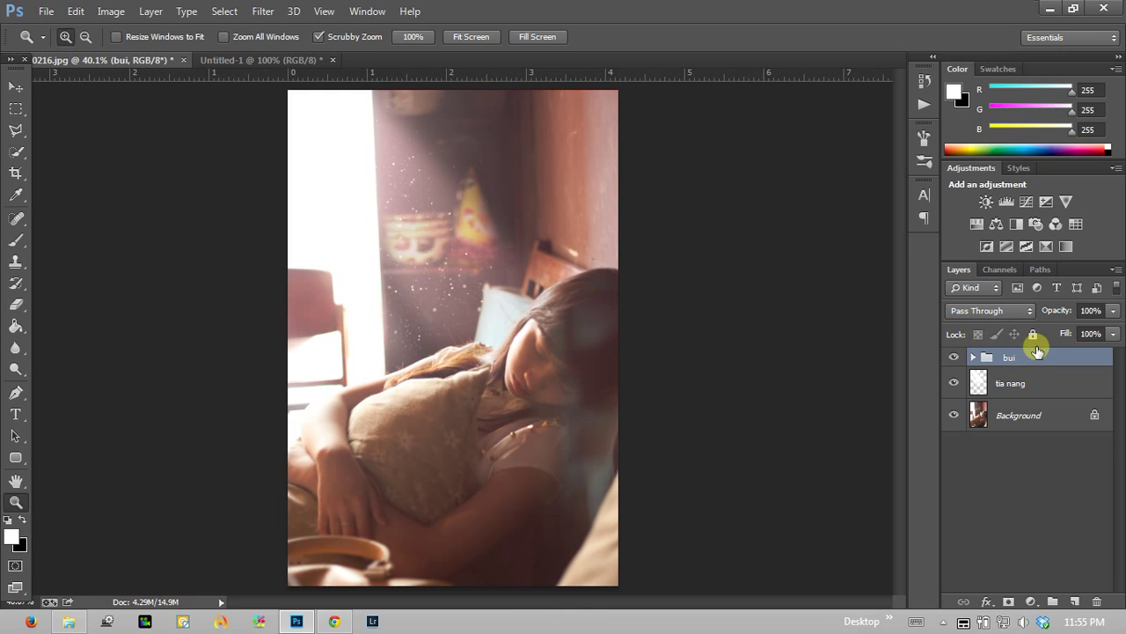
Add Layer 1 above the bui group and brush three white bokeh dots along the beam.
key(ctrl+shift+n)
key(Return)
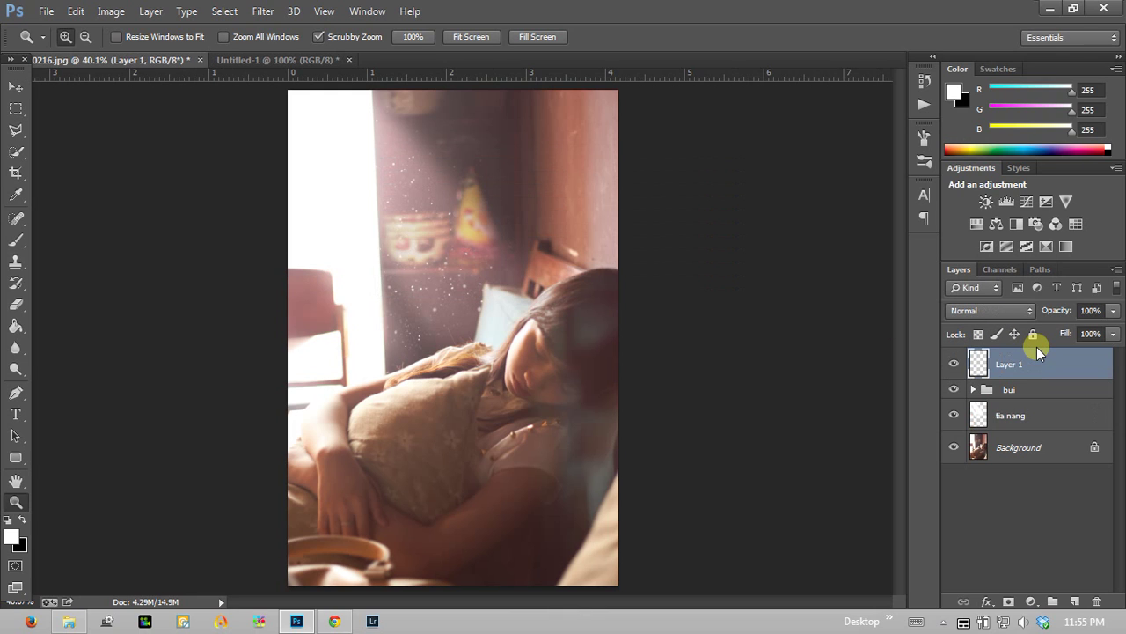
click(16, 239)
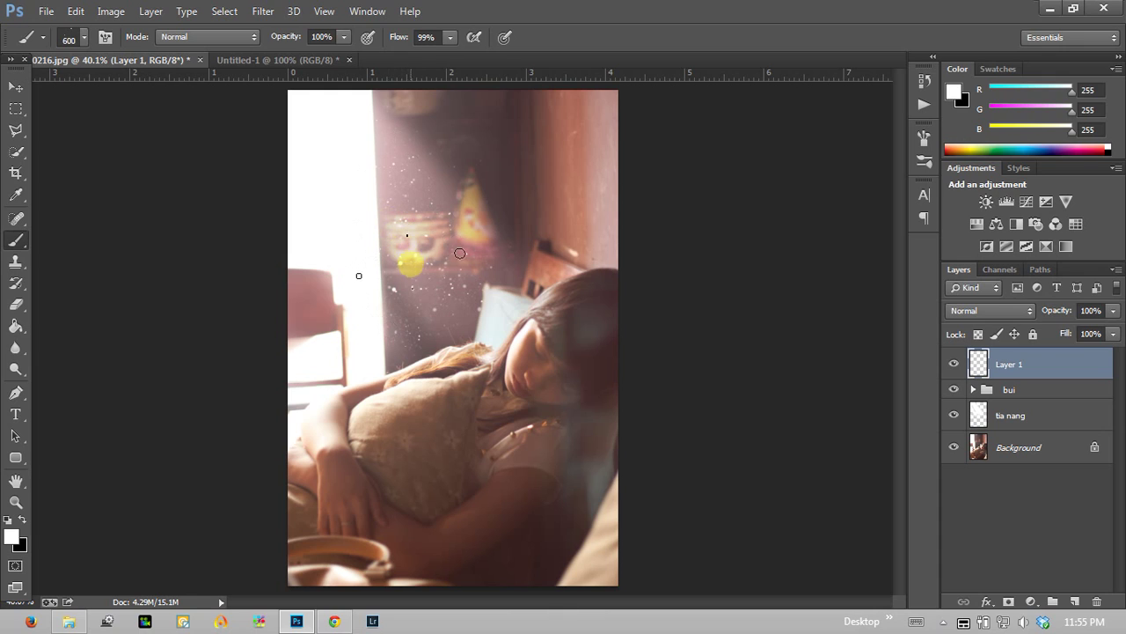
click(455, 272)
click(451, 209)
click(453, 324)
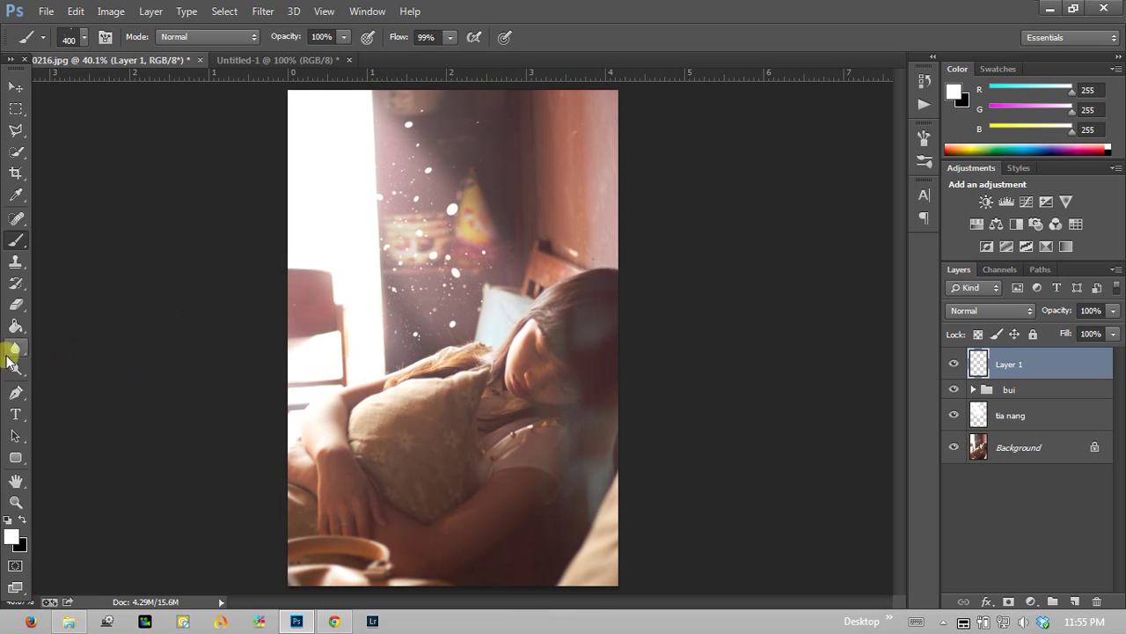
click(15, 304)
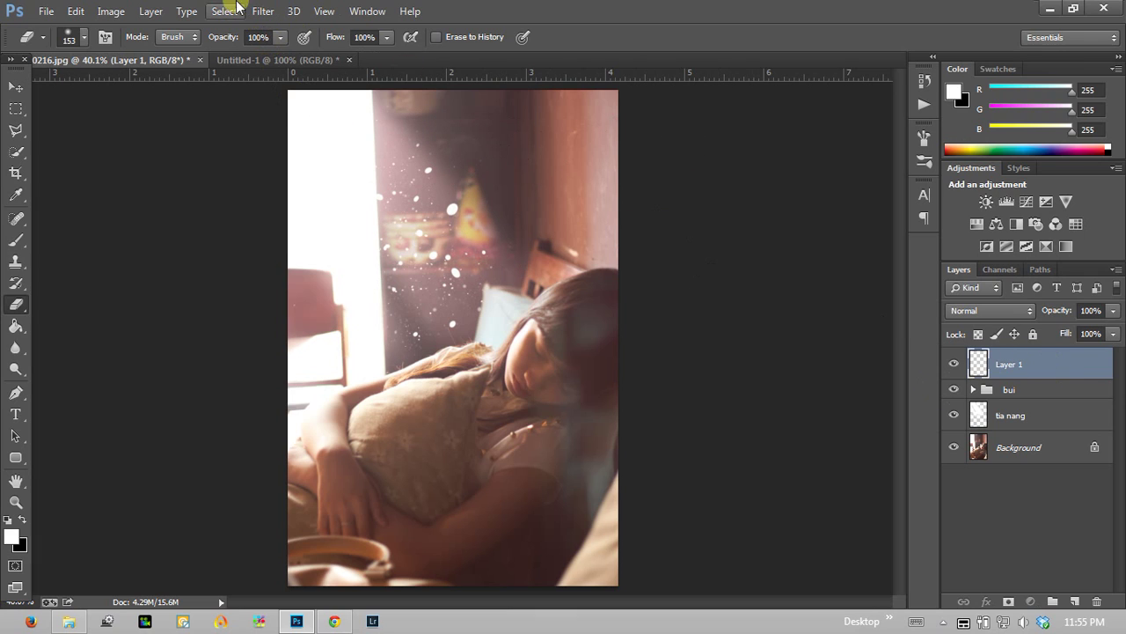
Apply a Motion Blur to Layer 1 at -45° angle and 531 pixels distance.
click(262, 10)
mouse_move(271, 193)
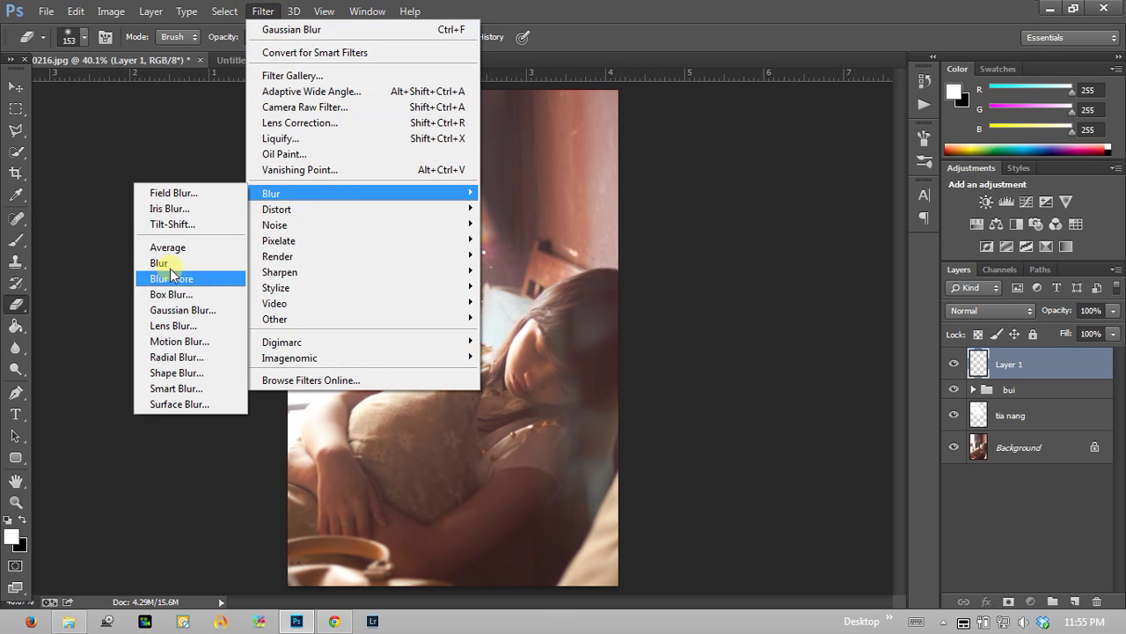
click(179, 342)
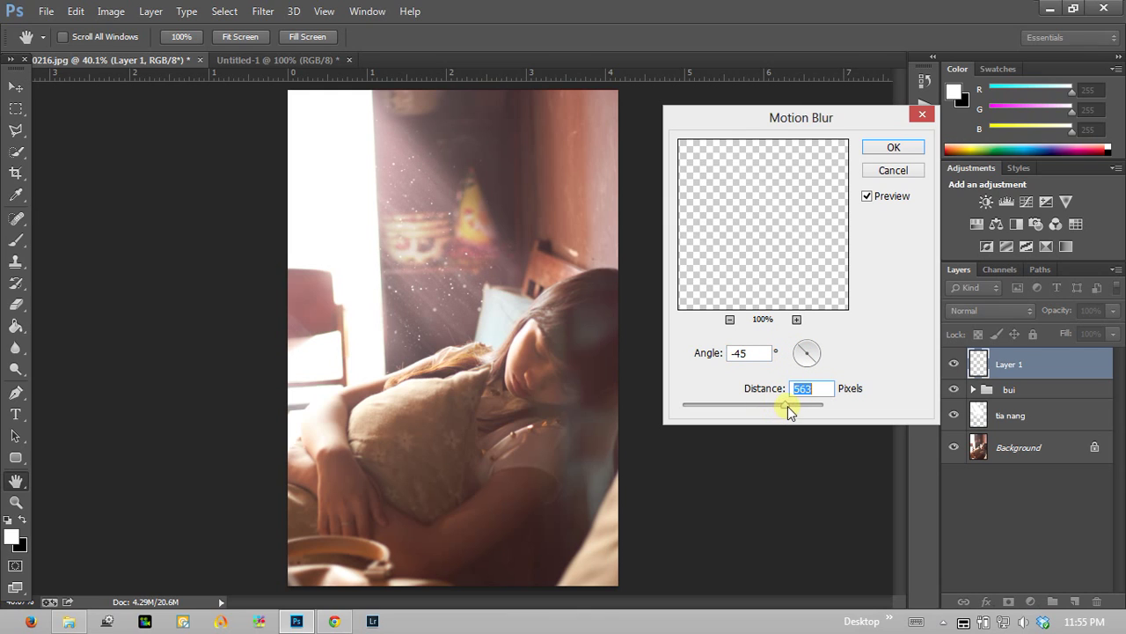
drag(785, 413, 790, 406)
drag(790, 401, 783, 403)
click(884, 151)
Zoom in to inspect the streaked dots near the lantern, then fit the image on screen.
key(e)
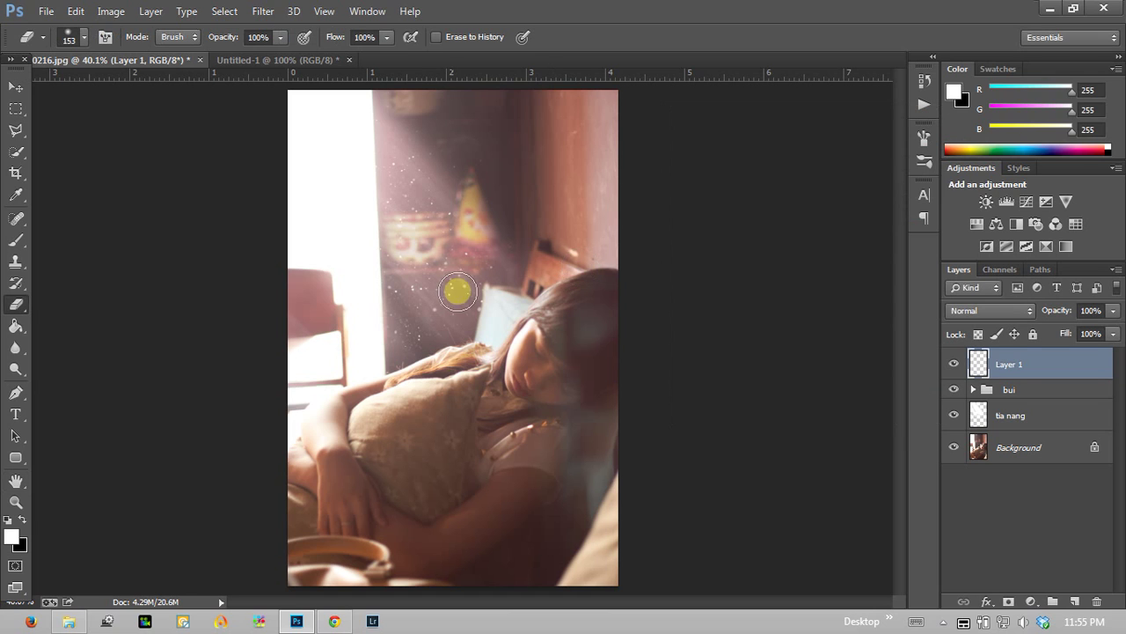
click(16, 501)
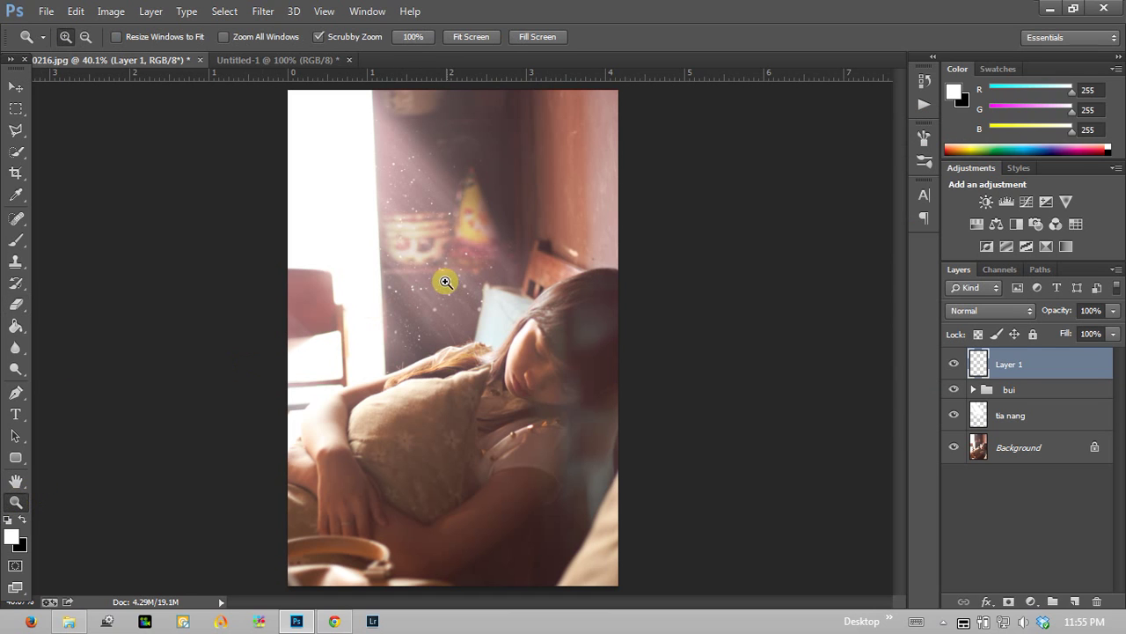
drag(440, 279, 387, 215)
click(388, 215)
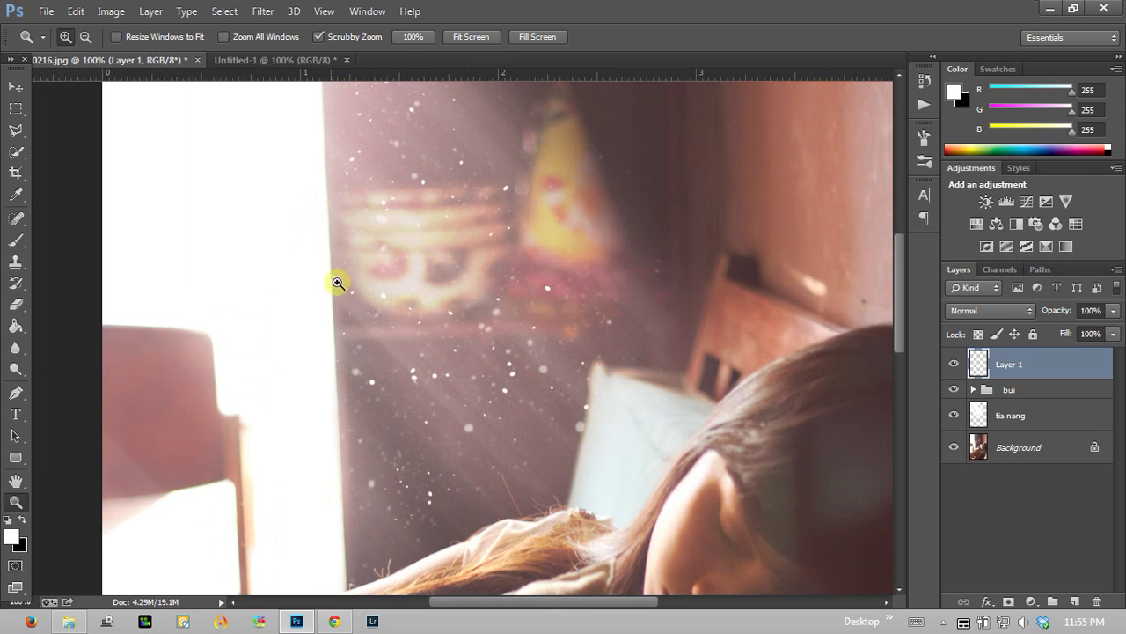
right_click(449, 298)
click(461, 308)
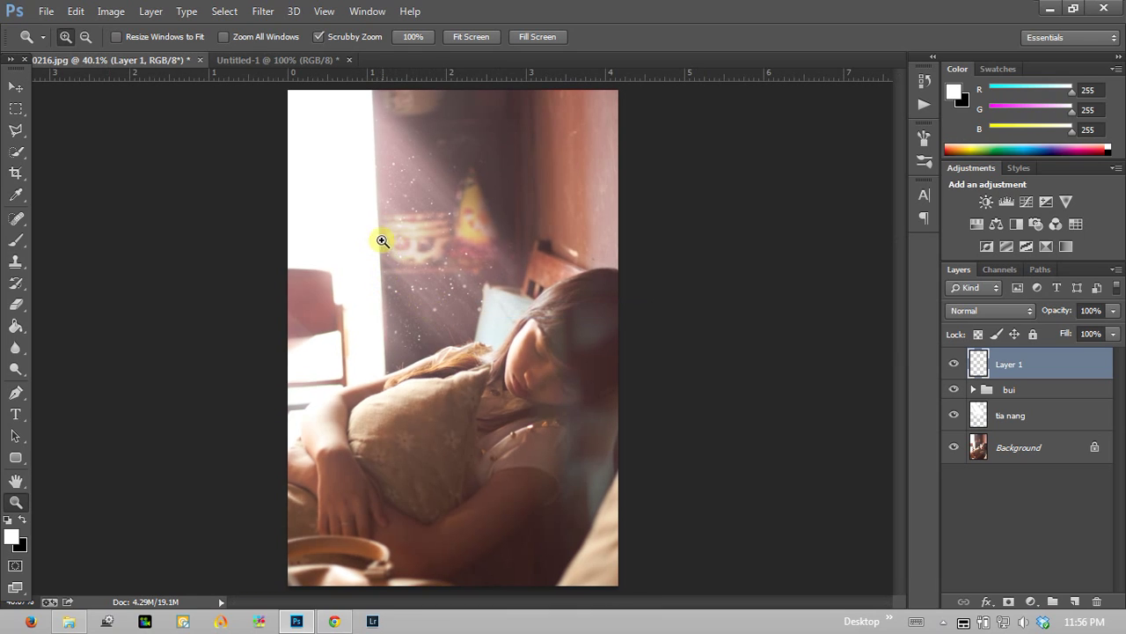
Lower Layer 1's opacity to 74% and check the result at several zoom levels.
drag(1061, 315, 1041, 315)
mouse_move(444, 220)
mouse_down()
mouse_move(390, 261)
mouse_move(451, 296)
mouse_up()
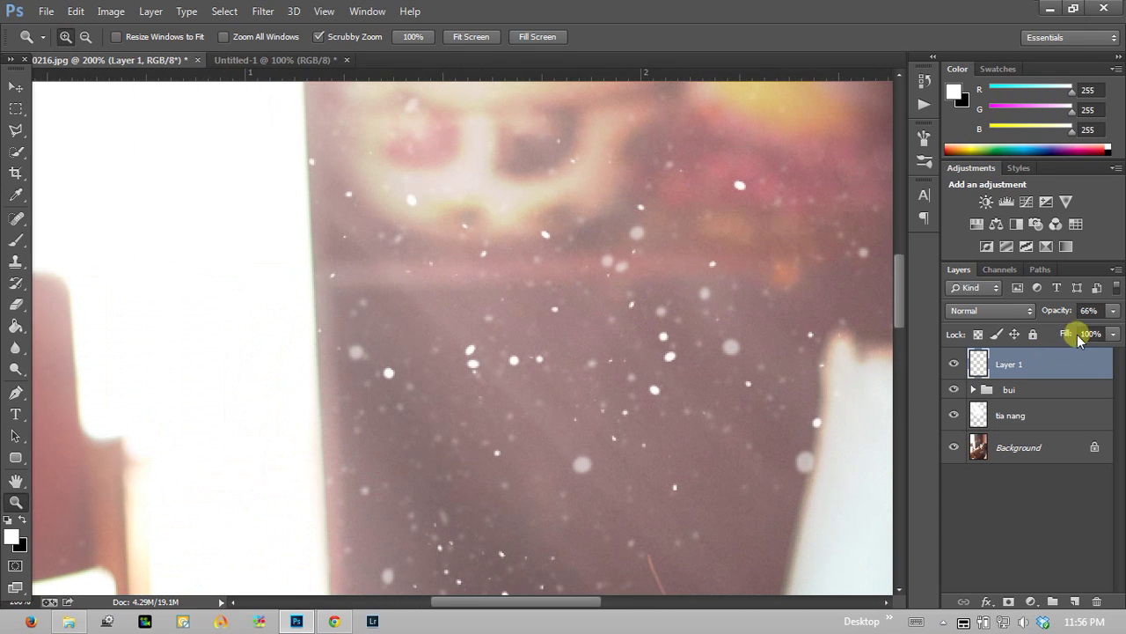
key(Return)
right_click(458, 324)
click(480, 335)
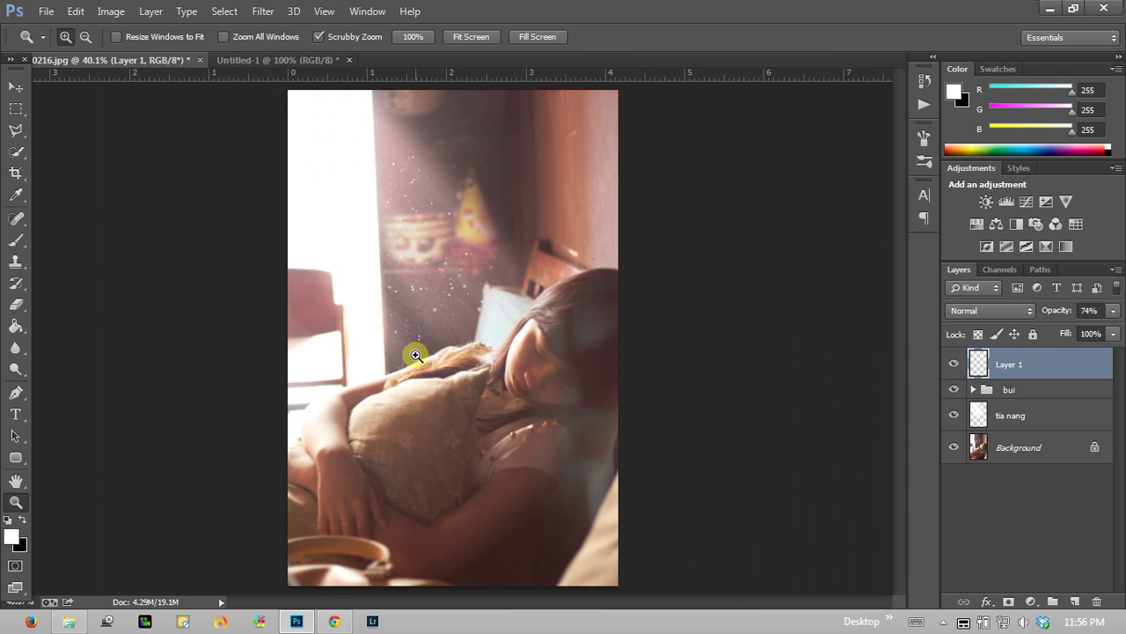
drag(444, 321, 428, 327)
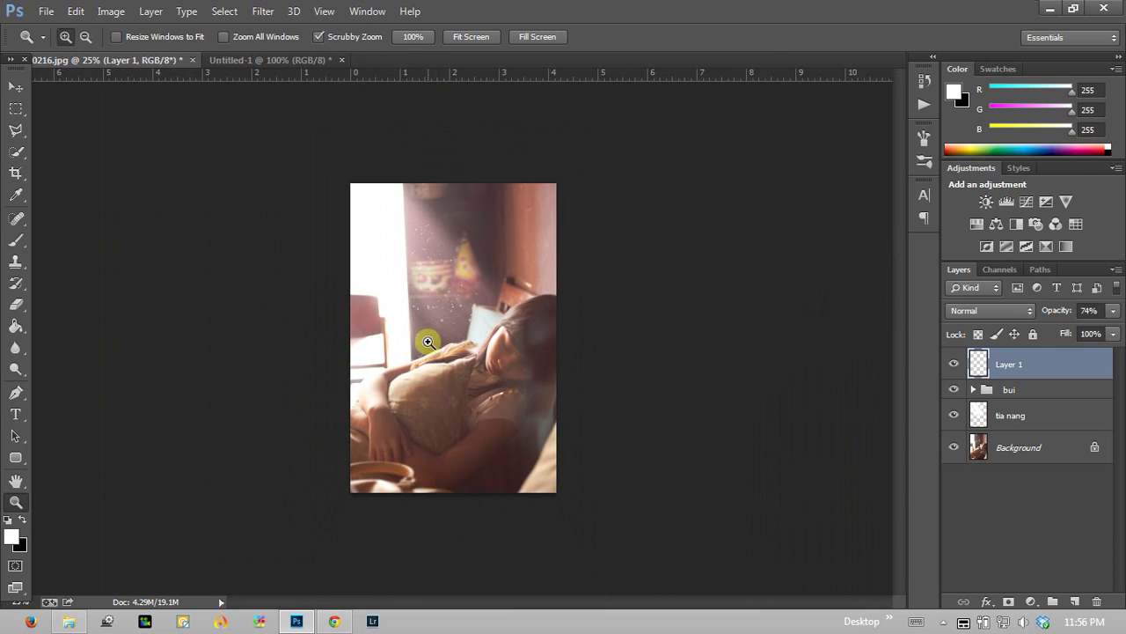
click(412, 247)
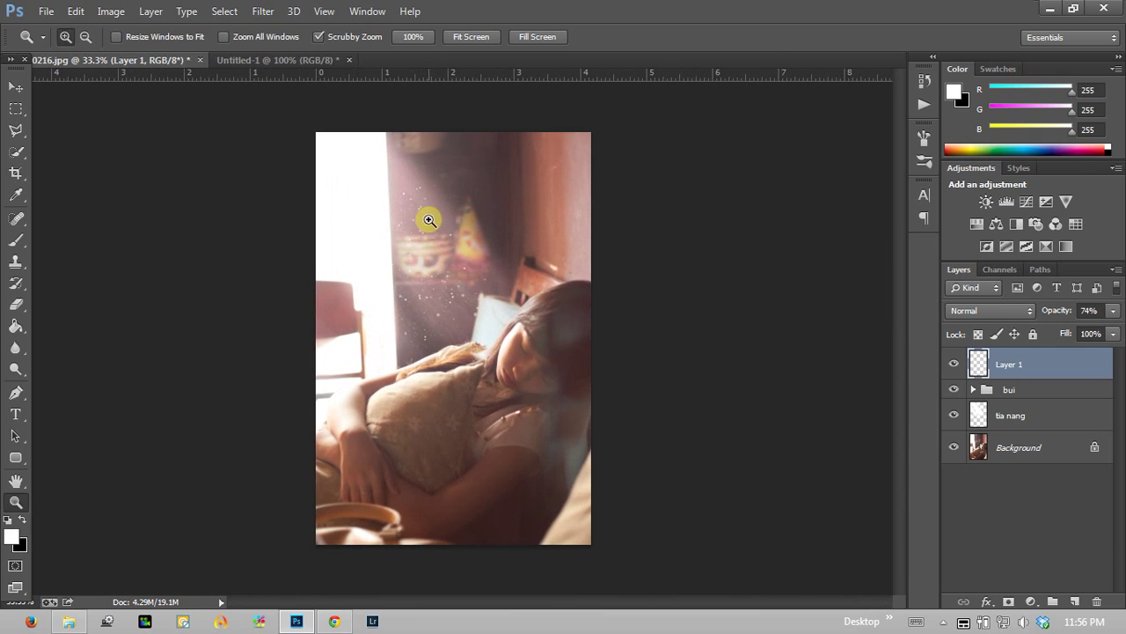
click(428, 221)
drag(460, 247, 435, 265)
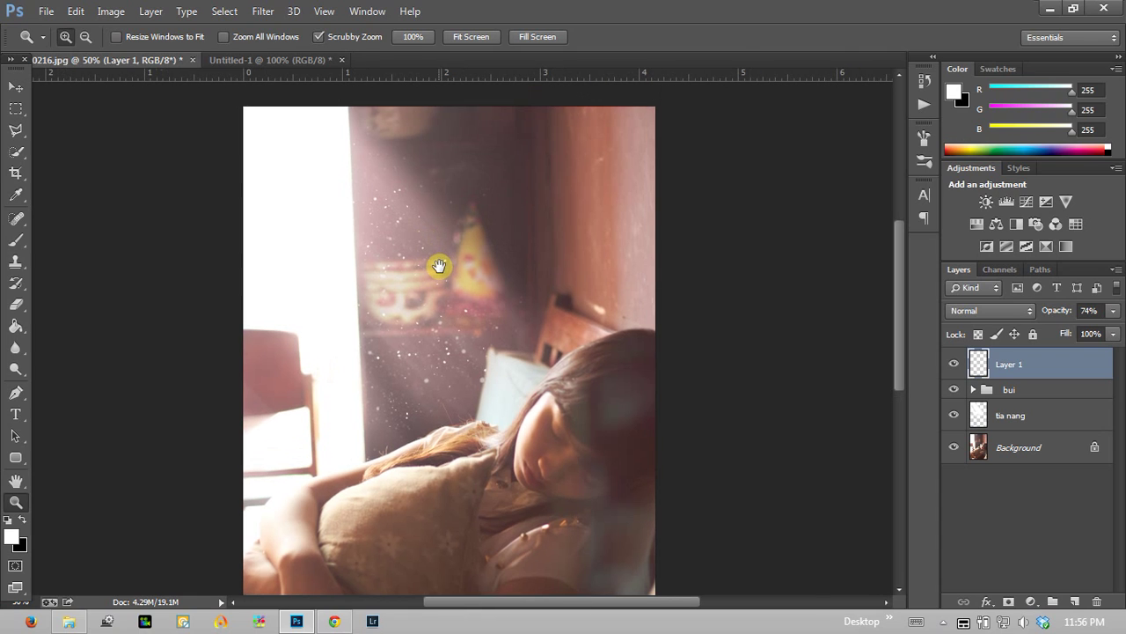
Show the bui dust group and fade it to 59% opacity.
click(955, 389)
click(1051, 389)
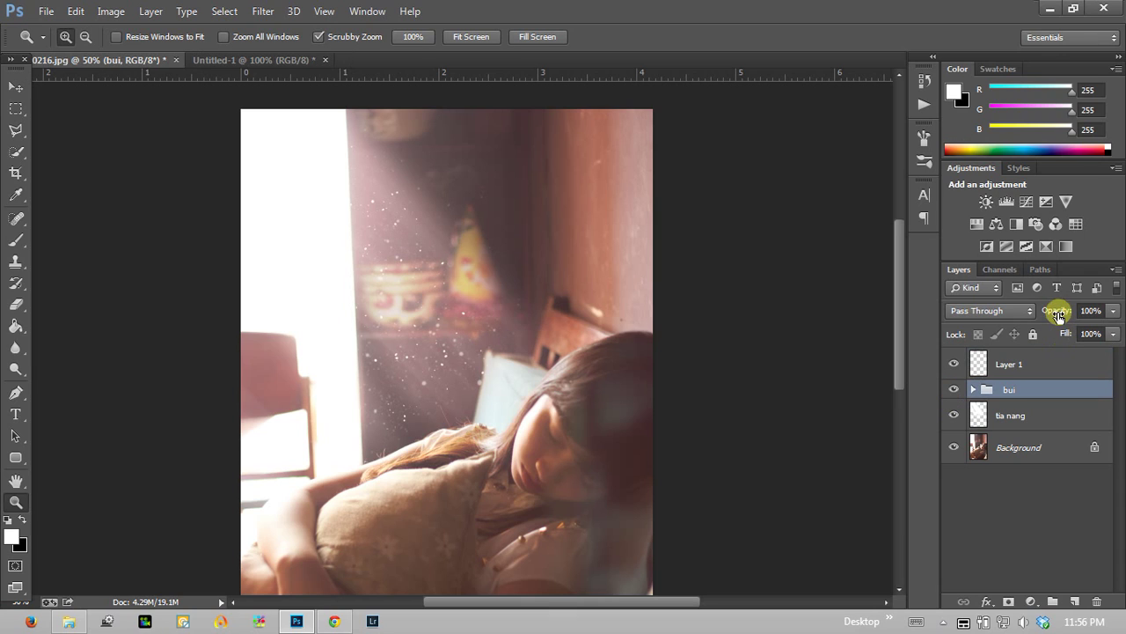
mouse_move(1037, 314)
mouse_down()
mouse_move(1016, 315)
mouse_move(1027, 315)
mouse_up()
right_click(470, 355)
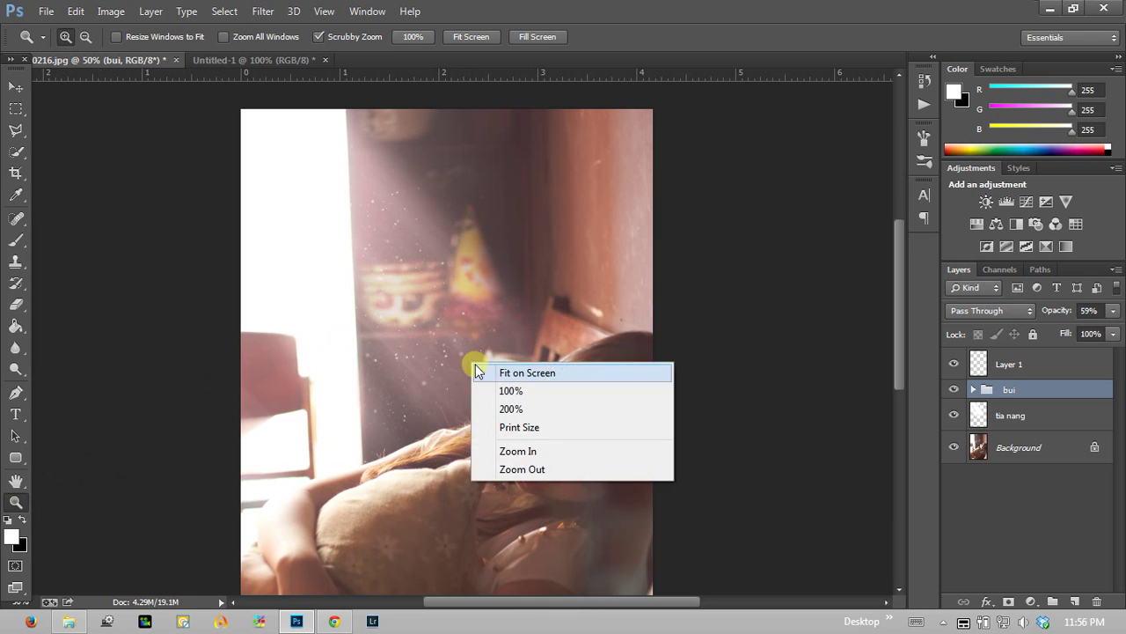
click(495, 372)
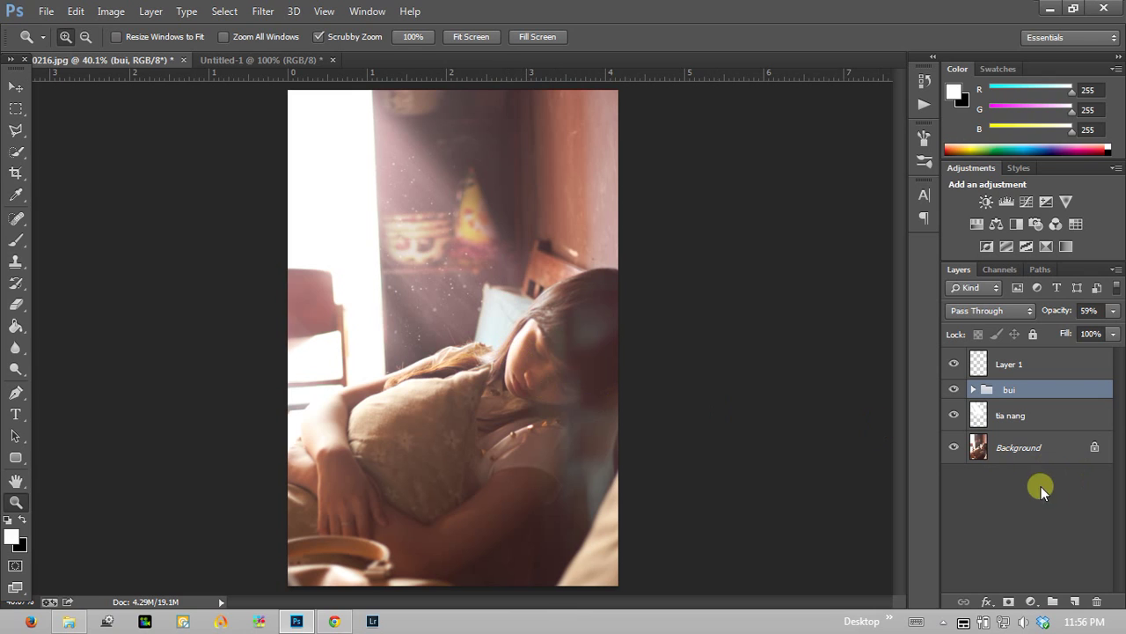
click(1051, 417)
shift+click(1051, 370)
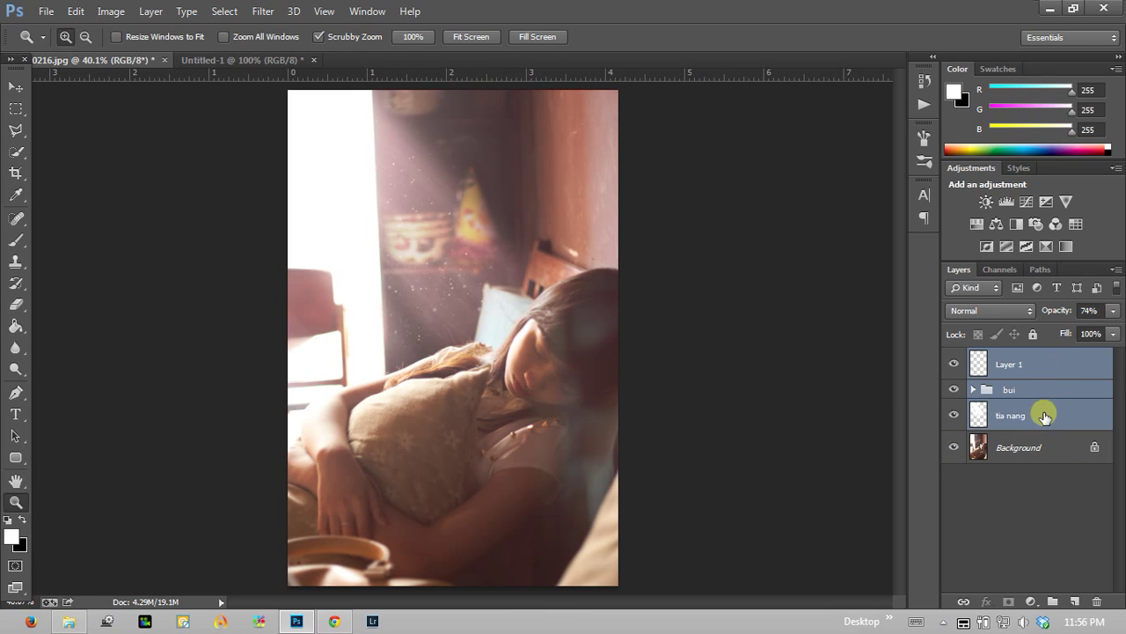
Group Layer 1, bui and tia nang into Group 1 and toggle its visibility to compare.
drag(1040, 413, 1052, 601)
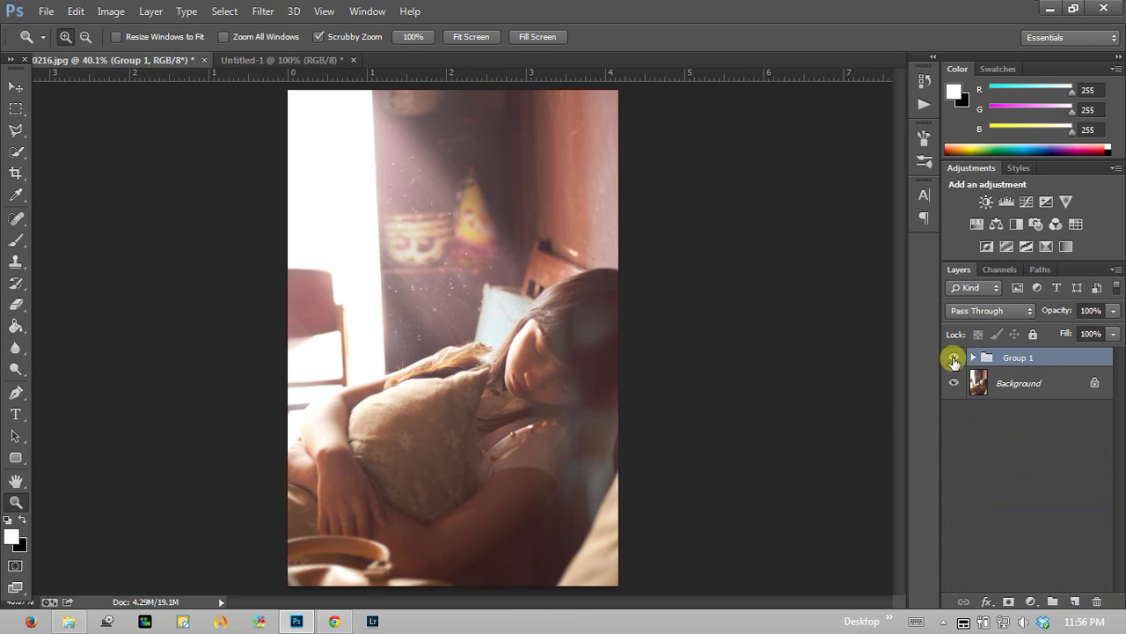
click(954, 358)
click(955, 359)
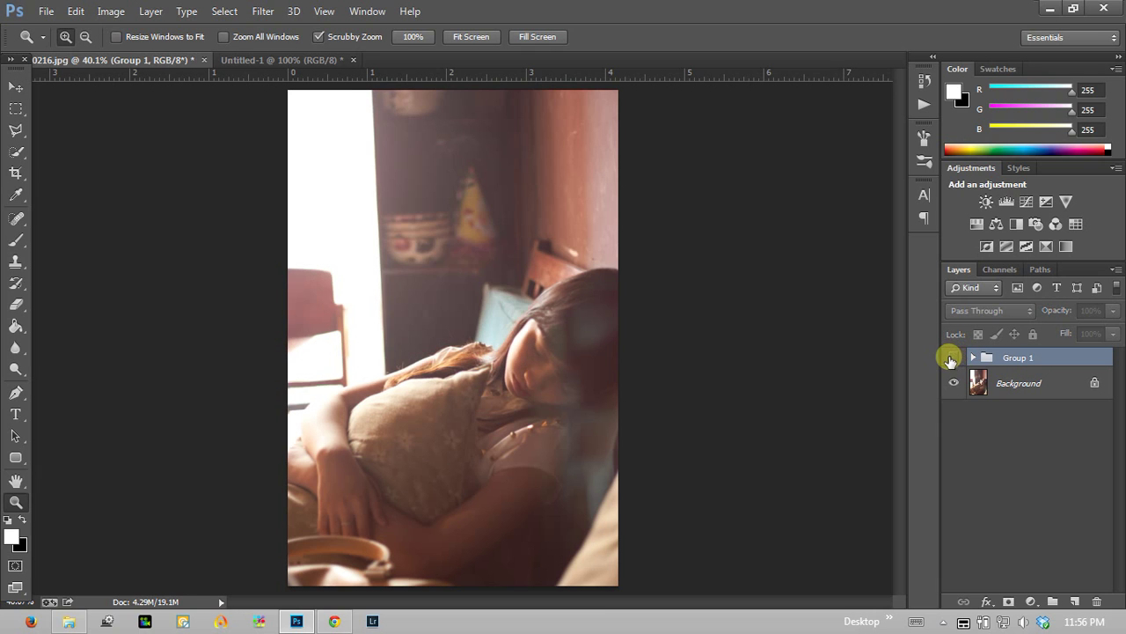
right_click(549, 332)
click(481, 303)
alt+click(499, 356)
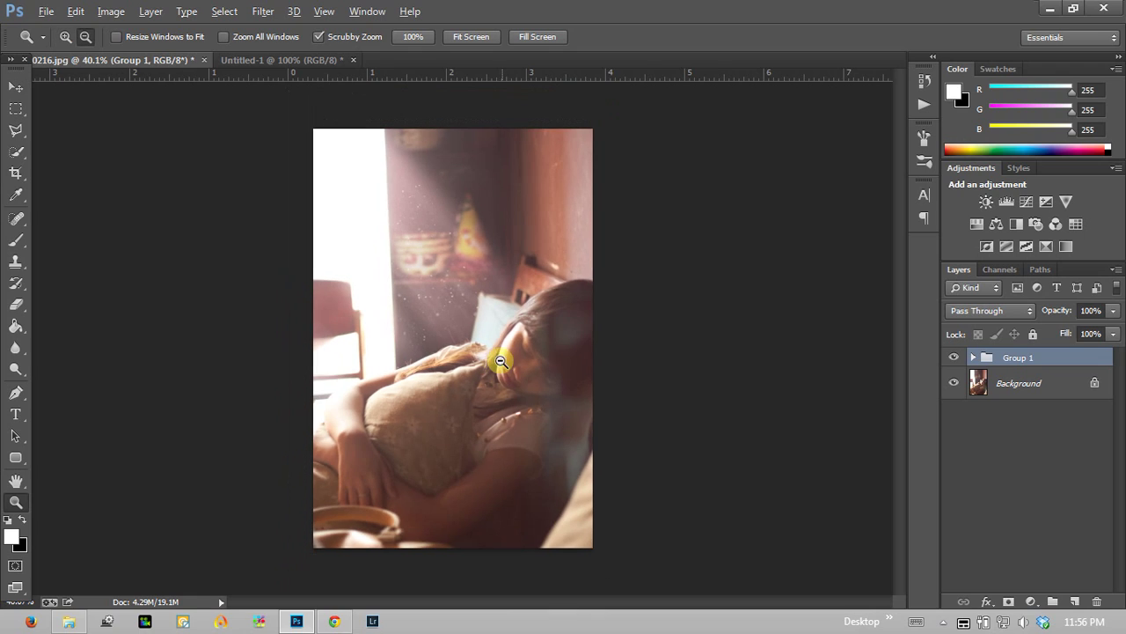
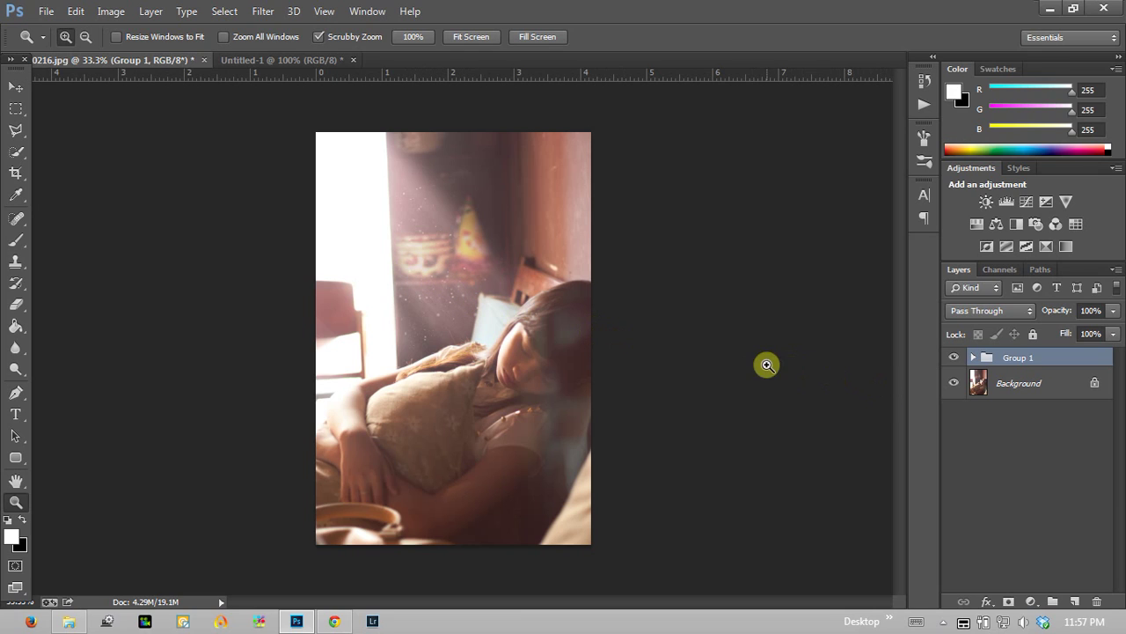
Rename Group 1, holding the sunbeam and dust layers, to 'tia nang'.
click(973, 358)
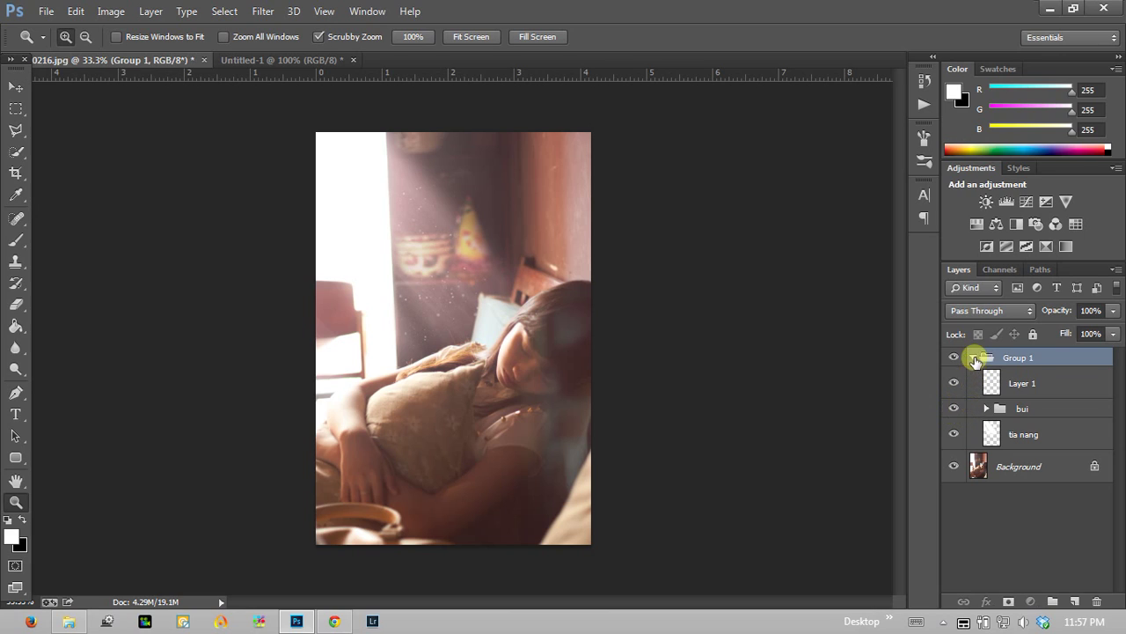
click(973, 357)
double_click(1016, 358)
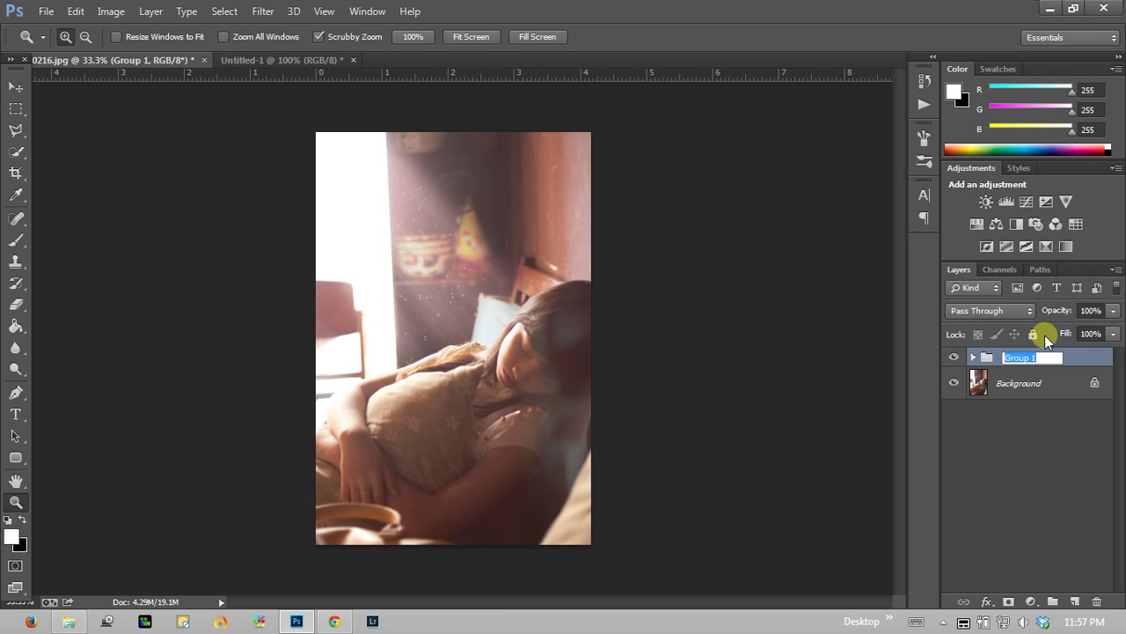
text(tianang)
key(Return)
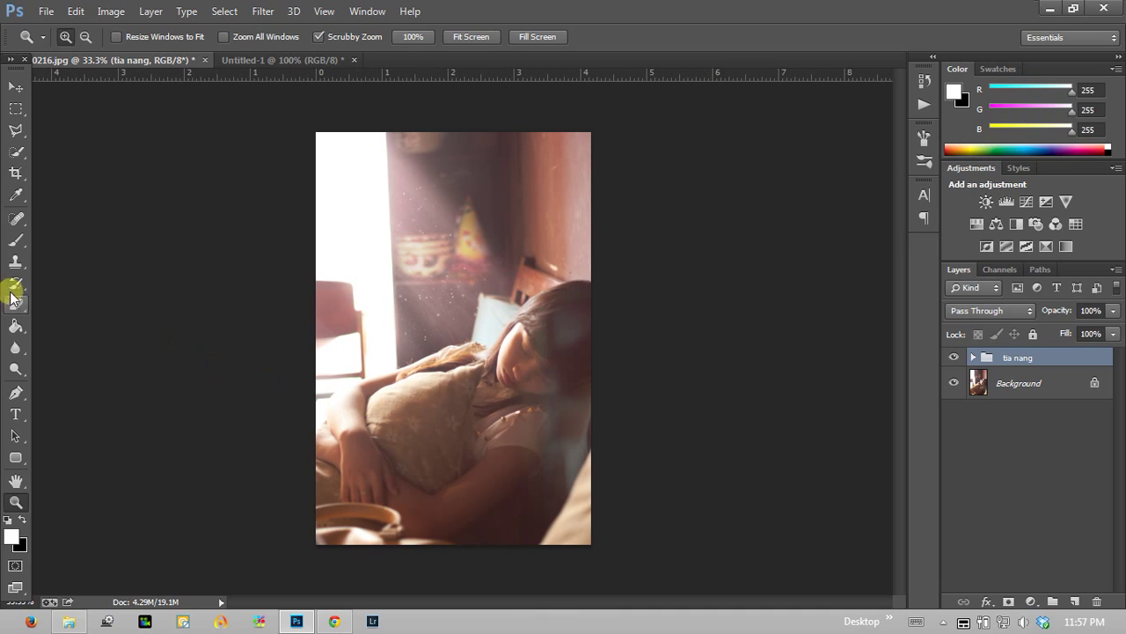
Create an empty Layer 2 and set up a small hard round brush.
click(29, 240)
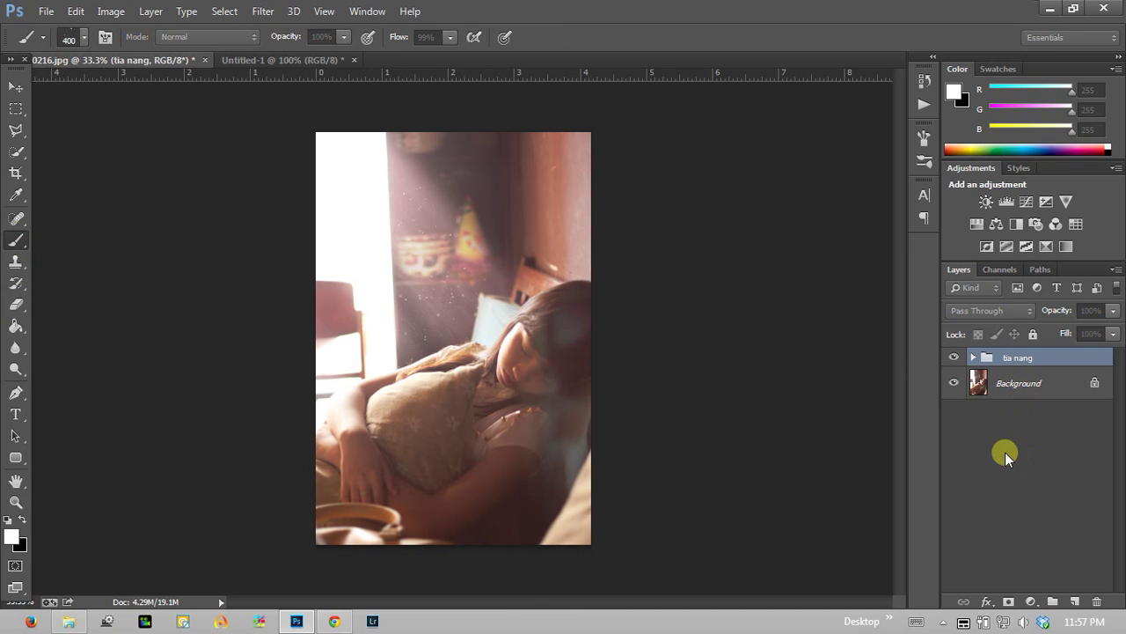
key(ctrl+shift+n)
key(Return)
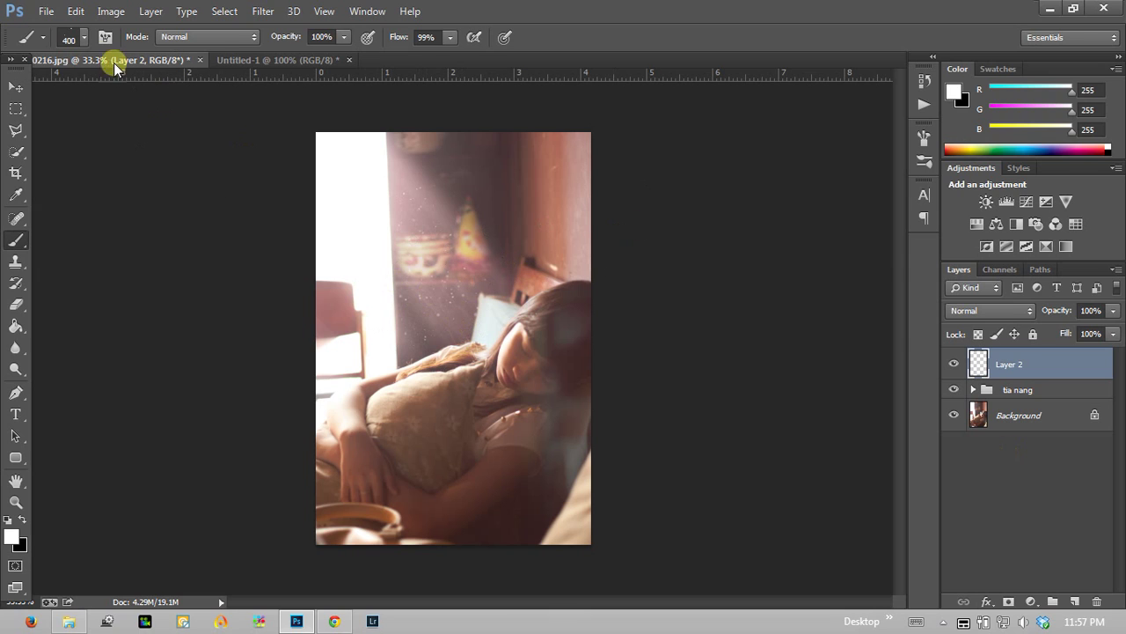
click(84, 38)
drag(187, 232, 186, 172)
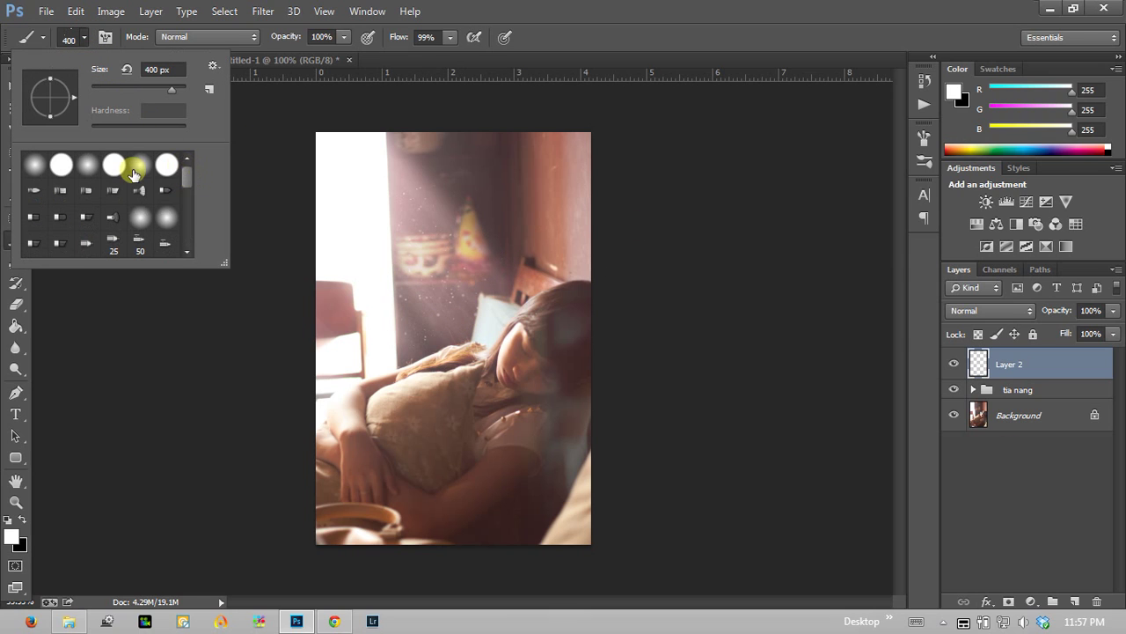
click(64, 171)
click(564, 75)
key(bracketleft)
key(bracketleft)
key(bracketleft)
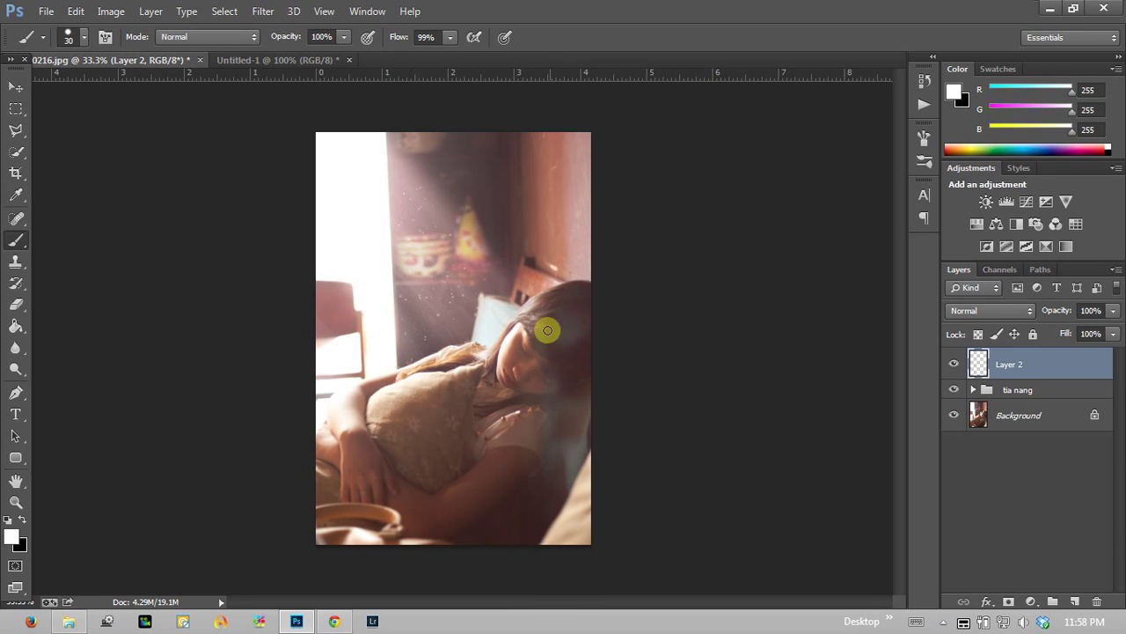
Paint trial white strokes around the sunbeam and chest, then undo them.
drag(443, 210, 389, 185)
drag(317, 300, 409, 339)
drag(464, 310, 410, 339)
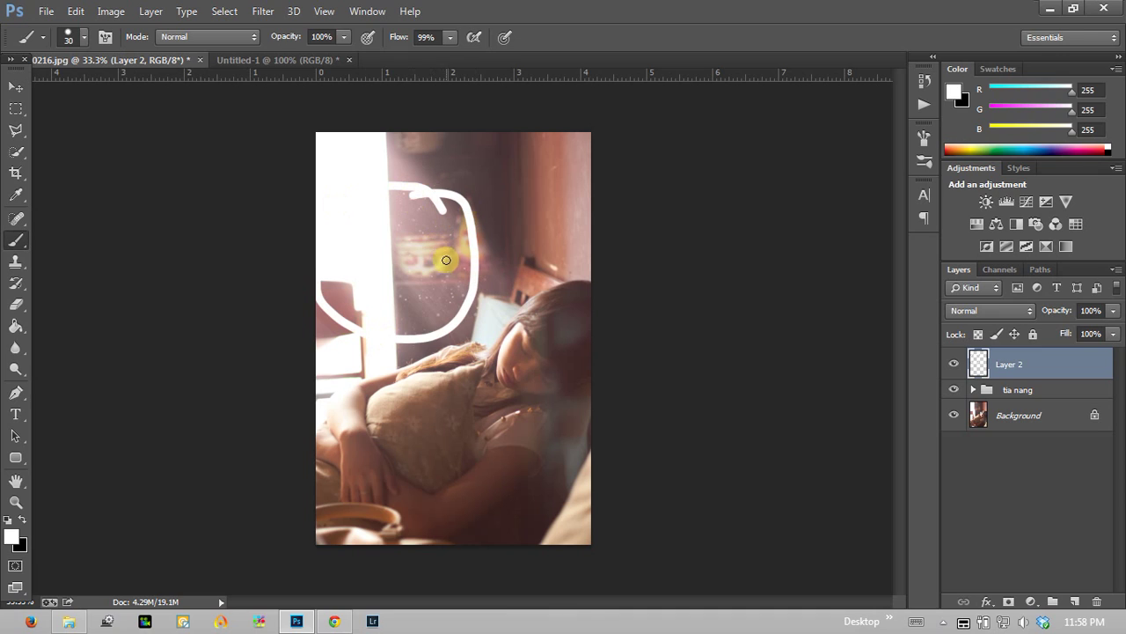
key(ctrl+z)
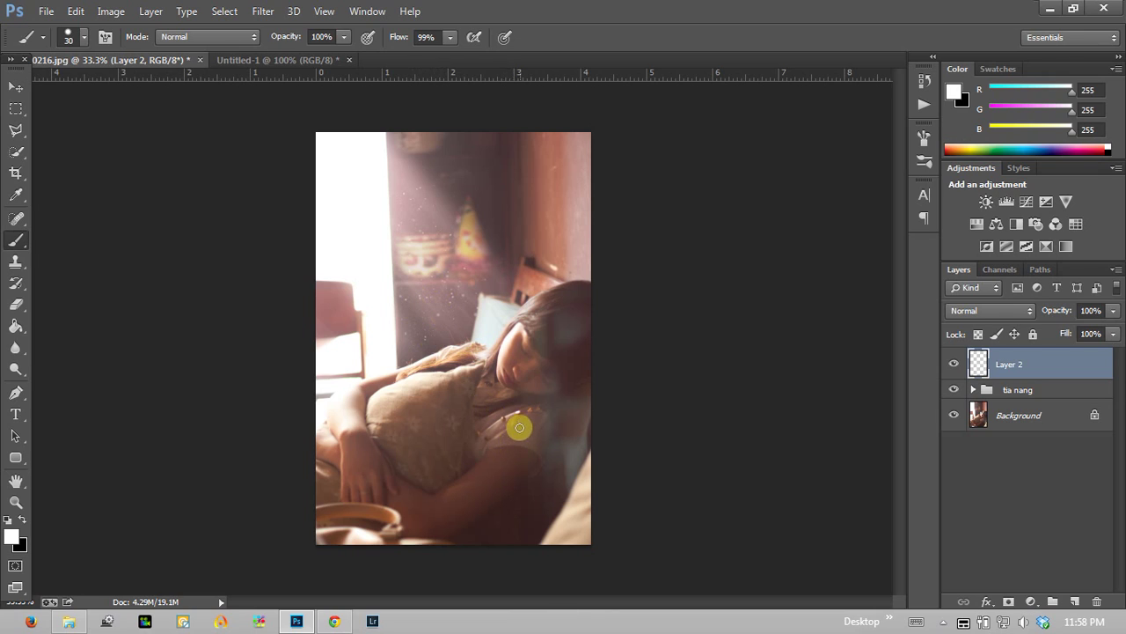
mouse_move(509, 404)
mouse_down()
mouse_move(548, 440)
mouse_move(523, 395)
mouse_up()
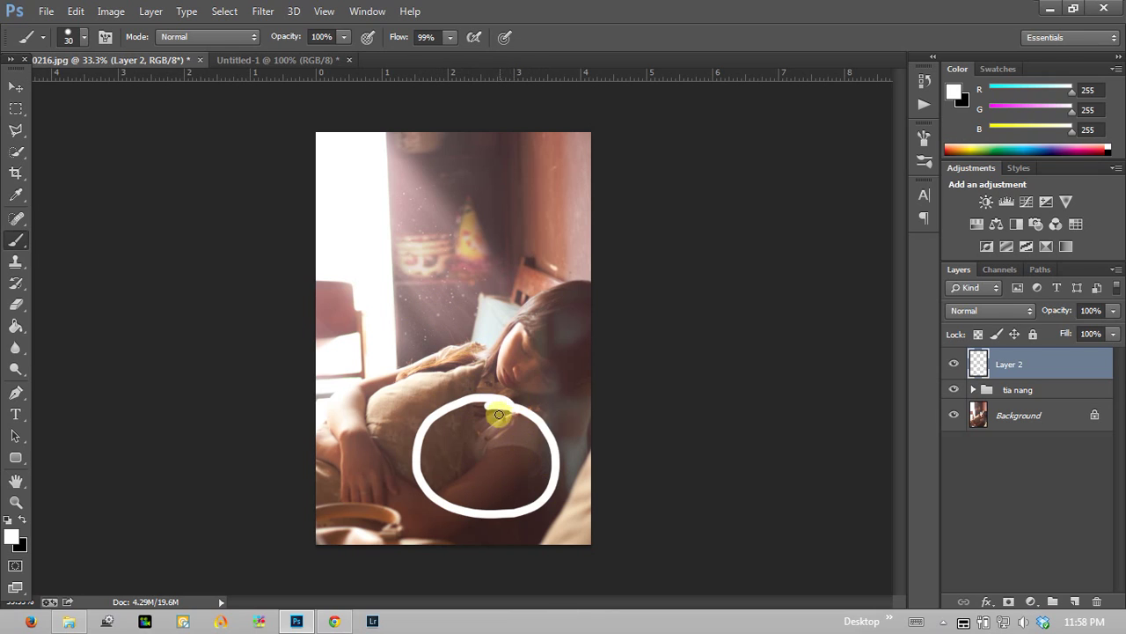
key(ctrl+z)
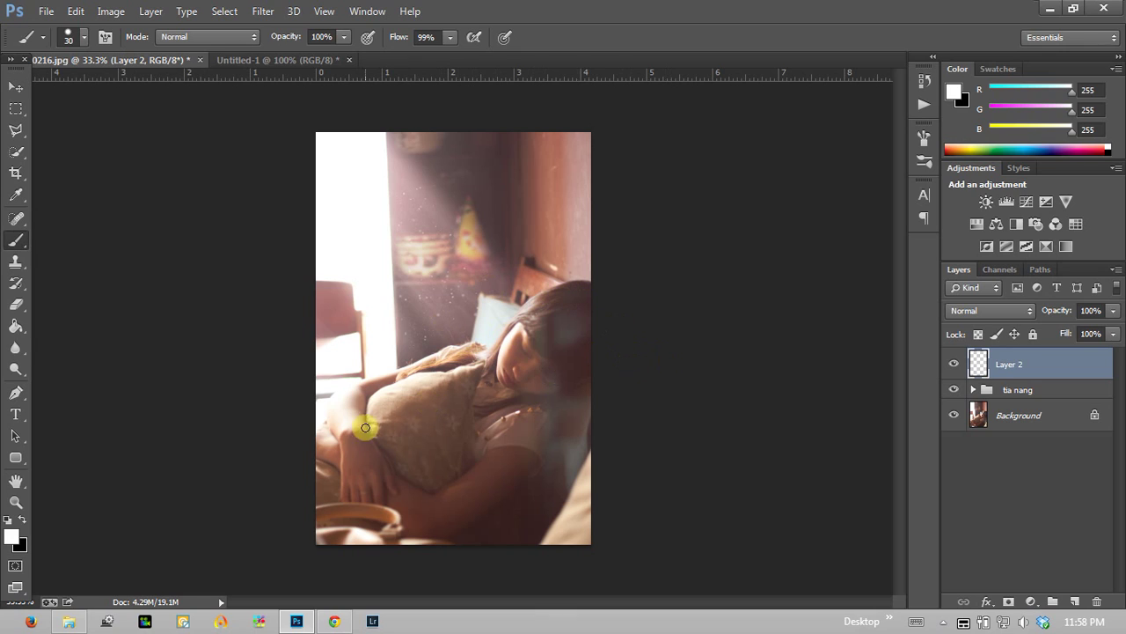
Add a Curves 1 adjustment layer and bend its RGB curve.
click(1032, 601)
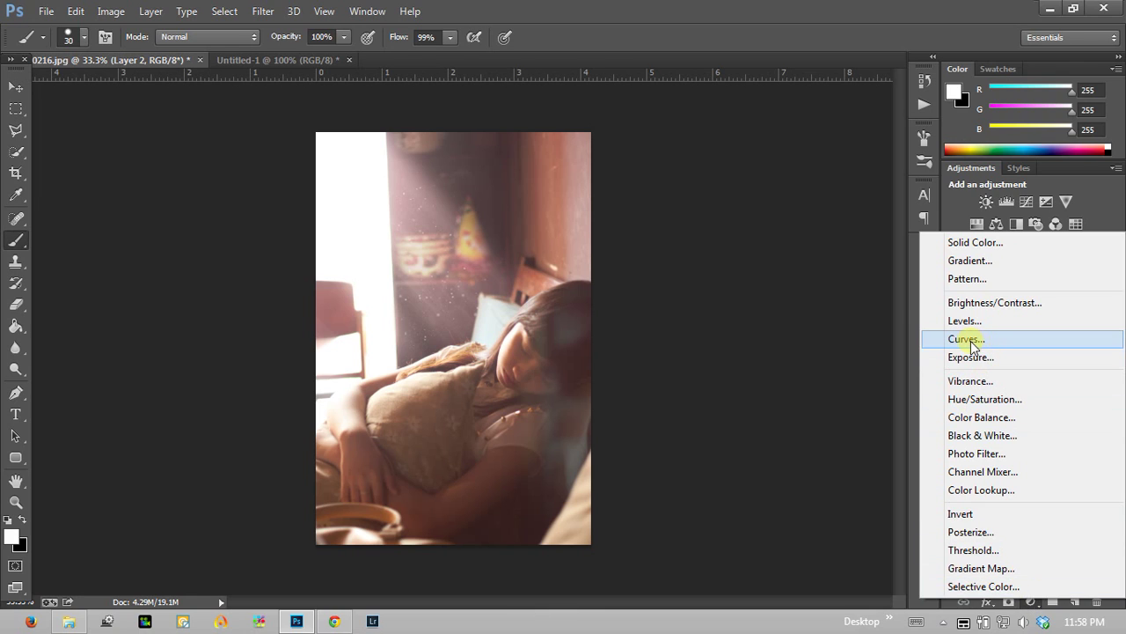
click(965, 339)
click(851, 168)
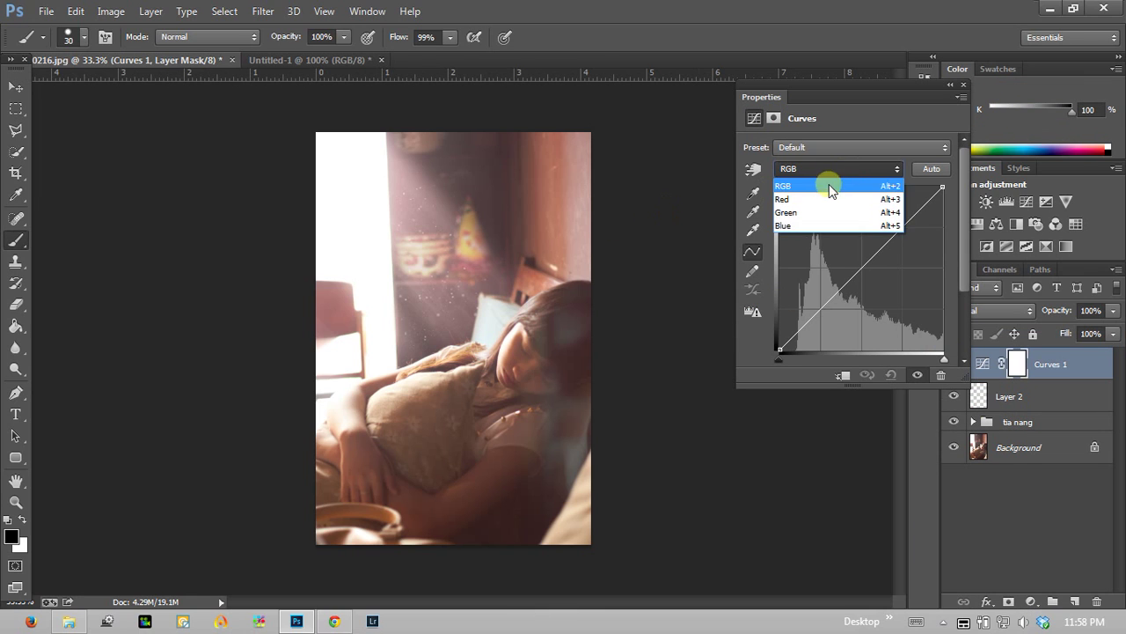
click(839, 173)
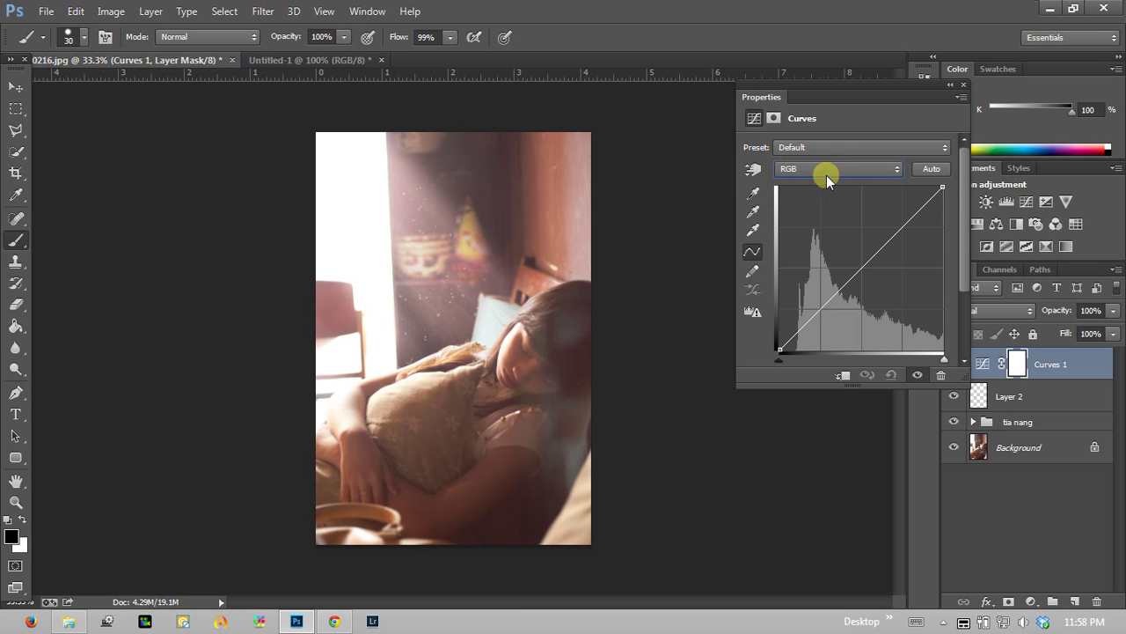
click(827, 172)
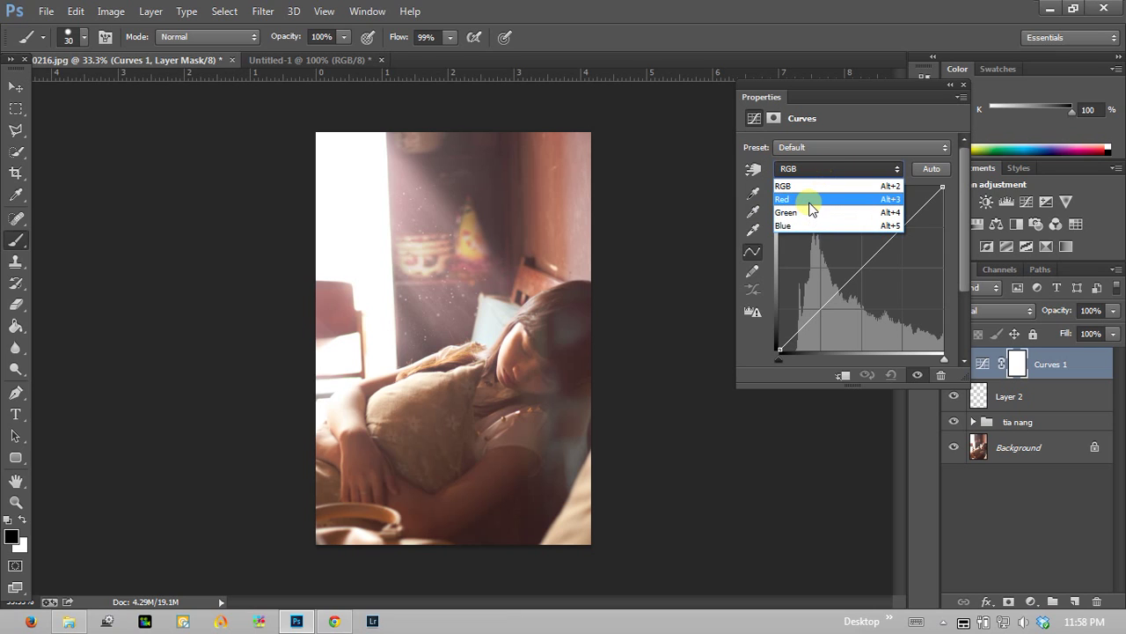
click(814, 186)
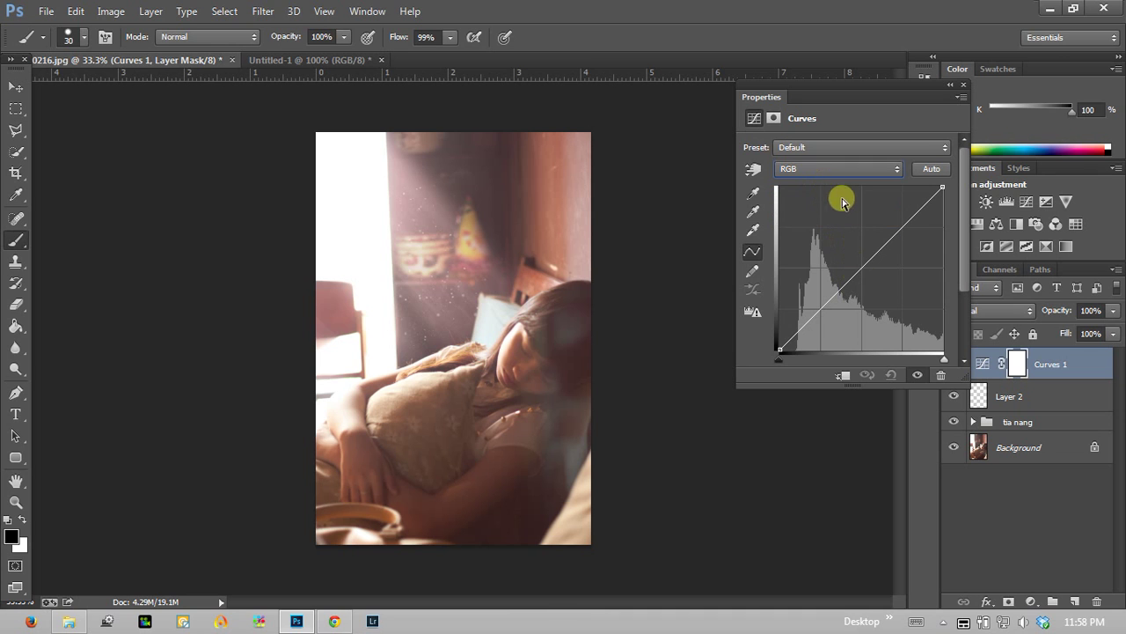
mouse_move(872, 246)
mouse_down()
mouse_move(880, 259)
mouse_move(855, 226)
mouse_move(885, 261)
mouse_move(854, 227)
mouse_move(878, 271)
mouse_move(870, 262)
mouse_up()
Try bending the Blue channel curve, then straighten it to remove the purple cast.
click(858, 167)
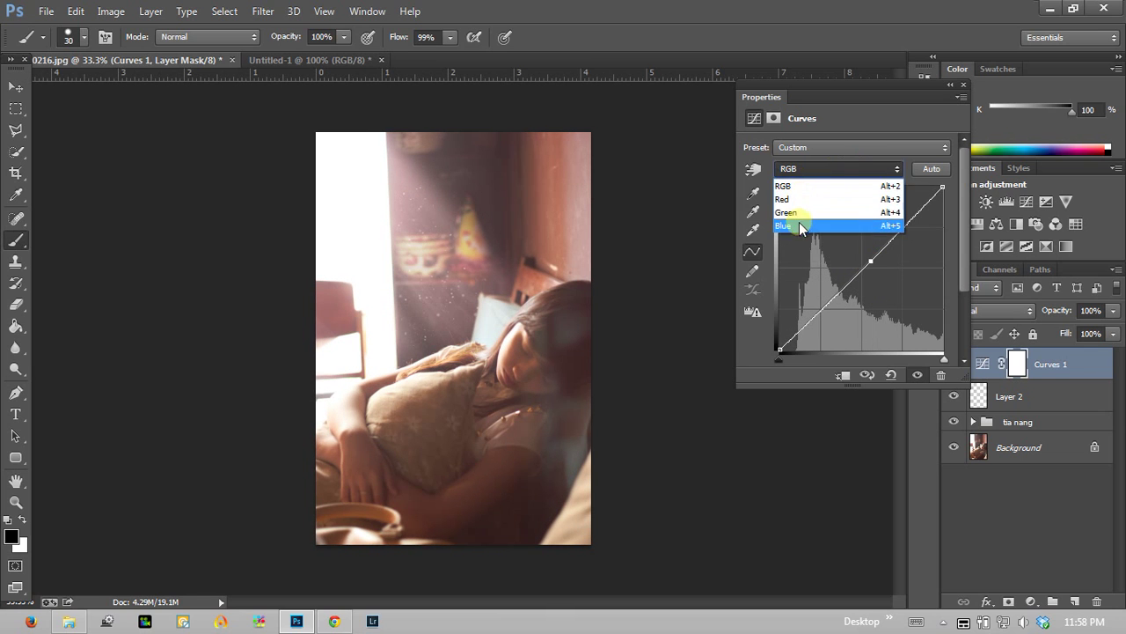
click(806, 226)
click(830, 169)
click(814, 212)
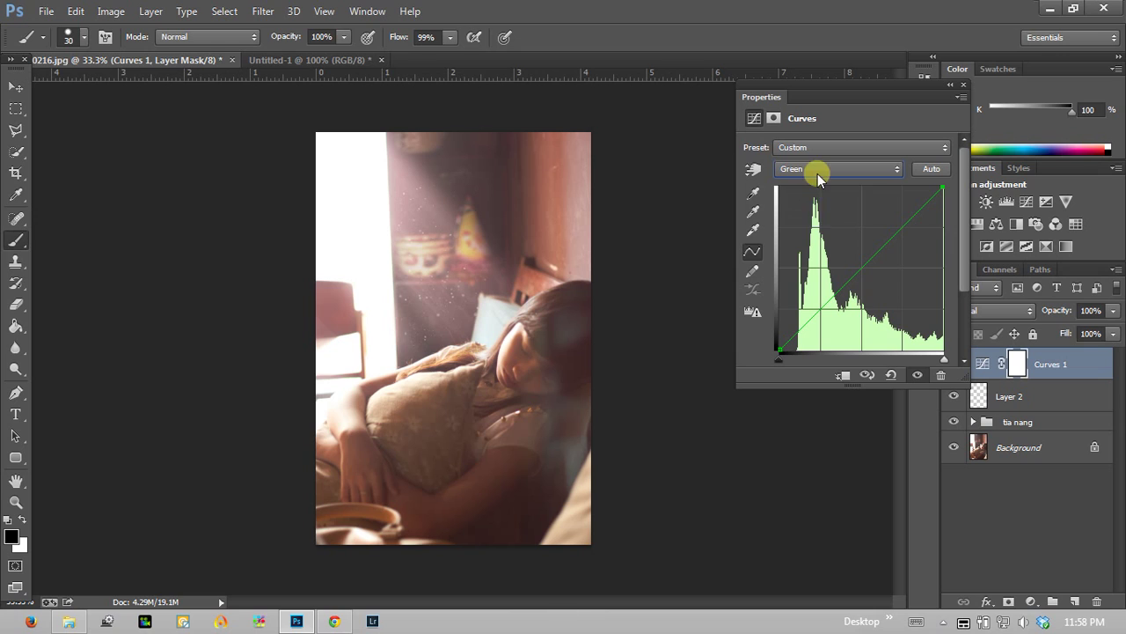
click(818, 169)
click(815, 199)
click(821, 169)
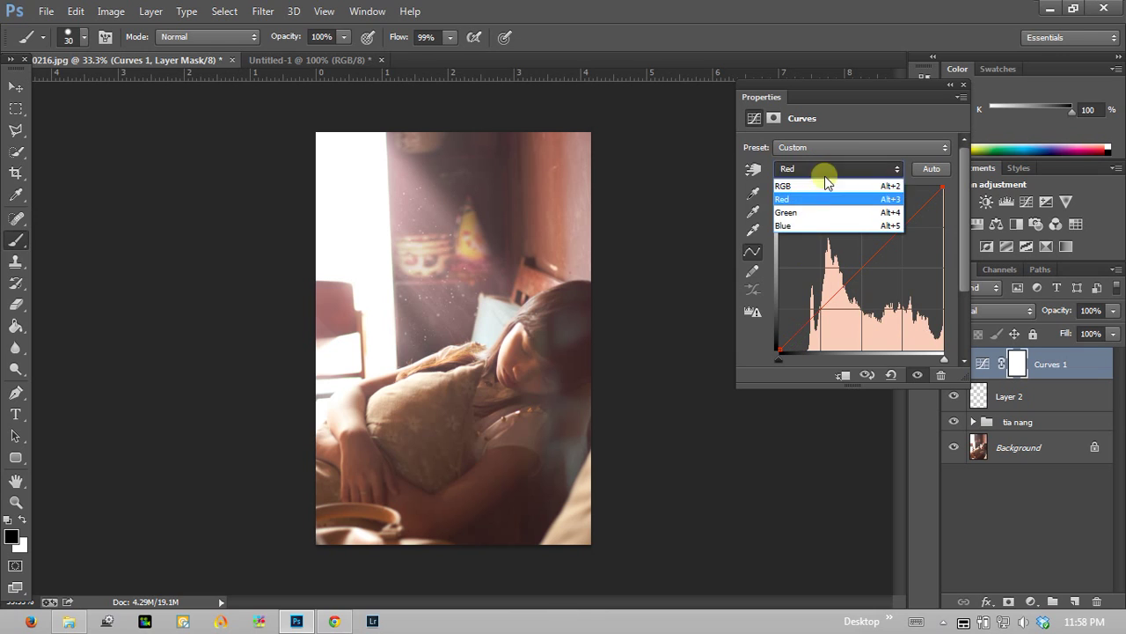
click(808, 225)
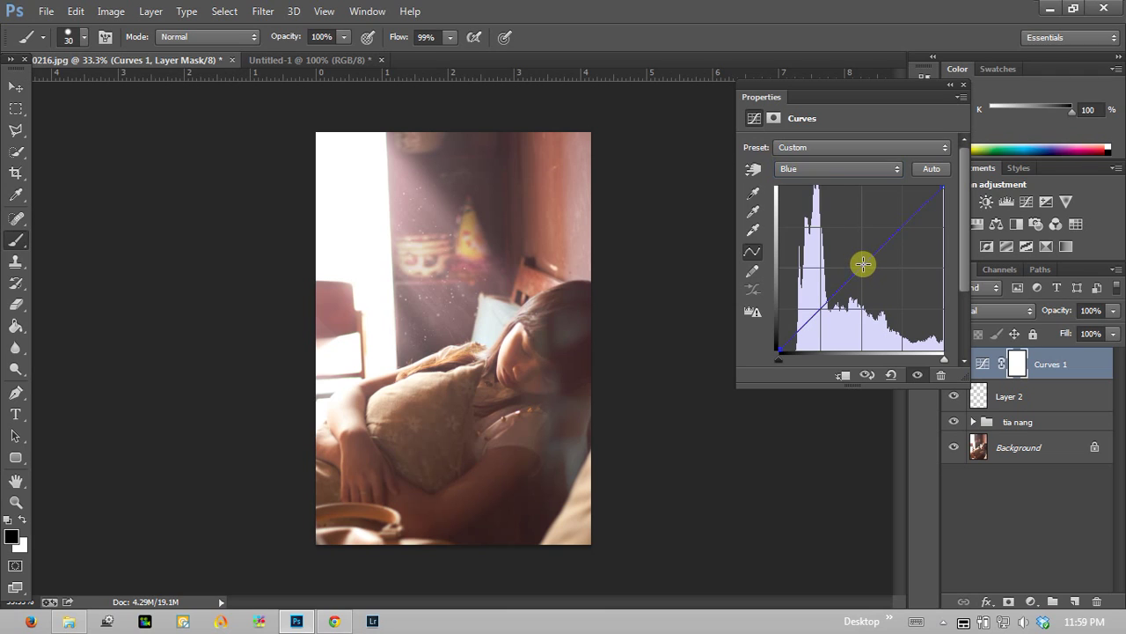
drag(863, 264, 857, 229)
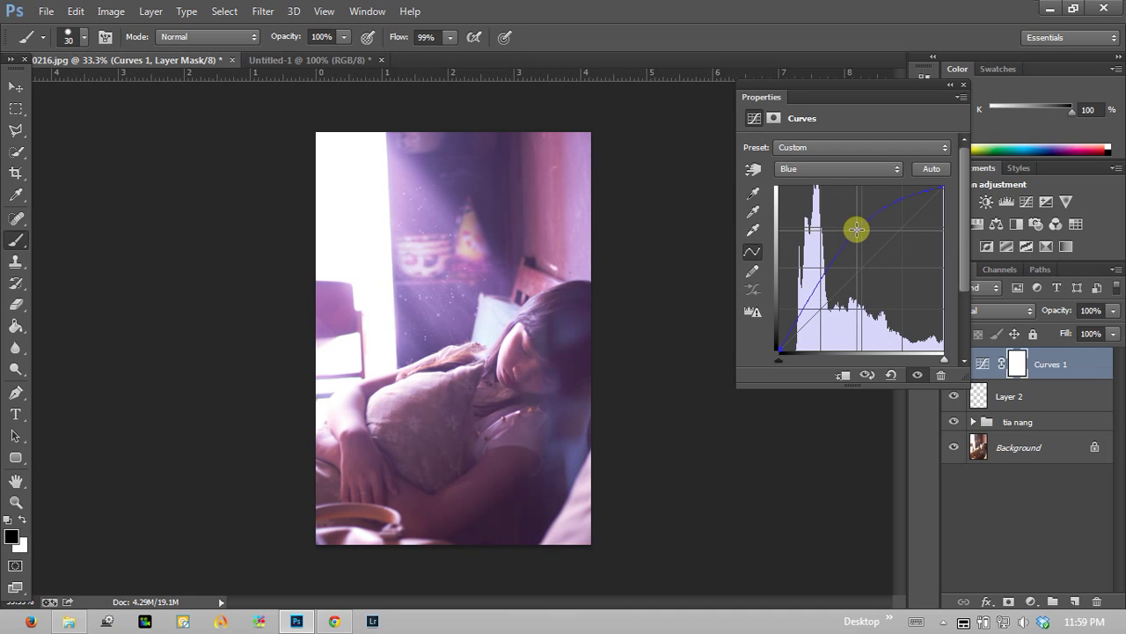
drag(856, 228, 853, 230)
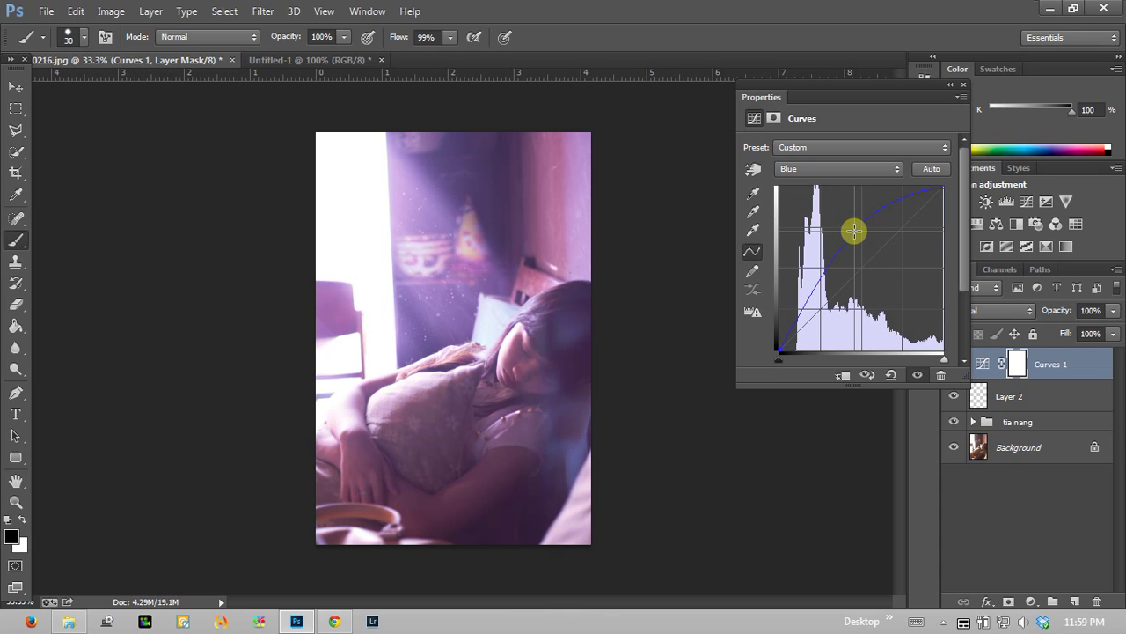
mouse_move(854, 230)
mouse_down()
mouse_move(883, 283)
mouse_move(866, 264)
mouse_up()
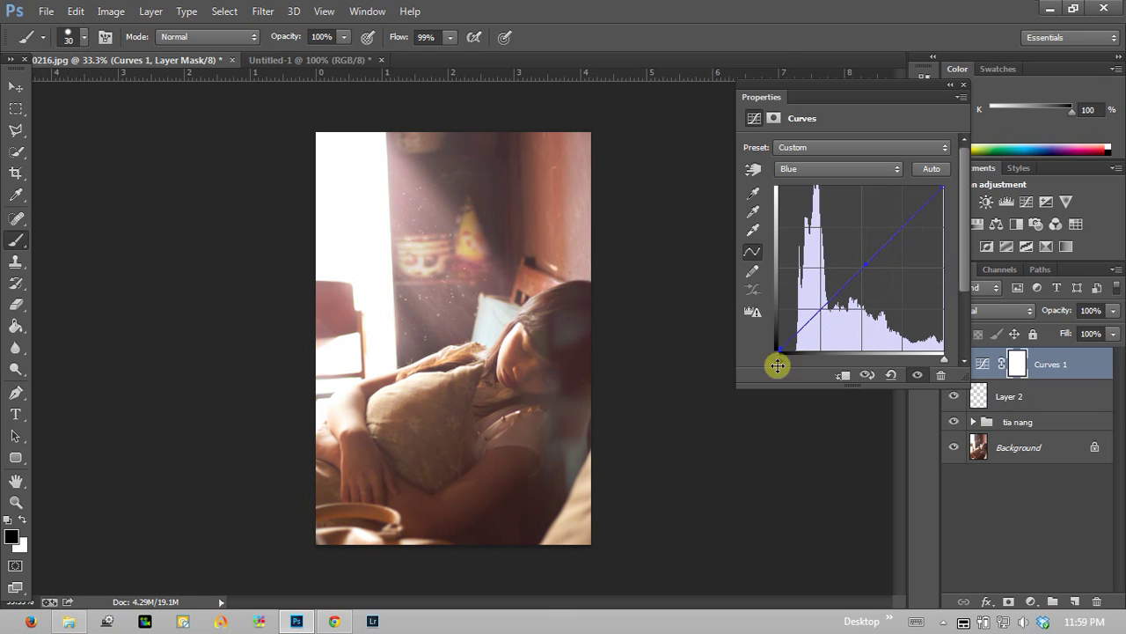
Add a trial Selective Color adjustment layer, then remove it again.
click(1033, 600)
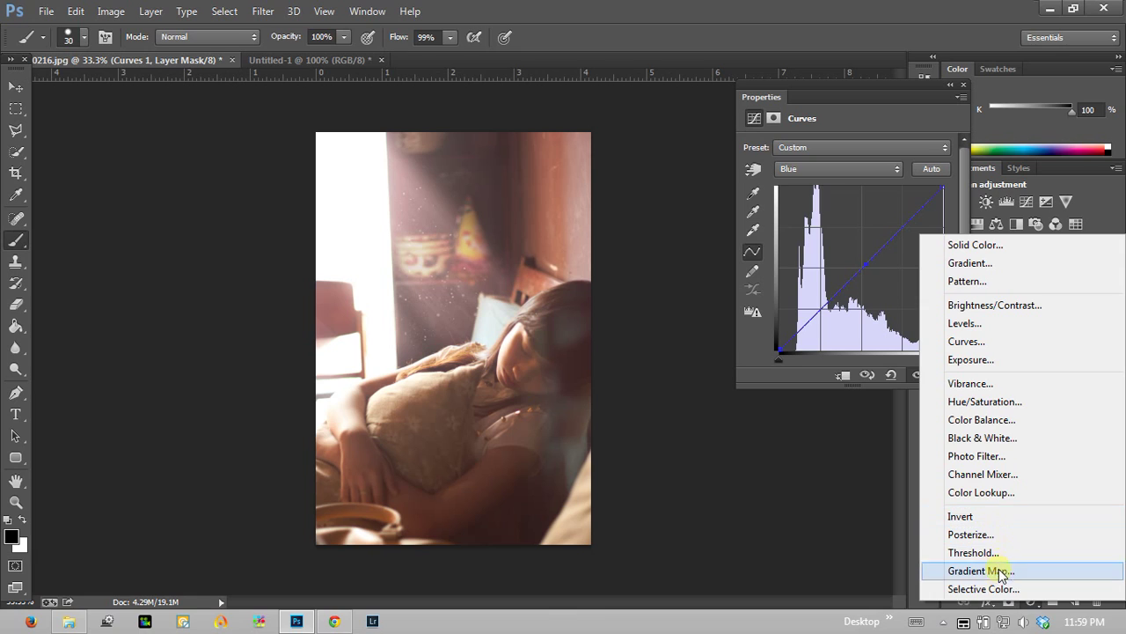
click(990, 589)
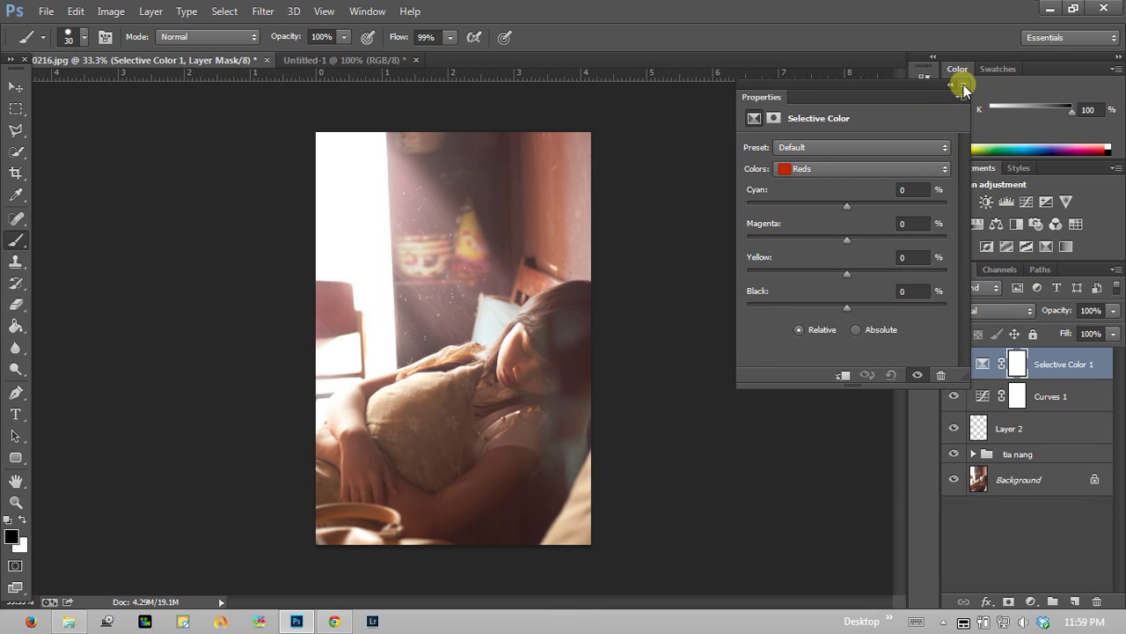
click(964, 87)
key(Delete)
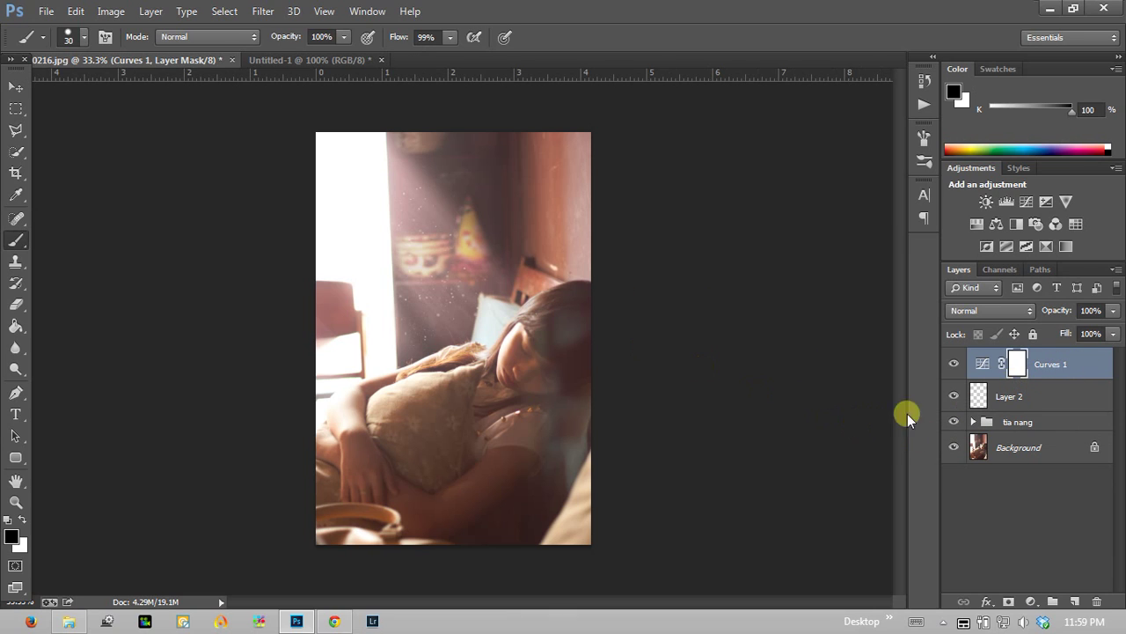
Reopen the Curves 1 settings and bend the Blue channel curve to tint the photo.
double_click(982, 363)
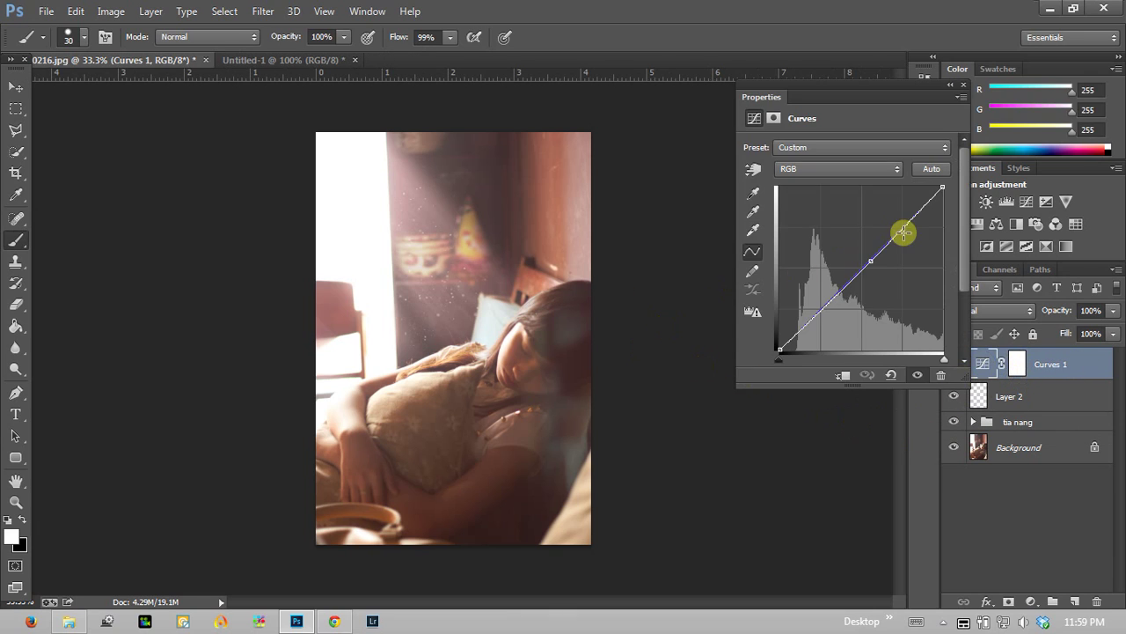
click(850, 168)
click(810, 226)
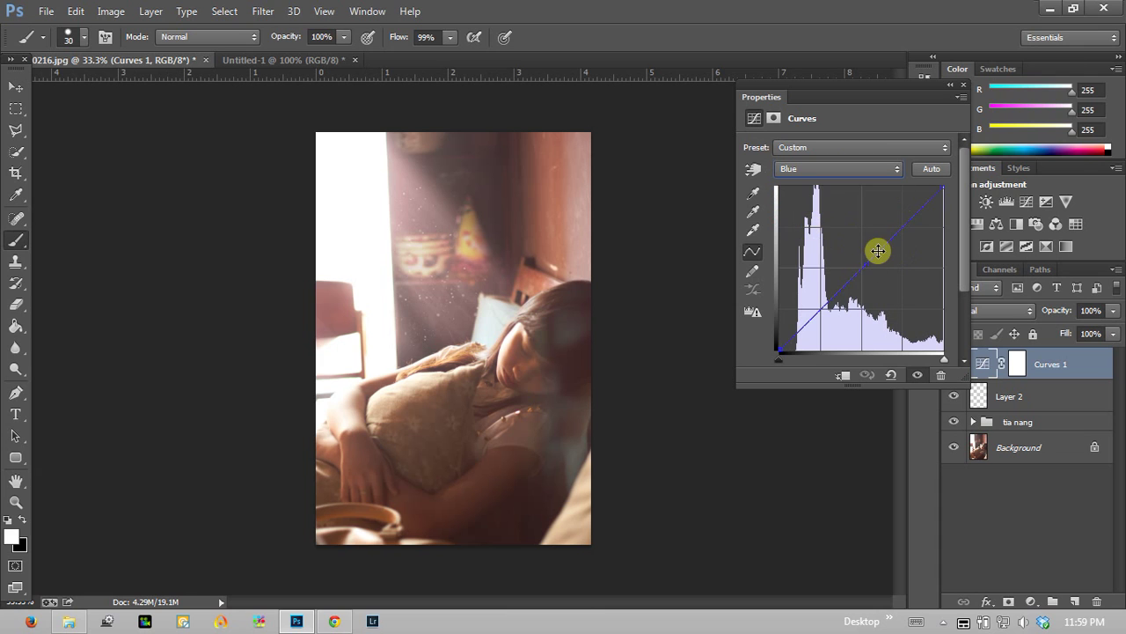
mouse_move(869, 283)
mouse_down()
mouse_move(856, 256)
mouse_move(868, 280)
mouse_move(861, 267)
mouse_up()
click(854, 168)
click(833, 225)
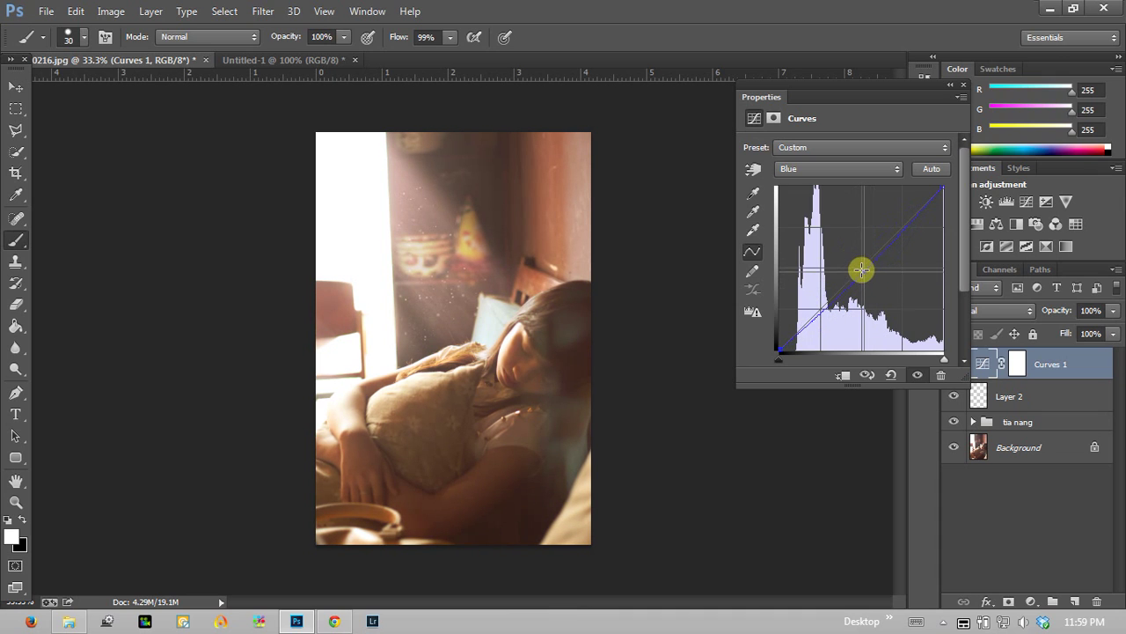
click(855, 168)
Adjust the Green curve's midpoint and bend the Red channel curve.
click(832, 212)
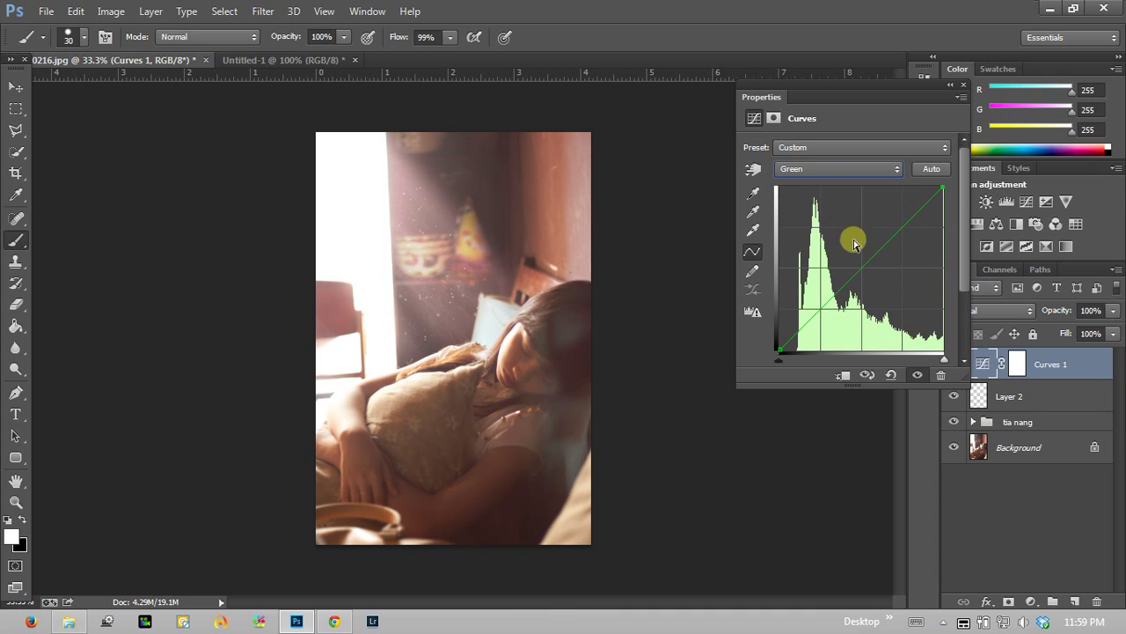
mouse_move(857, 267)
mouse_down()
mouse_move(835, 227)
mouse_move(888, 302)
mouse_move(862, 261)
mouse_move(877, 290)
mouse_move(866, 273)
mouse_up()
click(857, 169)
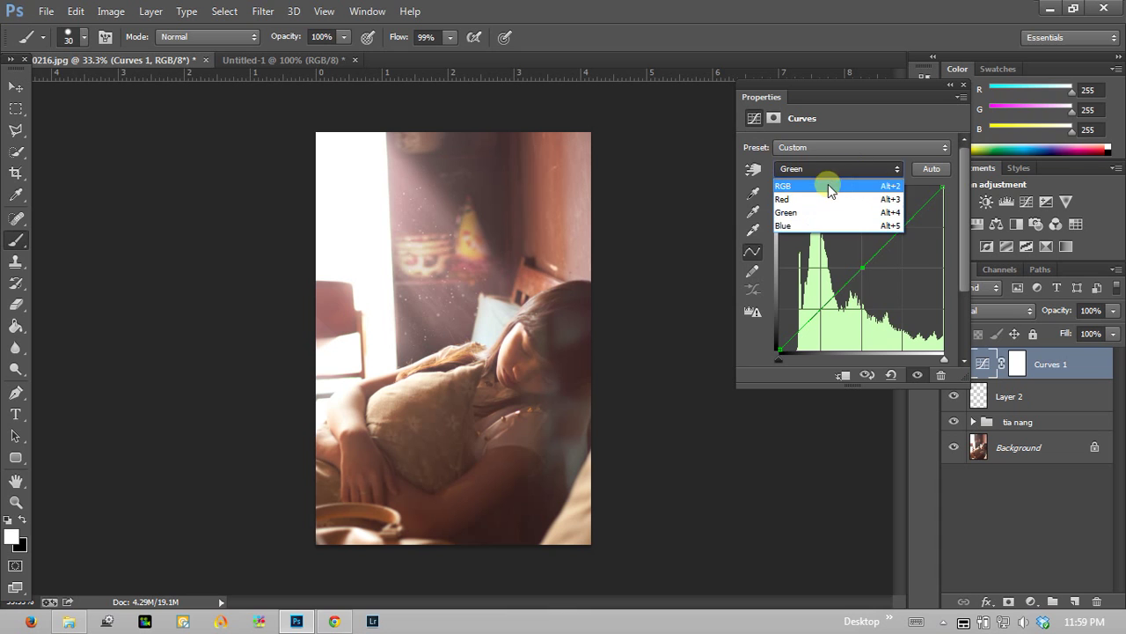
click(816, 196)
mouse_move(862, 260)
mouse_down()
mouse_move(830, 229)
mouse_move(888, 295)
mouse_up()
mouse_move(870, 277)
mouse_down()
mouse_move(895, 302)
mouse_move(870, 259)
mouse_up()
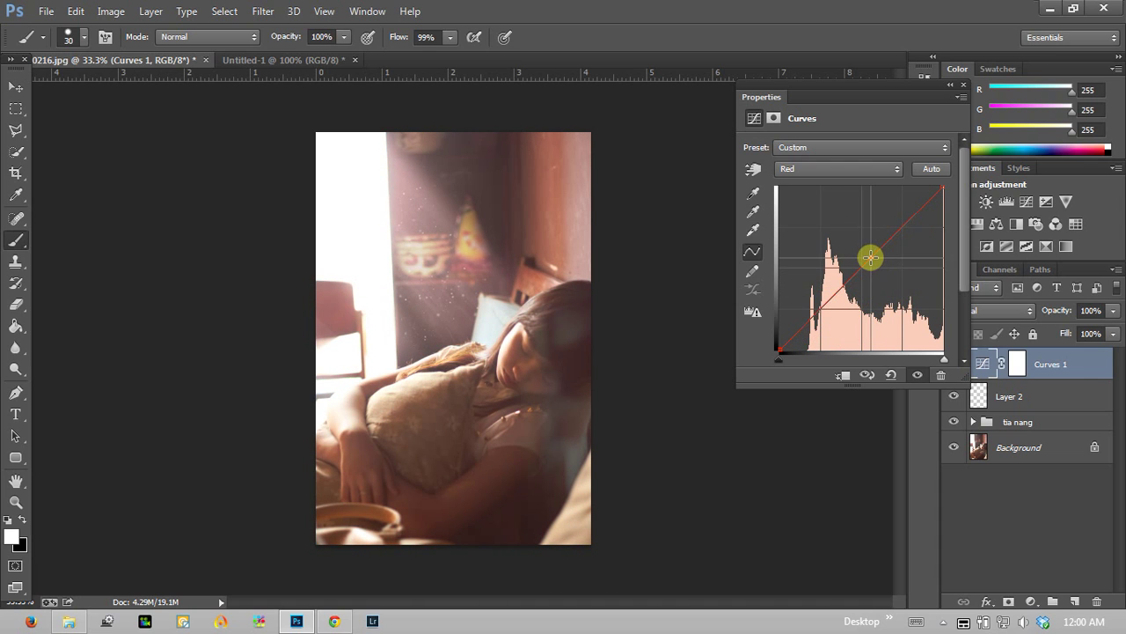
Reshape the Blue curve with shadow and upper points to reduce the blue cast.
click(805, 171)
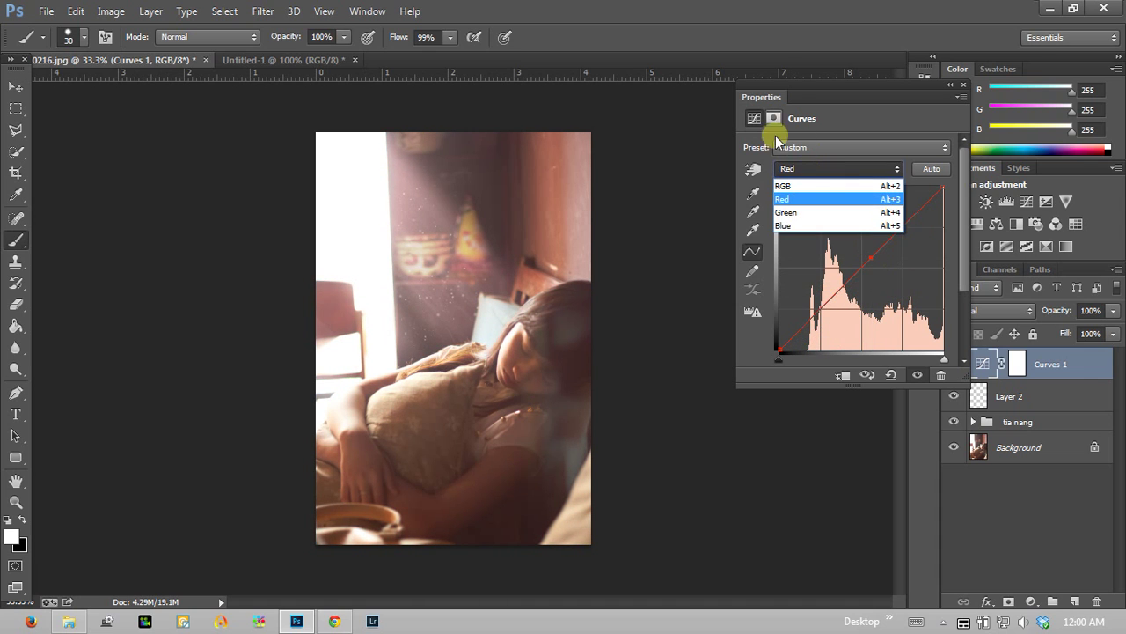
click(779, 231)
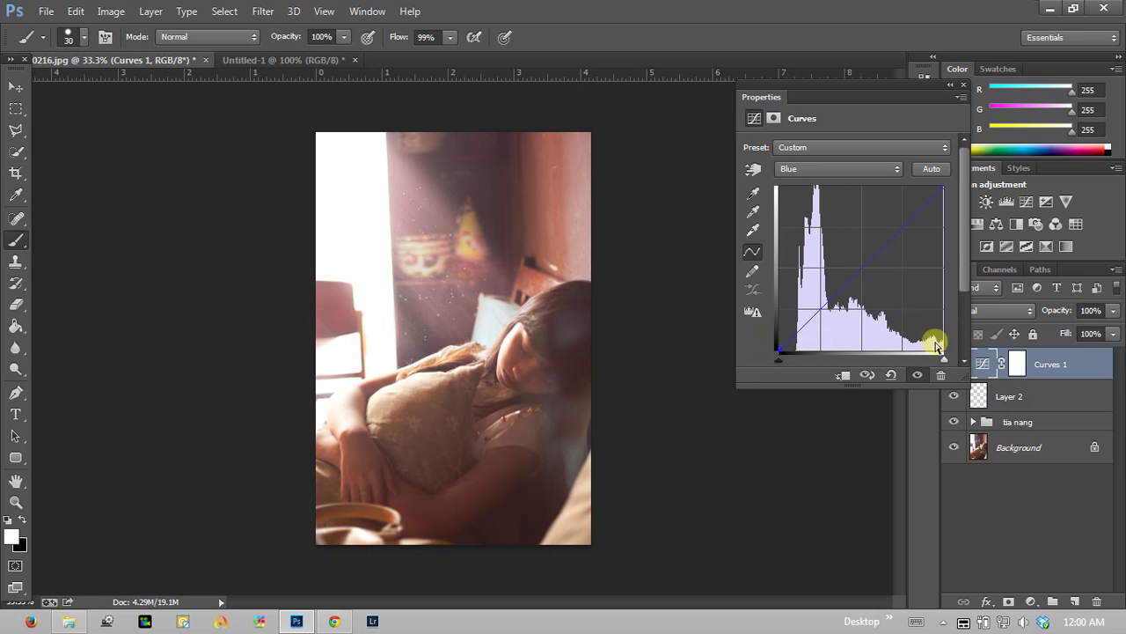
drag(808, 319, 806, 315)
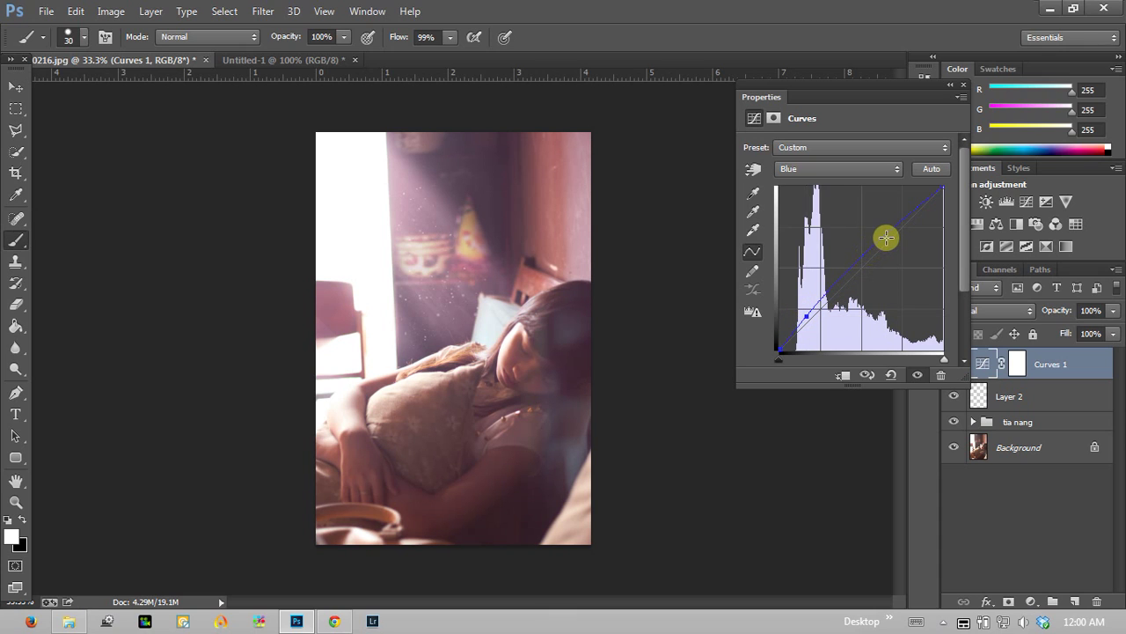
drag(887, 238, 880, 250)
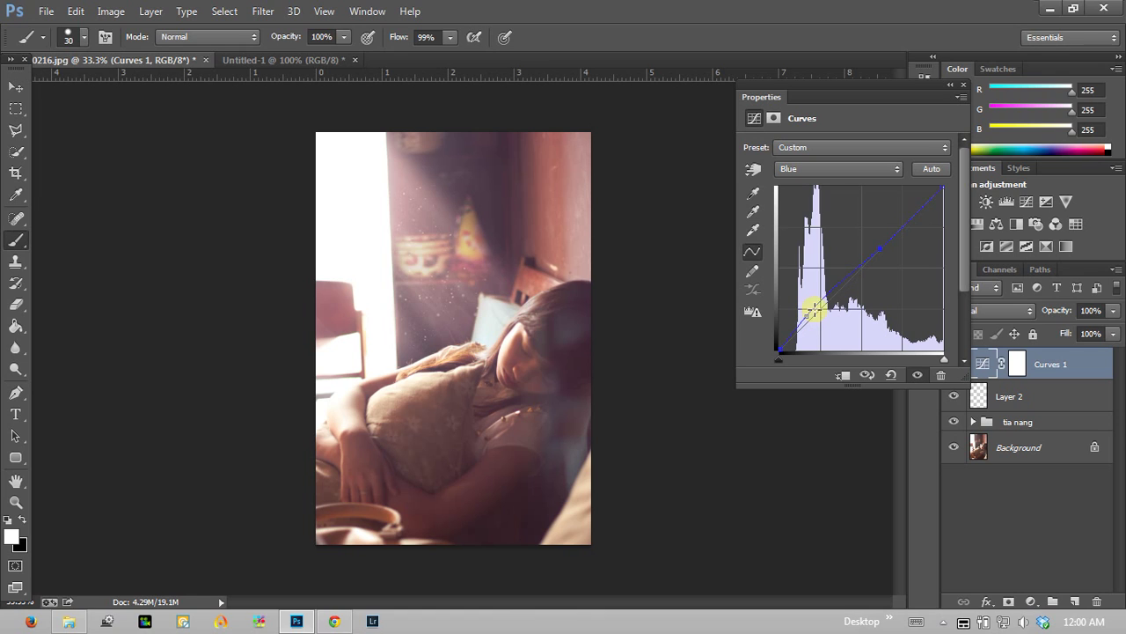
drag(802, 311, 806, 315)
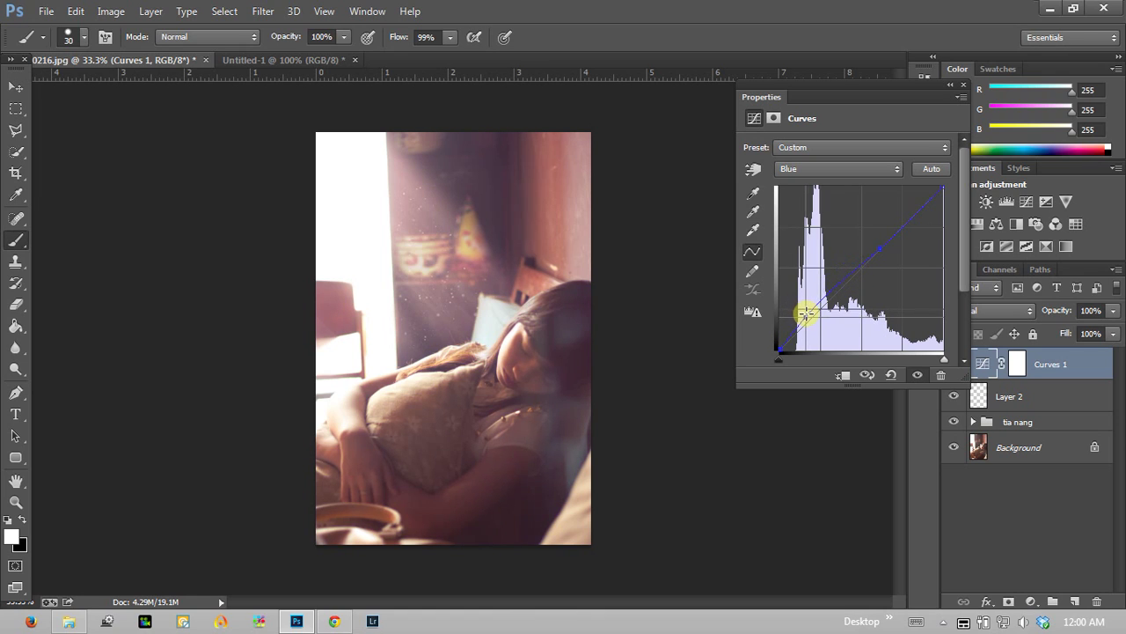
drag(806, 315, 806, 318)
click(836, 171)
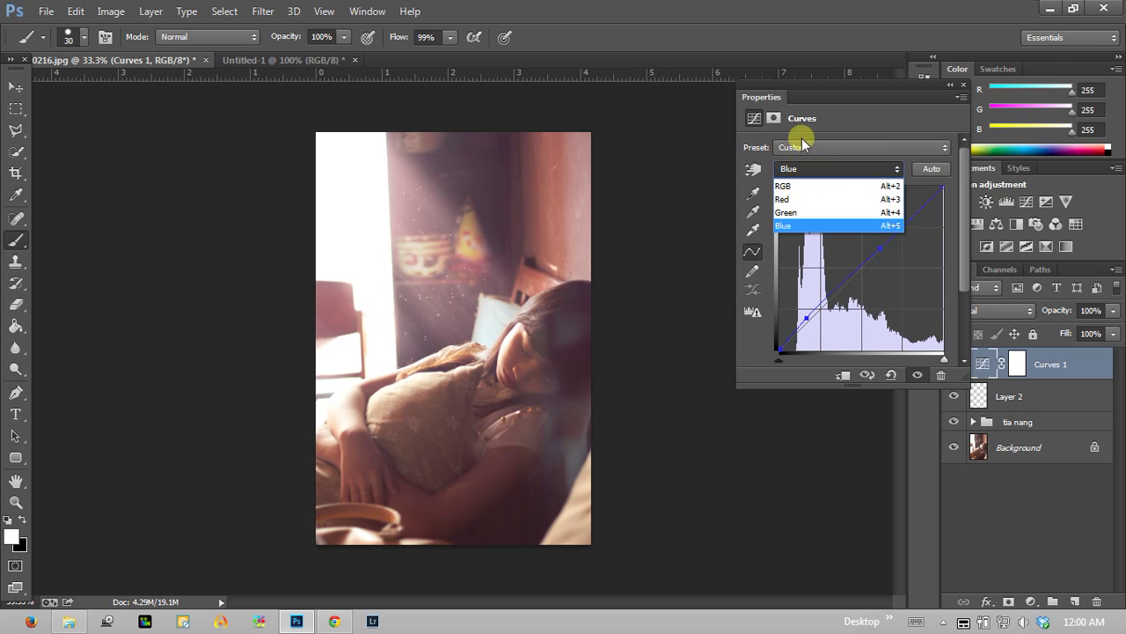
click(802, 228)
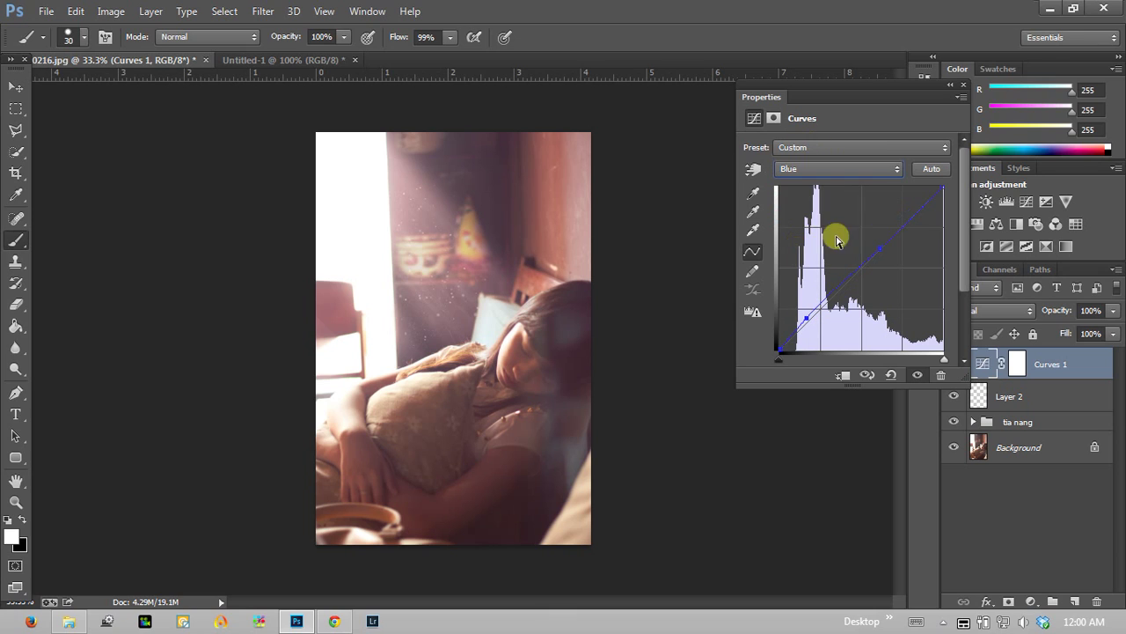
drag(882, 247, 885, 256)
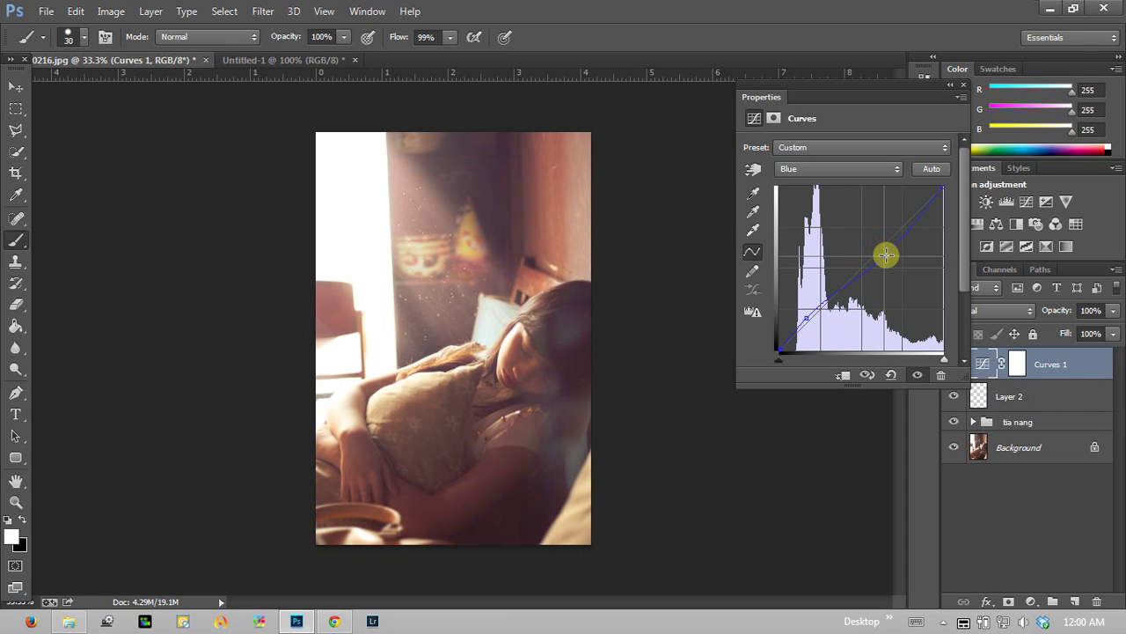
drag(806, 314, 806, 315)
click(846, 170)
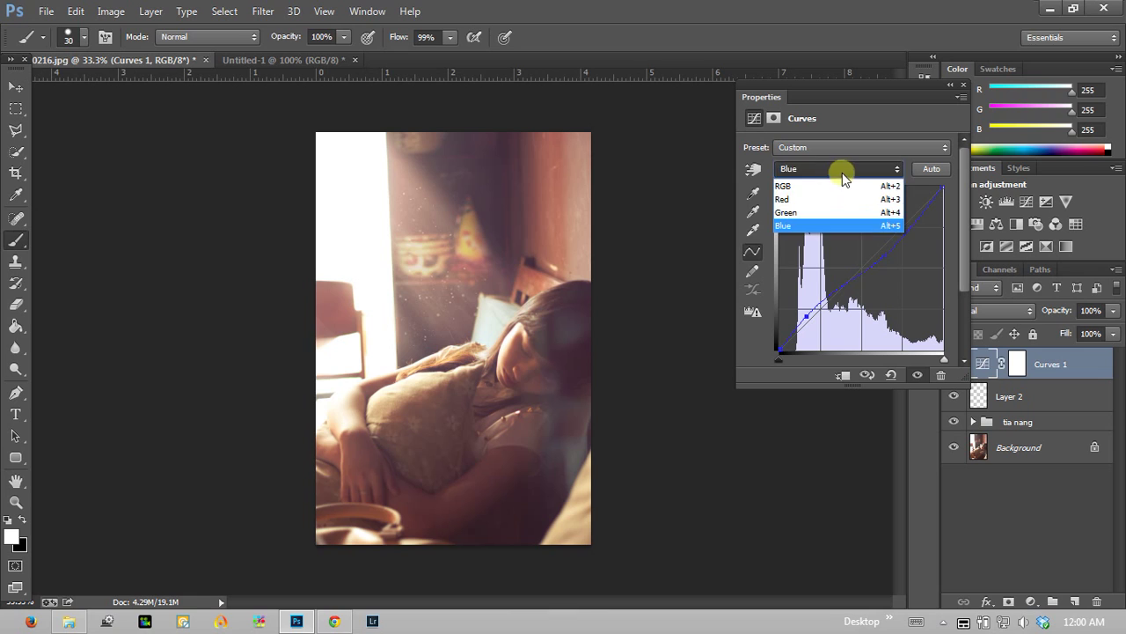
Replace the Red curve's old point with two new points sagging slightly below the diagonal.
click(804, 197)
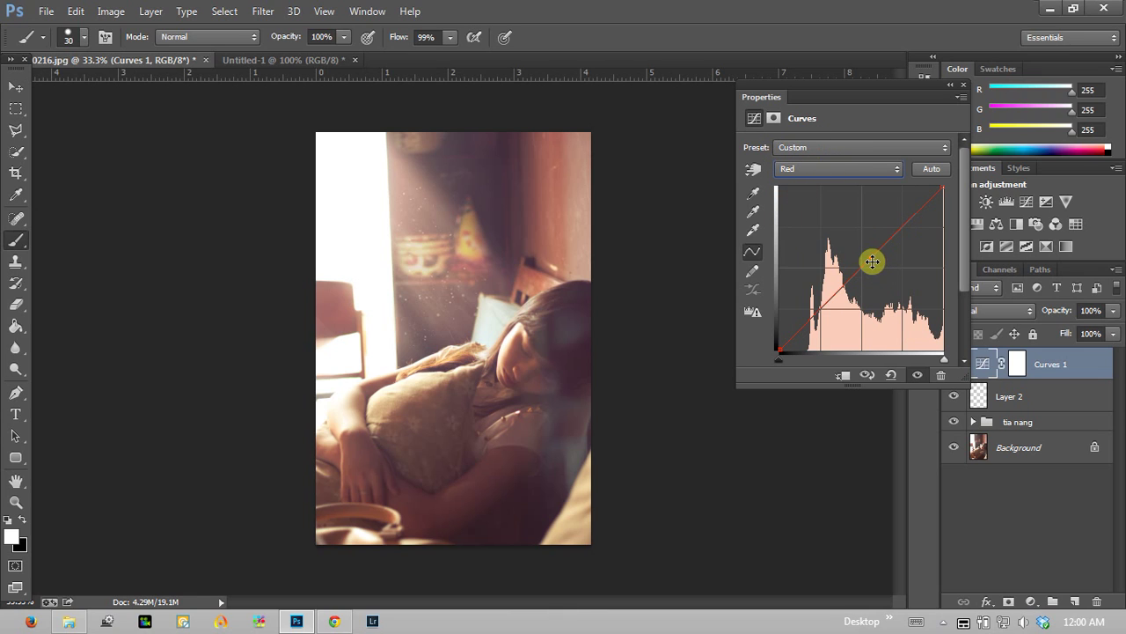
drag(871, 257, 872, 378)
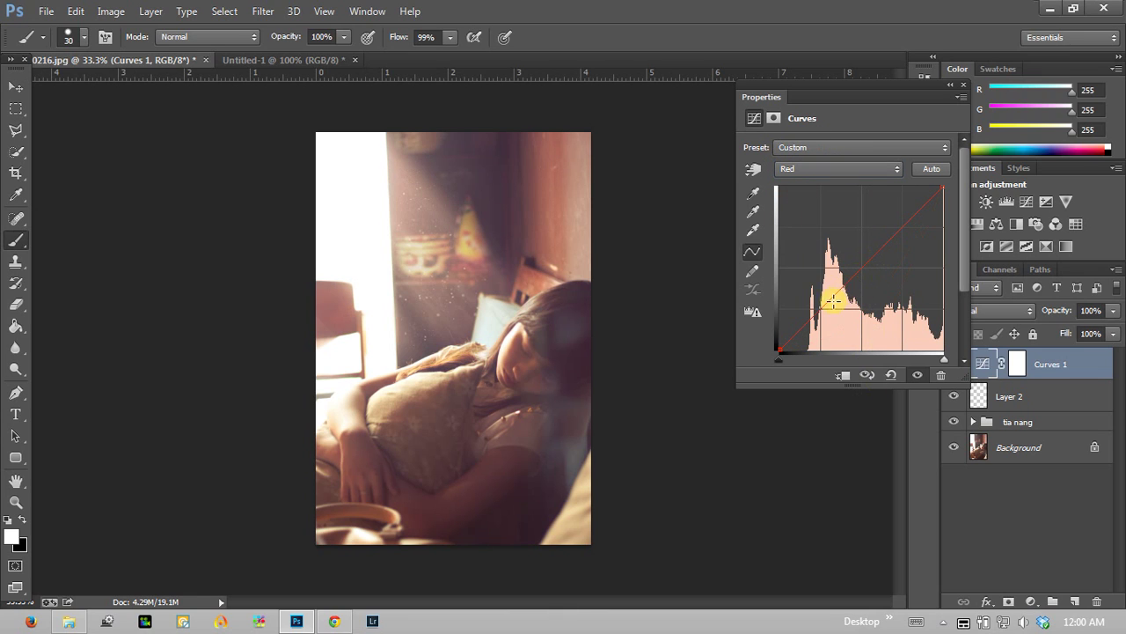
drag(826, 302, 833, 305)
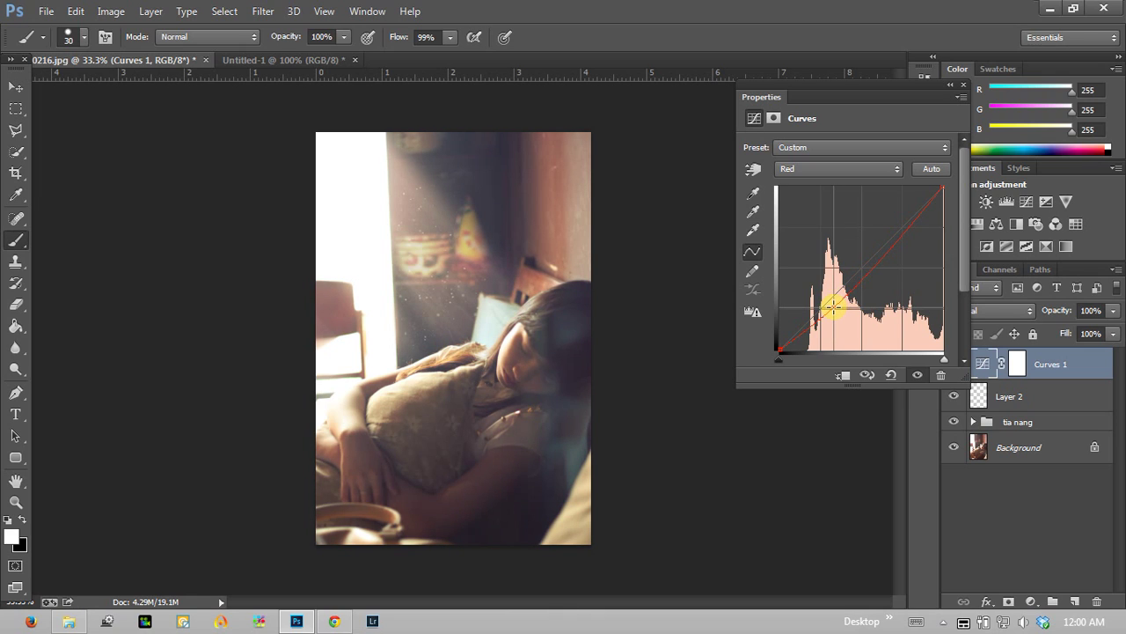
click(887, 244)
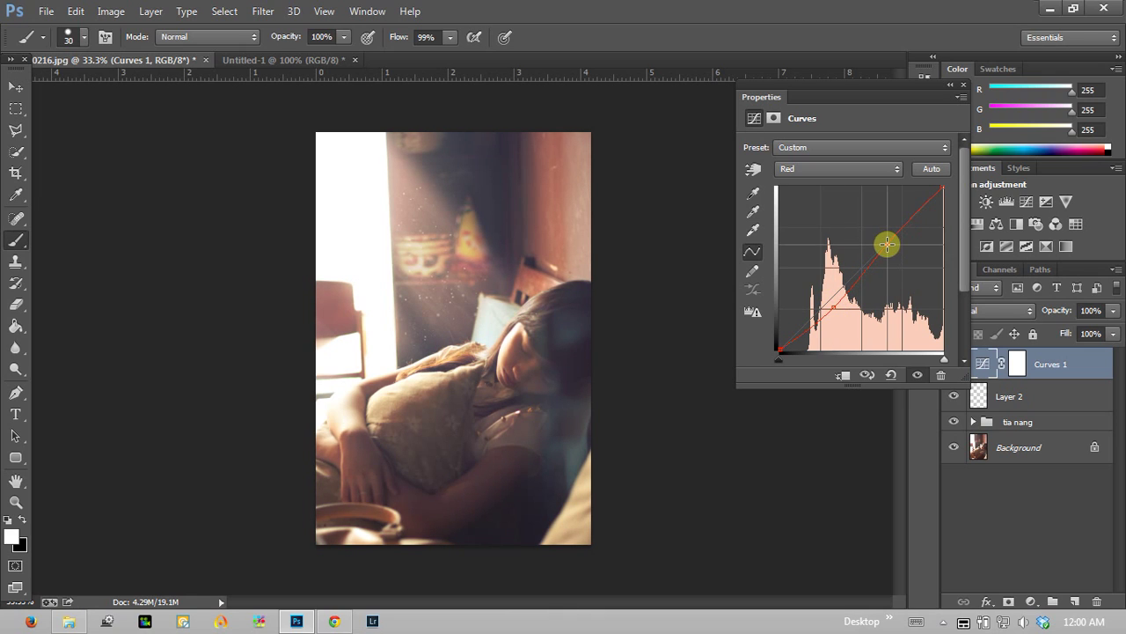
drag(887, 245, 890, 247)
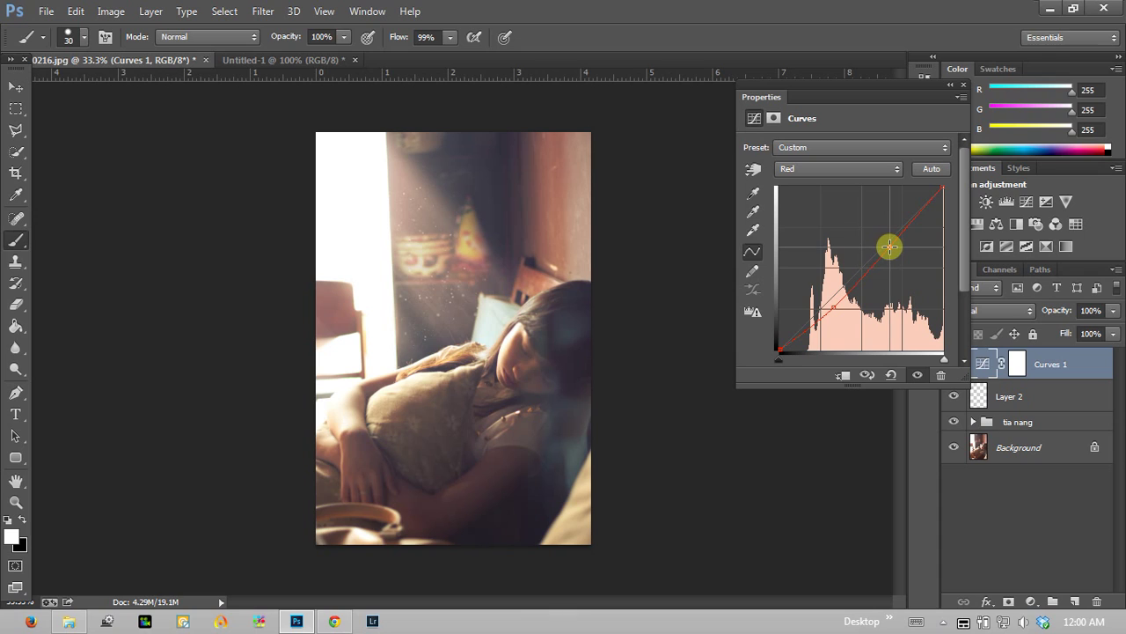
Add control points to the Green curve and raise it slightly to brighten midtones.
click(847, 169)
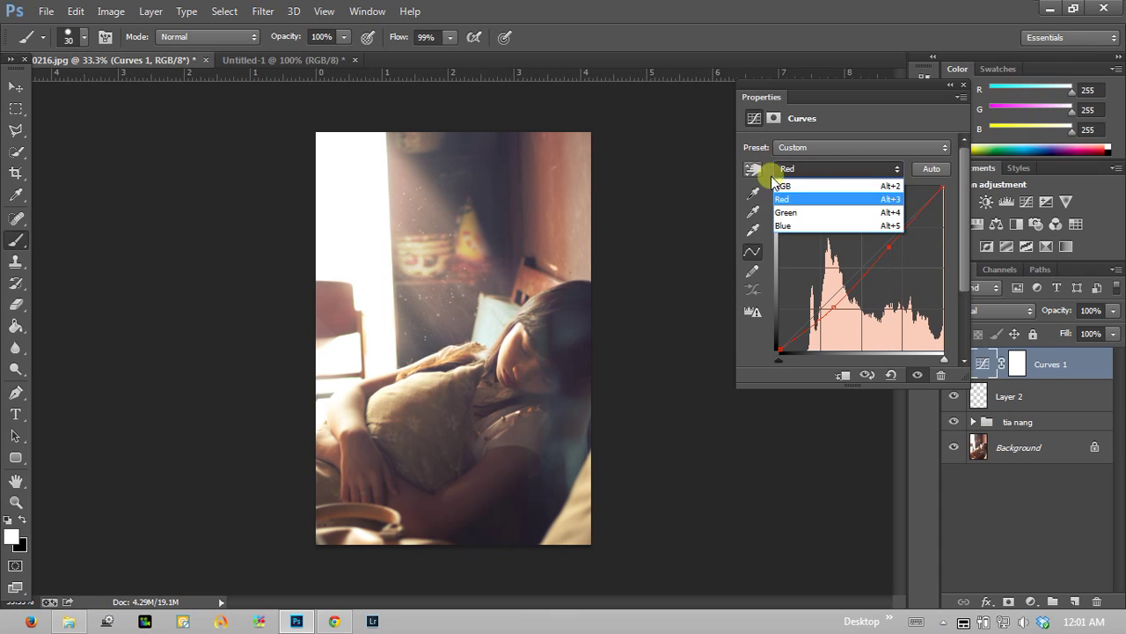
click(830, 168)
click(824, 168)
click(818, 212)
drag(861, 261, 860, 263)
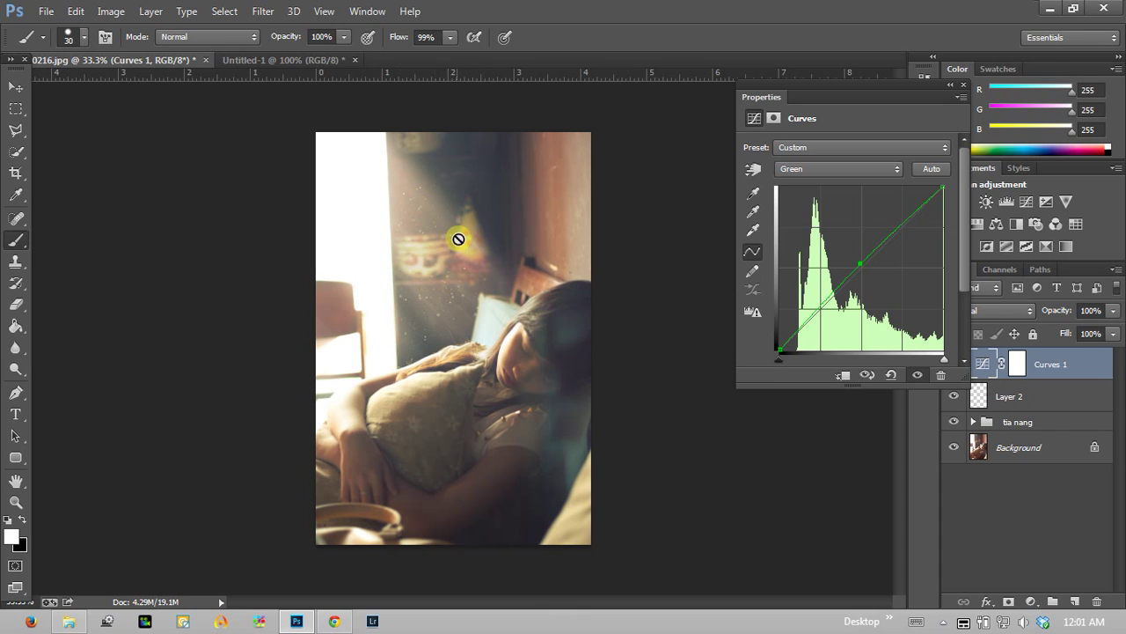
click(824, 303)
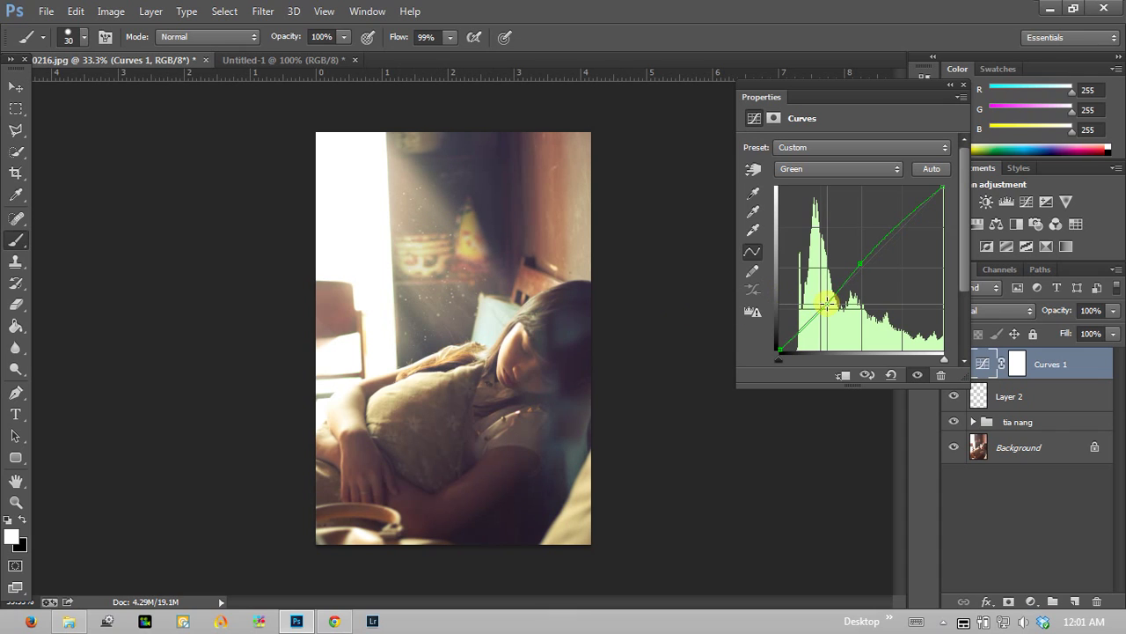
click(905, 222)
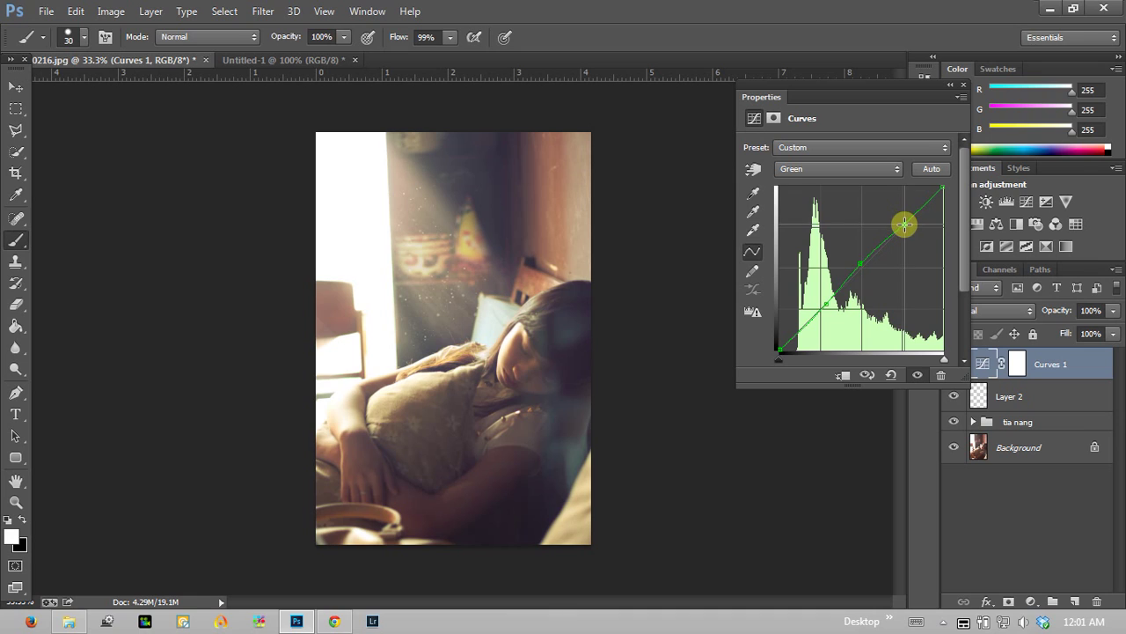
mouse_move(860, 261)
mouse_down()
mouse_move(856, 253)
mouse_move(860, 262)
mouse_up()
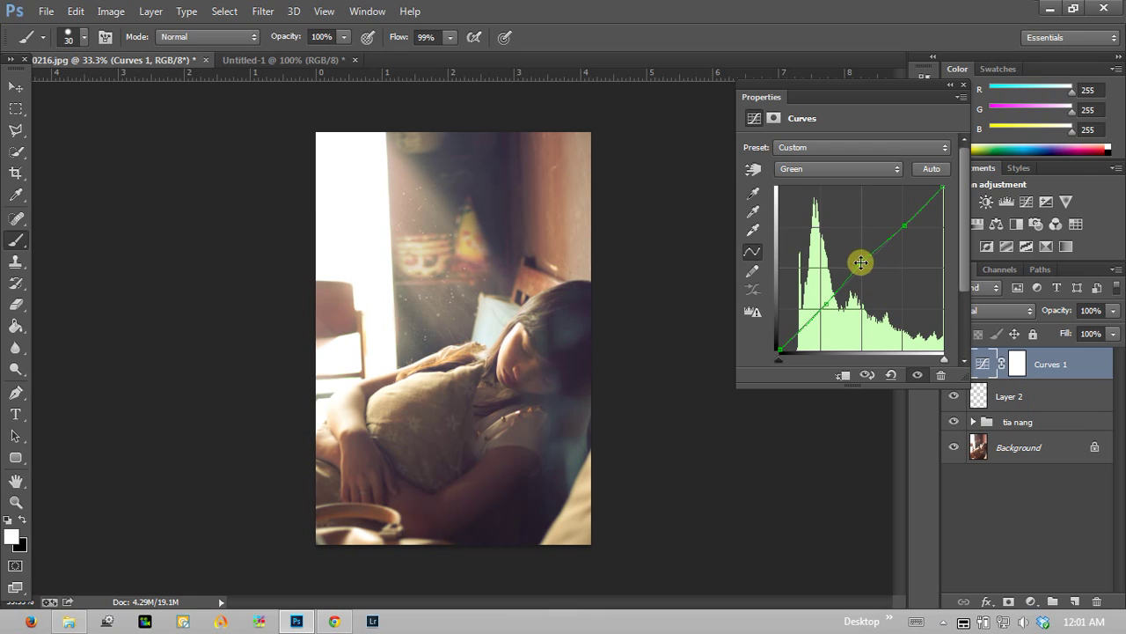
click(962, 88)
Toggle Curves 1 off and on to compare the photo before and after.
click(955, 365)
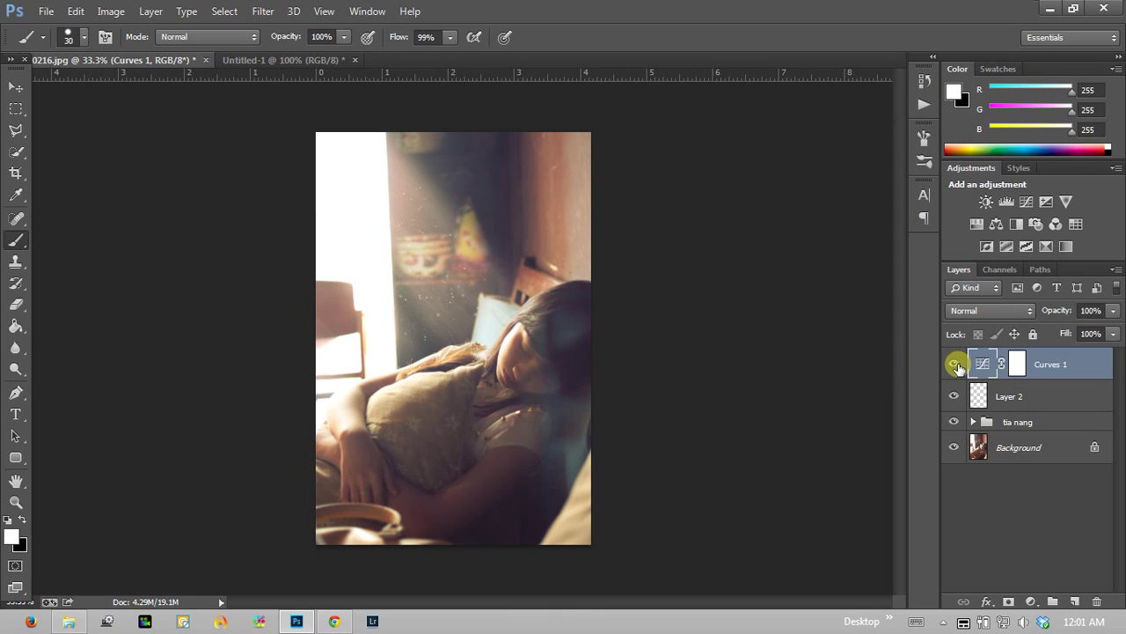
click(959, 364)
click(956, 366)
click(956, 366)
Zoom in on the girl's face, then back out to 33.3%.
click(16, 502)
click(526, 361)
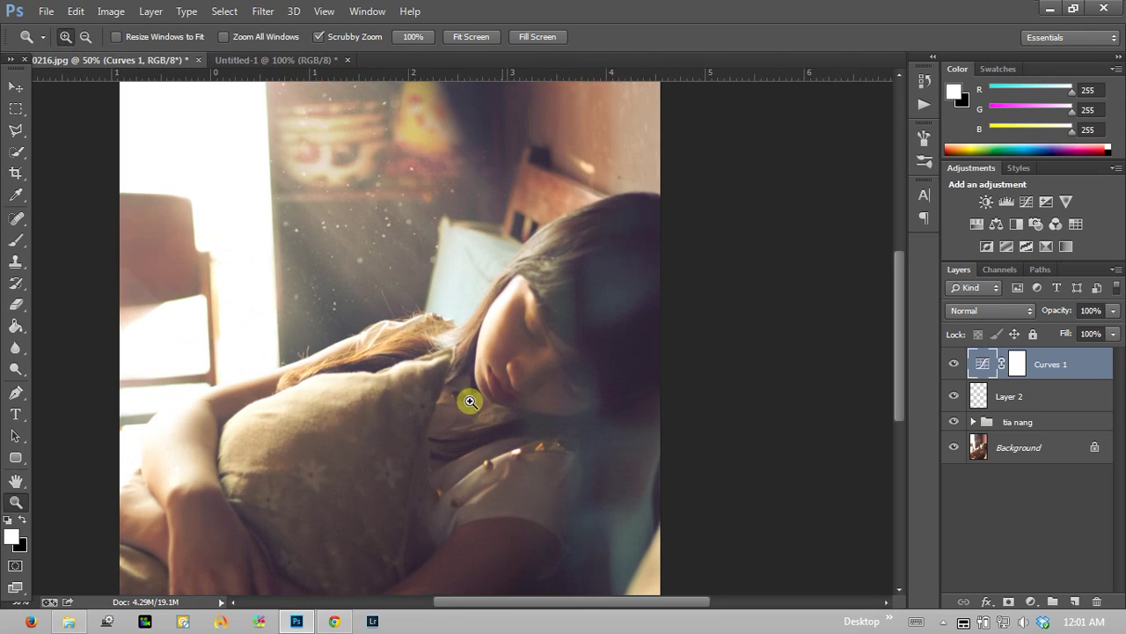
click(469, 401)
drag(431, 322, 448, 325)
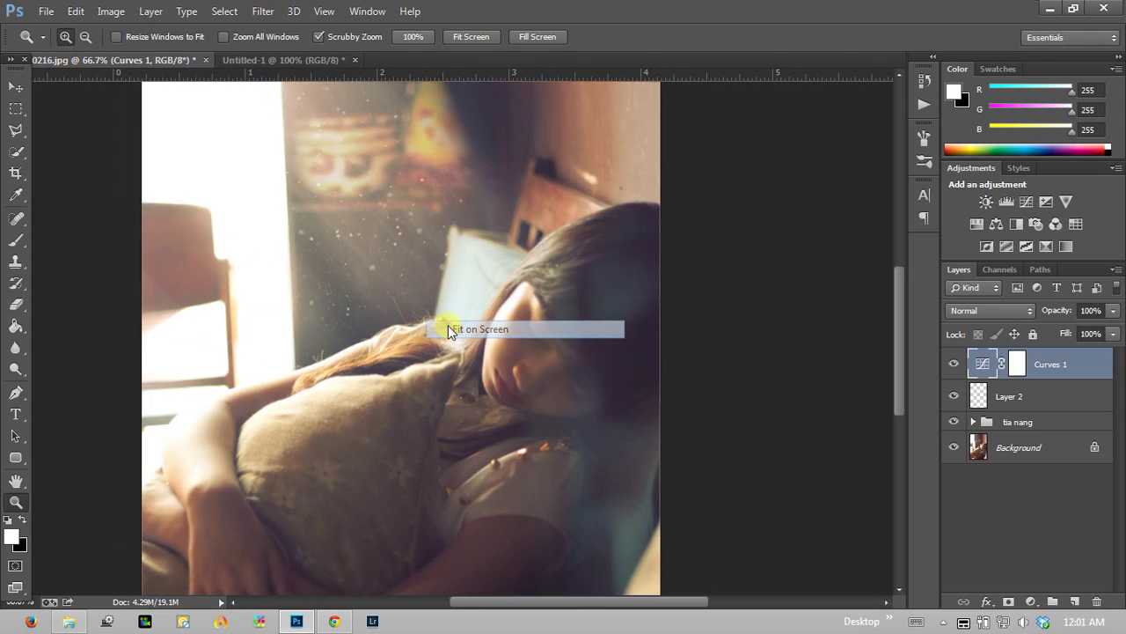
alt+click(534, 368)
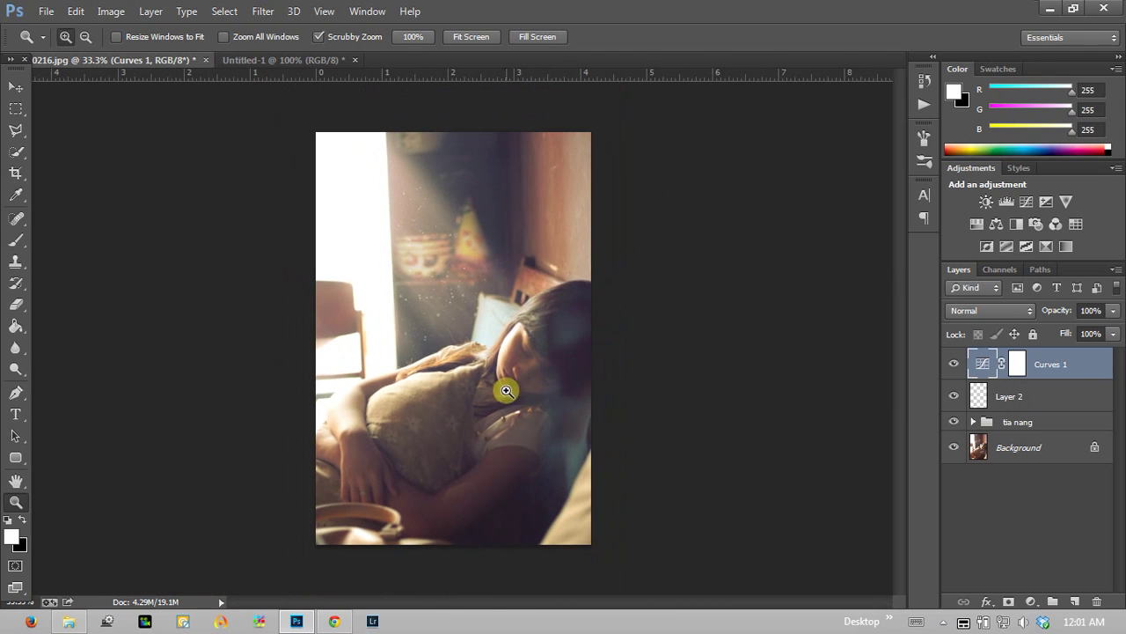
click(1032, 601)
Add Curves 2 and ease its Blue channel curve just below the diagonal with two points.
click(983, 341)
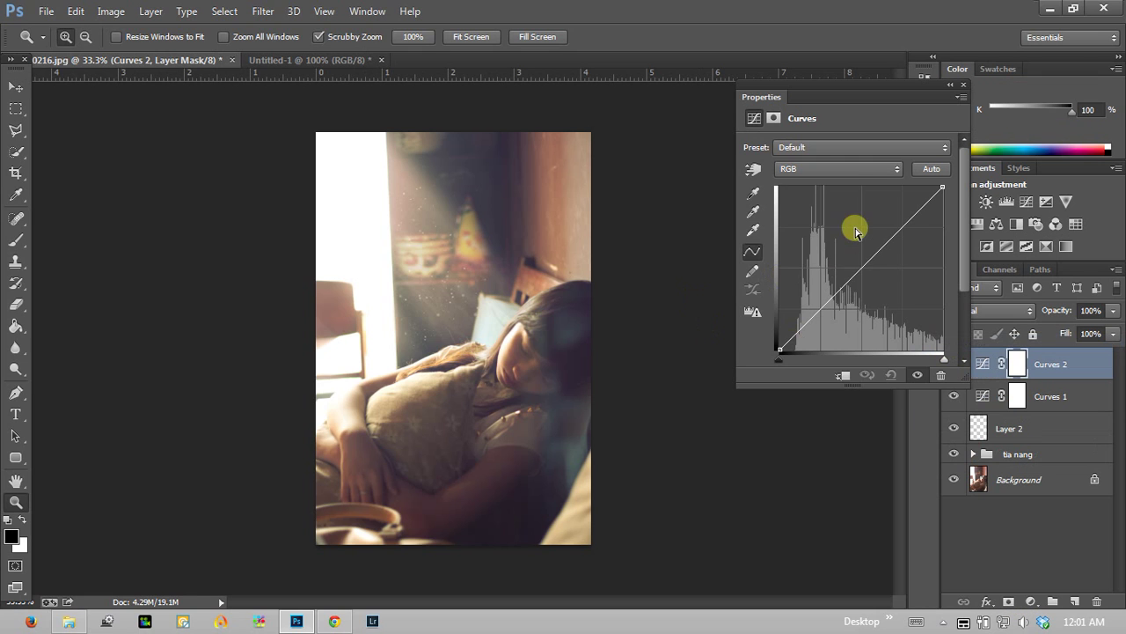
click(848, 168)
click(816, 225)
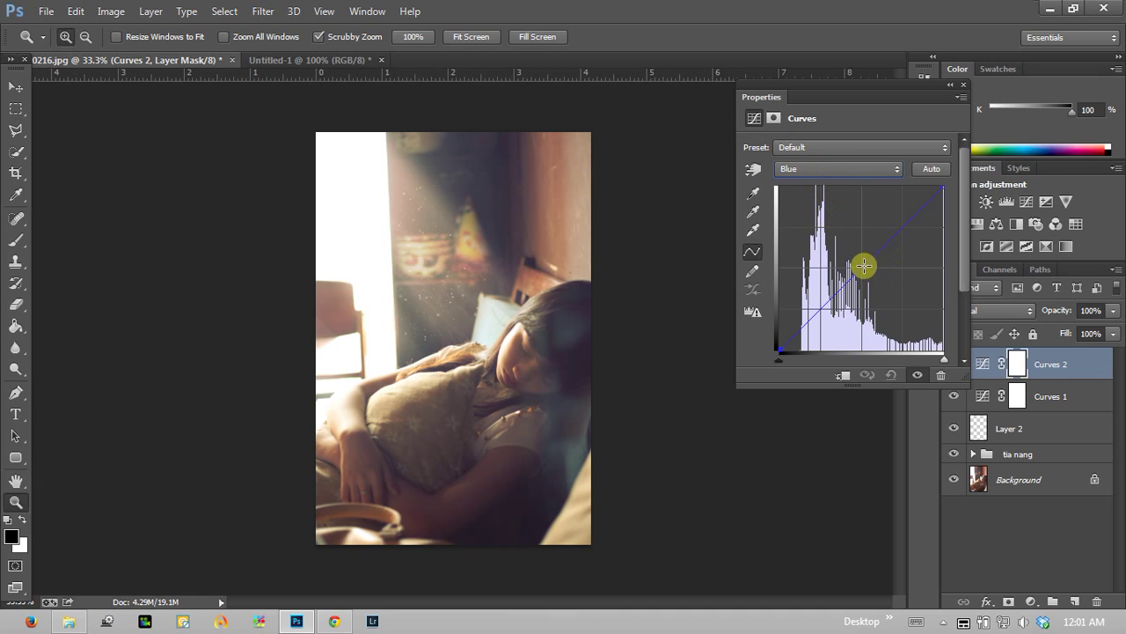
mouse_move(863, 261)
mouse_down()
mouse_move(865, 279)
mouse_move(875, 252)
mouse_move(897, 245)
mouse_up()
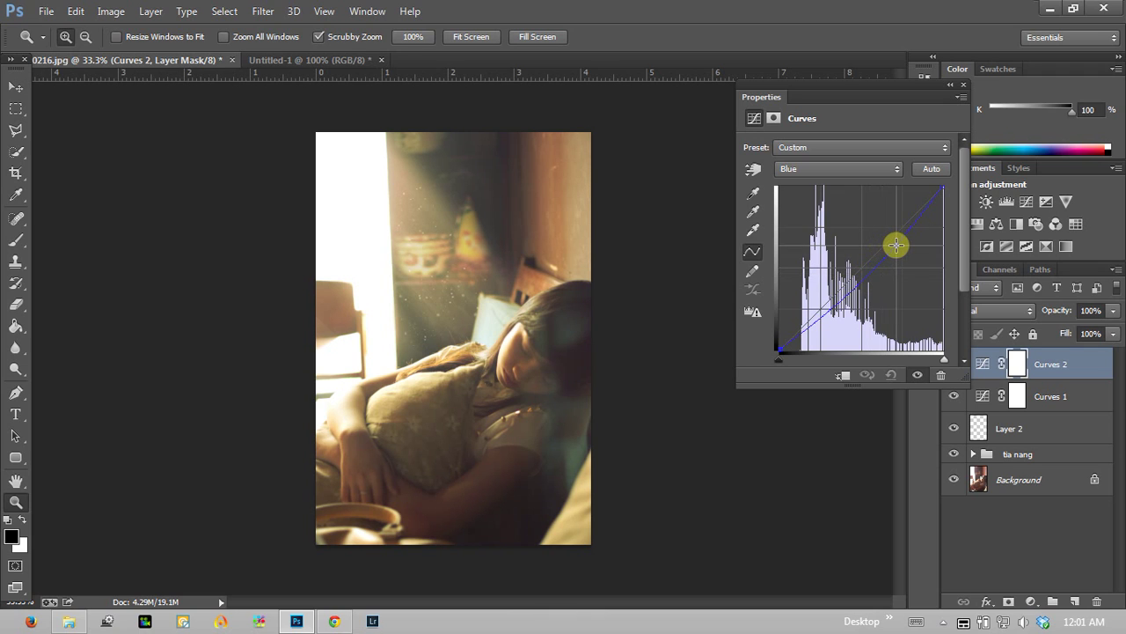
drag(852, 307, 844, 287)
drag(892, 244, 898, 243)
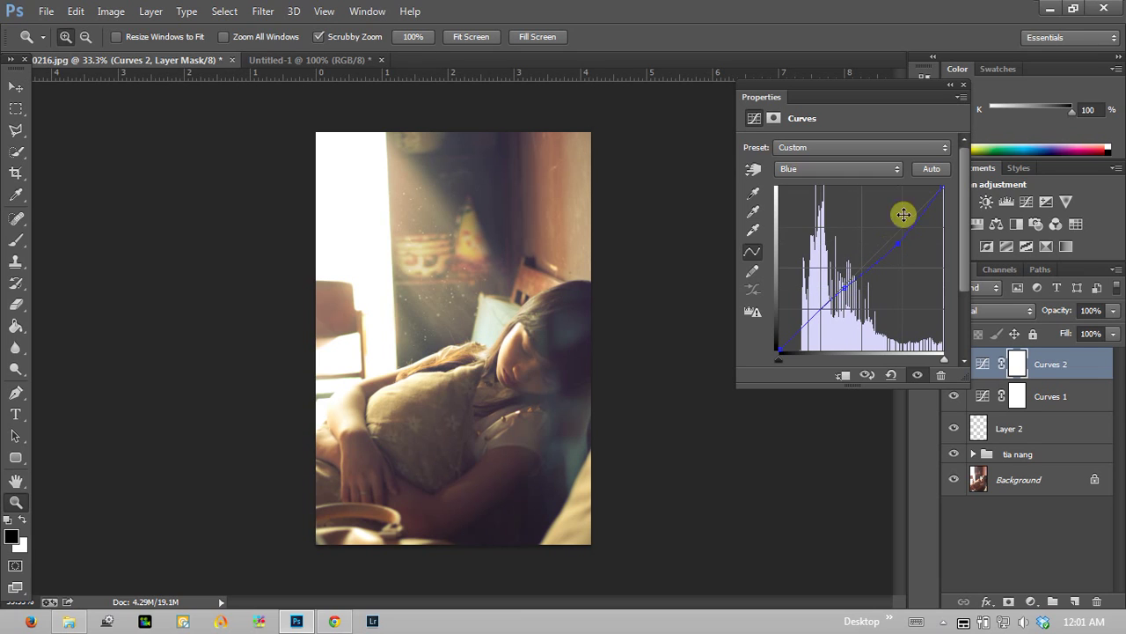
click(962, 84)
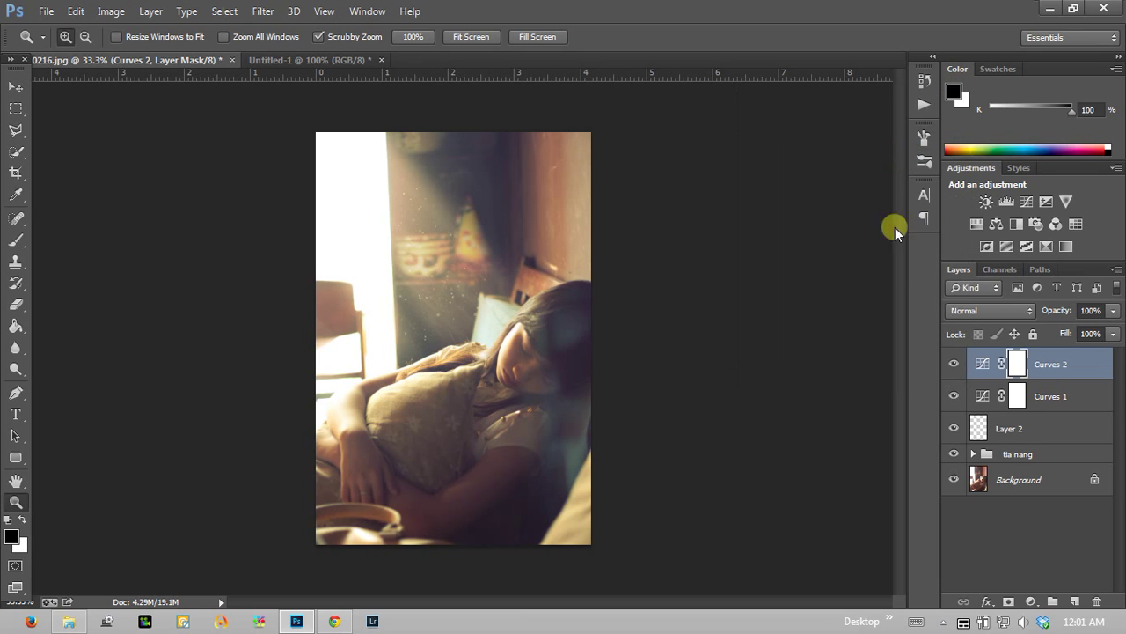
click(955, 363)
click(954, 364)
alt+click(515, 378)
click(453, 327)
alt+click(956, 479)
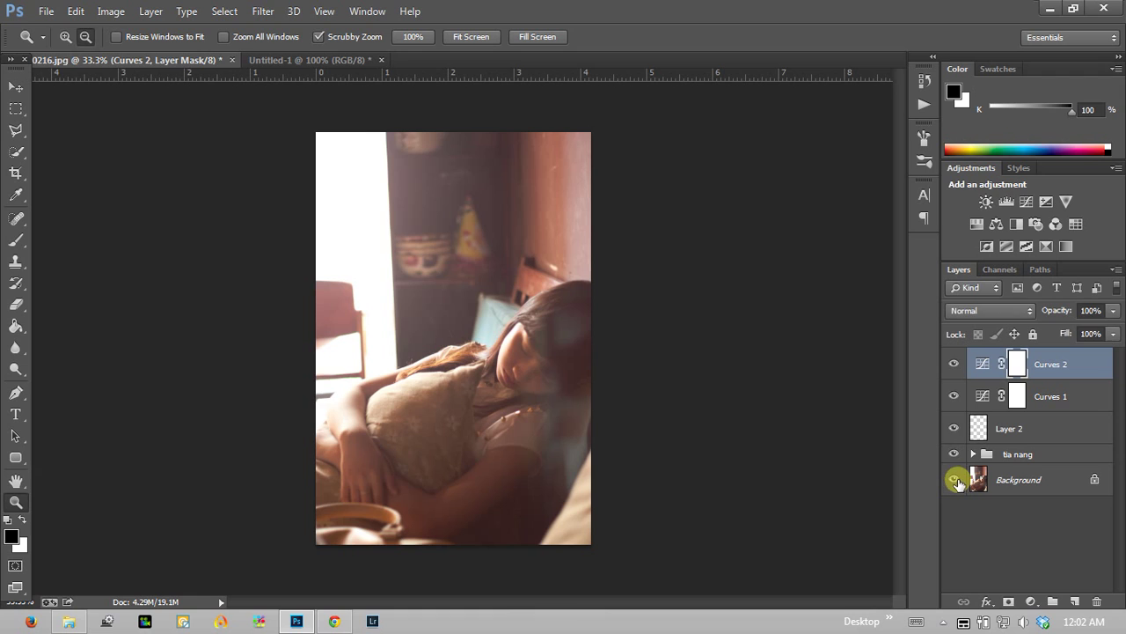
alt+click(955, 480)
alt+click(951, 483)
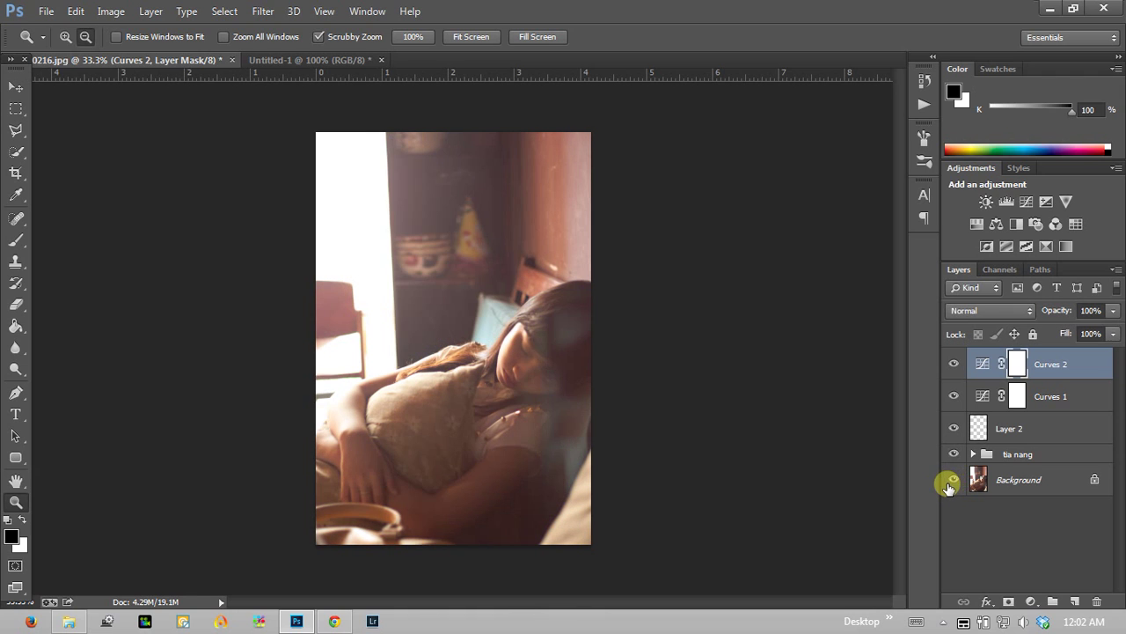
alt+click(949, 485)
alt+click(498, 397)
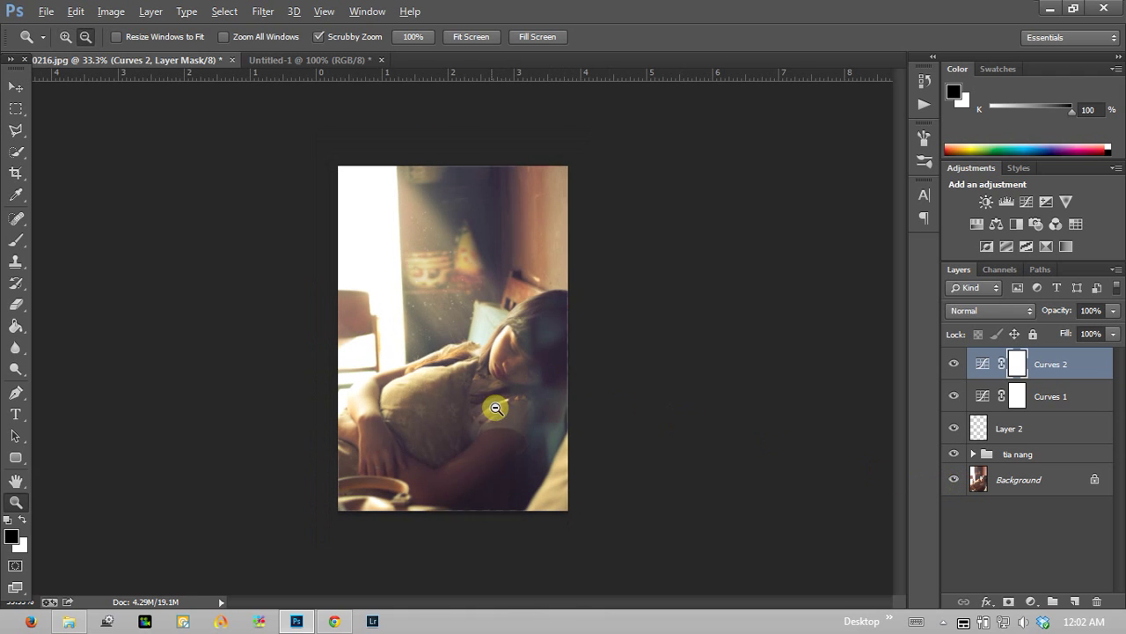
click(437, 356)
alt+click(954, 480)
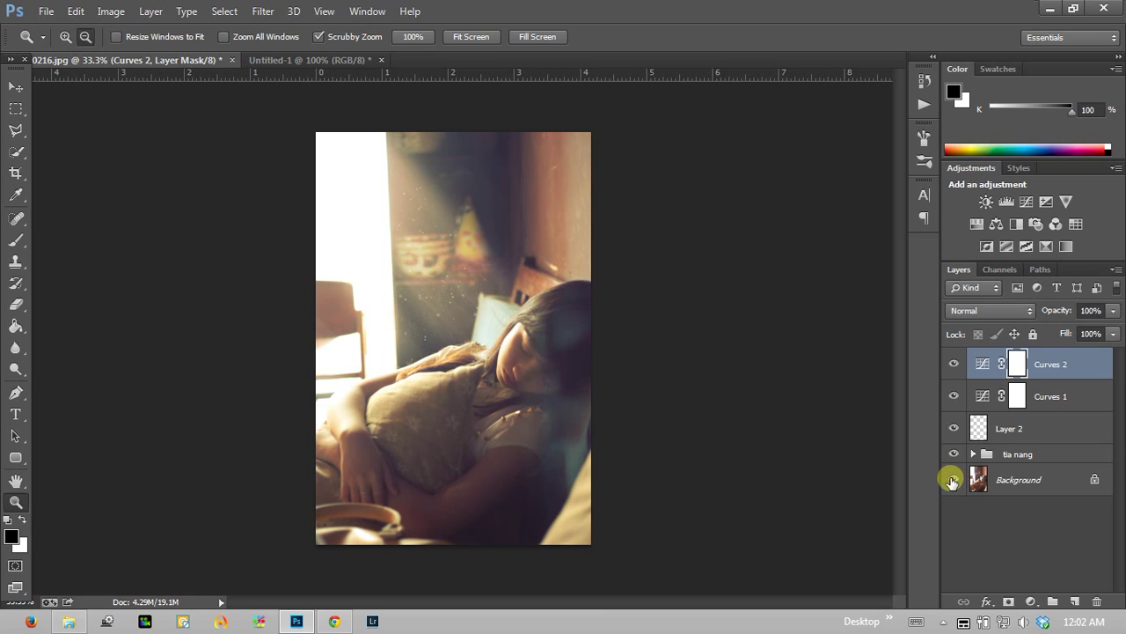
alt+click(952, 481)
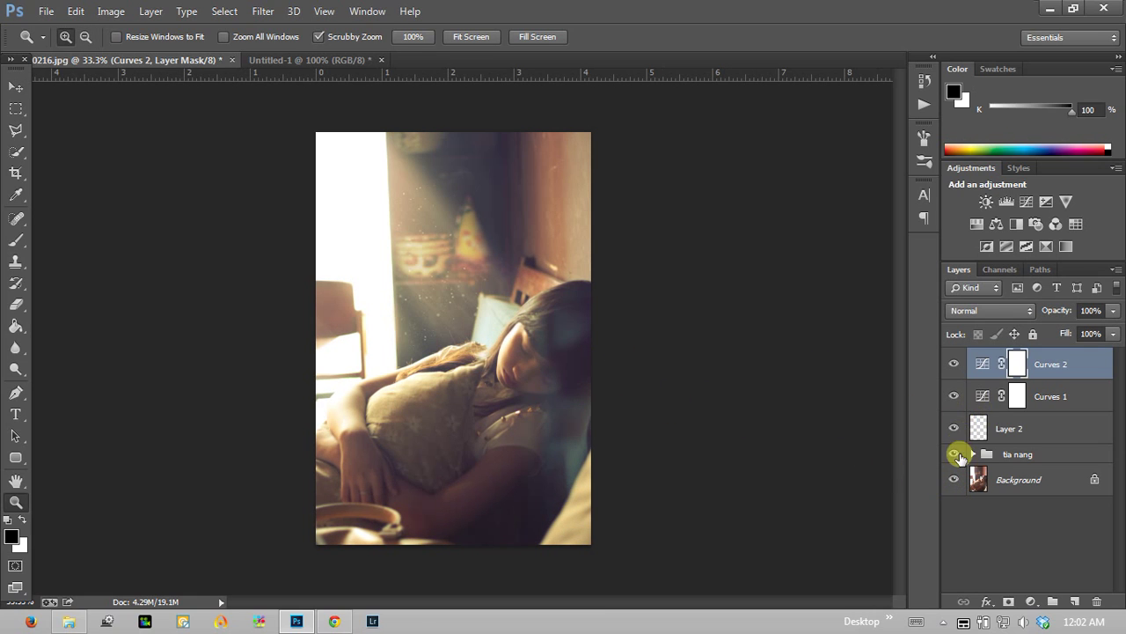
click(972, 454)
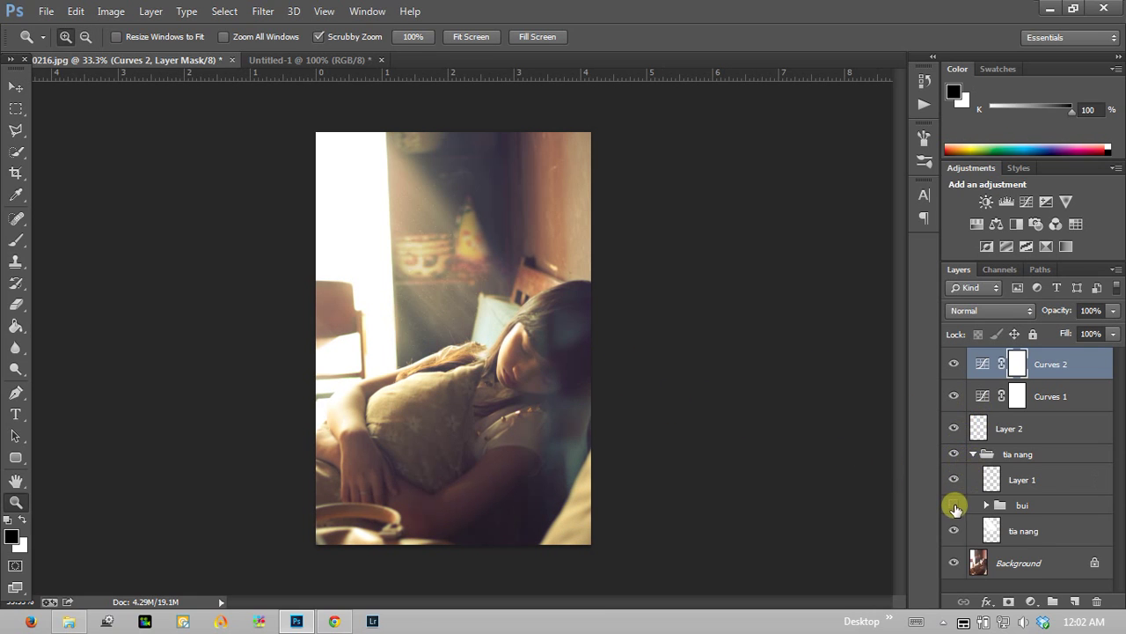
click(972, 455)
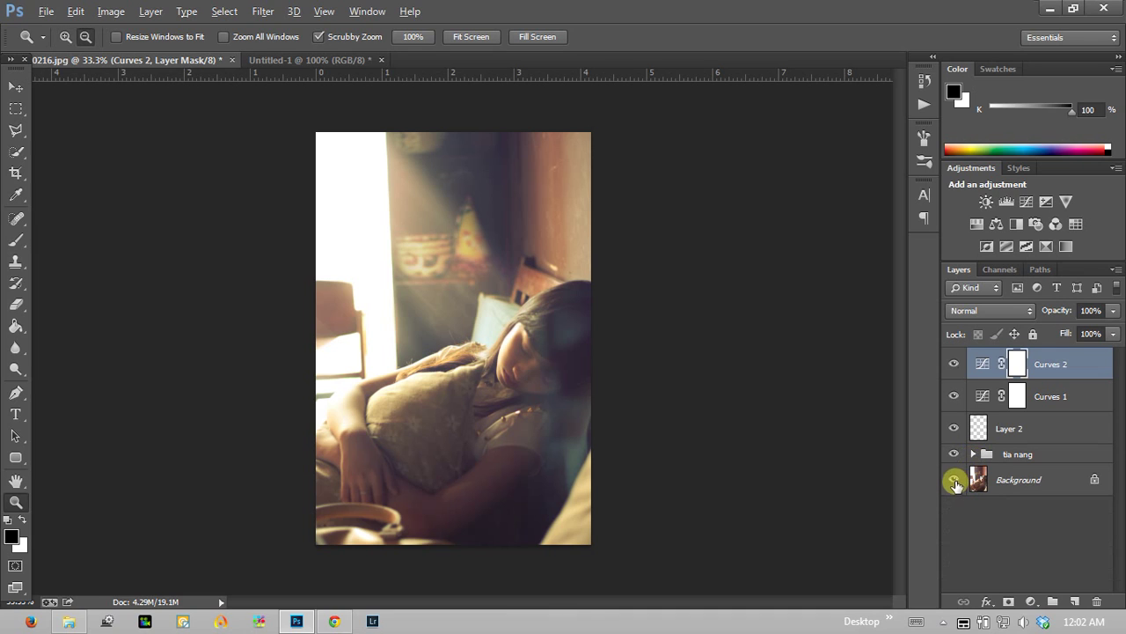
alt+click(952, 480)
click(405, 260)
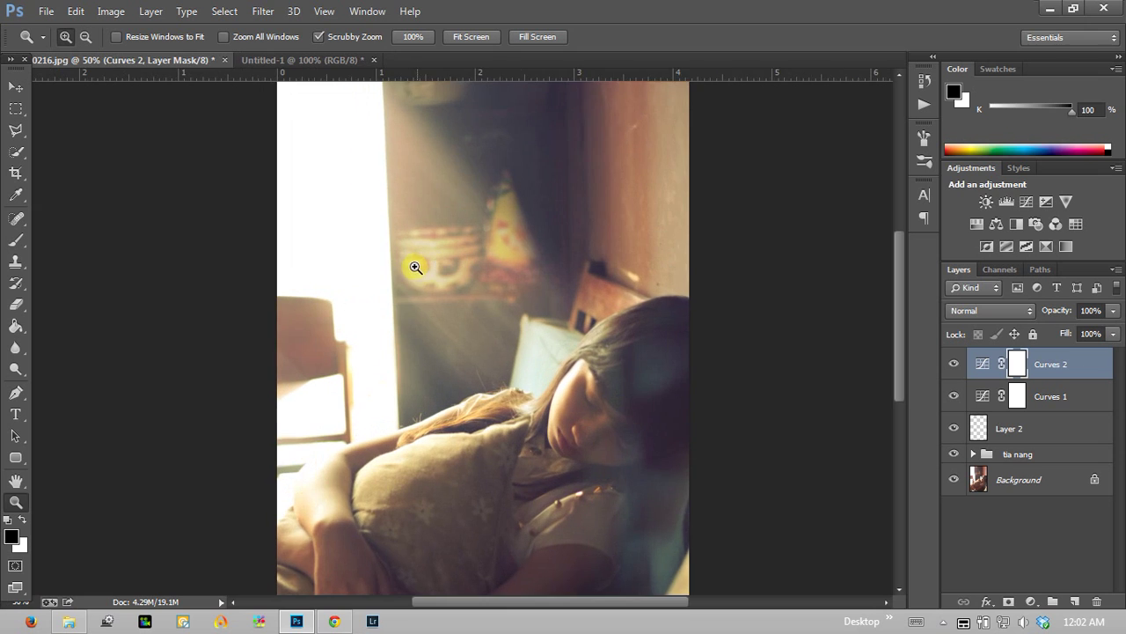
click(410, 280)
click(417, 288)
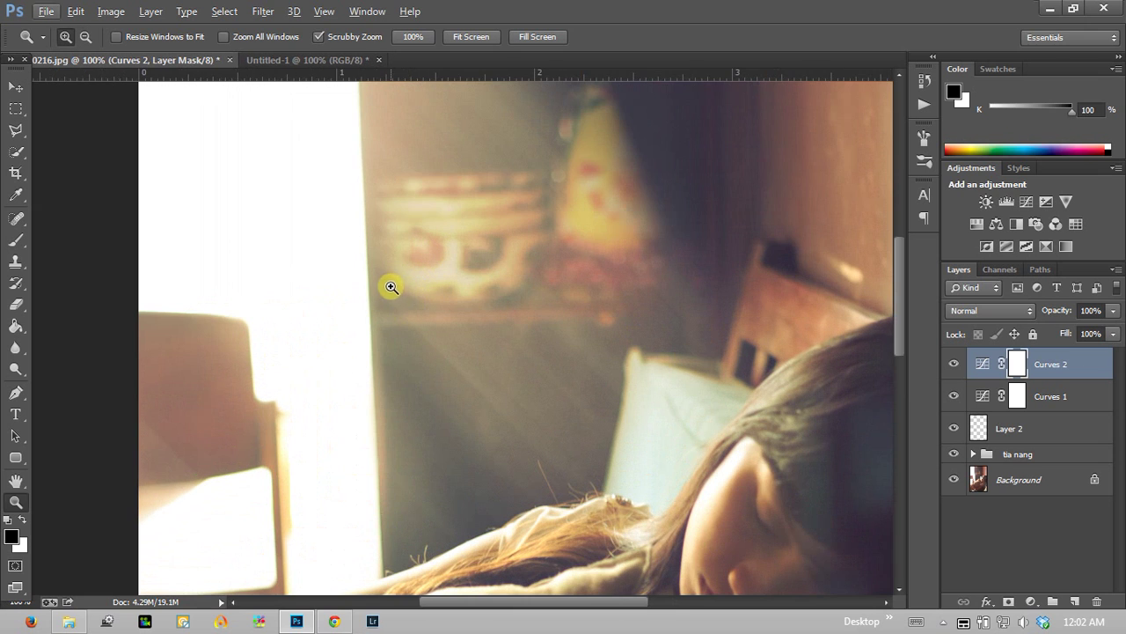
right_click(396, 291)
click(409, 294)
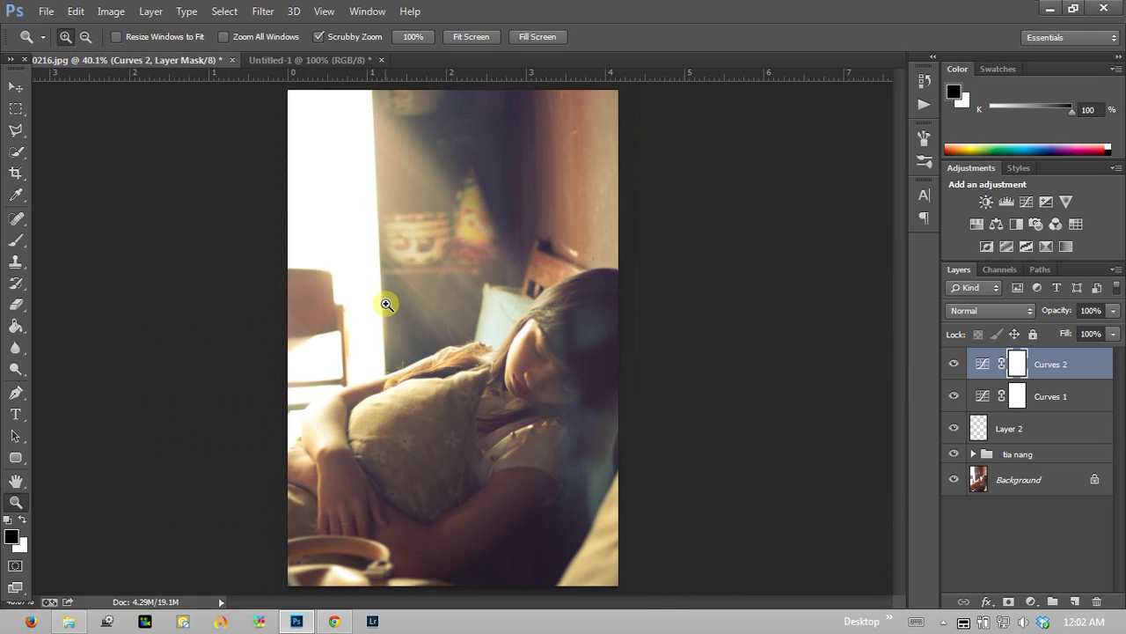